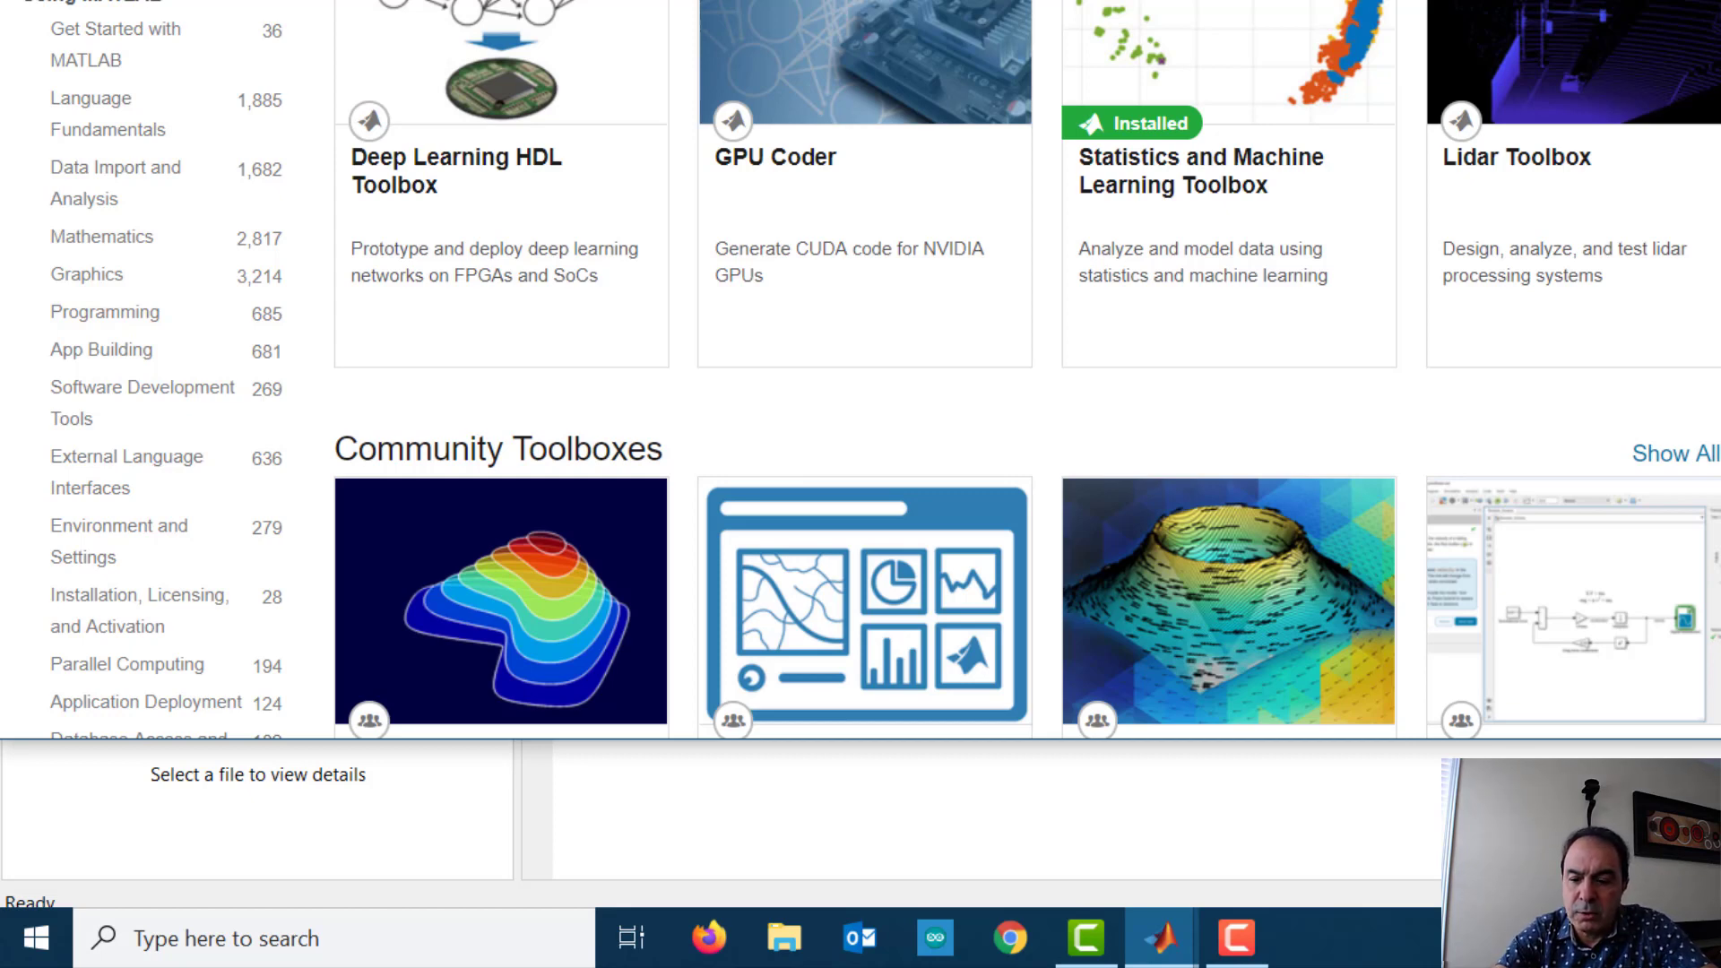
Search the available add-ons for Simscape Electrical to check the required products, and close the add-on browser.
key(Return)
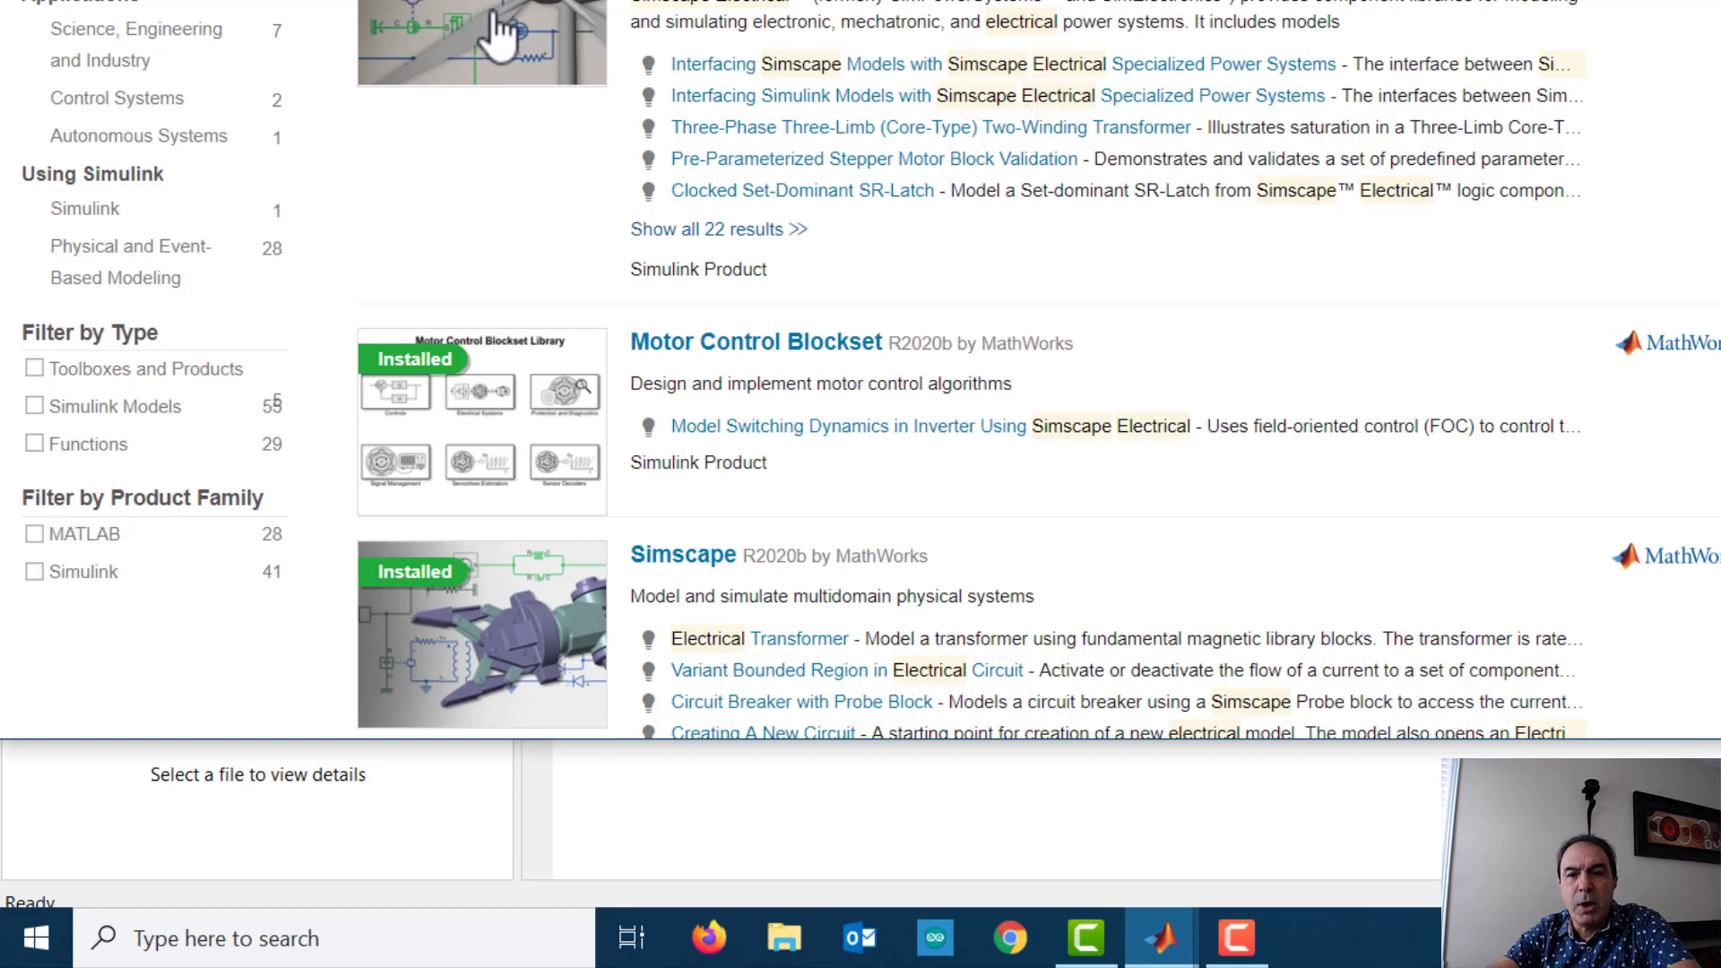
click(1667, 1)
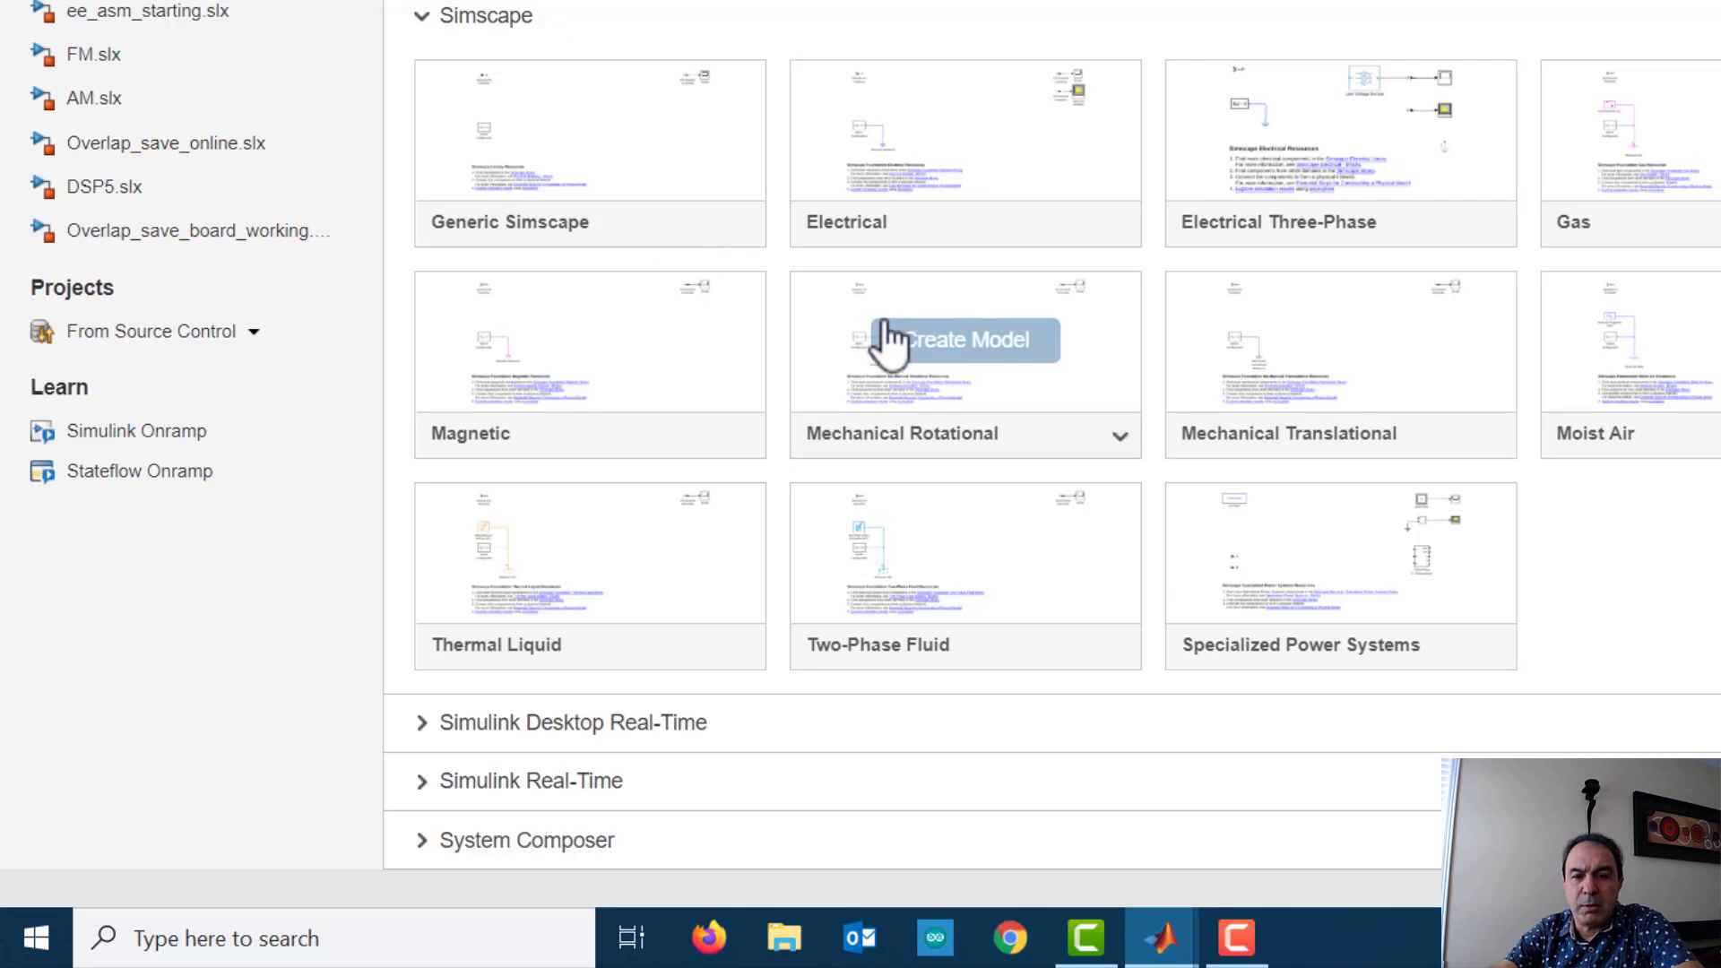
Create a model from the Simscape Electrical Three-Phase template and delete all its default blocks and annotations.
mouse_move(1283, 179)
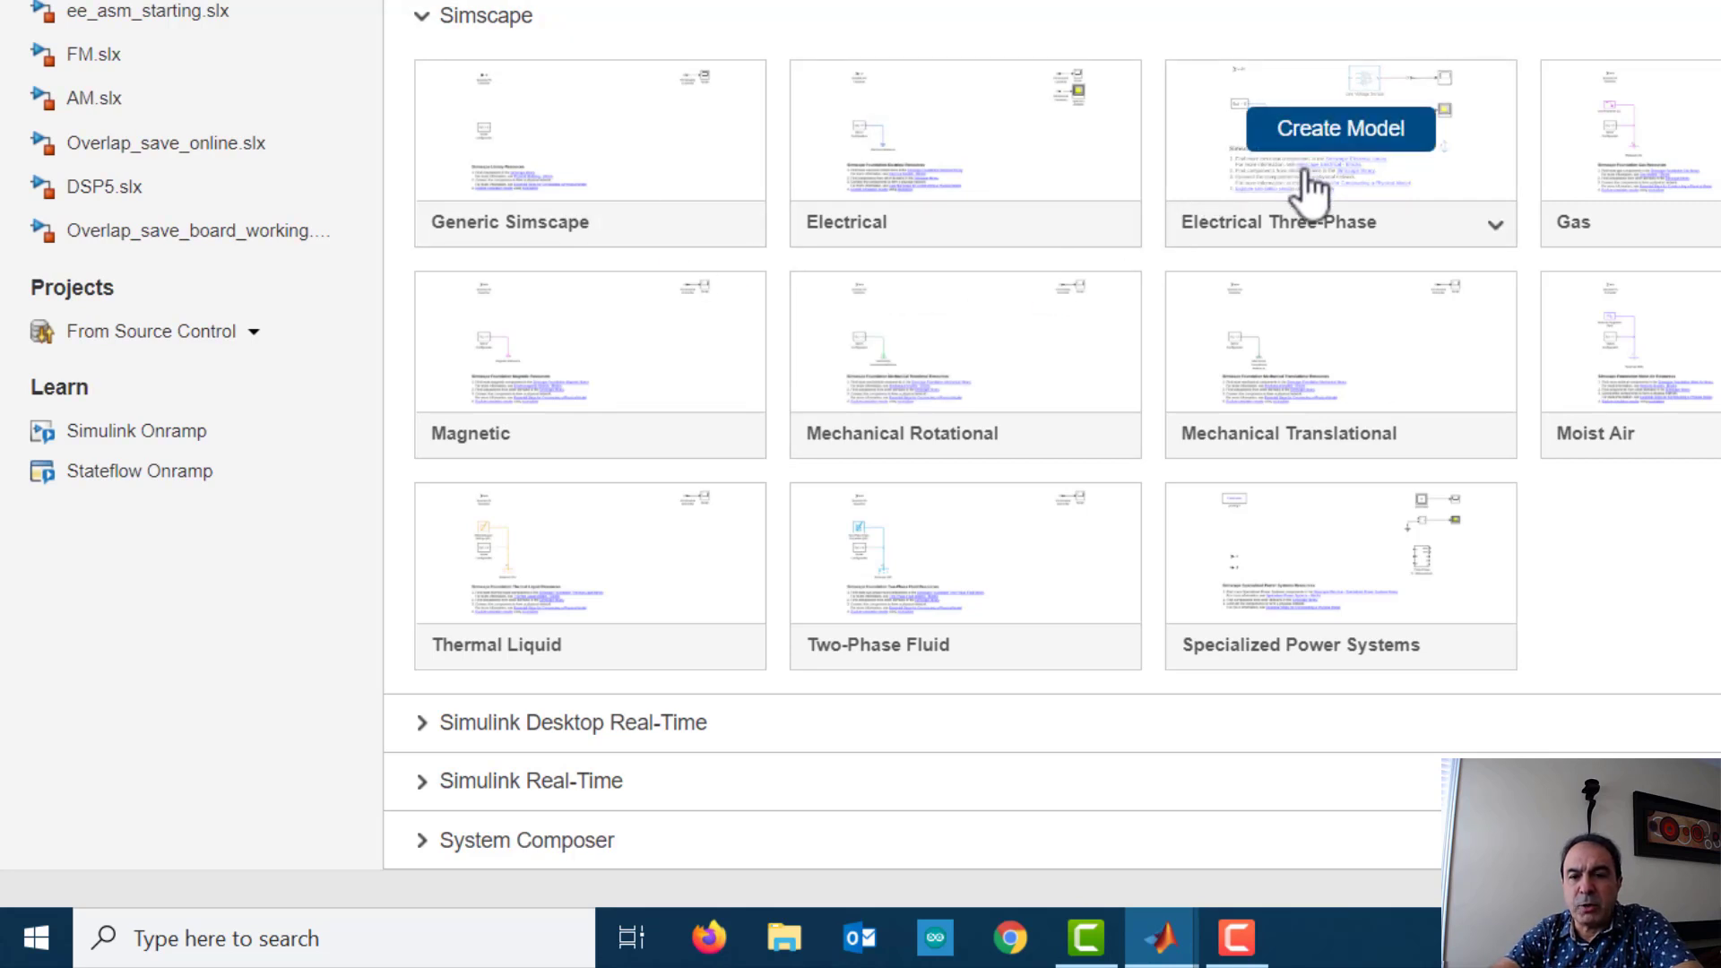
click(1307, 134)
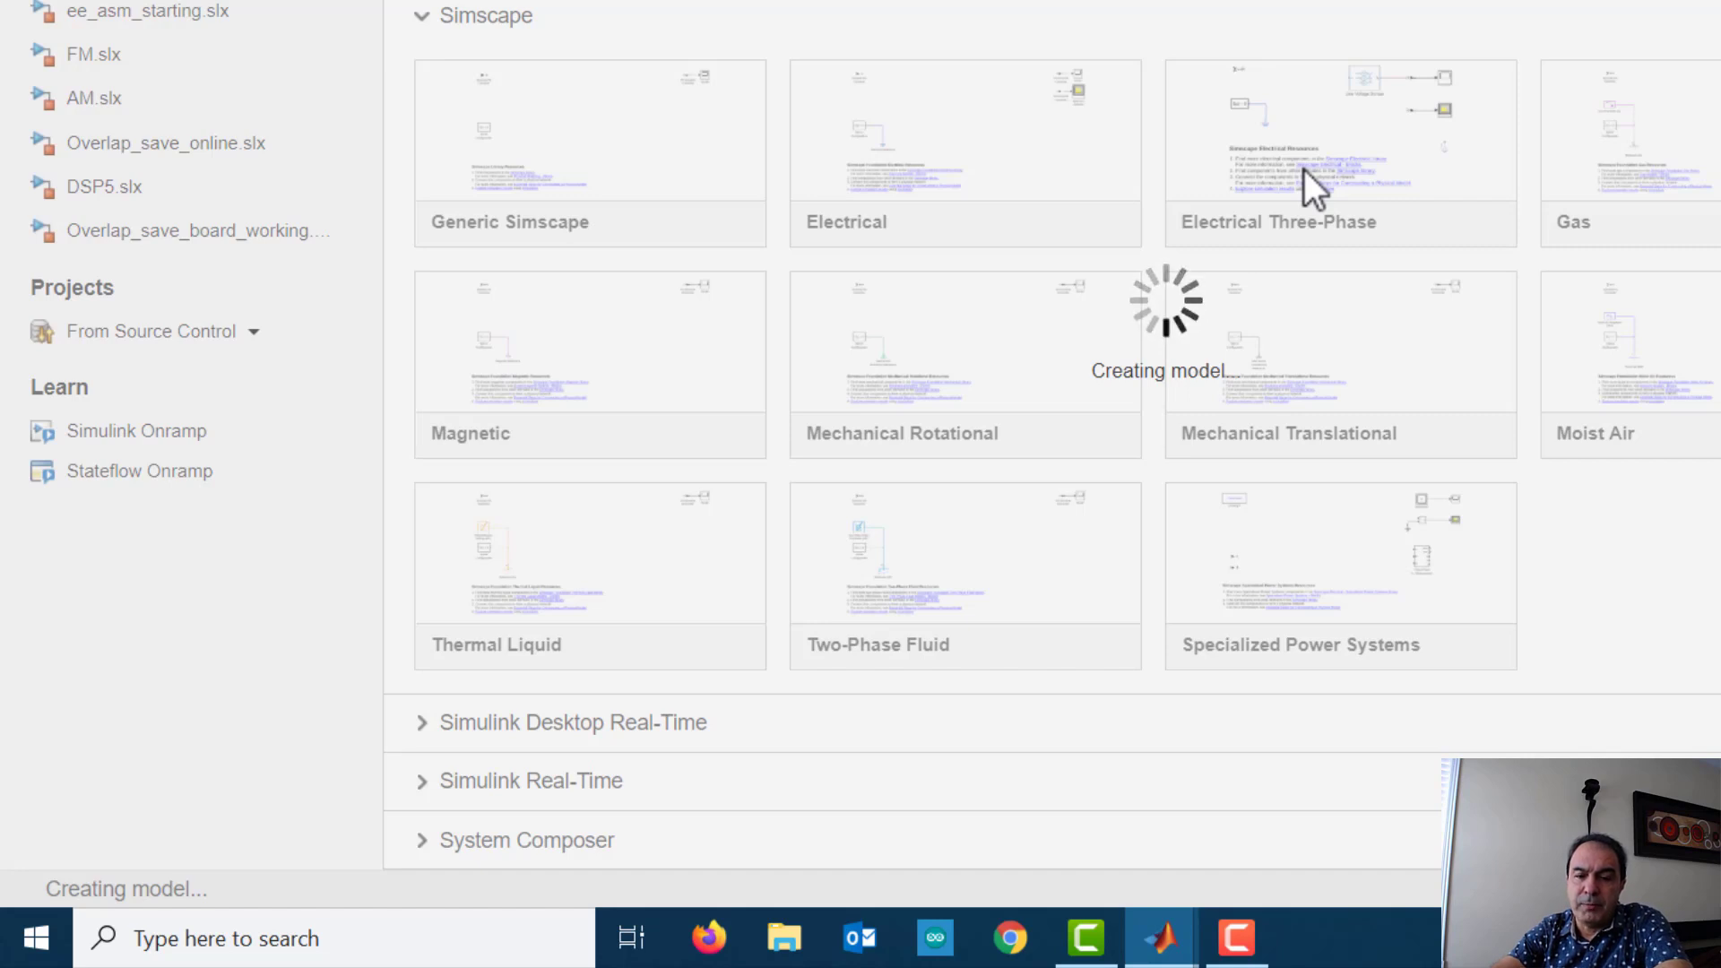
mouse_move(1160, 938)
mouse_move(1434, 807)
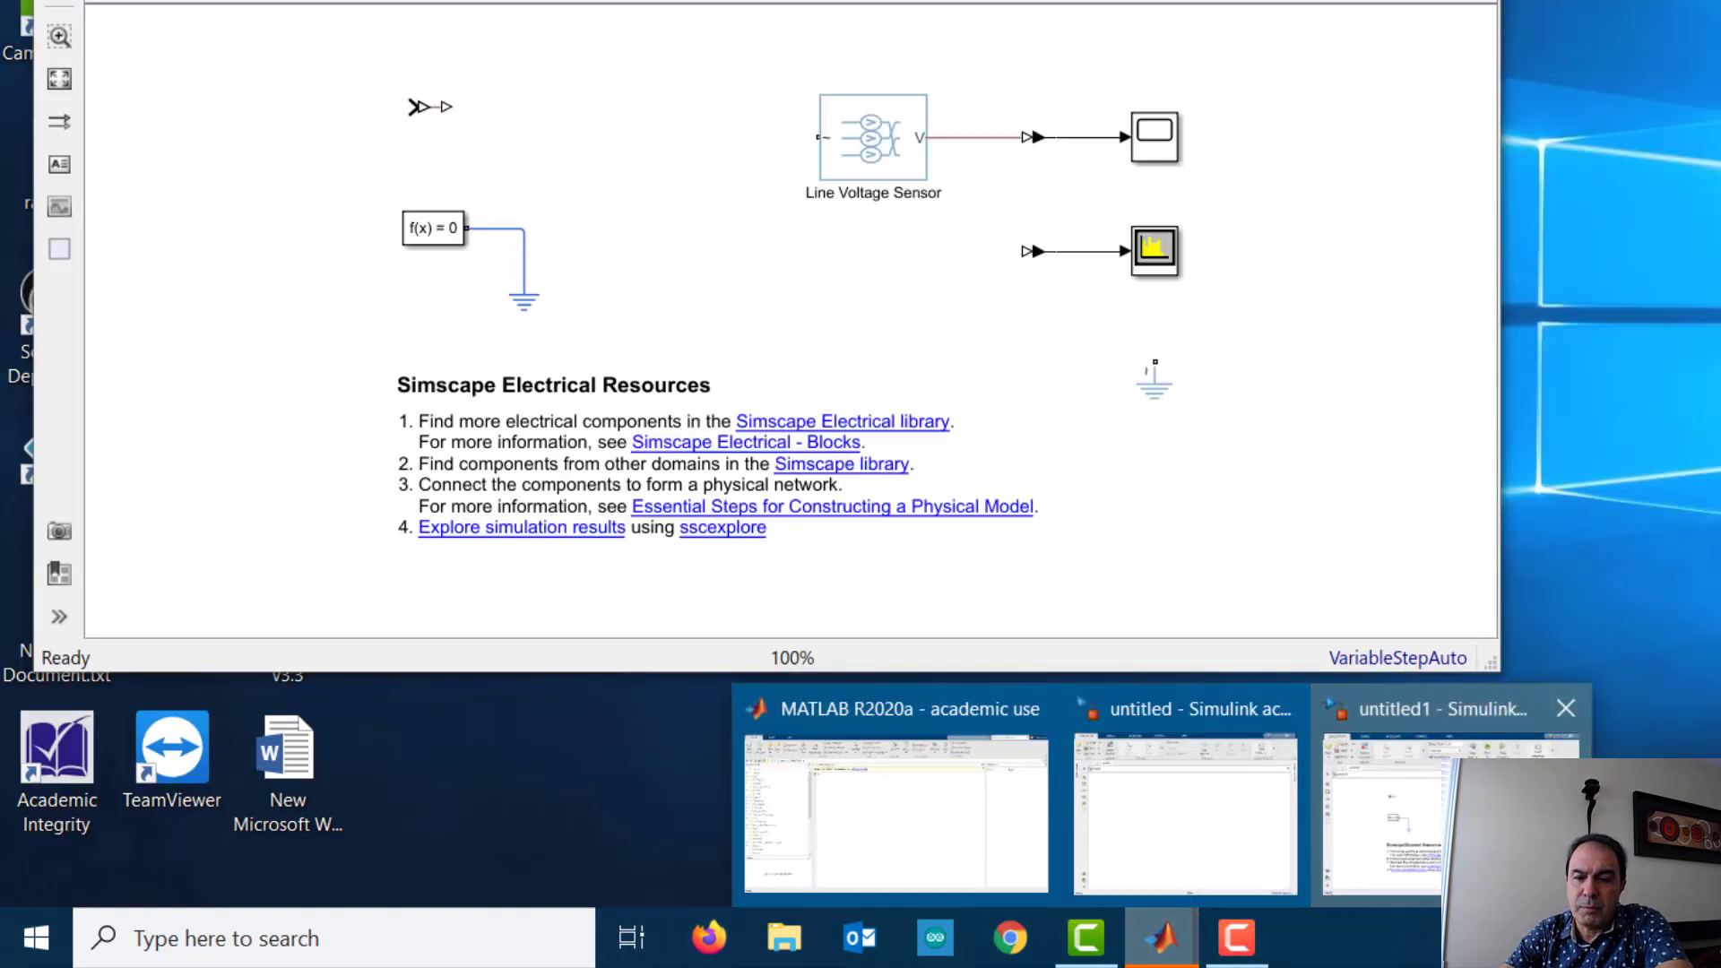
click(1422, 852)
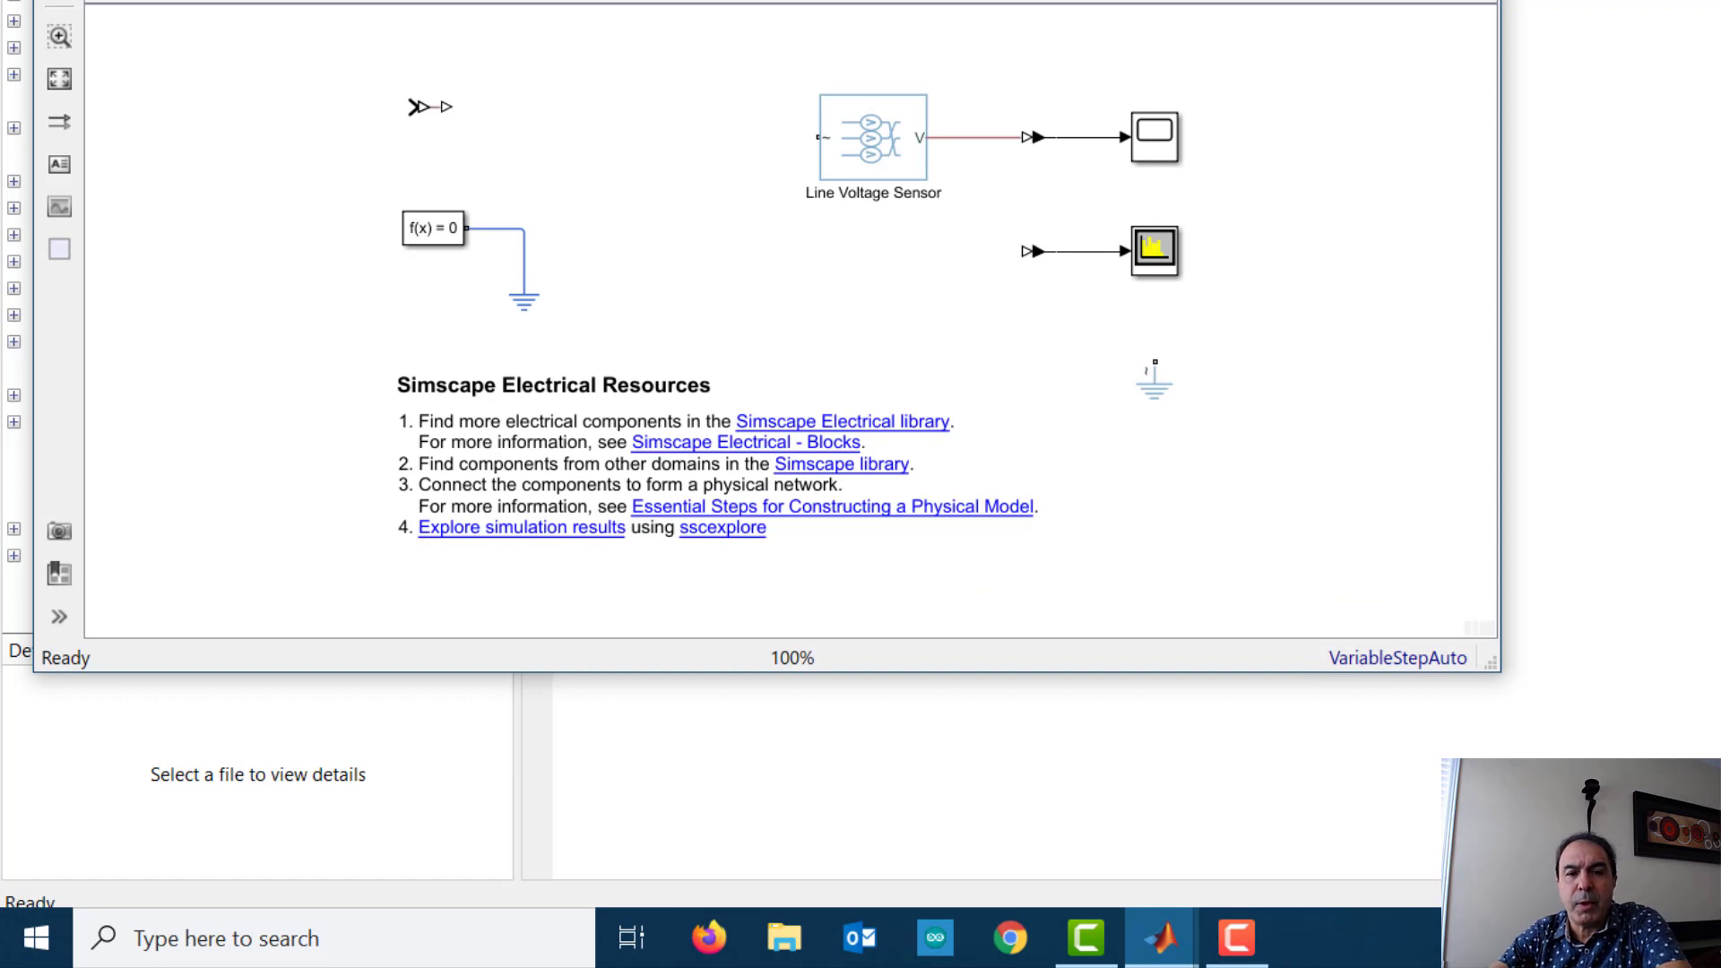
key(super+Up)
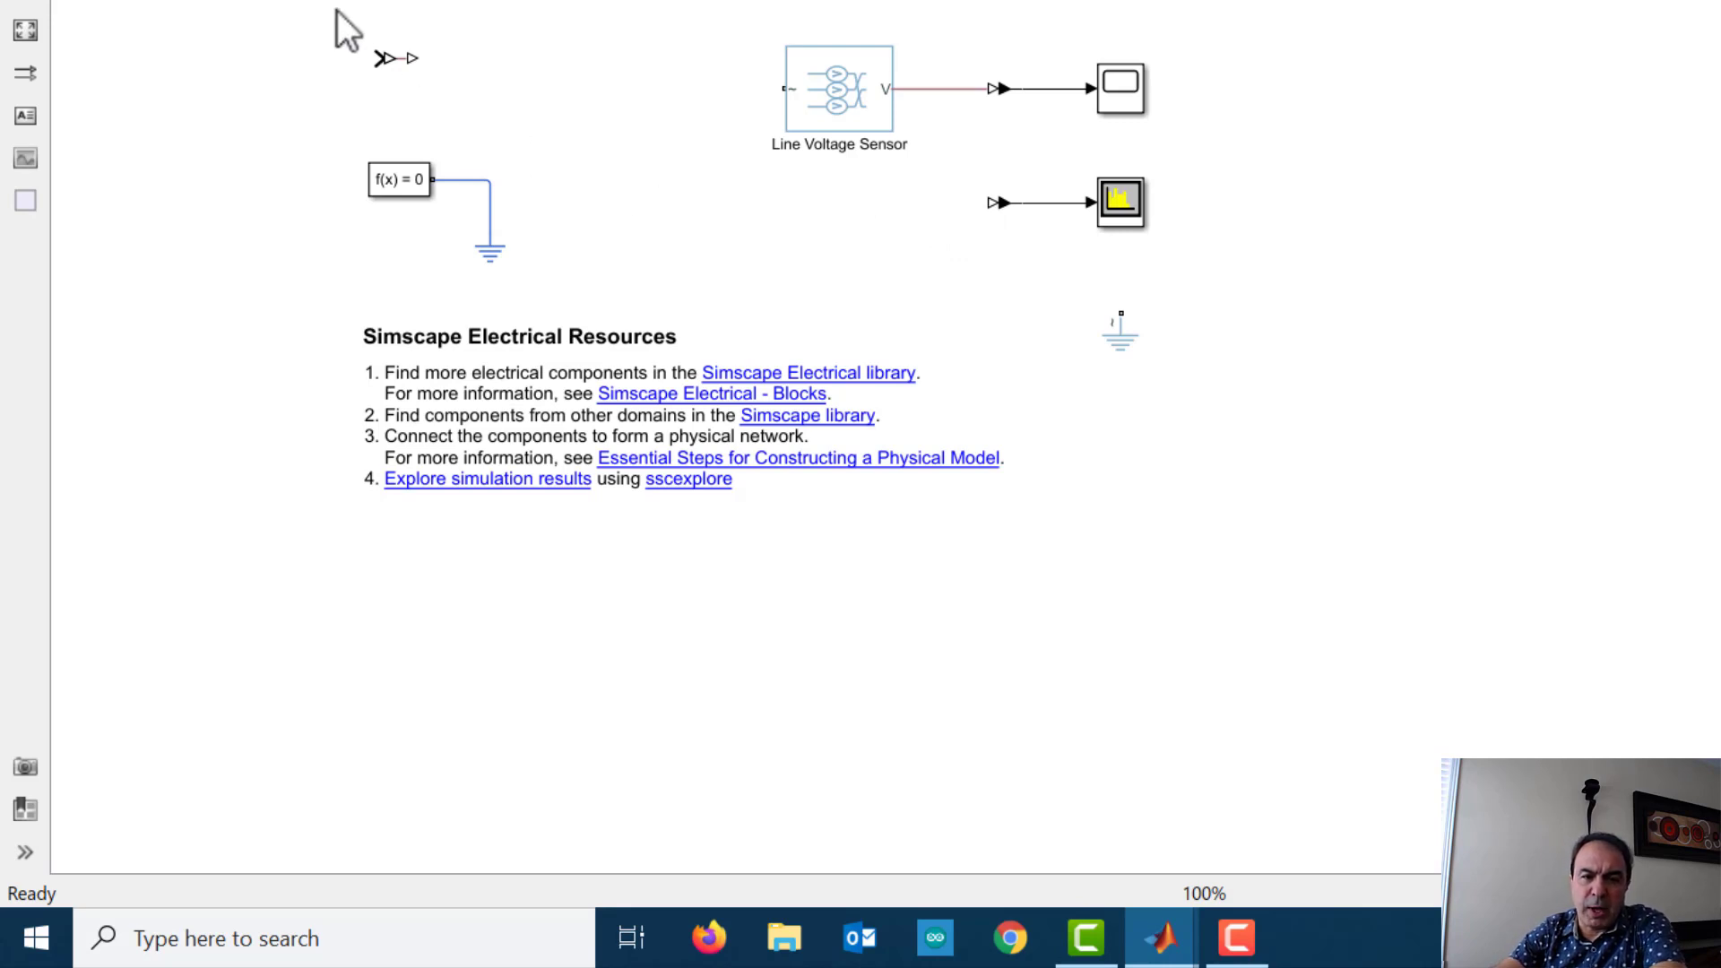
drag(337, 1, 1298, 616)
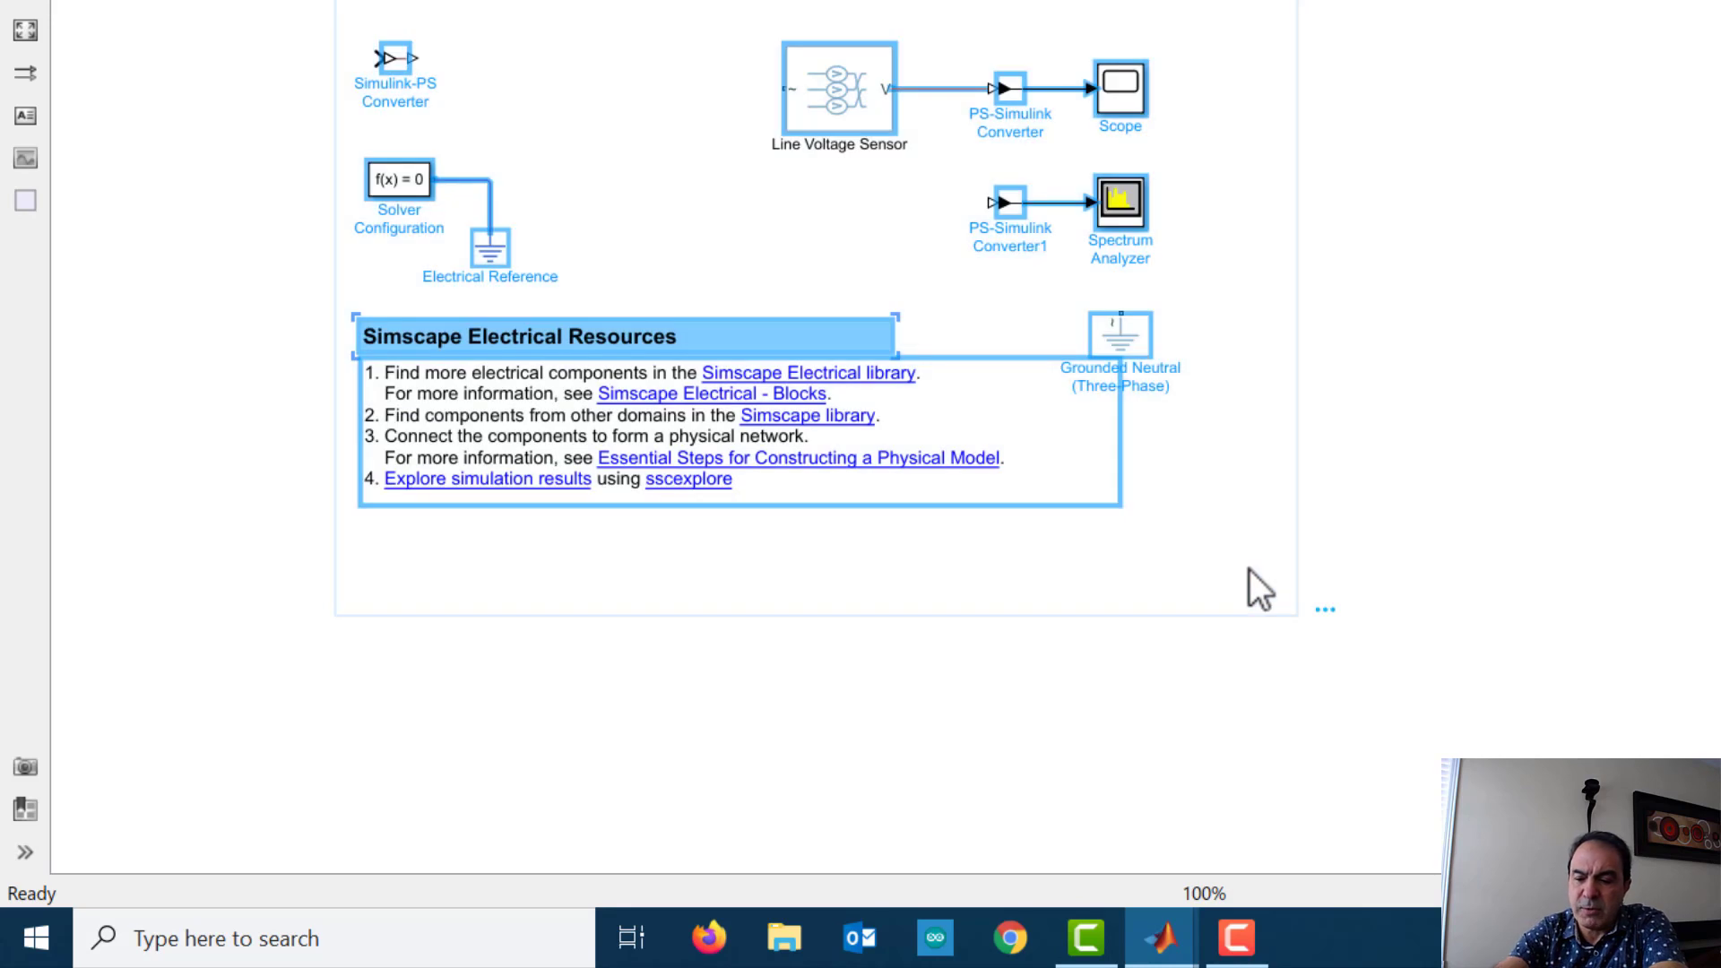
key(Delete)
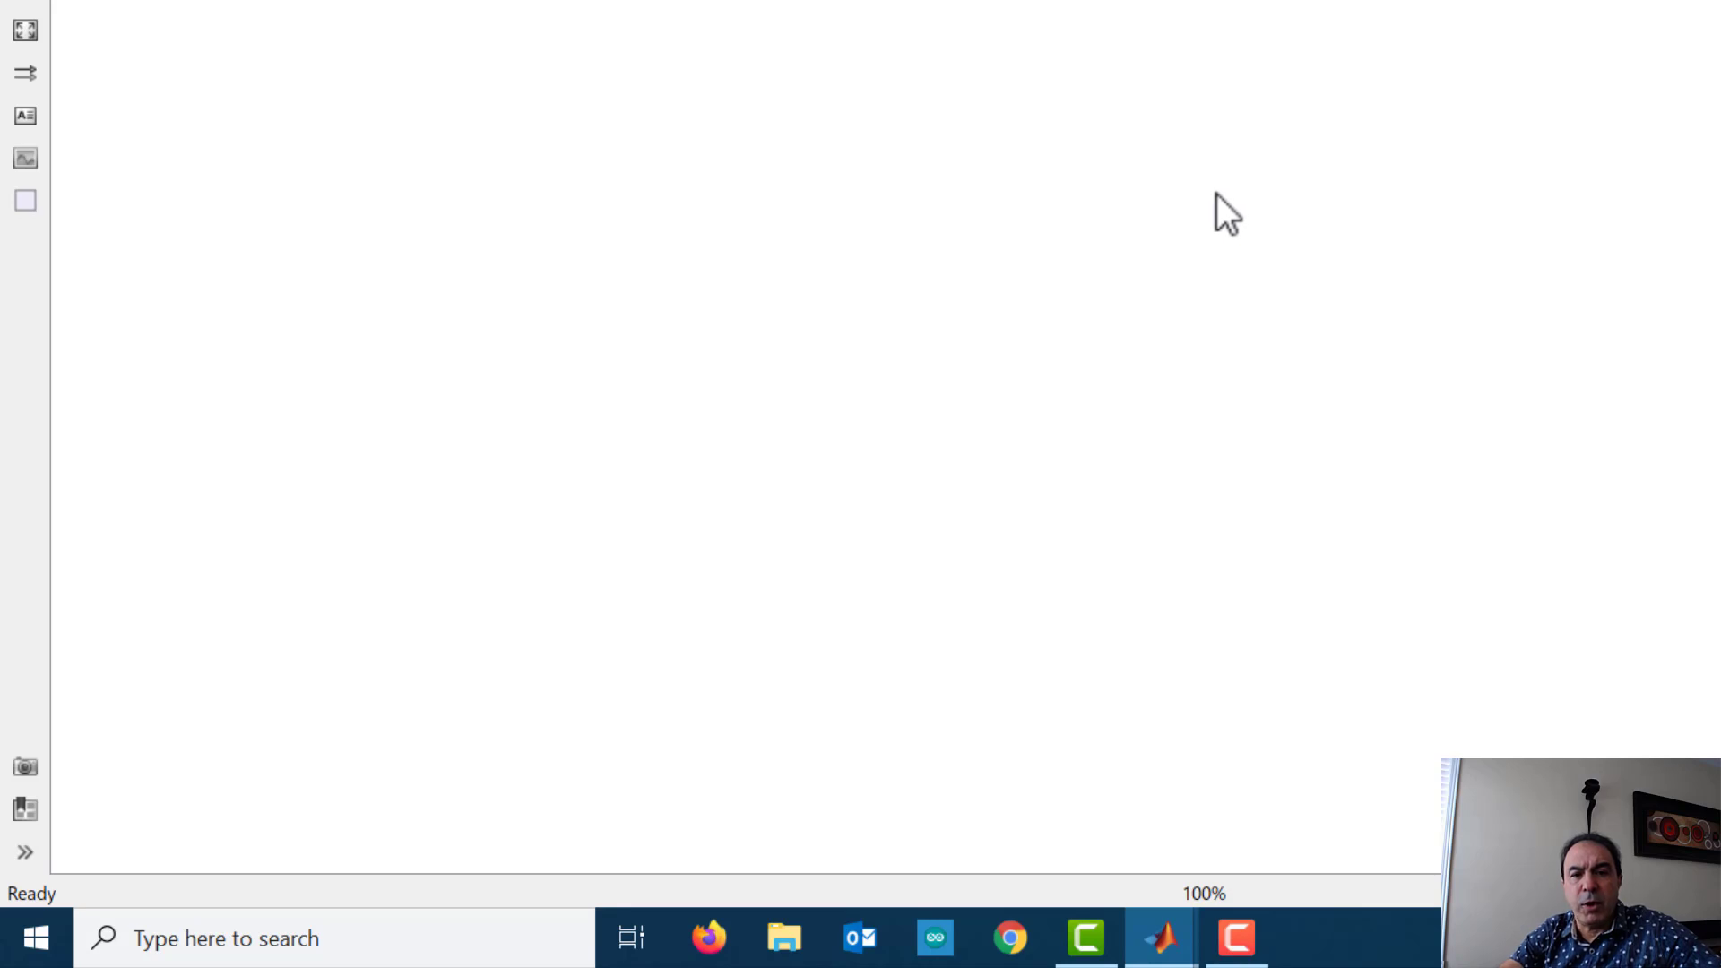
Add a Three-Phase Source block to the empty model and place it toward the canvas's upper left.
double_click(750, 344)
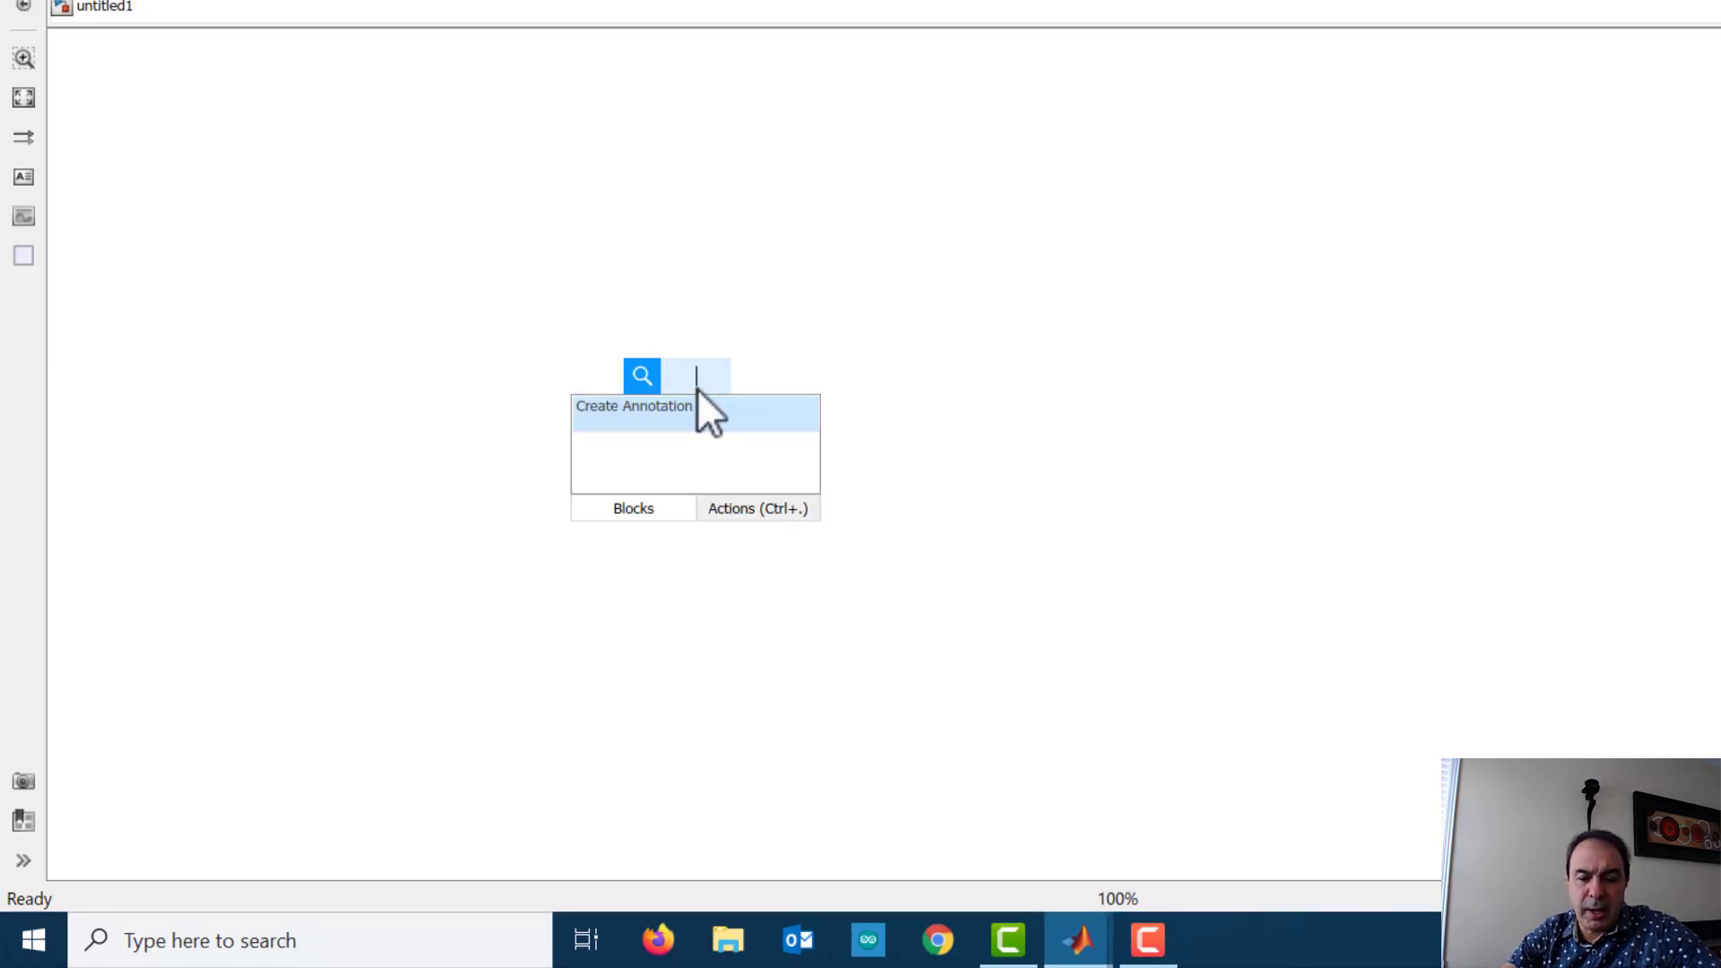
text(t)
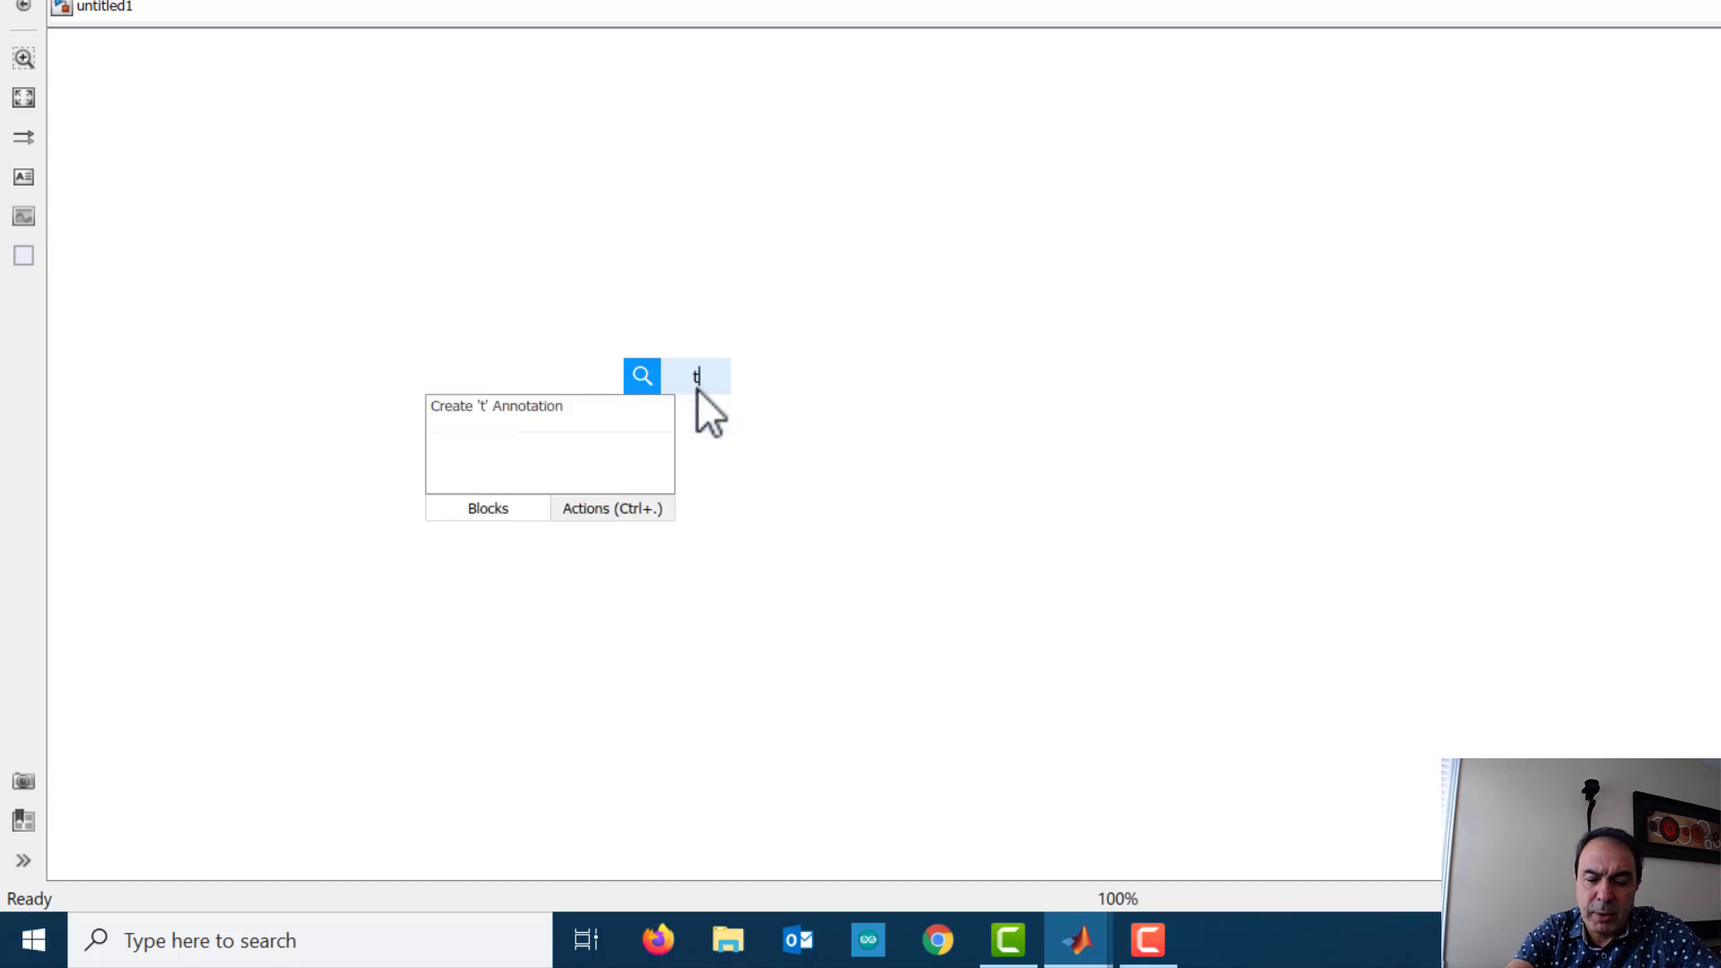
text(hree phase)
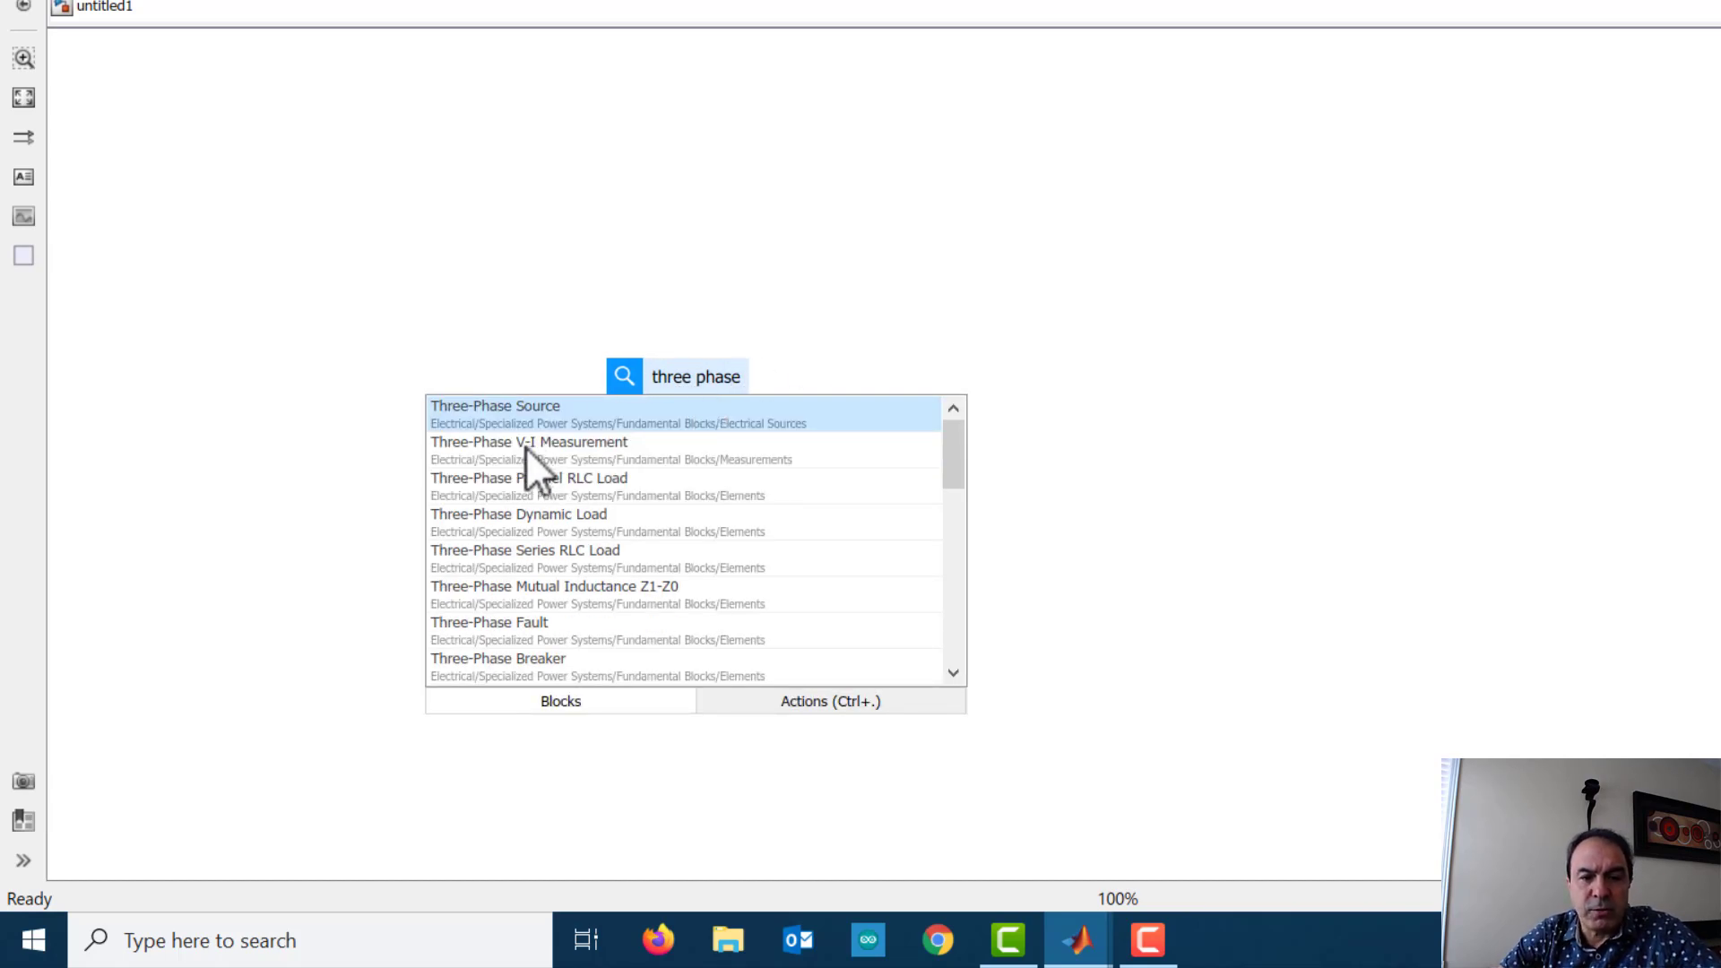
click(546, 414)
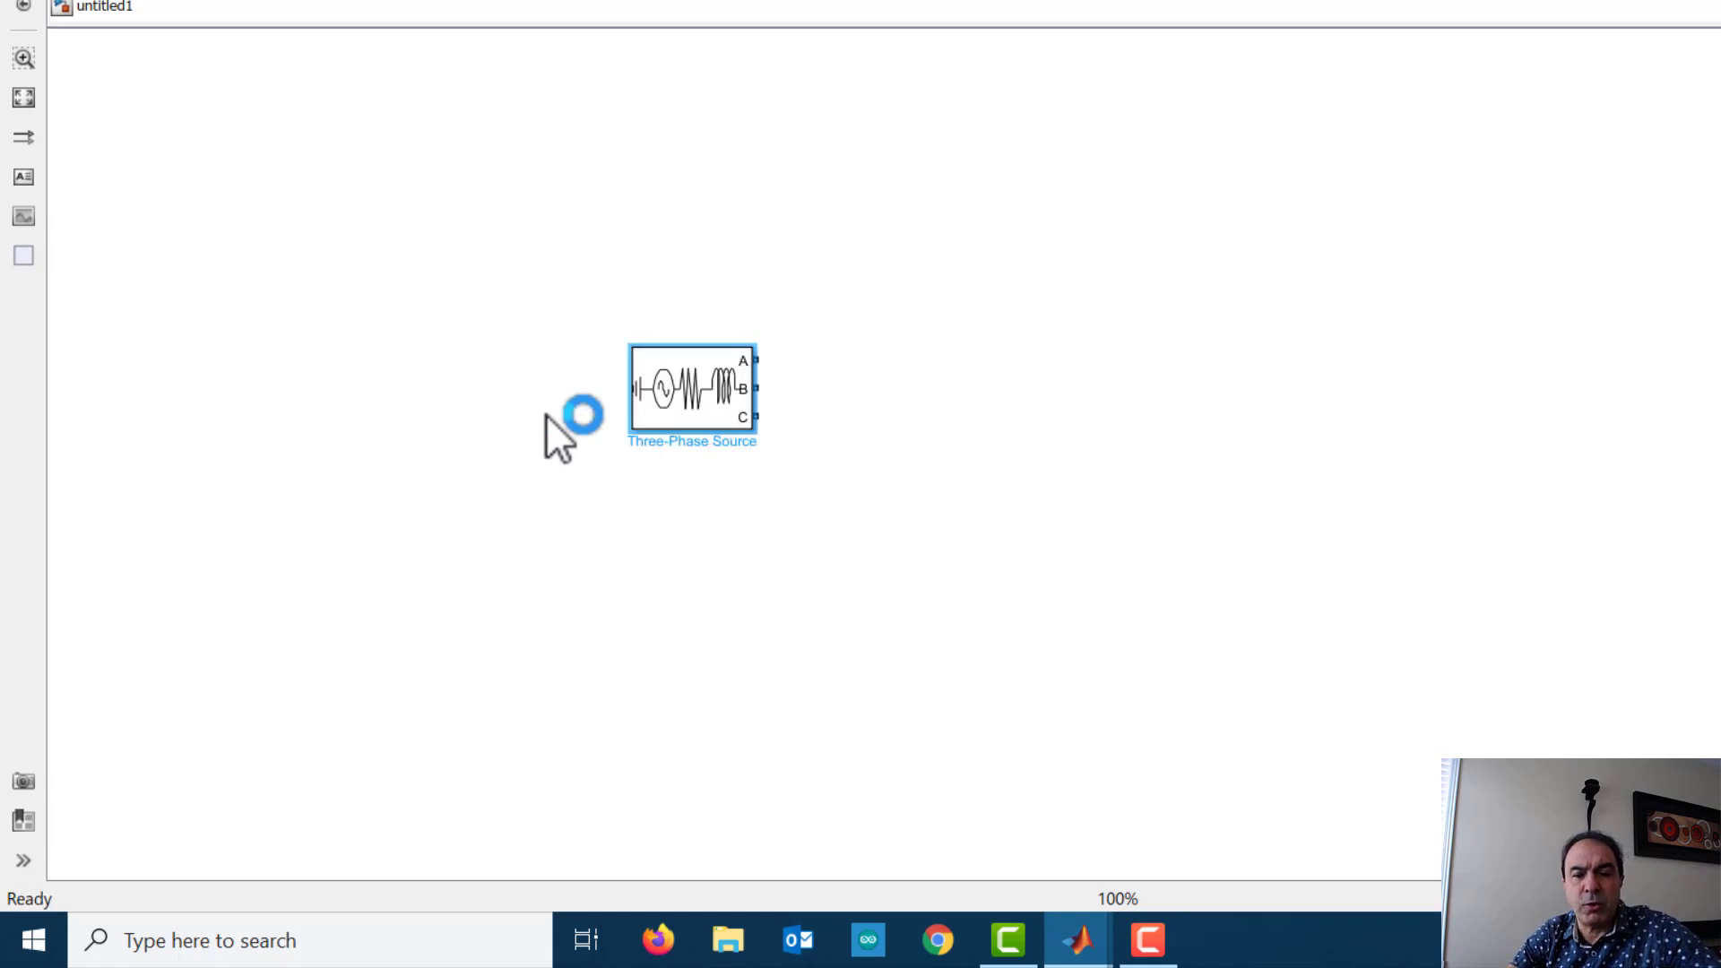
drag(712, 385, 522, 287)
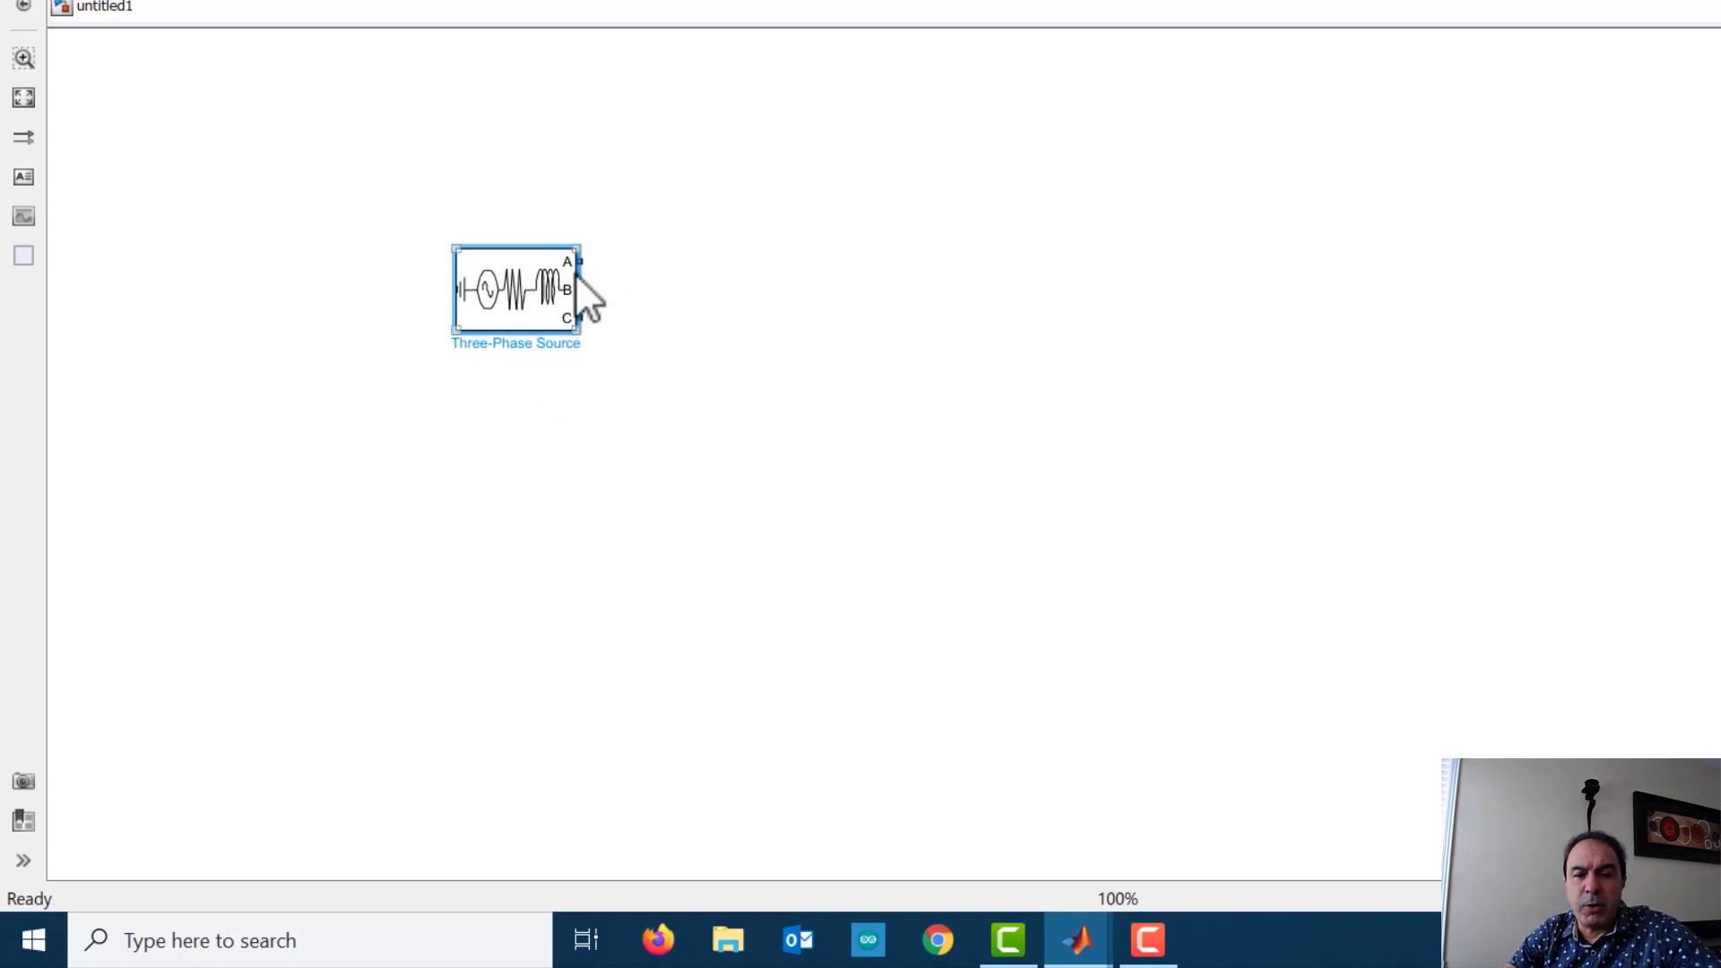
Add a Three-Phase V-I Measurement block and align it to the right of the Three-Phase Source.
double_click(808, 330)
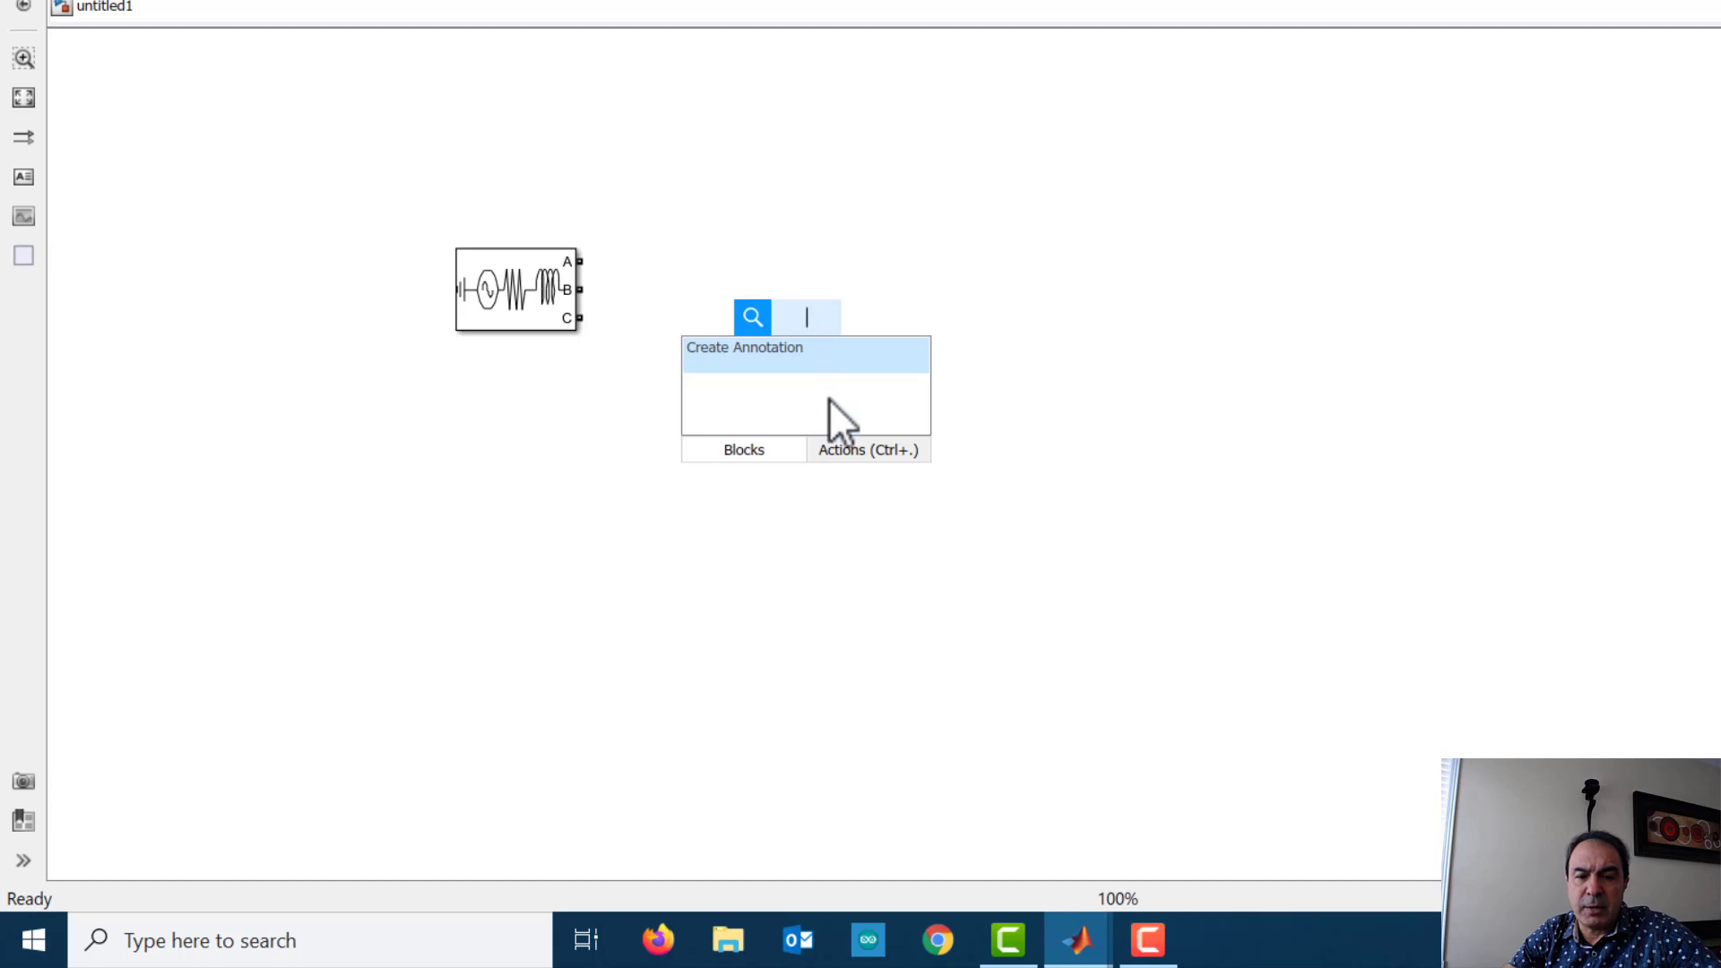
text(thr)
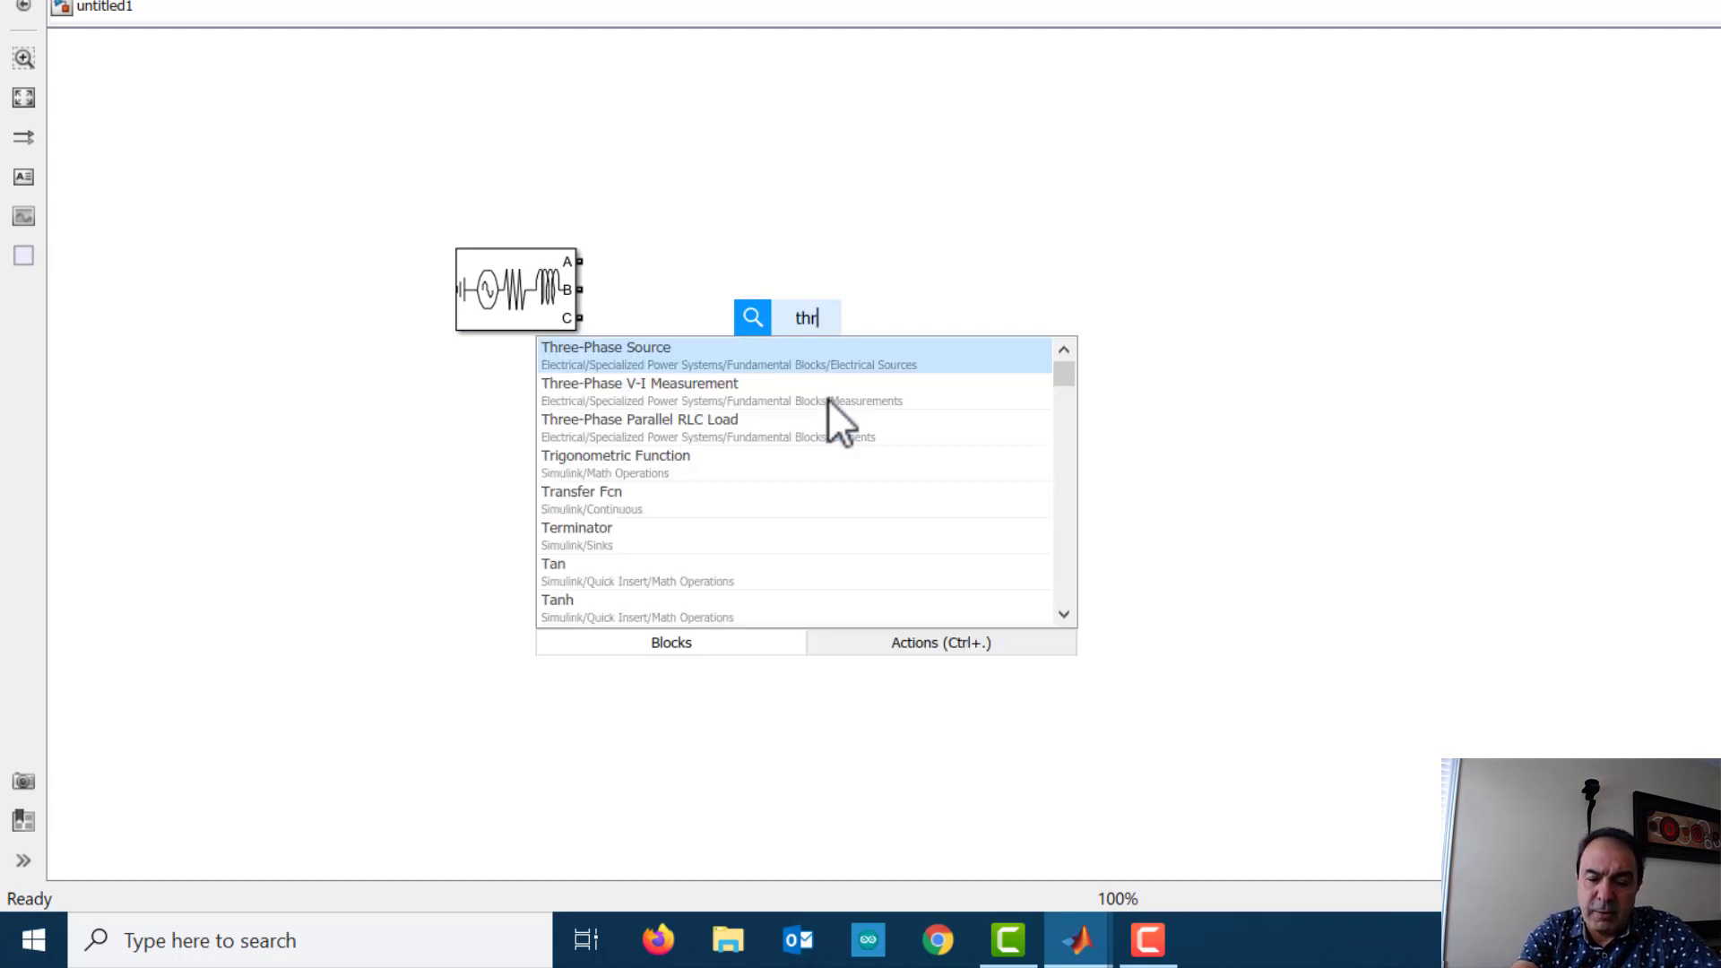
text(ee pha)
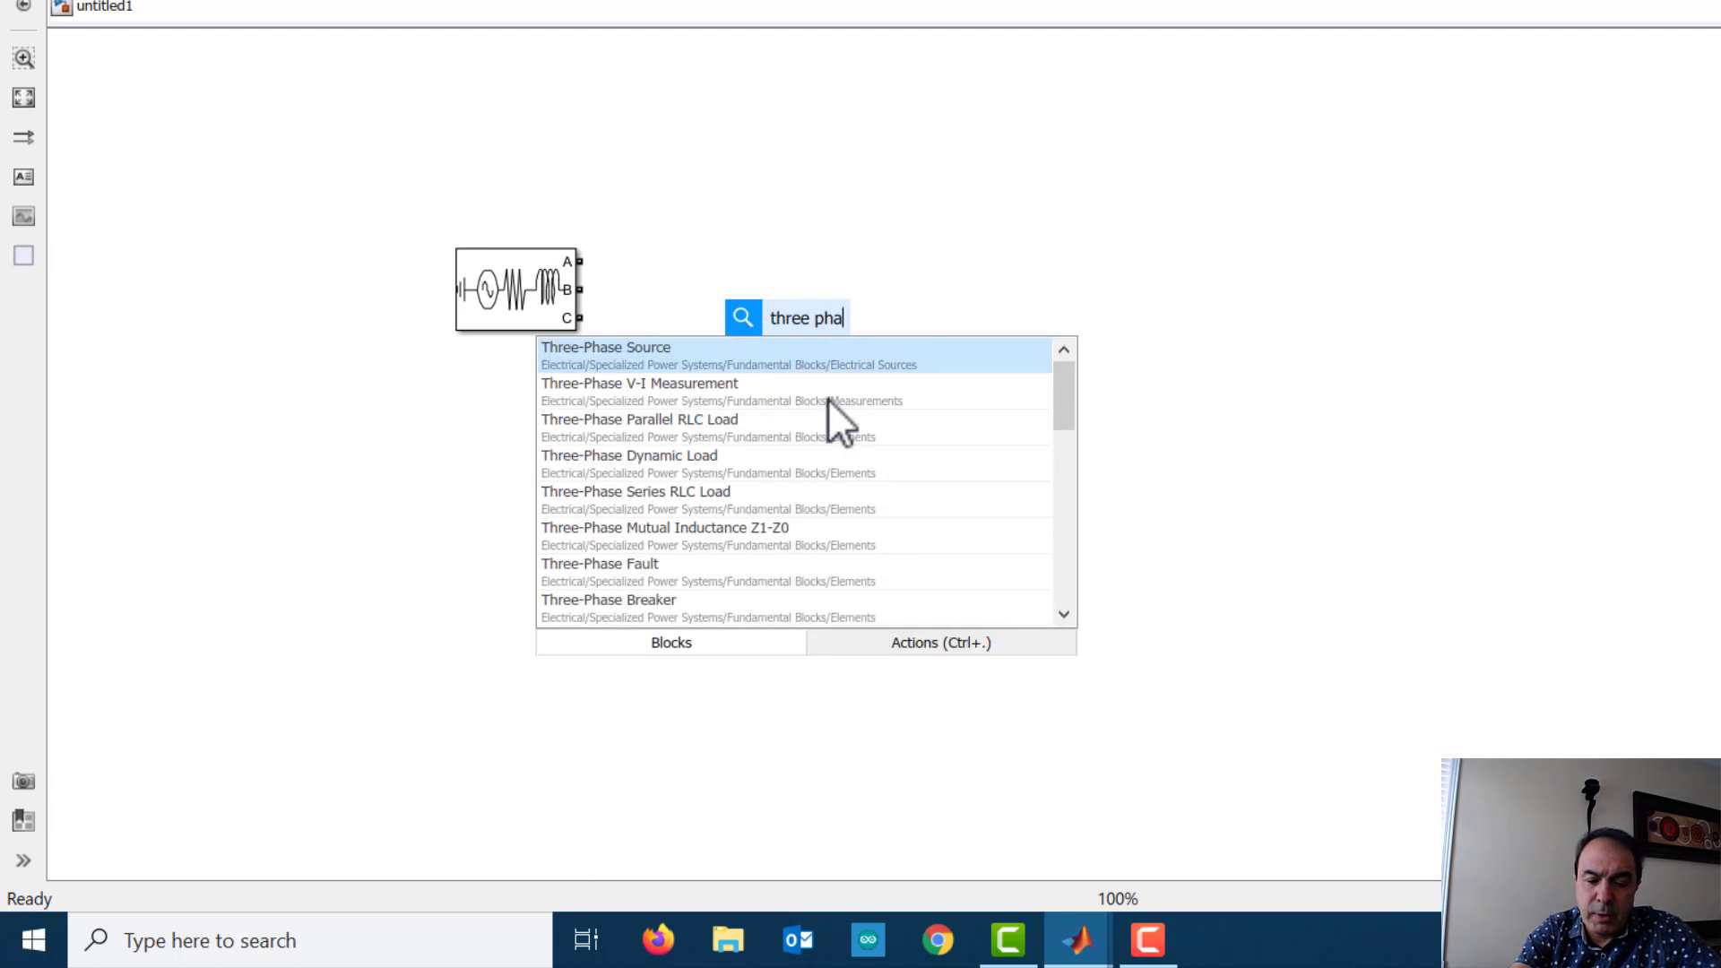
text(se)
click(723, 385)
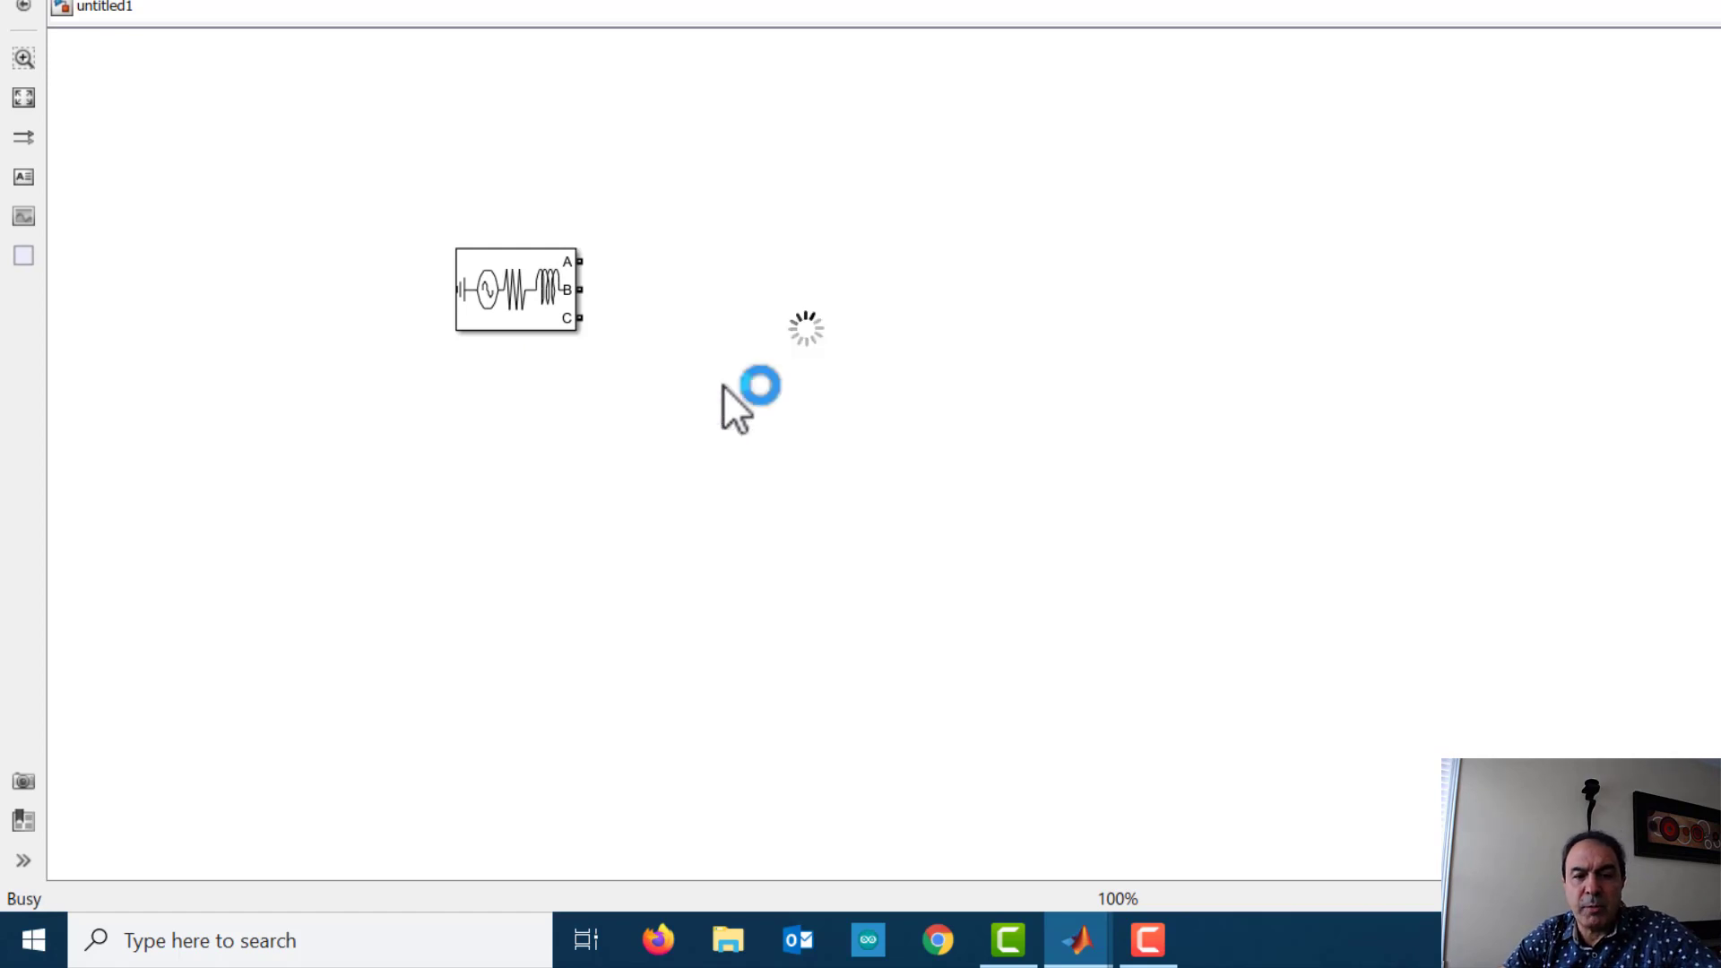
drag(792, 333, 761, 296)
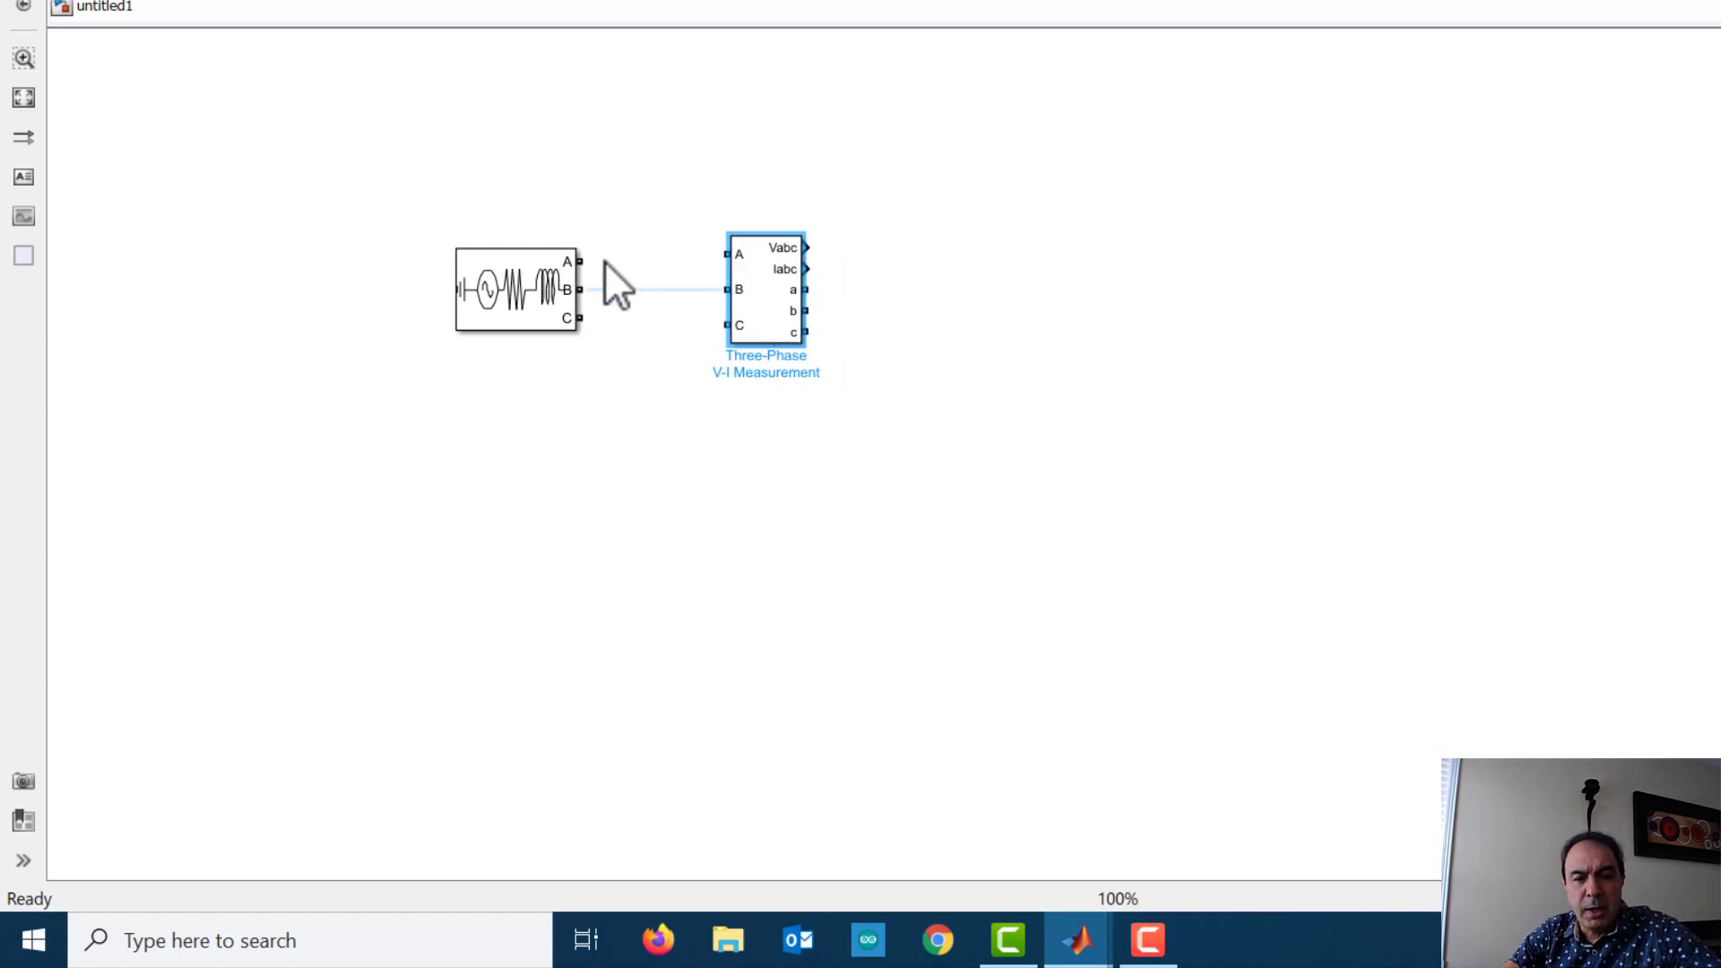
Connect ports A, B and C of the Three-Phase Source to inputs A, B and C of the V-I Measurement block.
drag(580, 261, 727, 254)
drag(580, 289, 727, 288)
click(573, 317)
drag(573, 317, 725, 324)
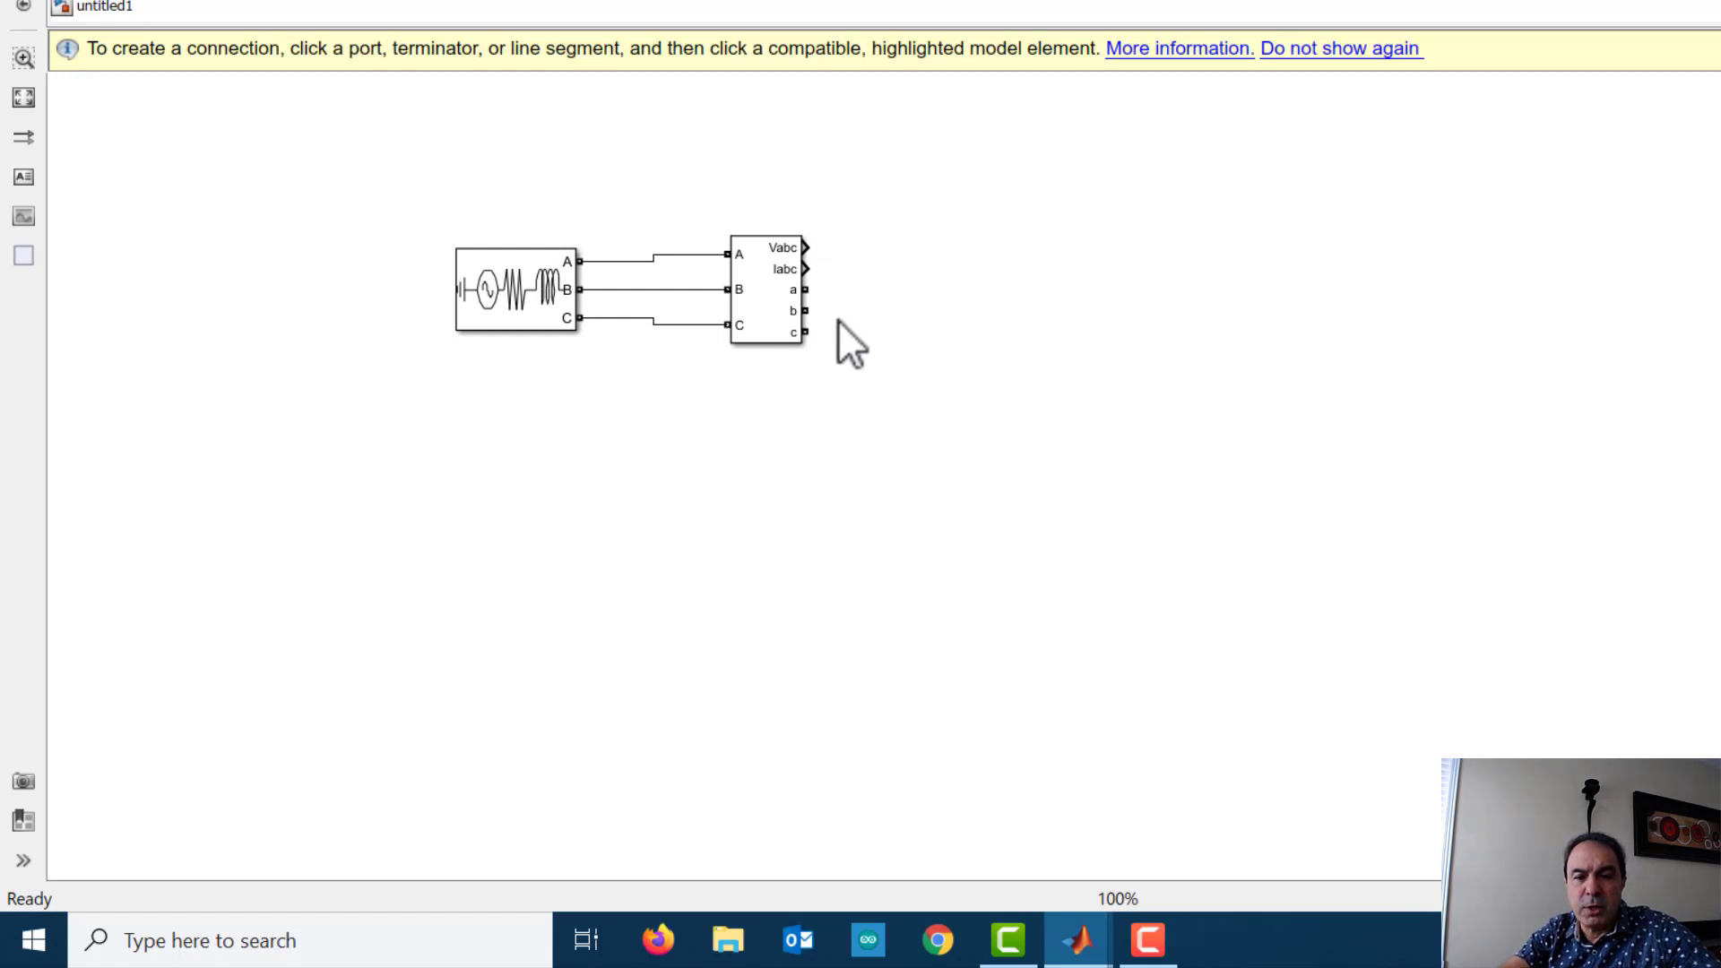
Set the V-I Measurement block's voltage measurement to phase-to-ground, review its current measurement options, and close its parameters.
click(782, 292)
double_click(782, 292)
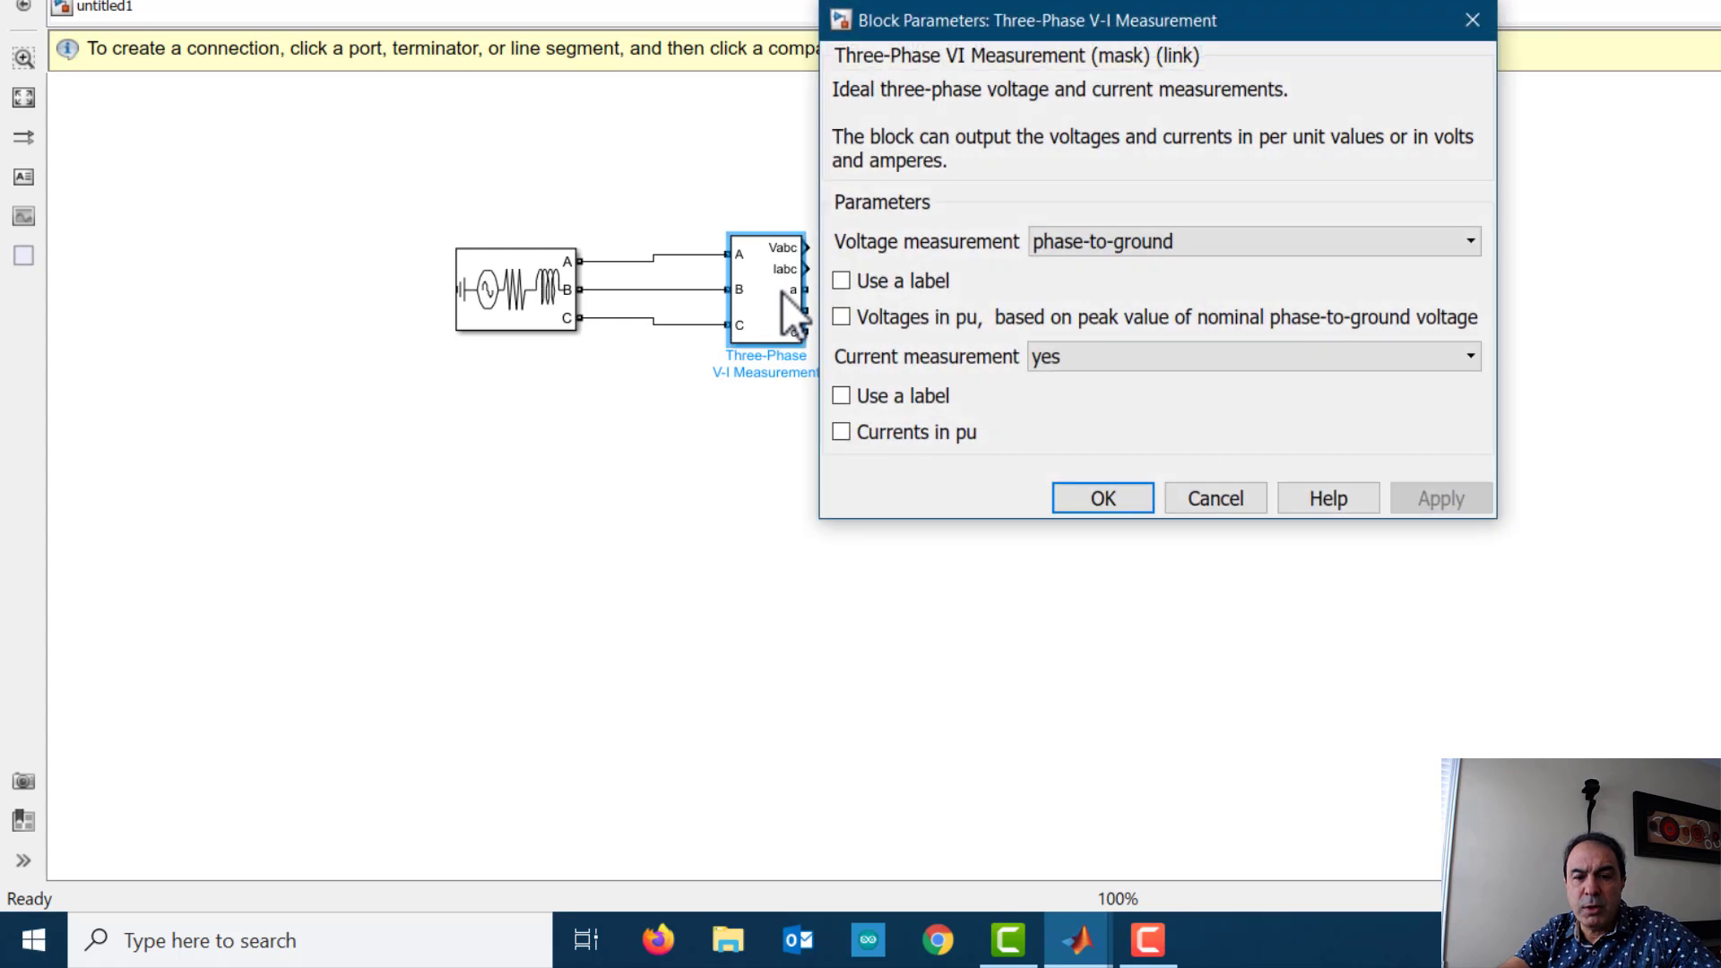
click(1224, 239)
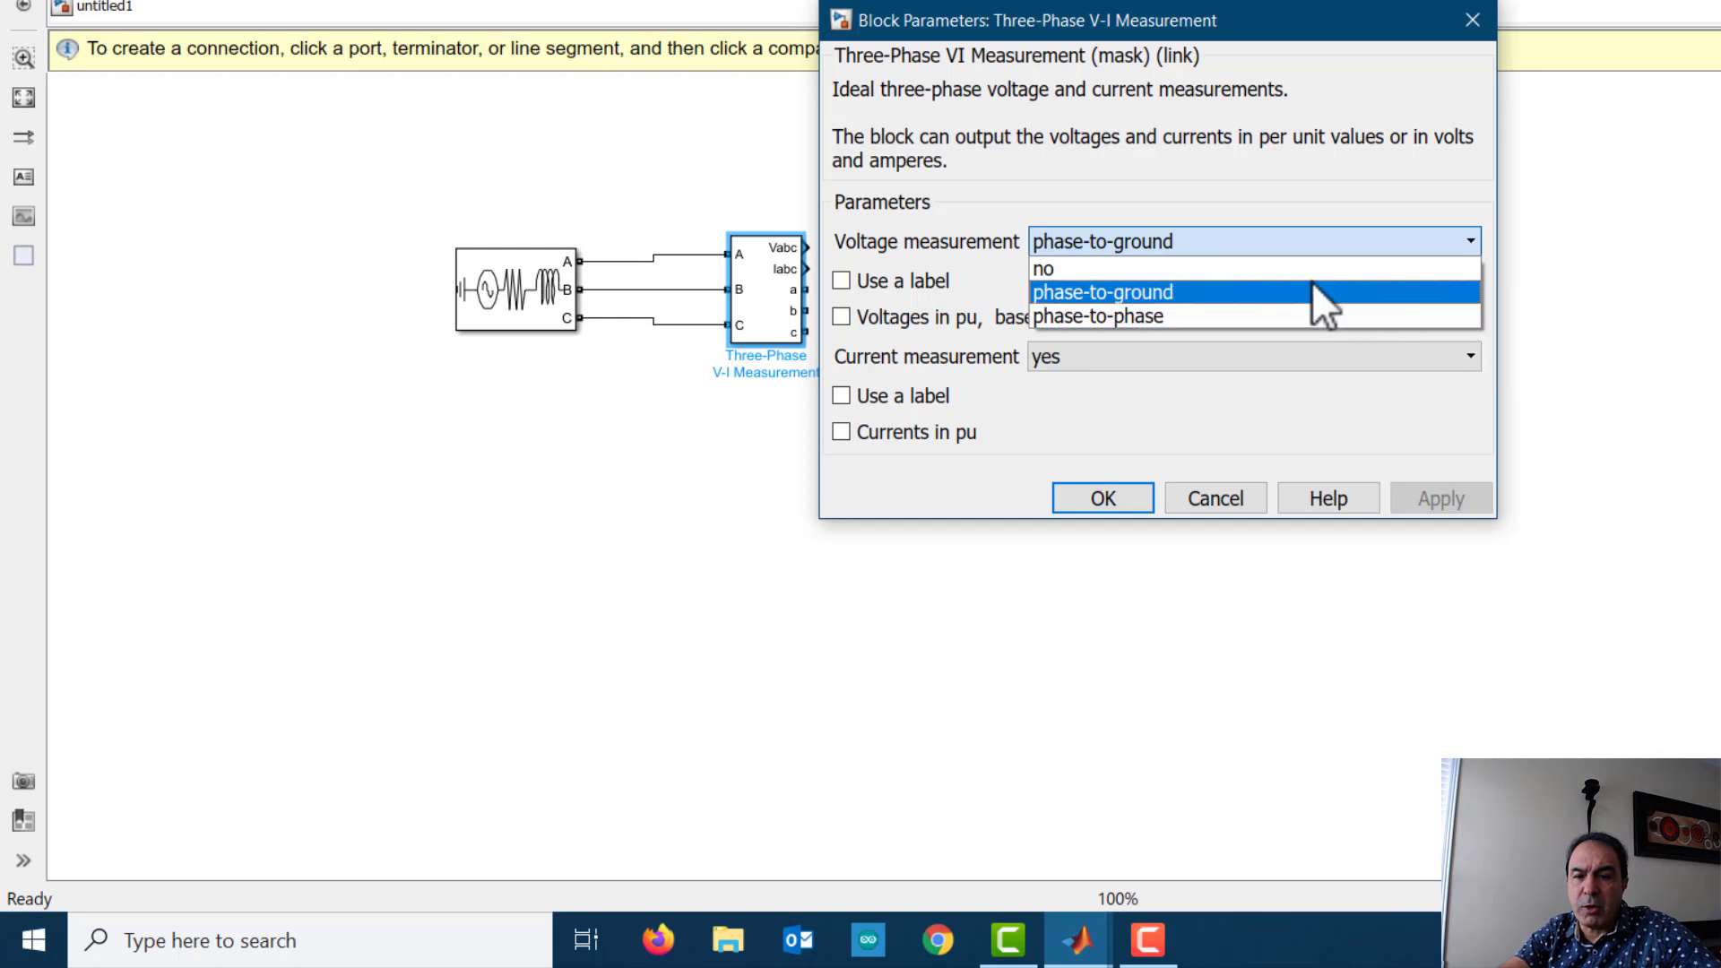
click(1369, 294)
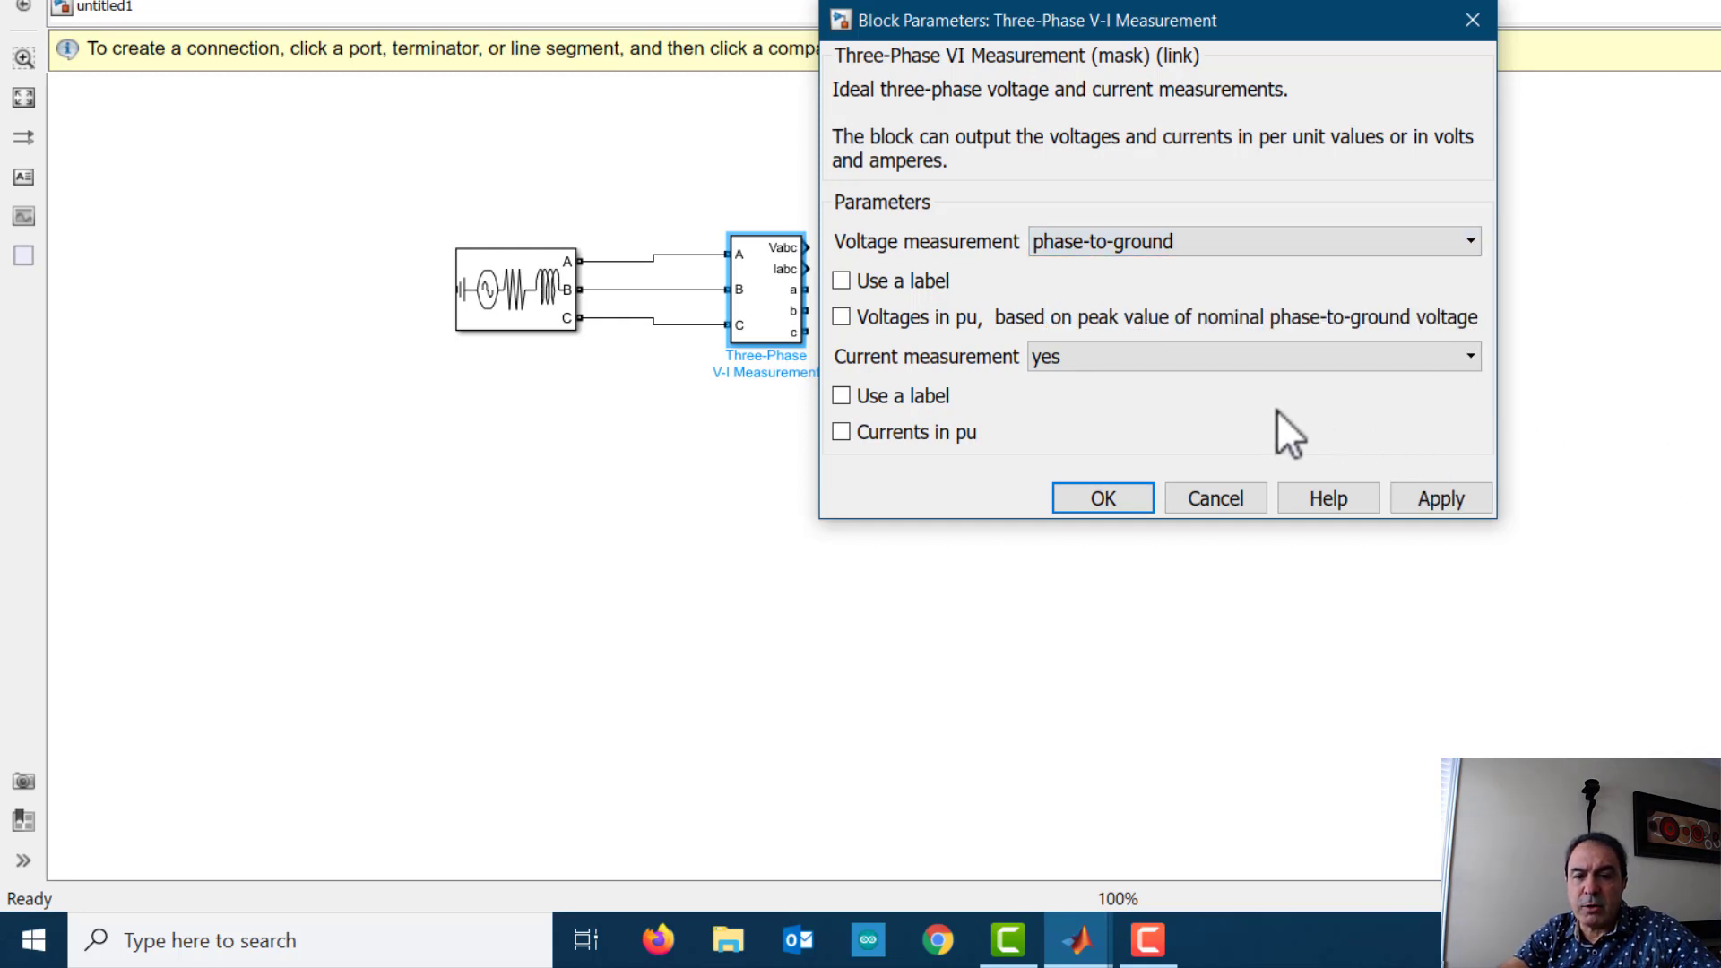
click(1259, 357)
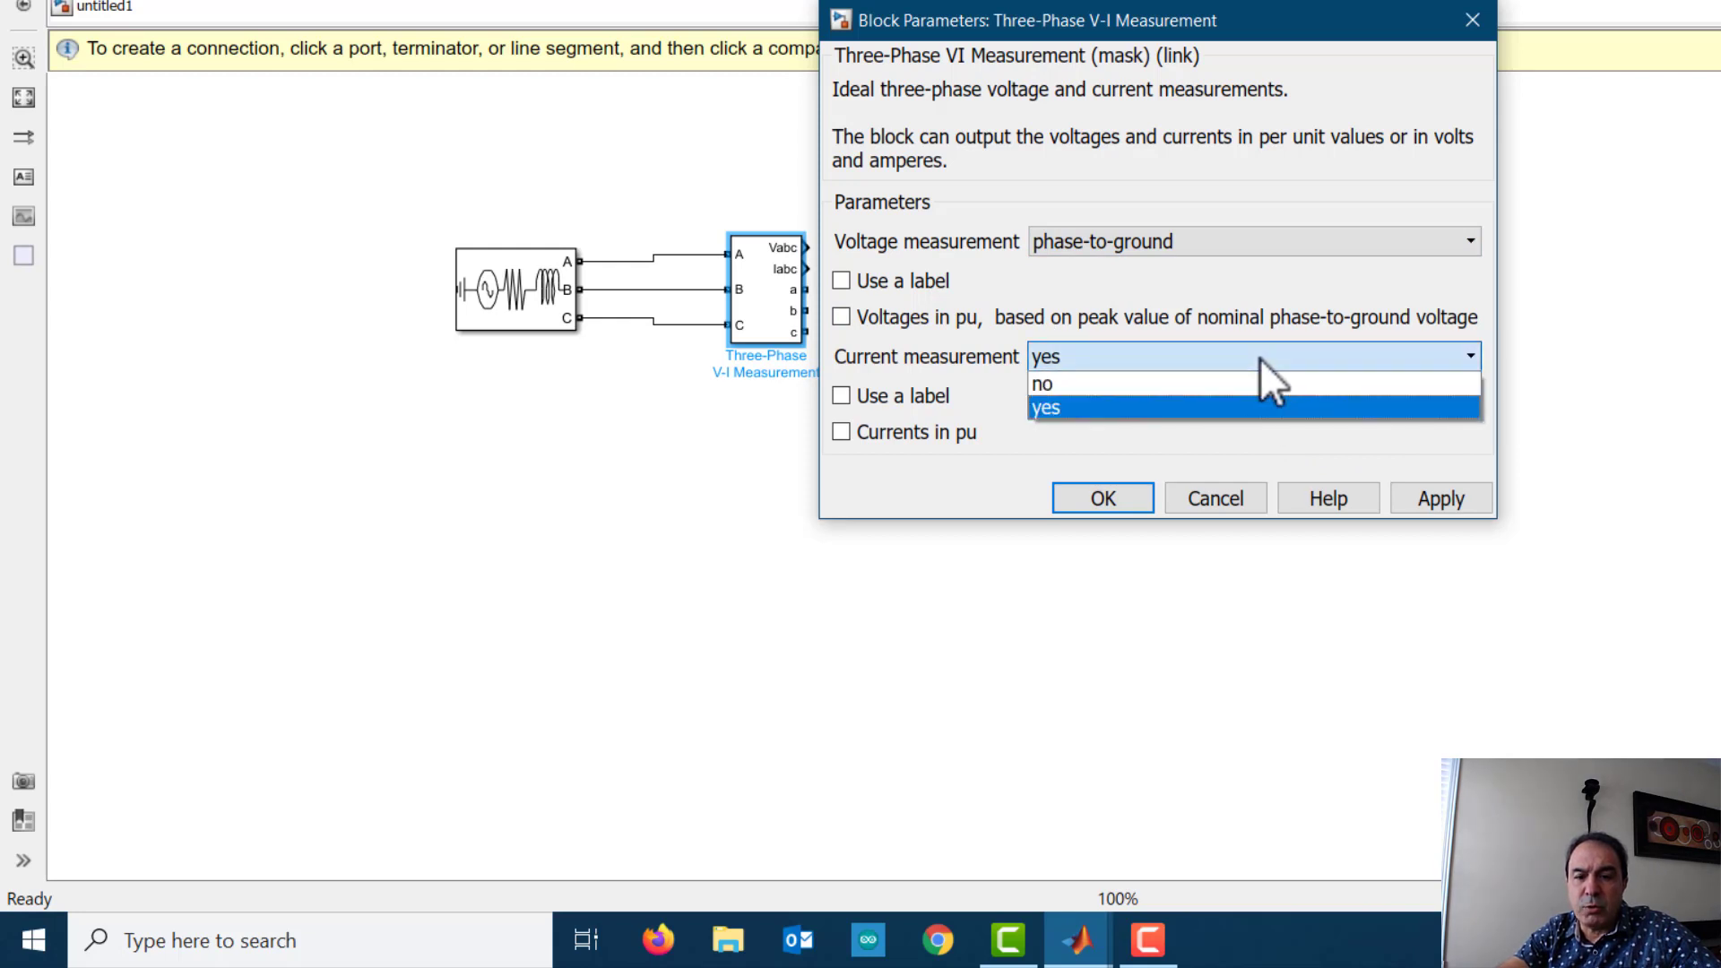
click(1638, 488)
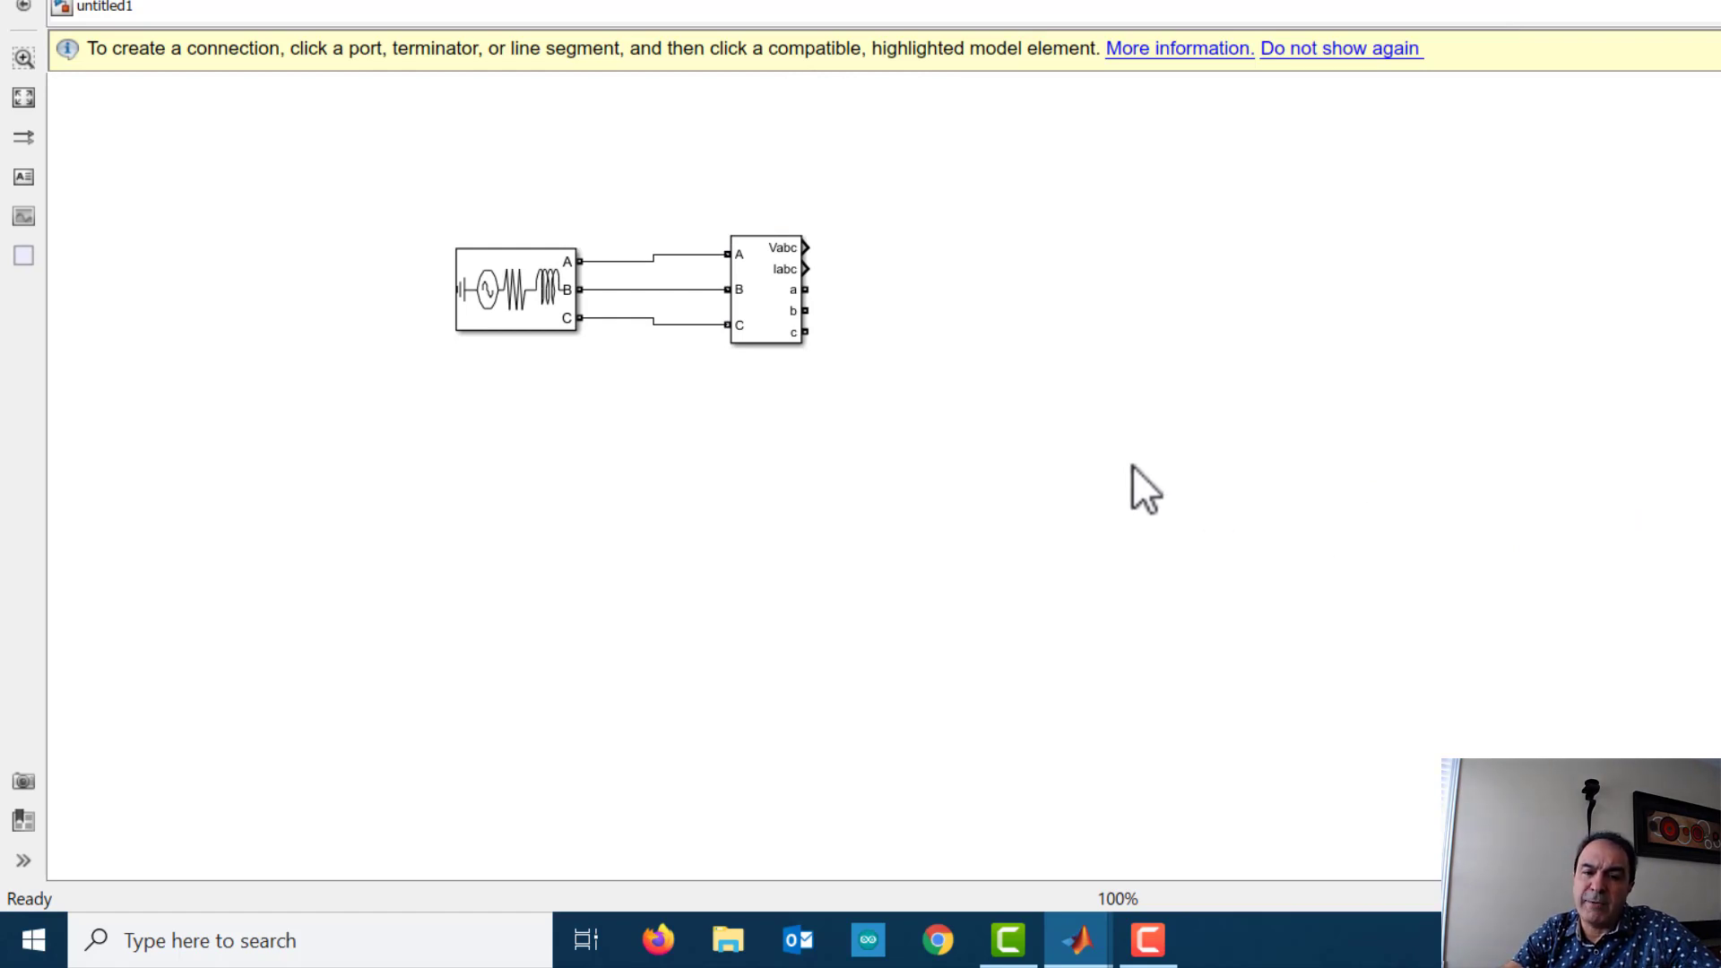
Add a Three-Phase Parallel RLC Load block to the right of the V-I Measurement block.
double_click(1008, 399)
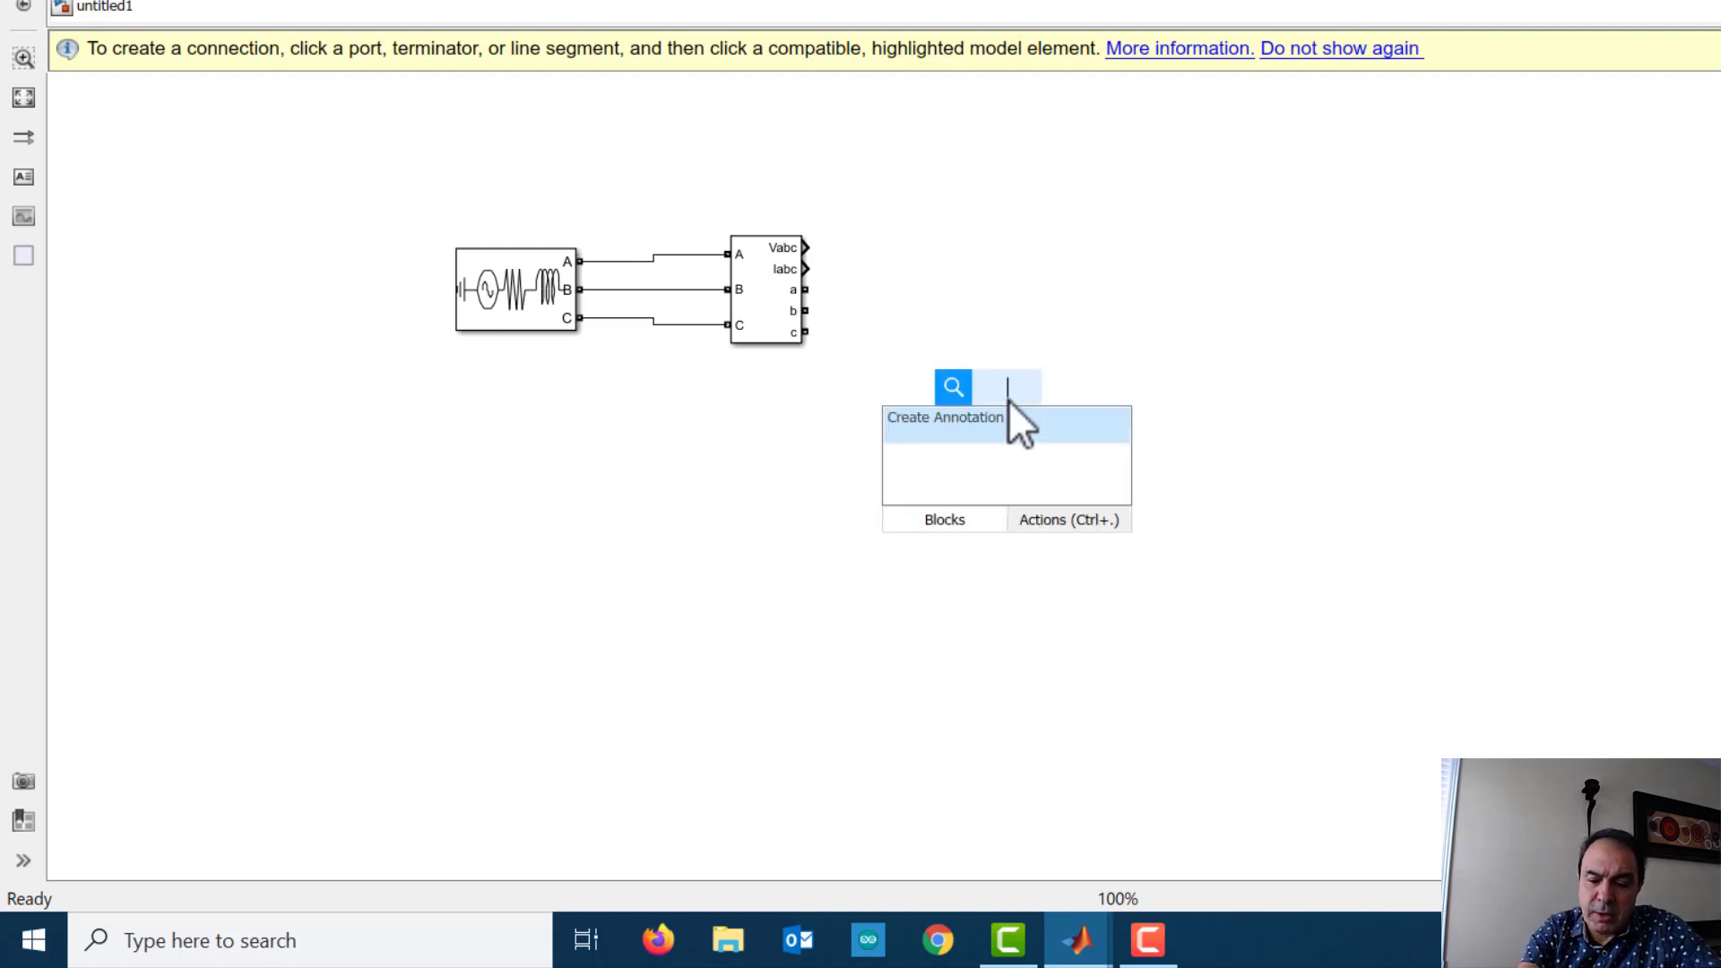
text(three )
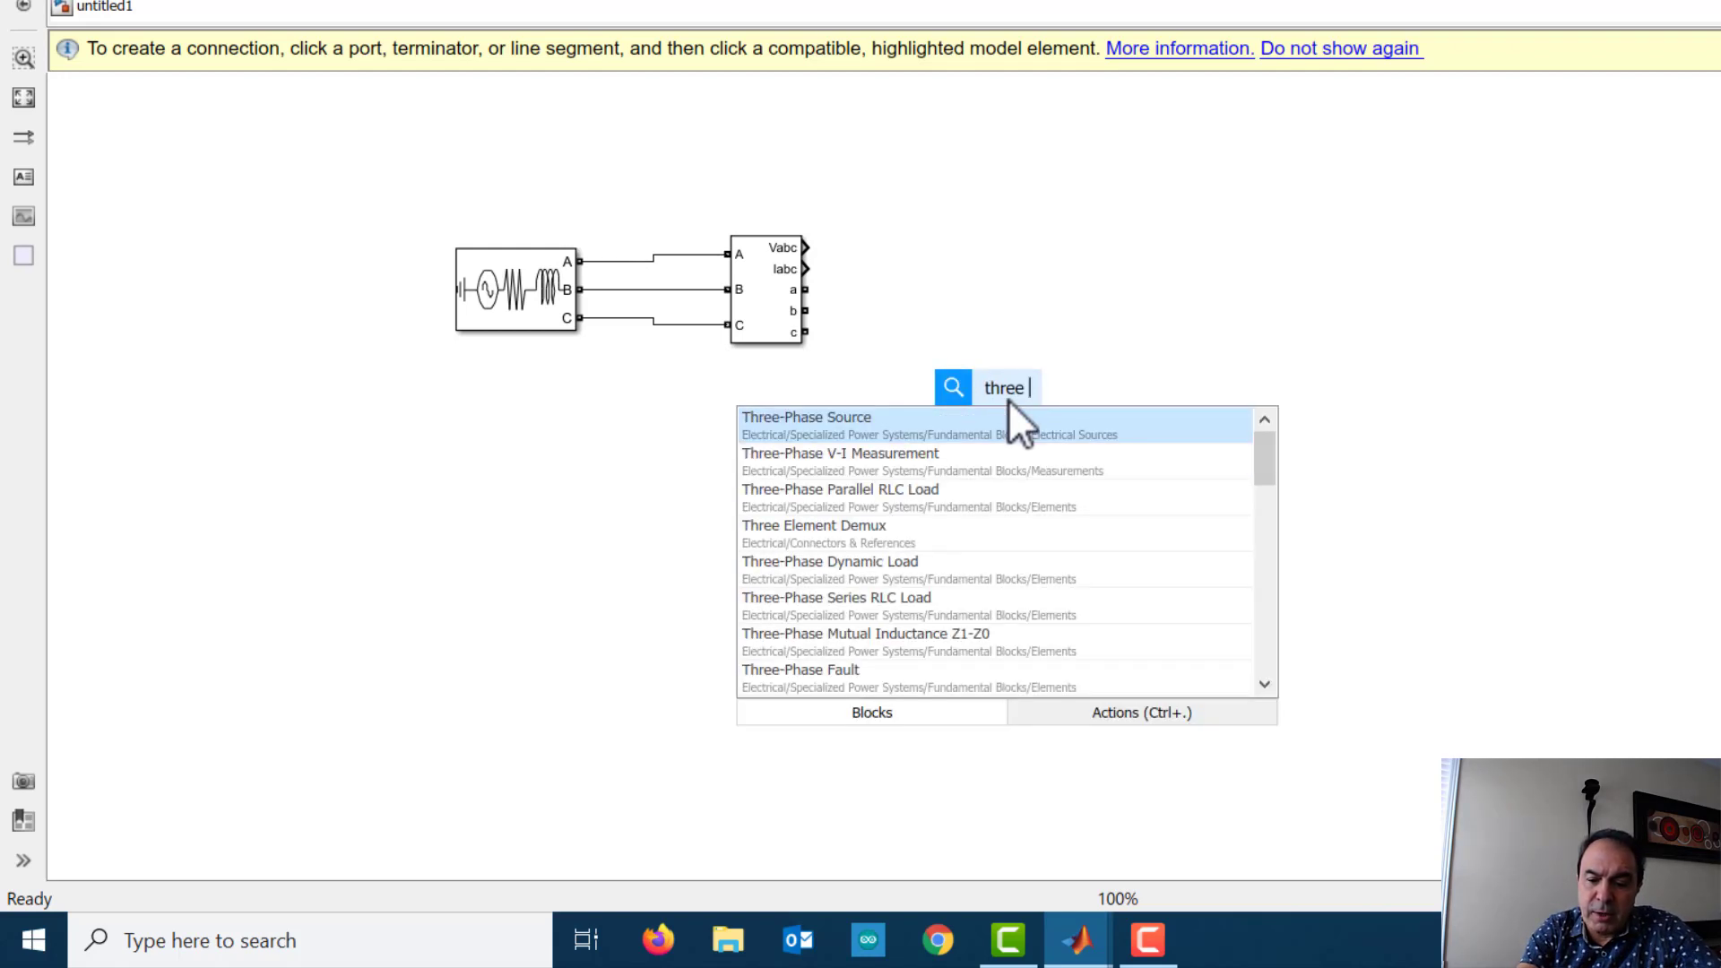
text(phase )
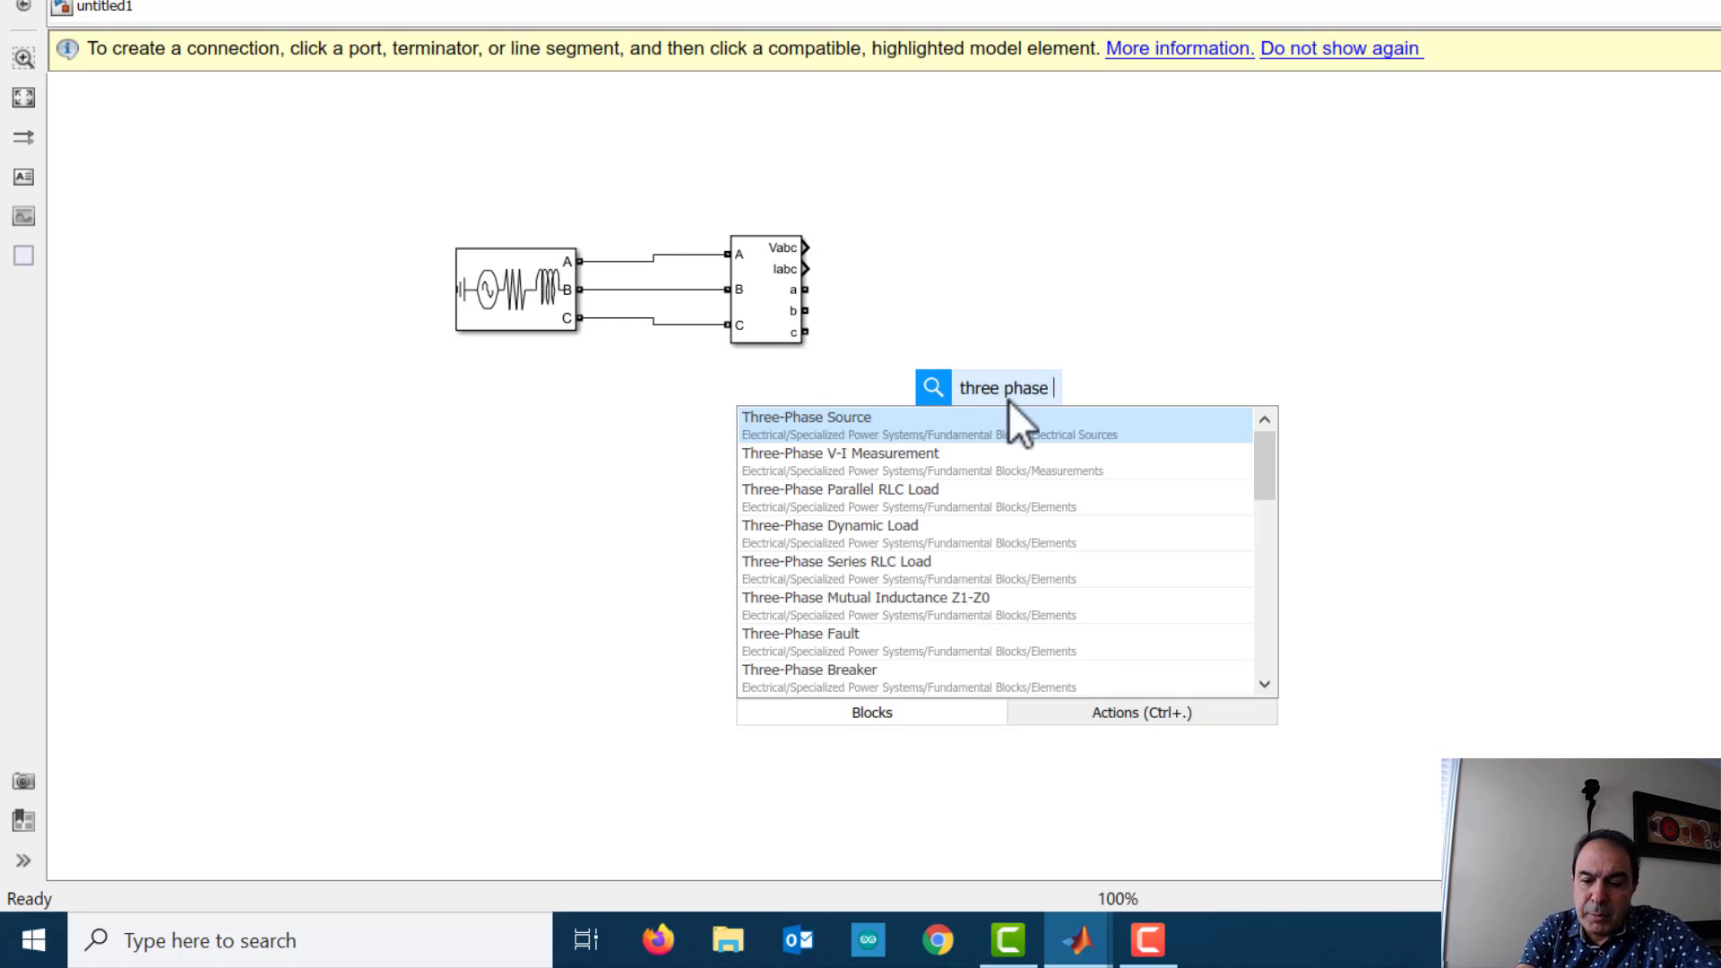
text(p)
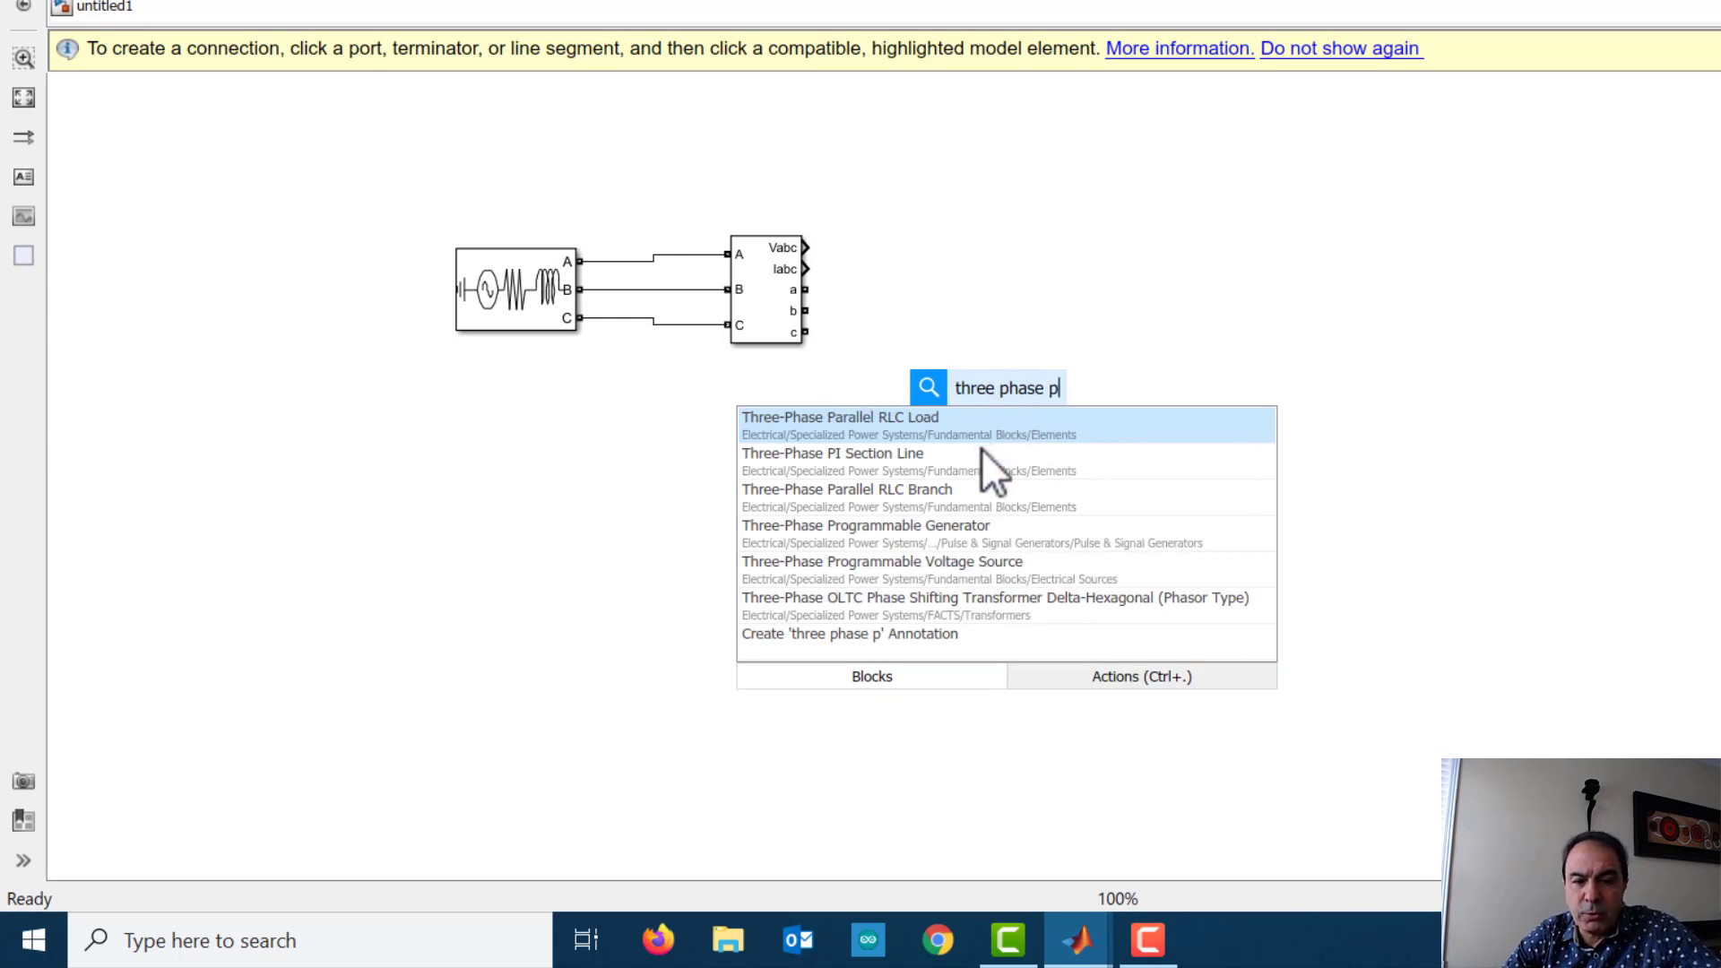
click(886, 421)
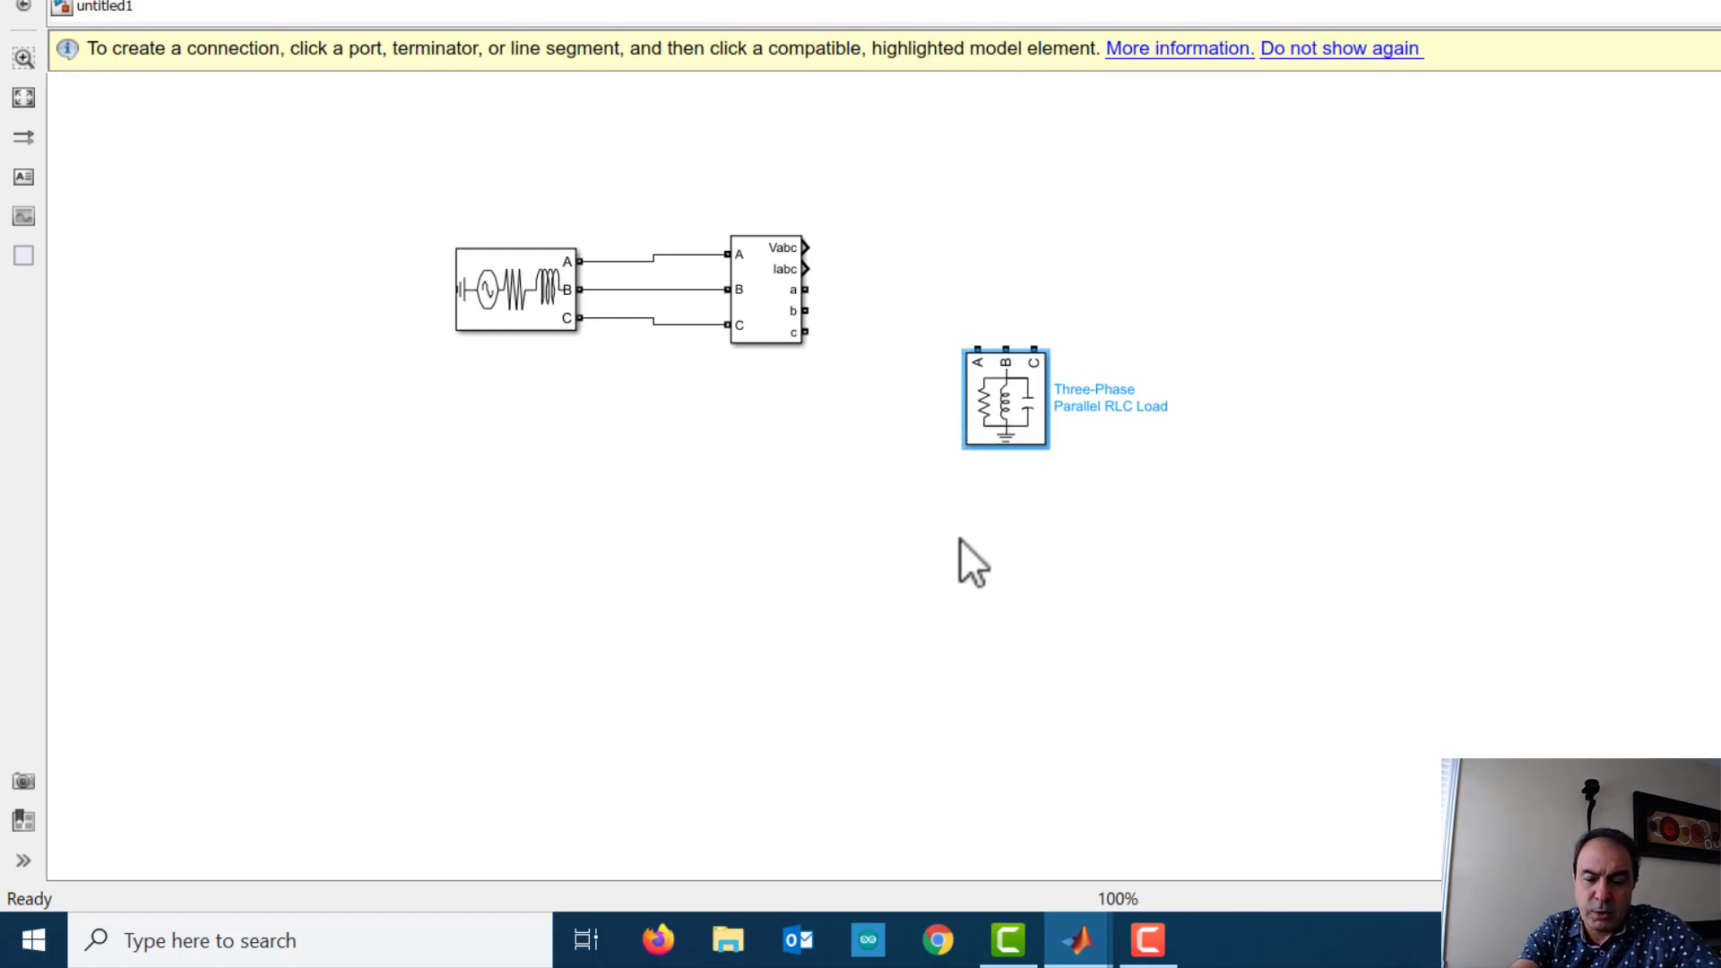
Rotate the RLC load so its ports face the V-I Measurement block, and align it level with that block.
key(ctrl+r)
key(ctrl+r)
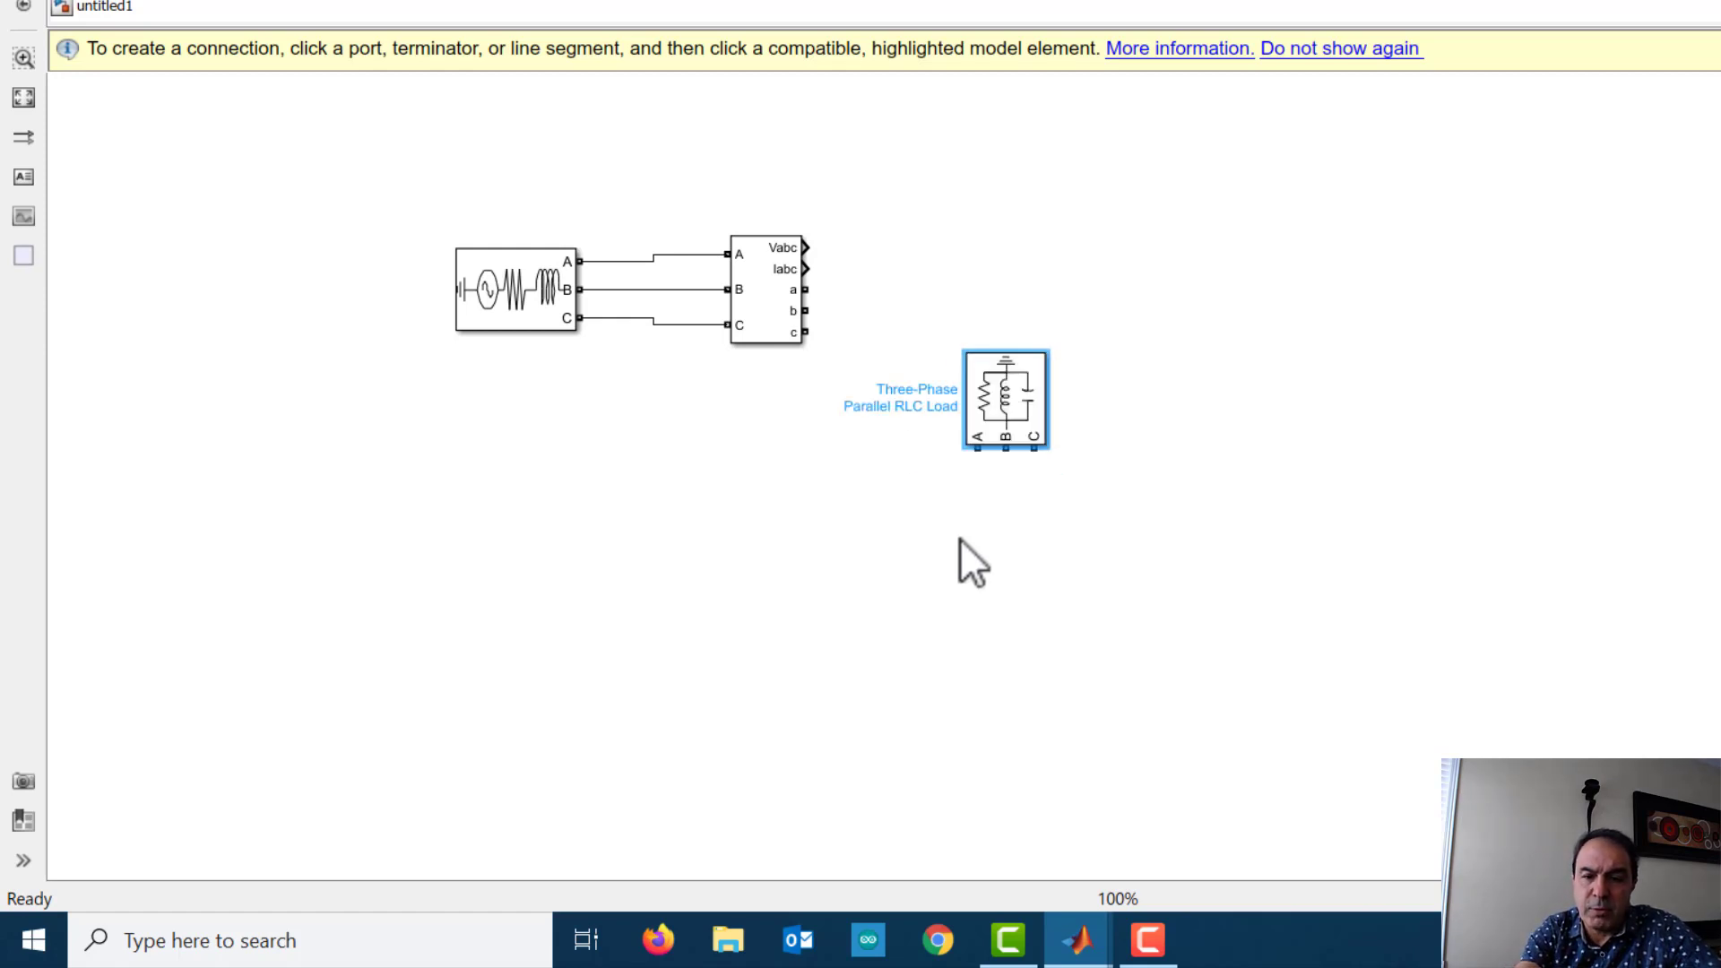
key(ctrl+r)
drag(1006, 423, 1047, 299)
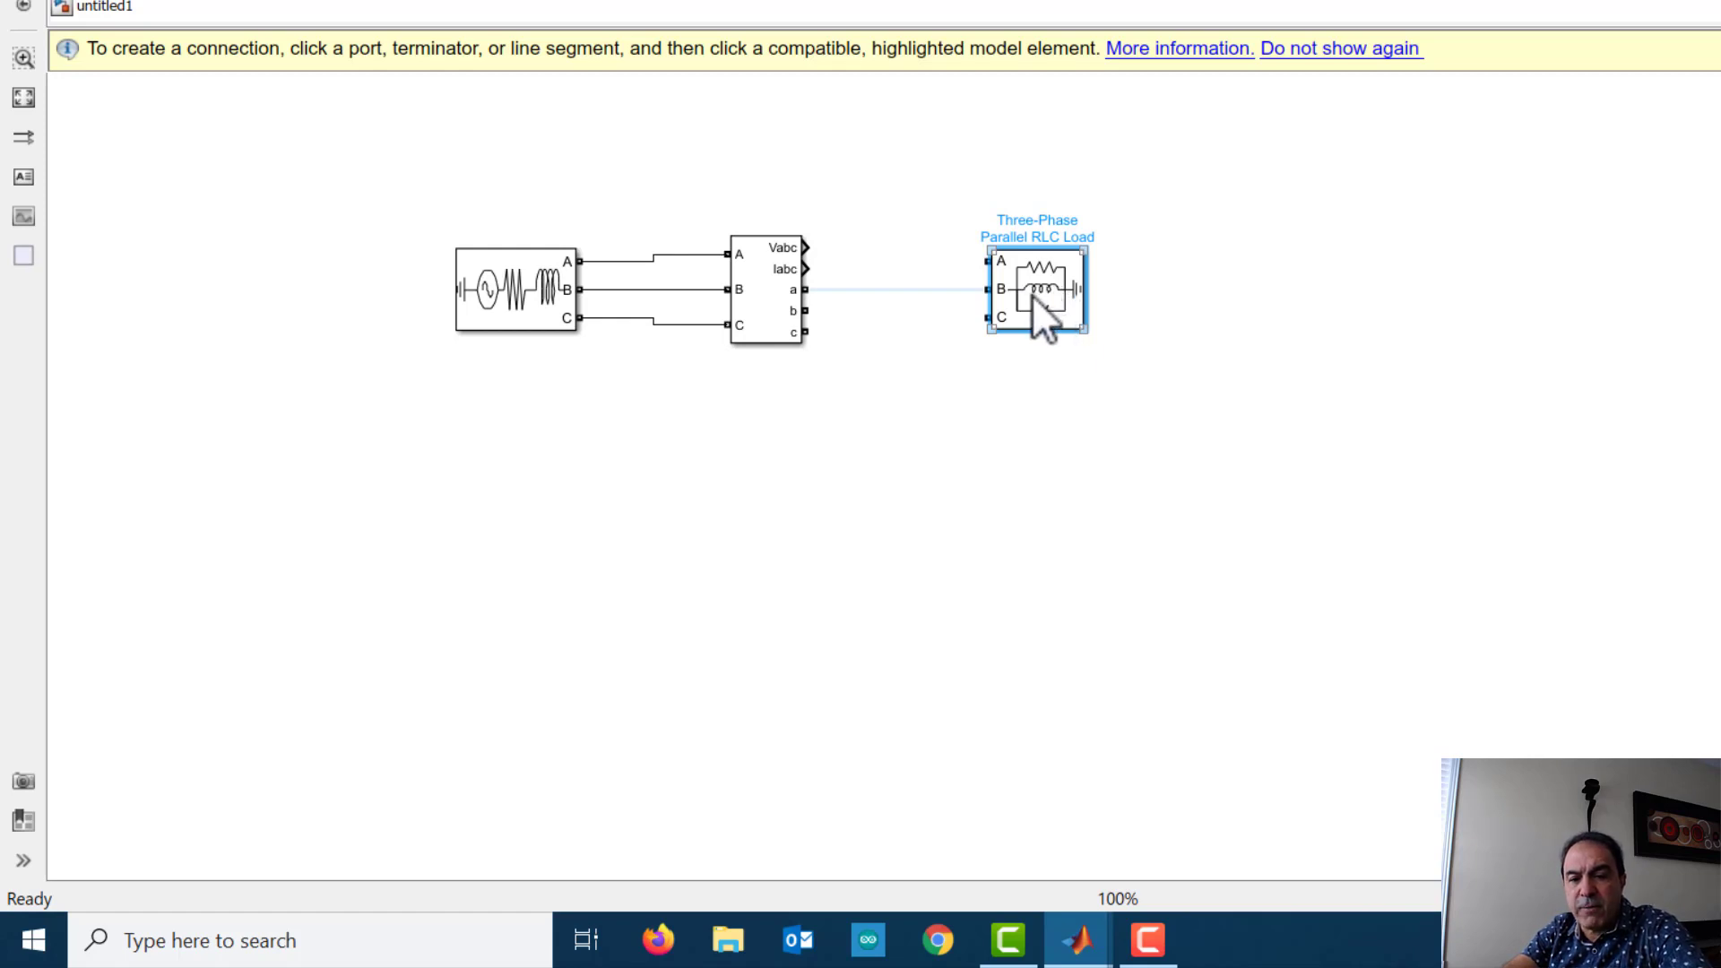
Review the Three-Phase Parallel RLC Load's parameters, choose the Y (grounded) configuration, and accept the settings.
double_click(1043, 289)
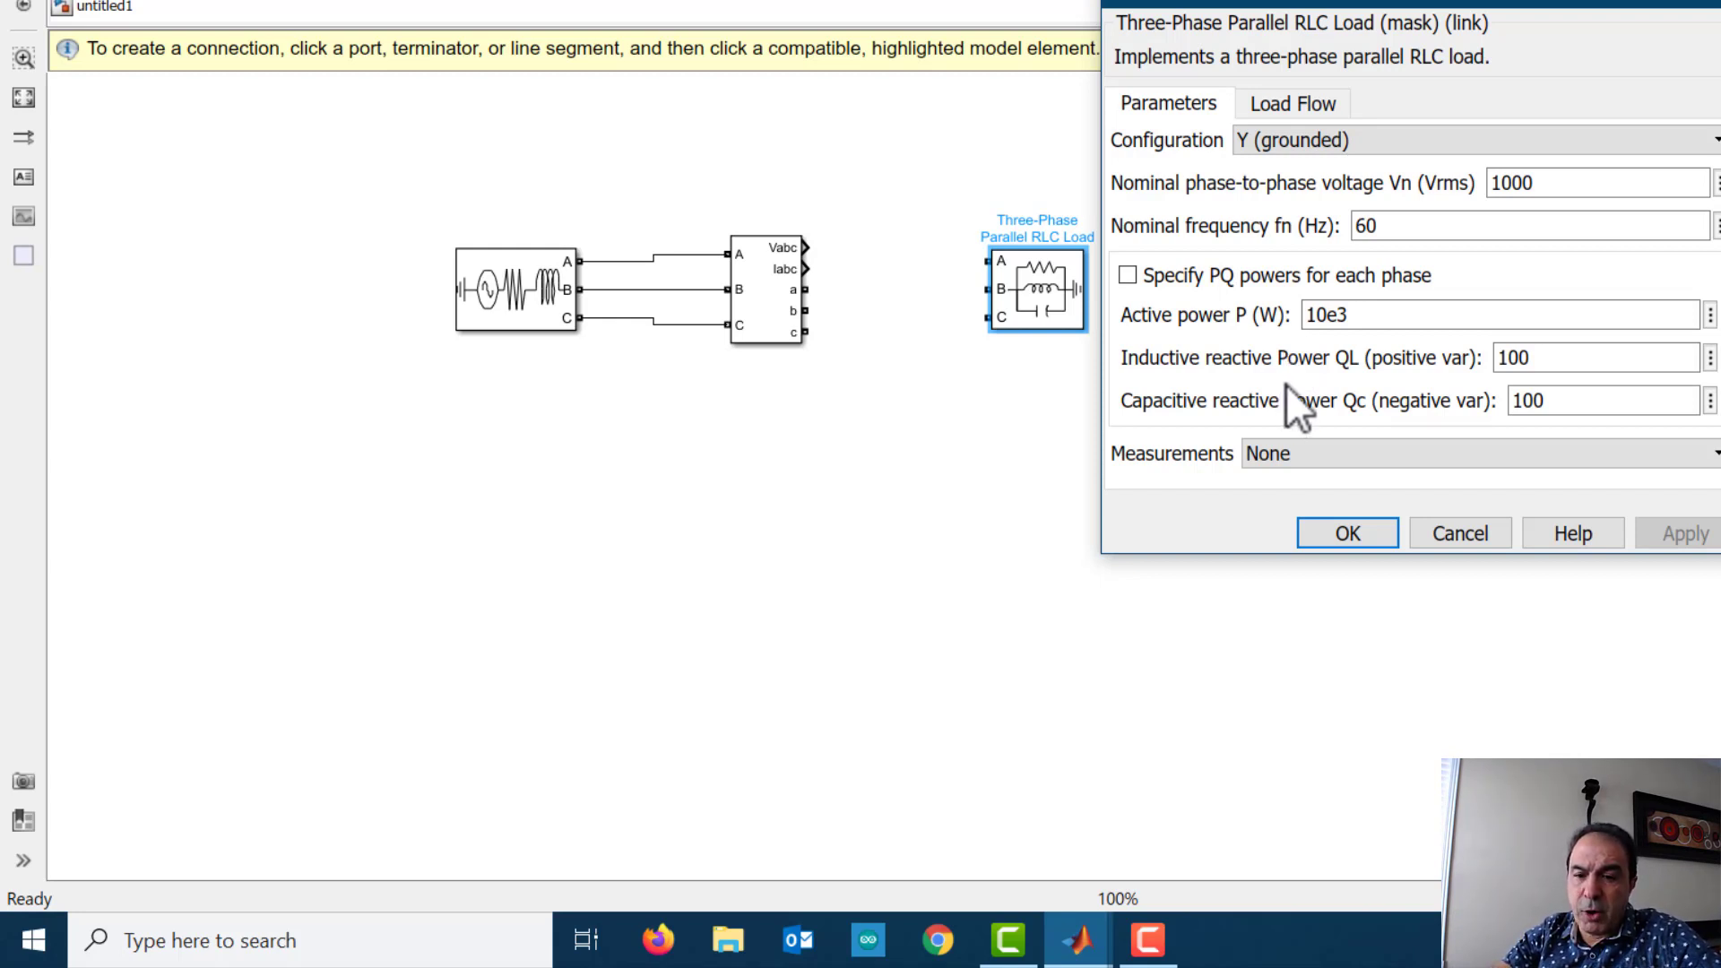
click(1301, 143)
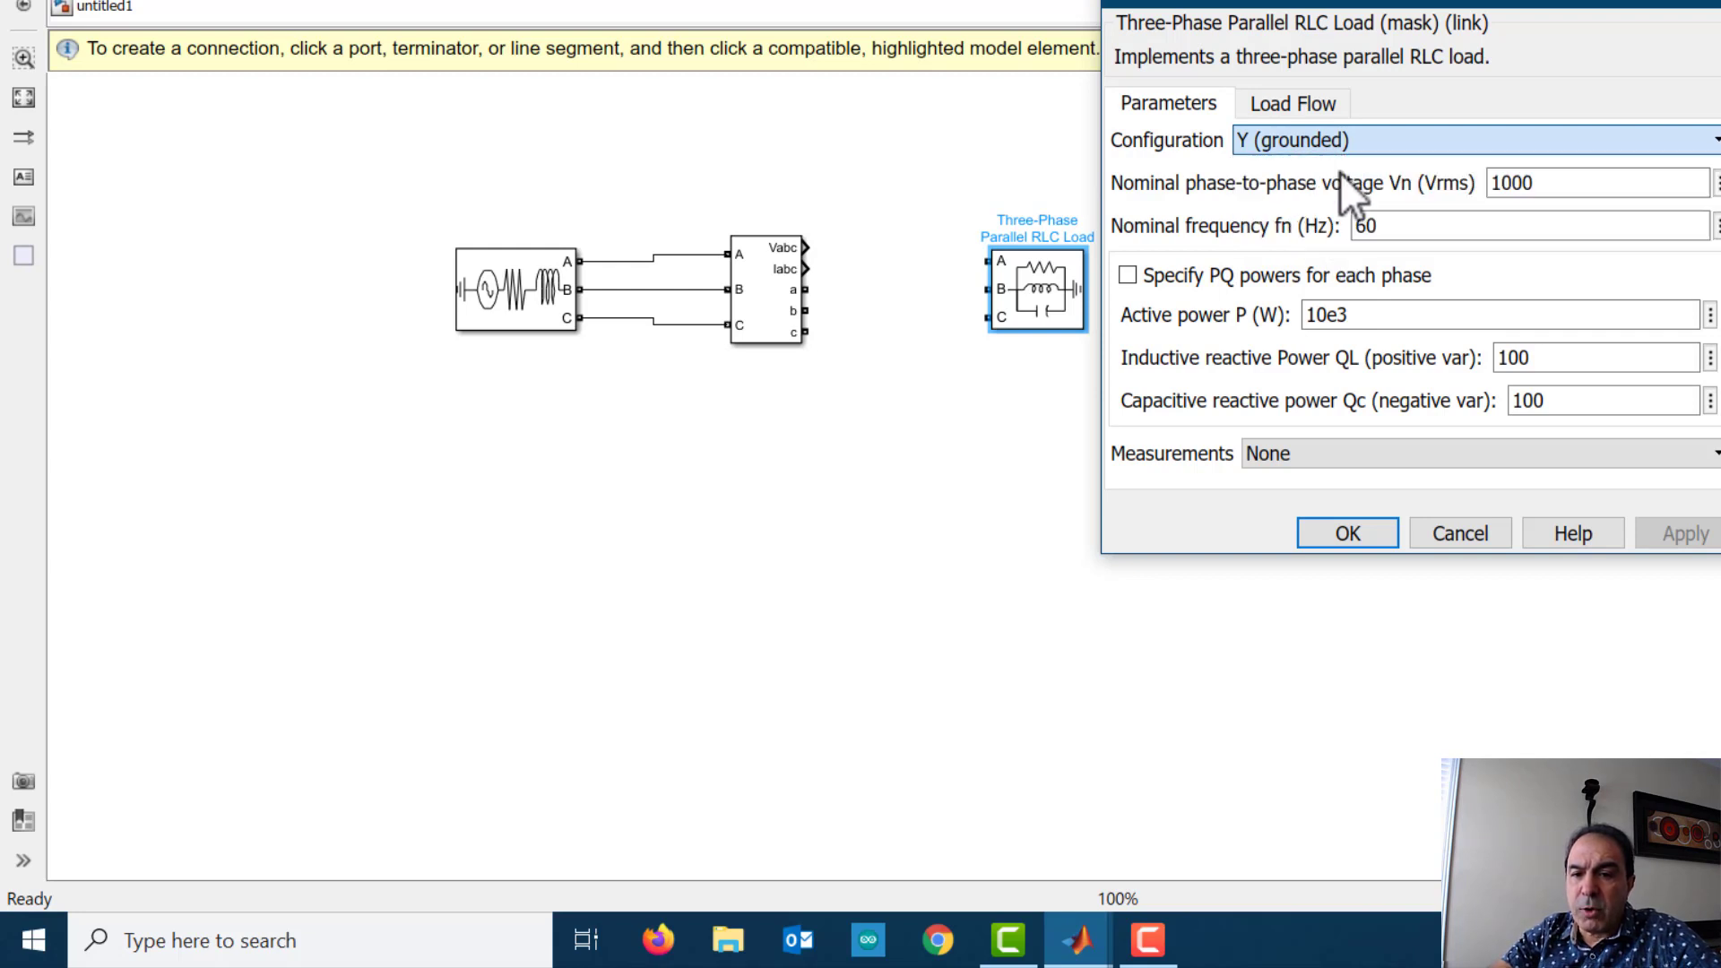
click(1340, 172)
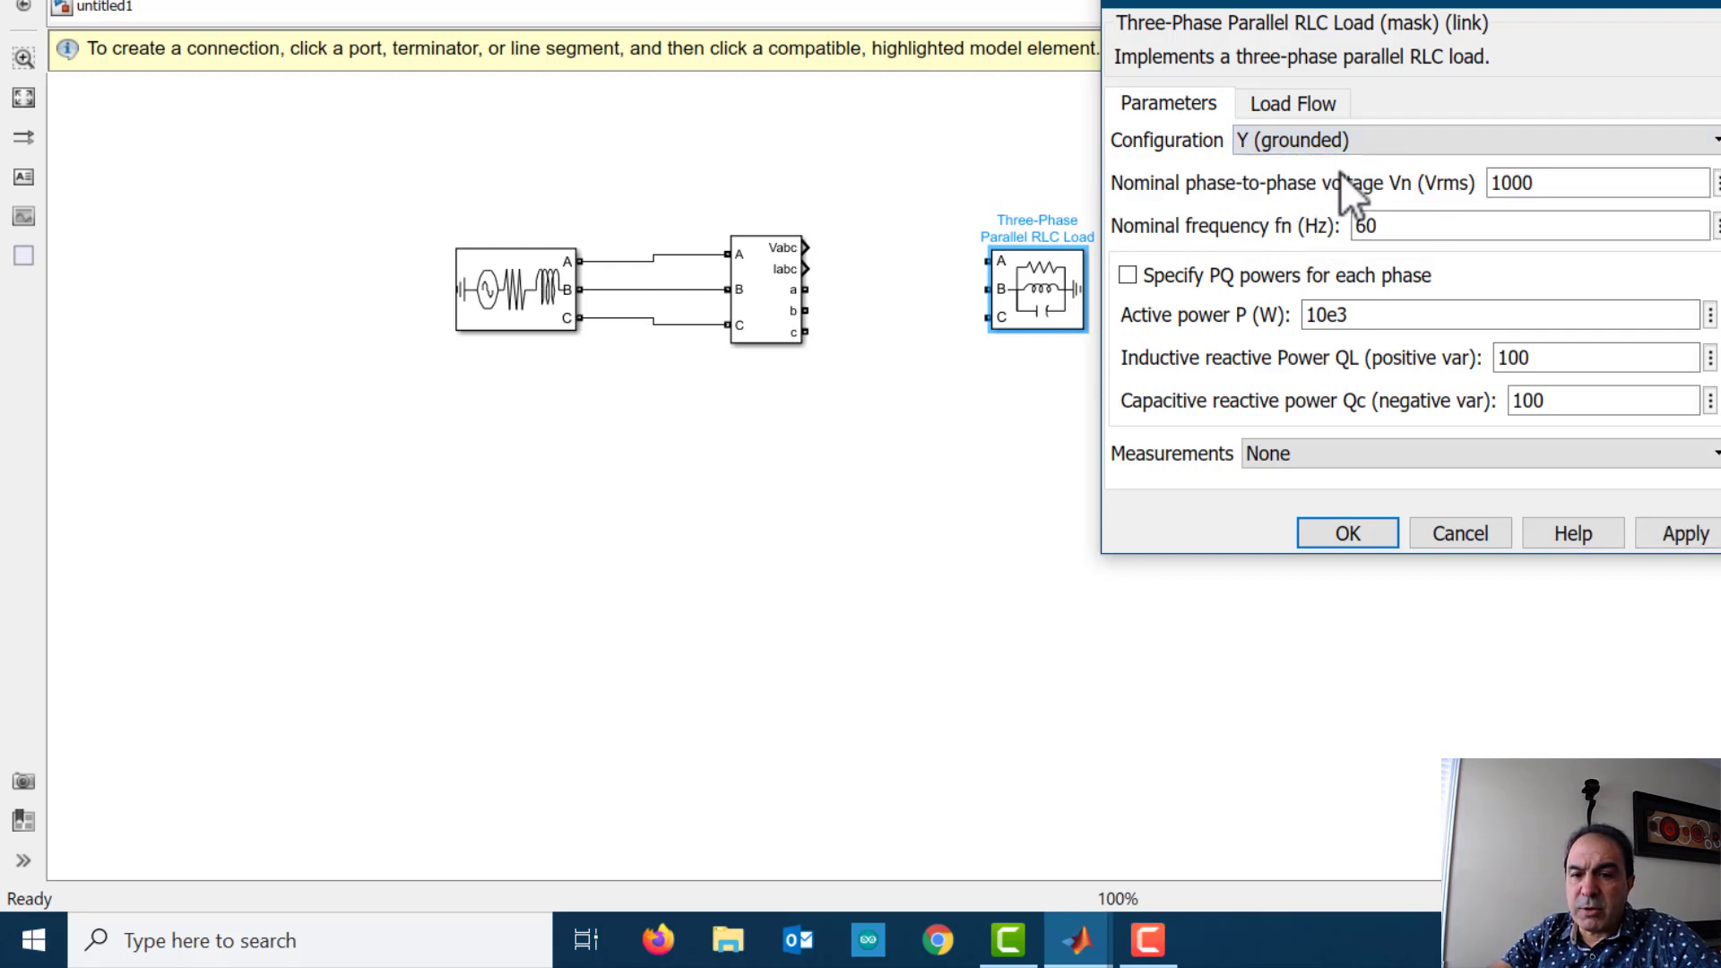
click(1366, 539)
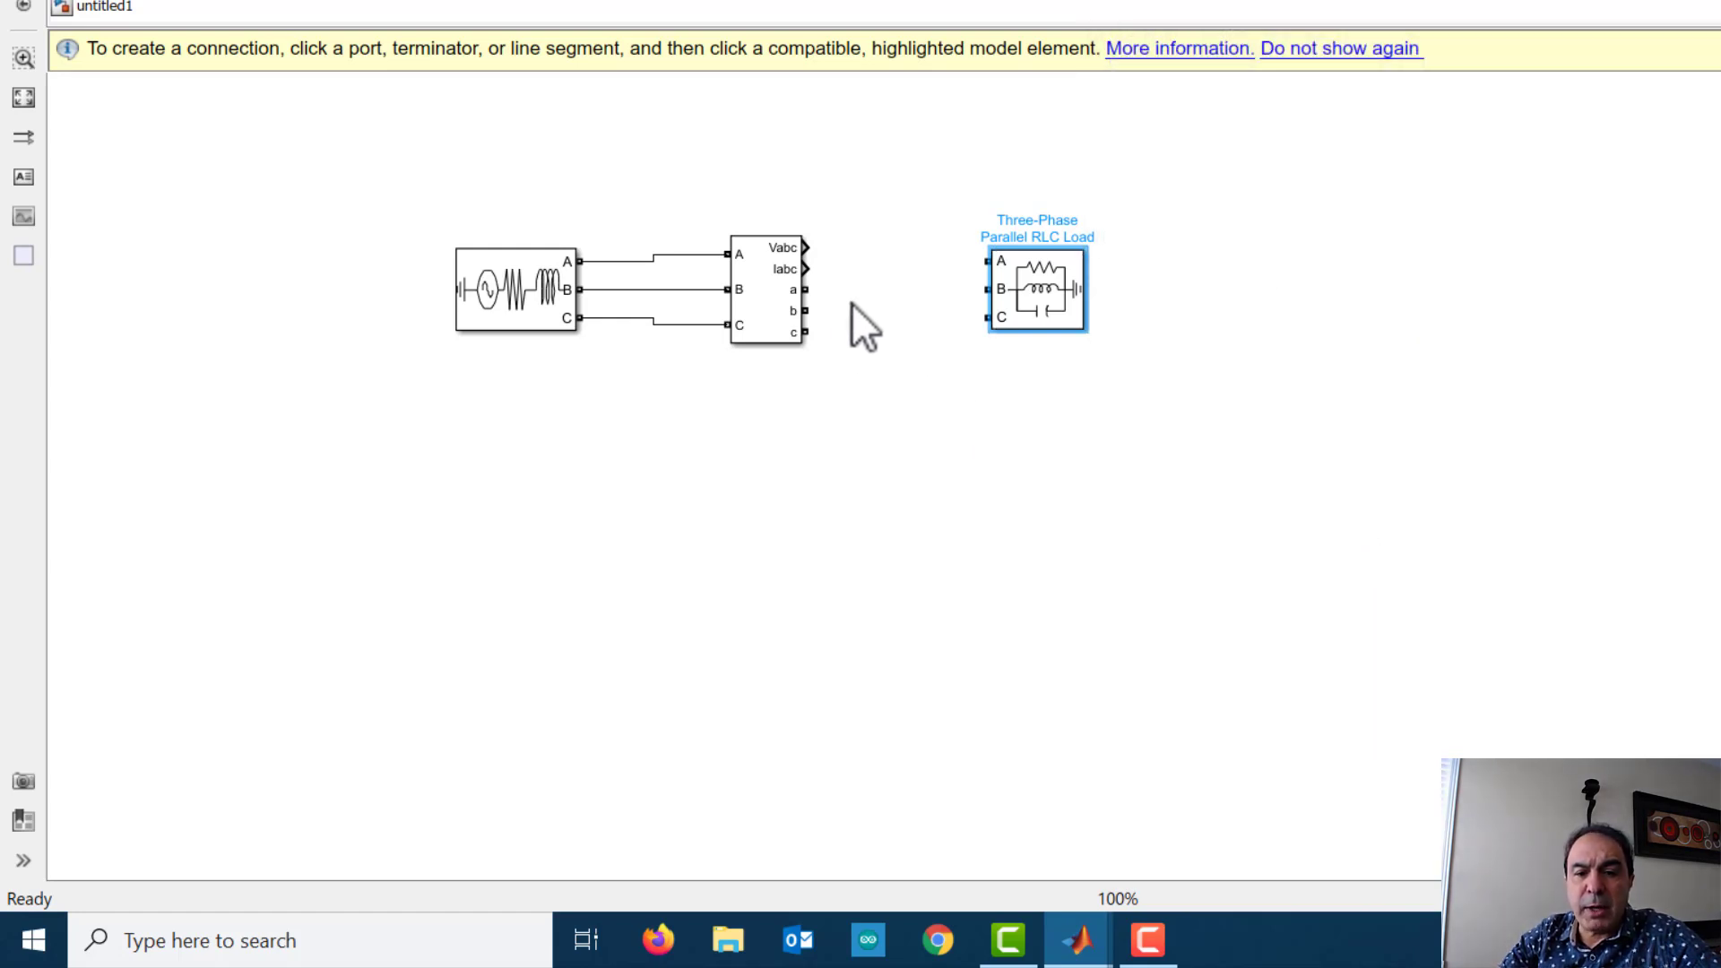
Align the RLC load's port B with output b of the V-I Measurement block and connect outputs a, b, c to A, B, C.
drag(1018, 288, 1009, 311)
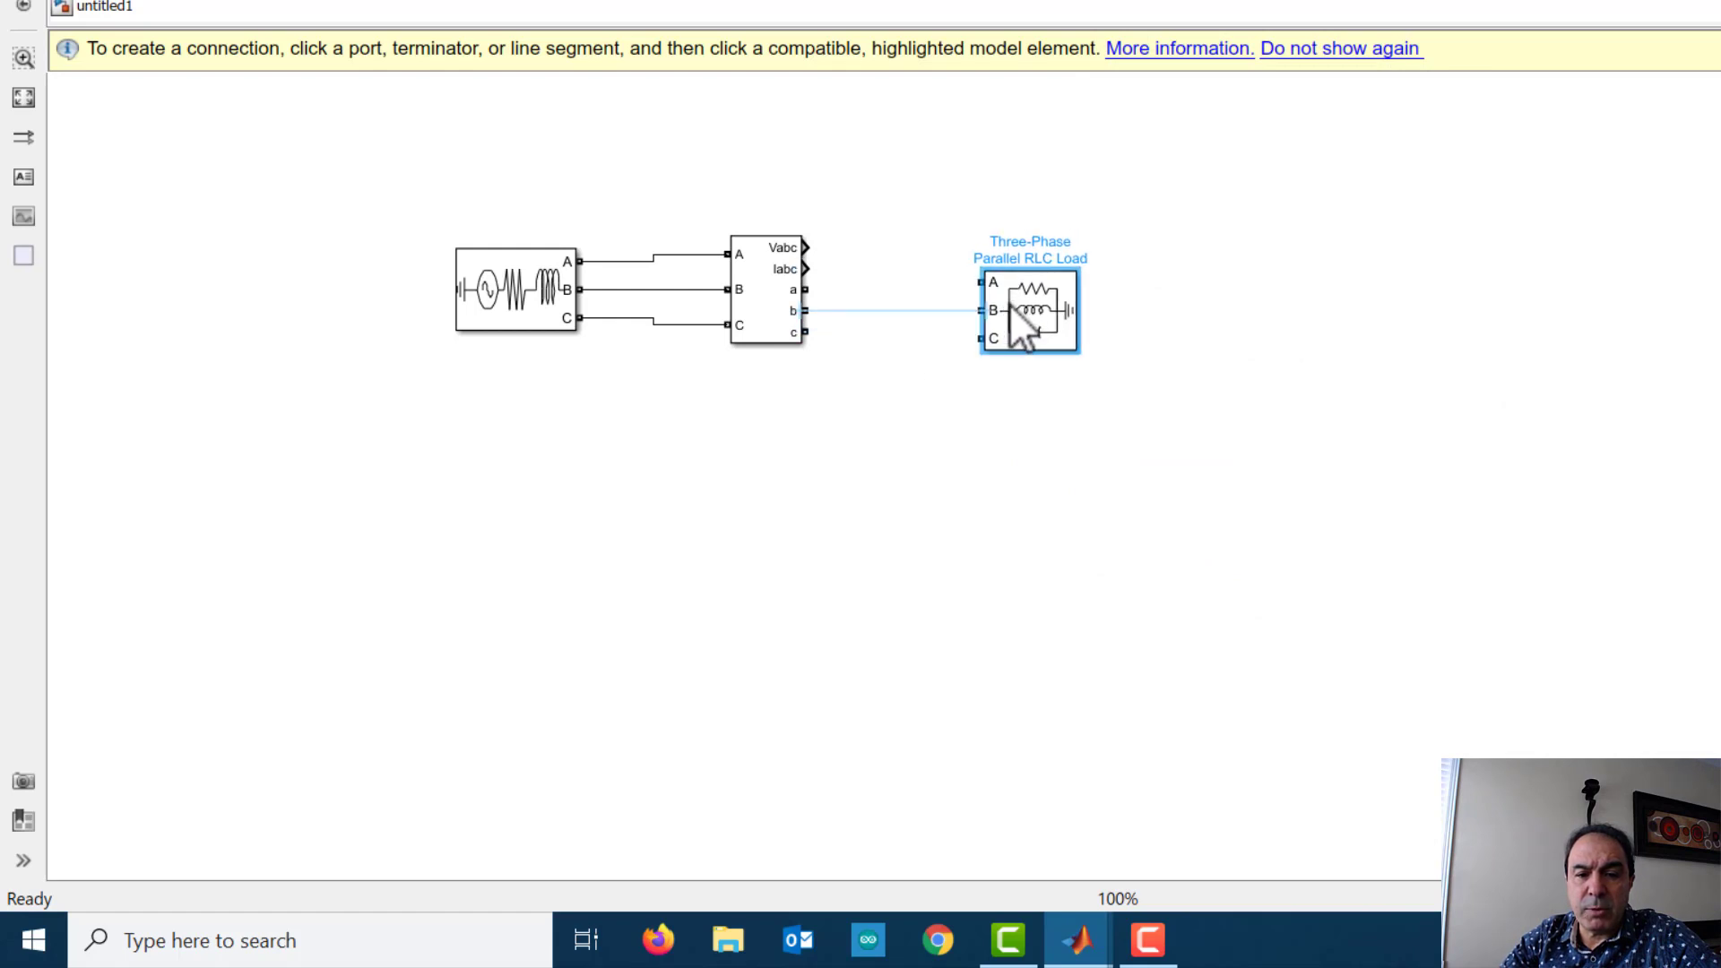
click(811, 310)
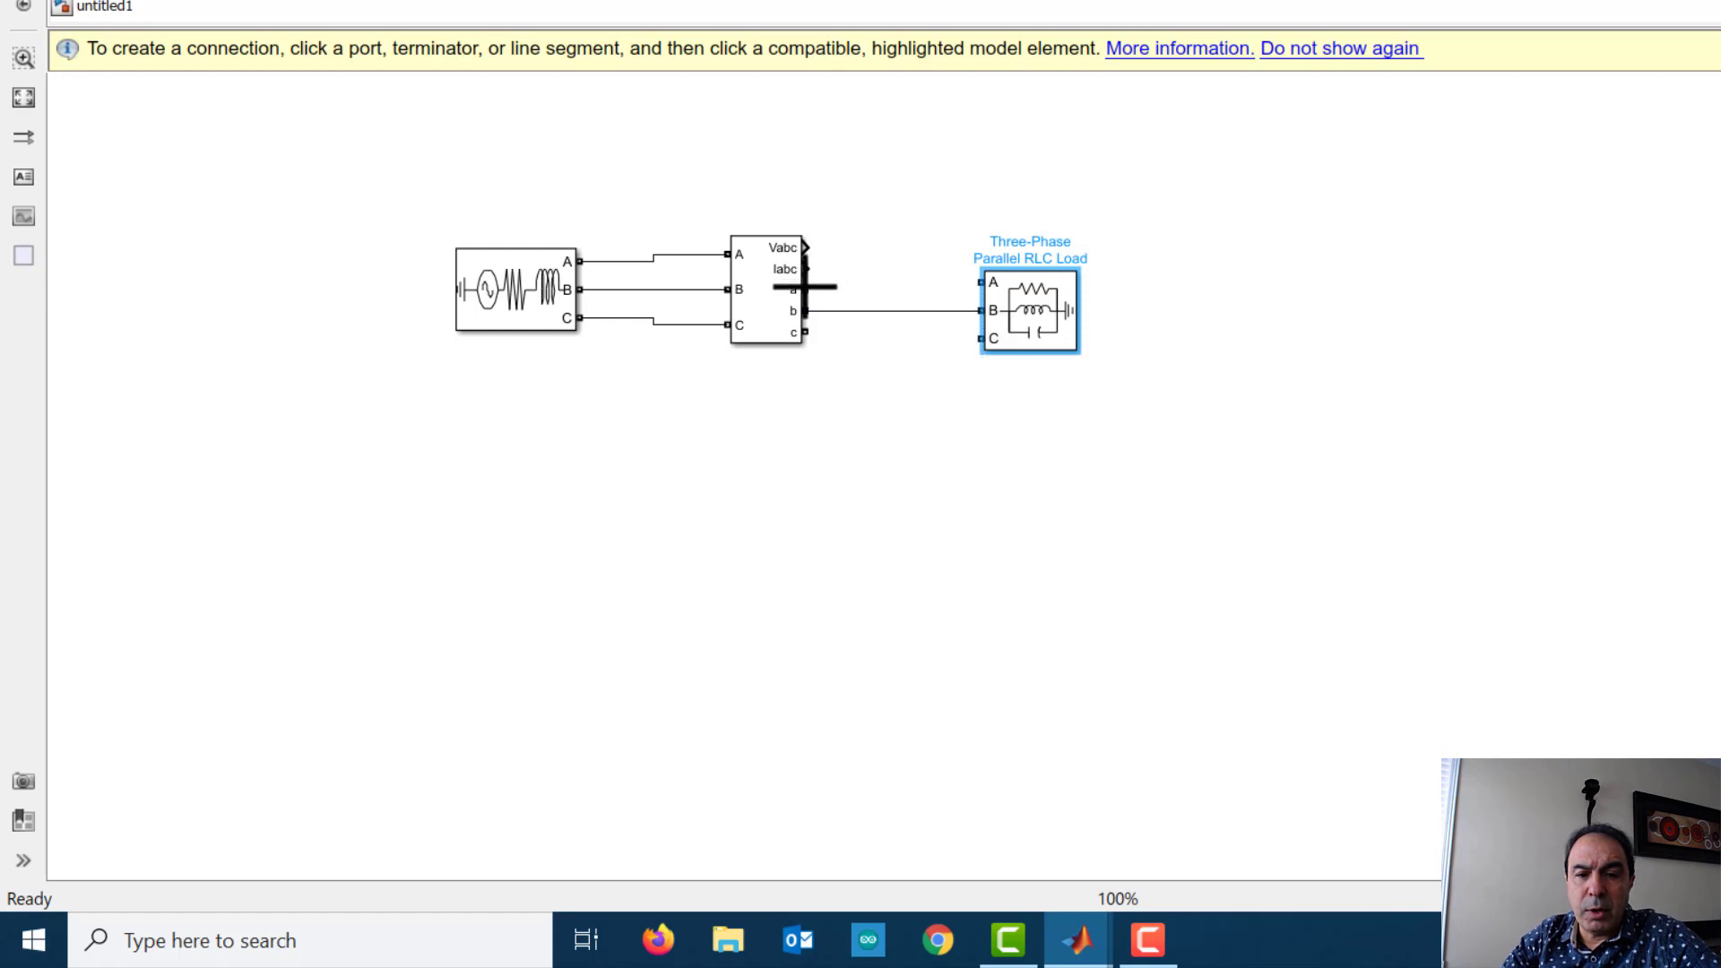
drag(806, 289, 967, 288)
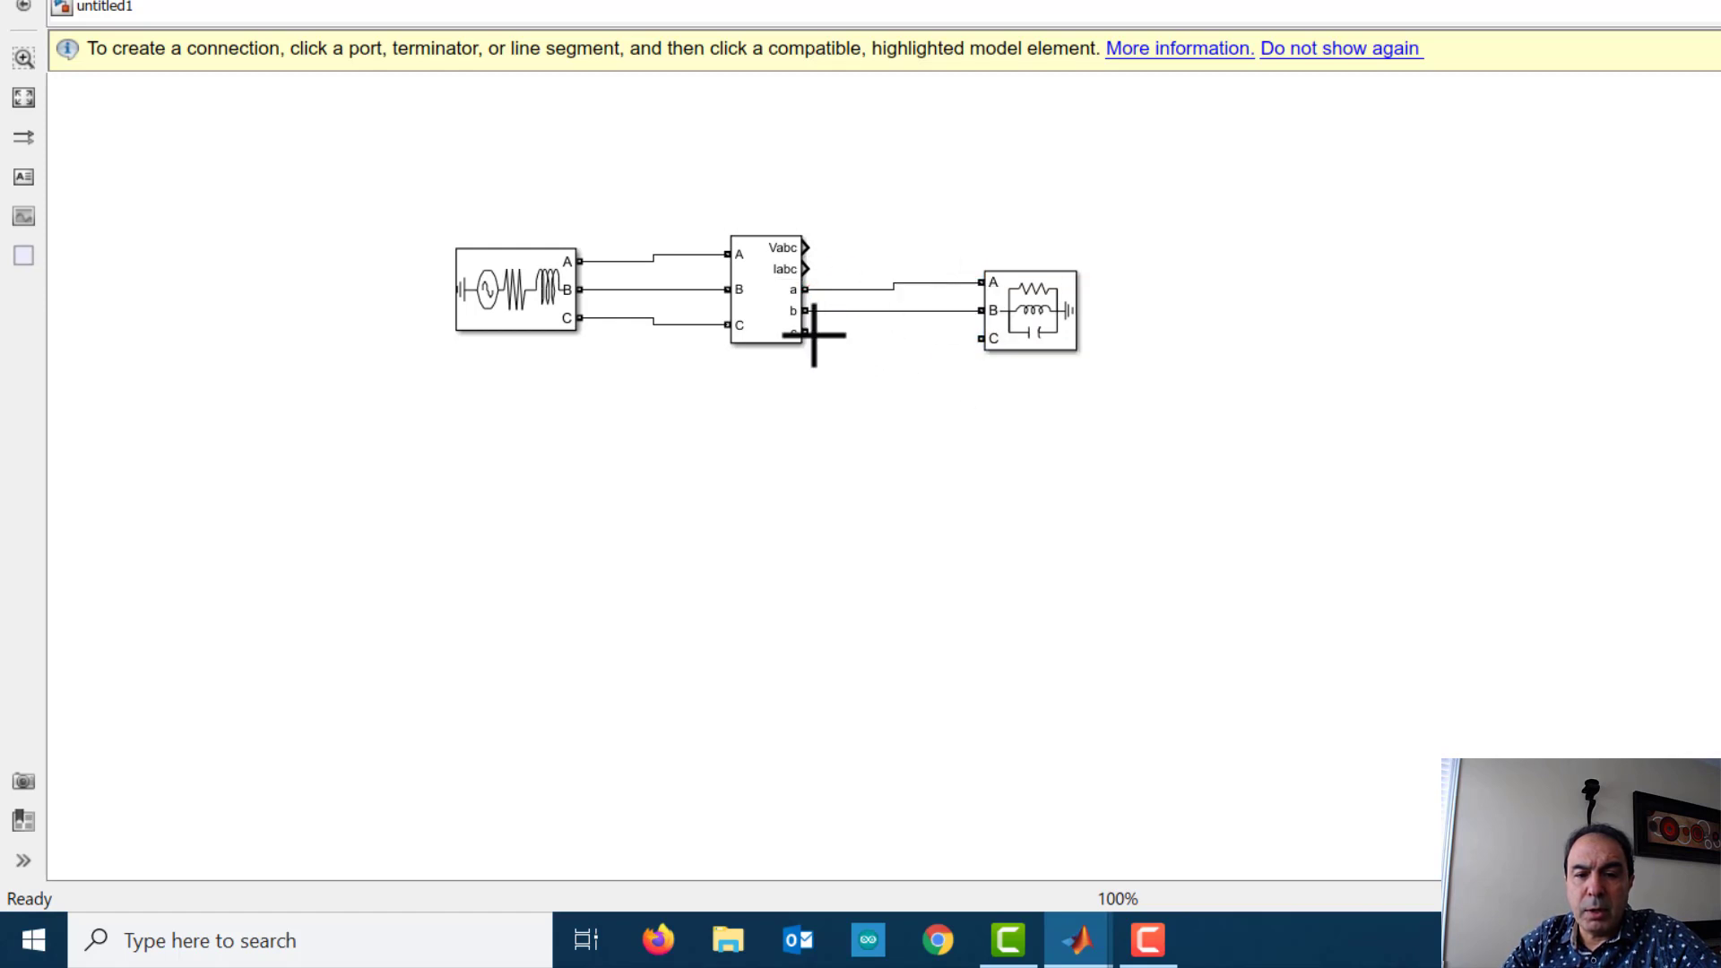
drag(805, 332, 976, 338)
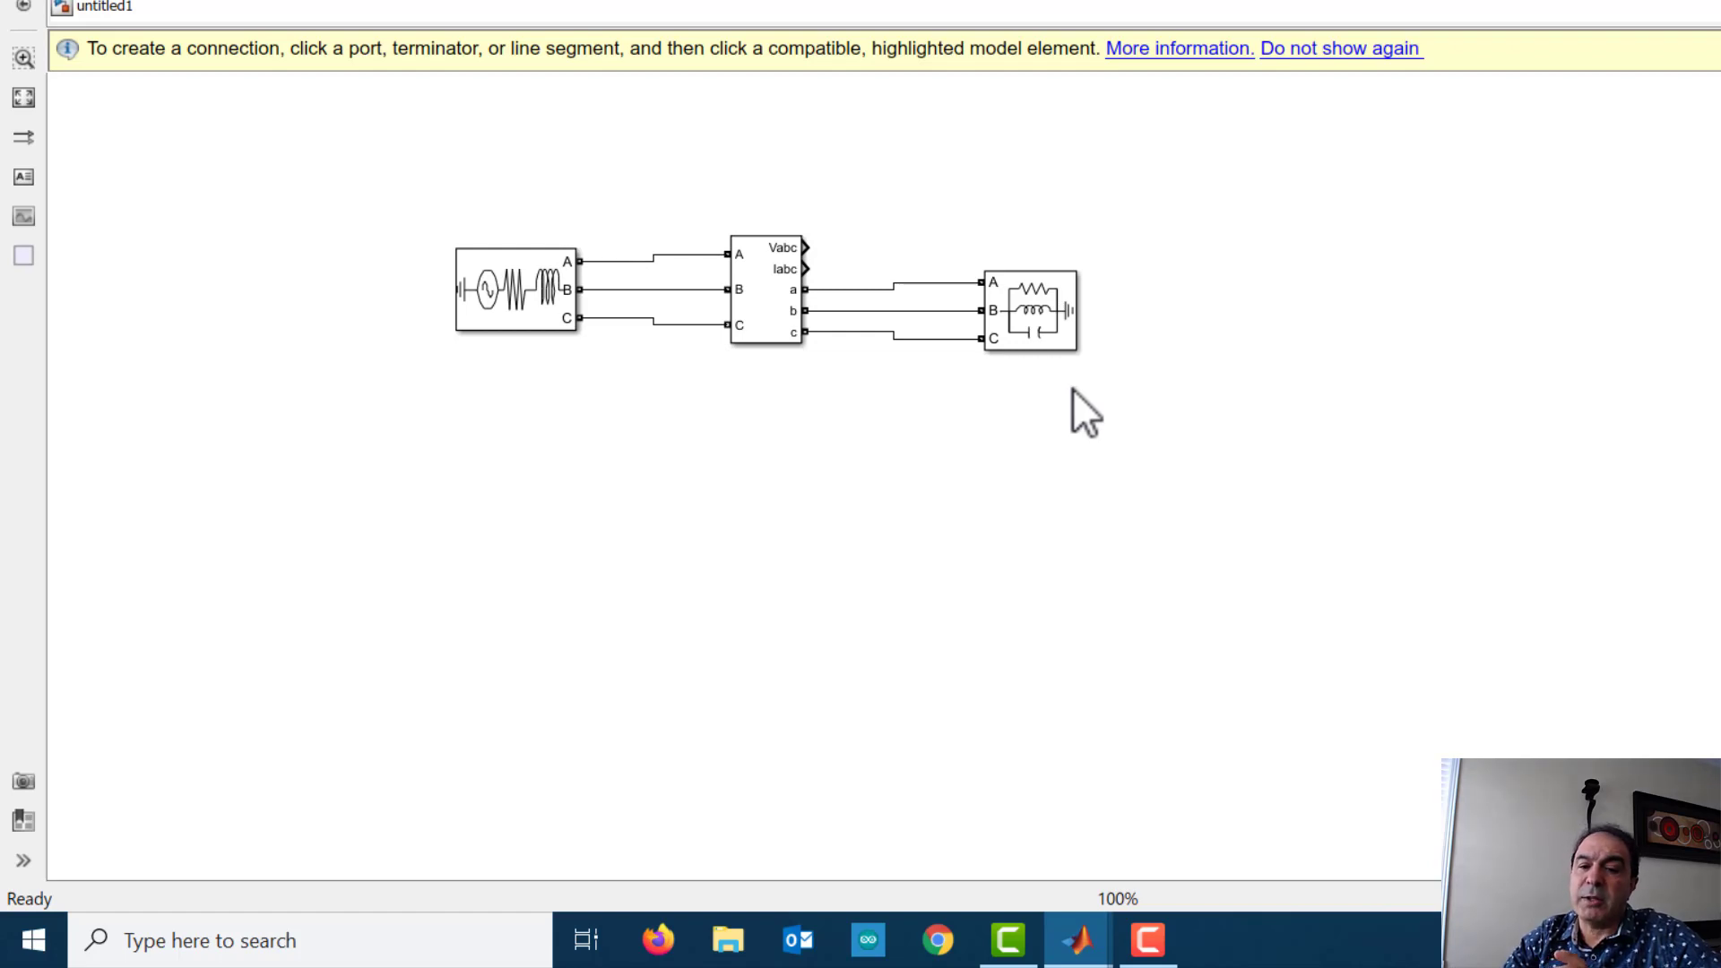
click(1048, 311)
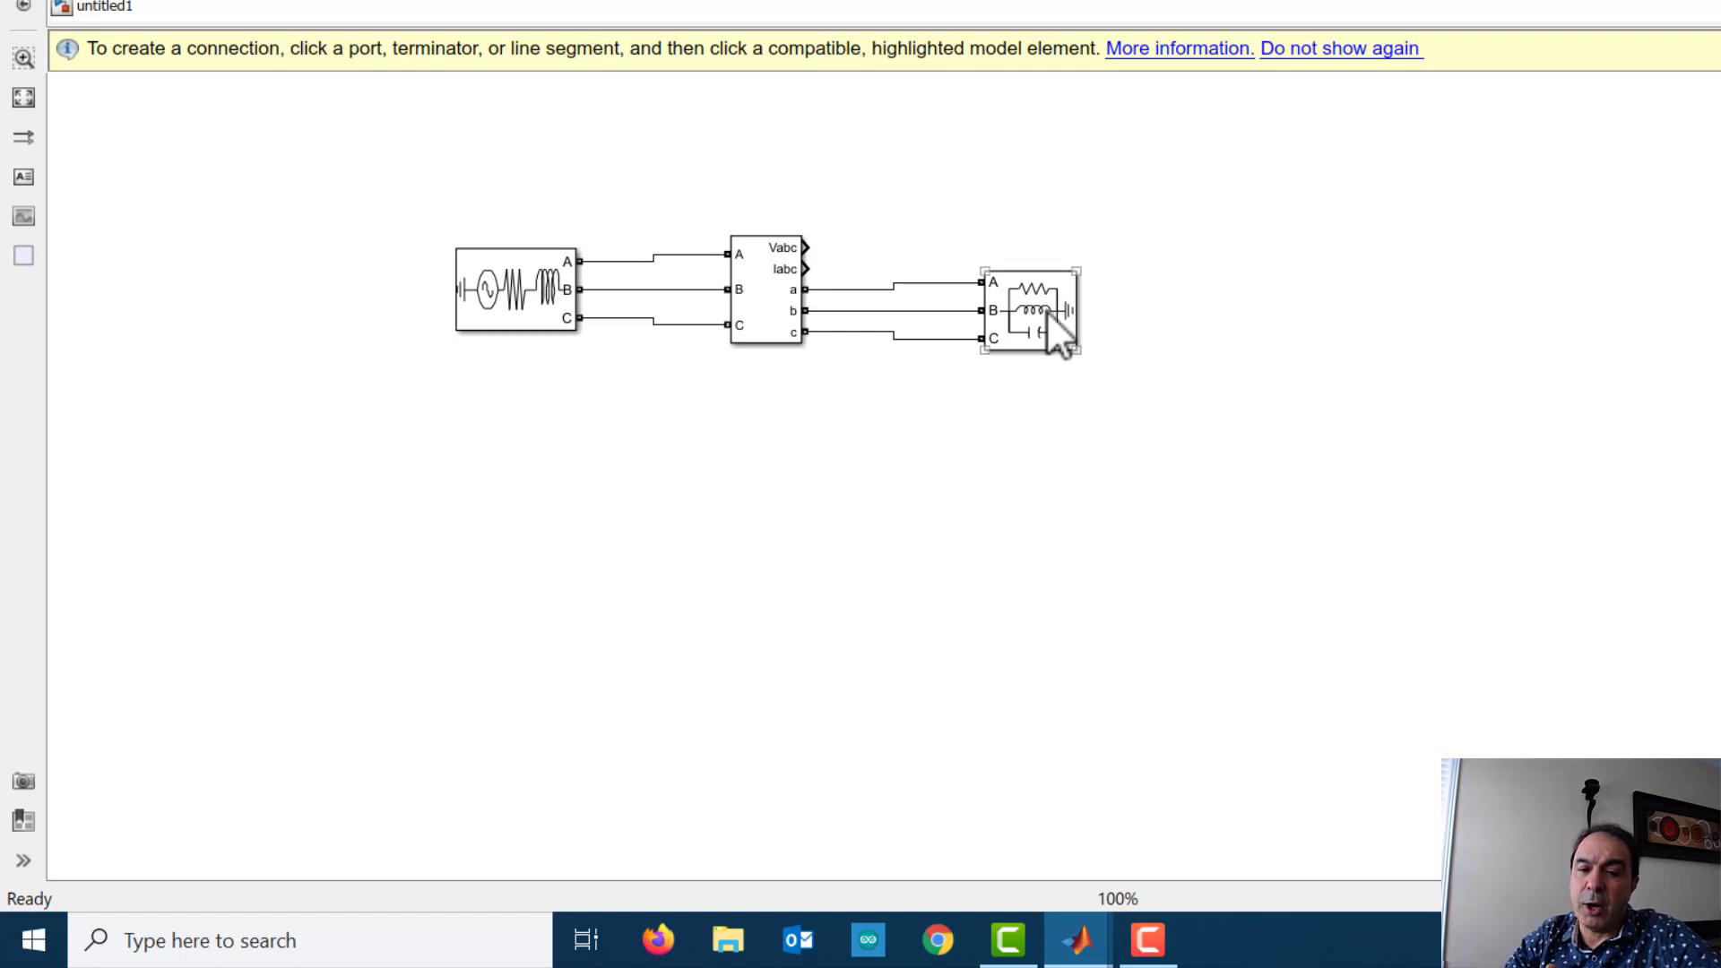
click(1073, 413)
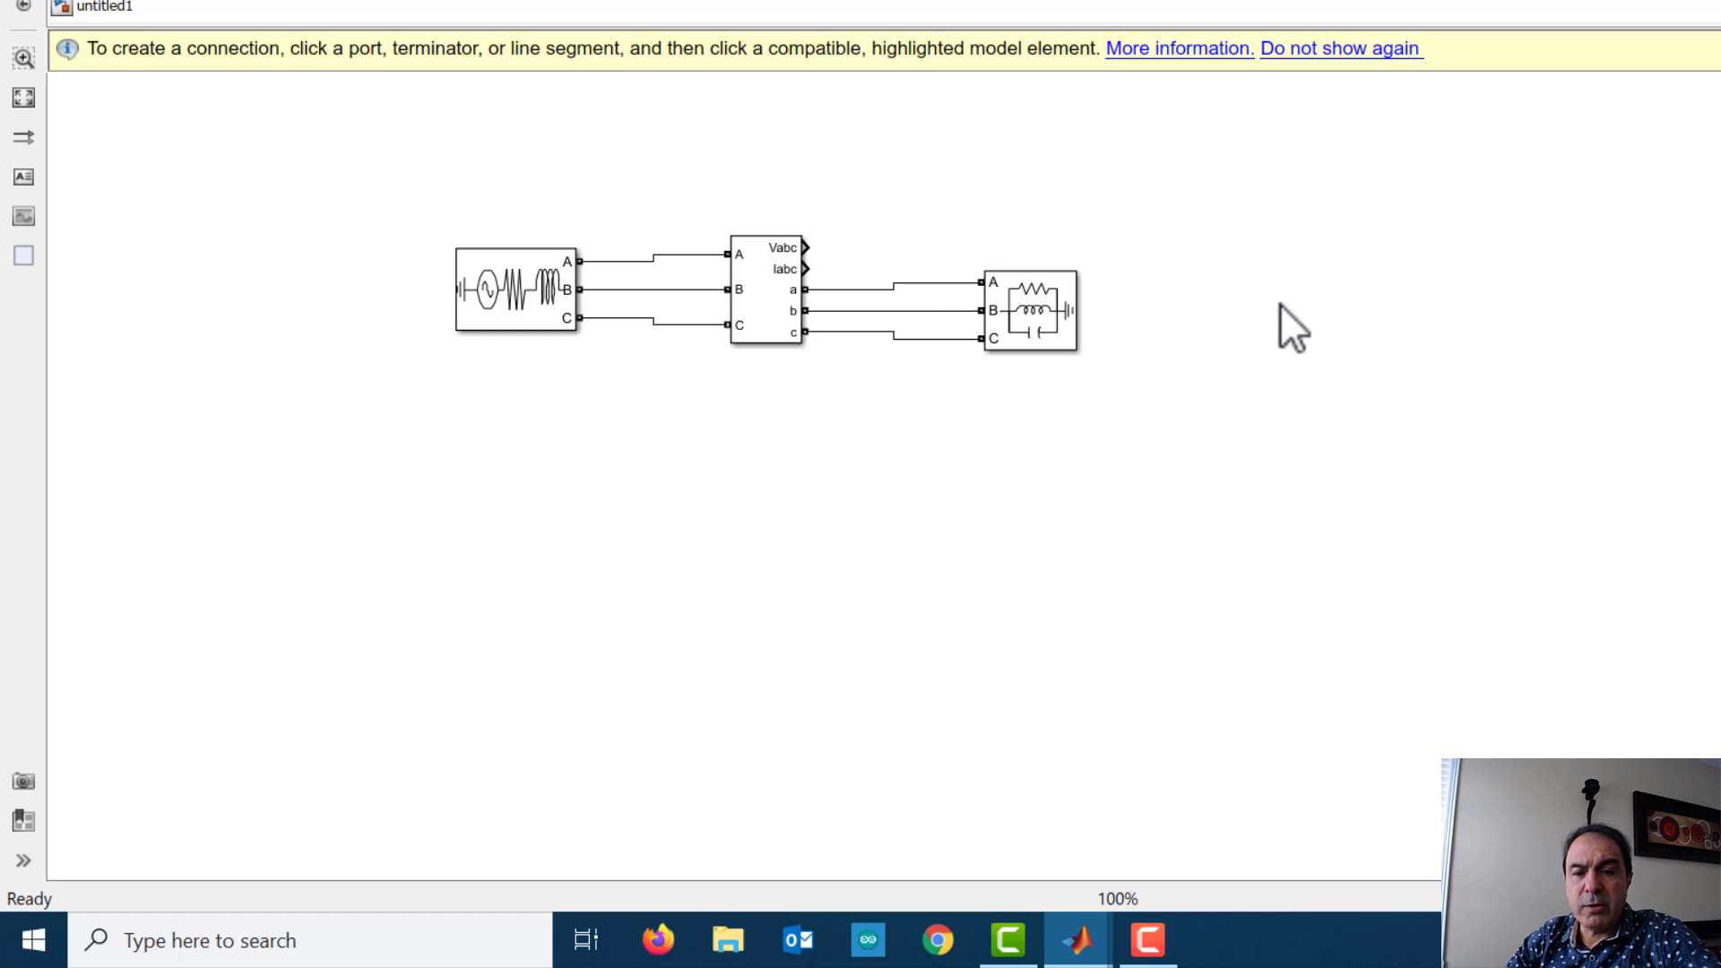
Add a Scope block to the right of the RLC load and give it two input ports.
double_click(1235, 296)
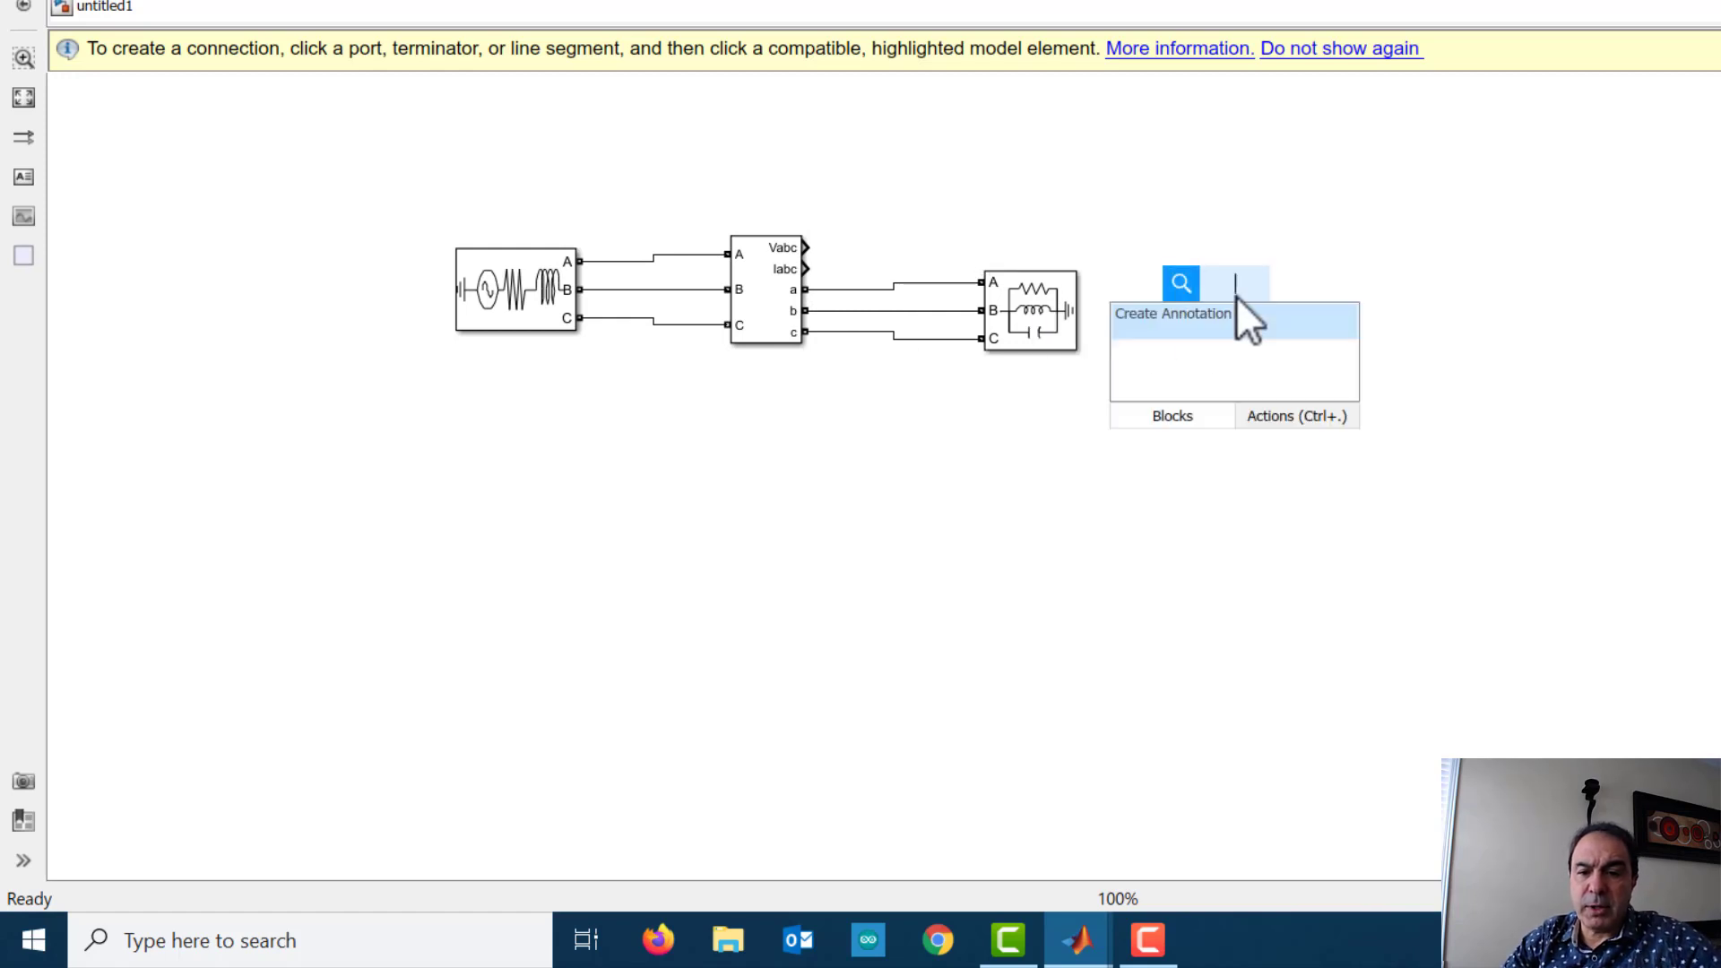
text(scope)
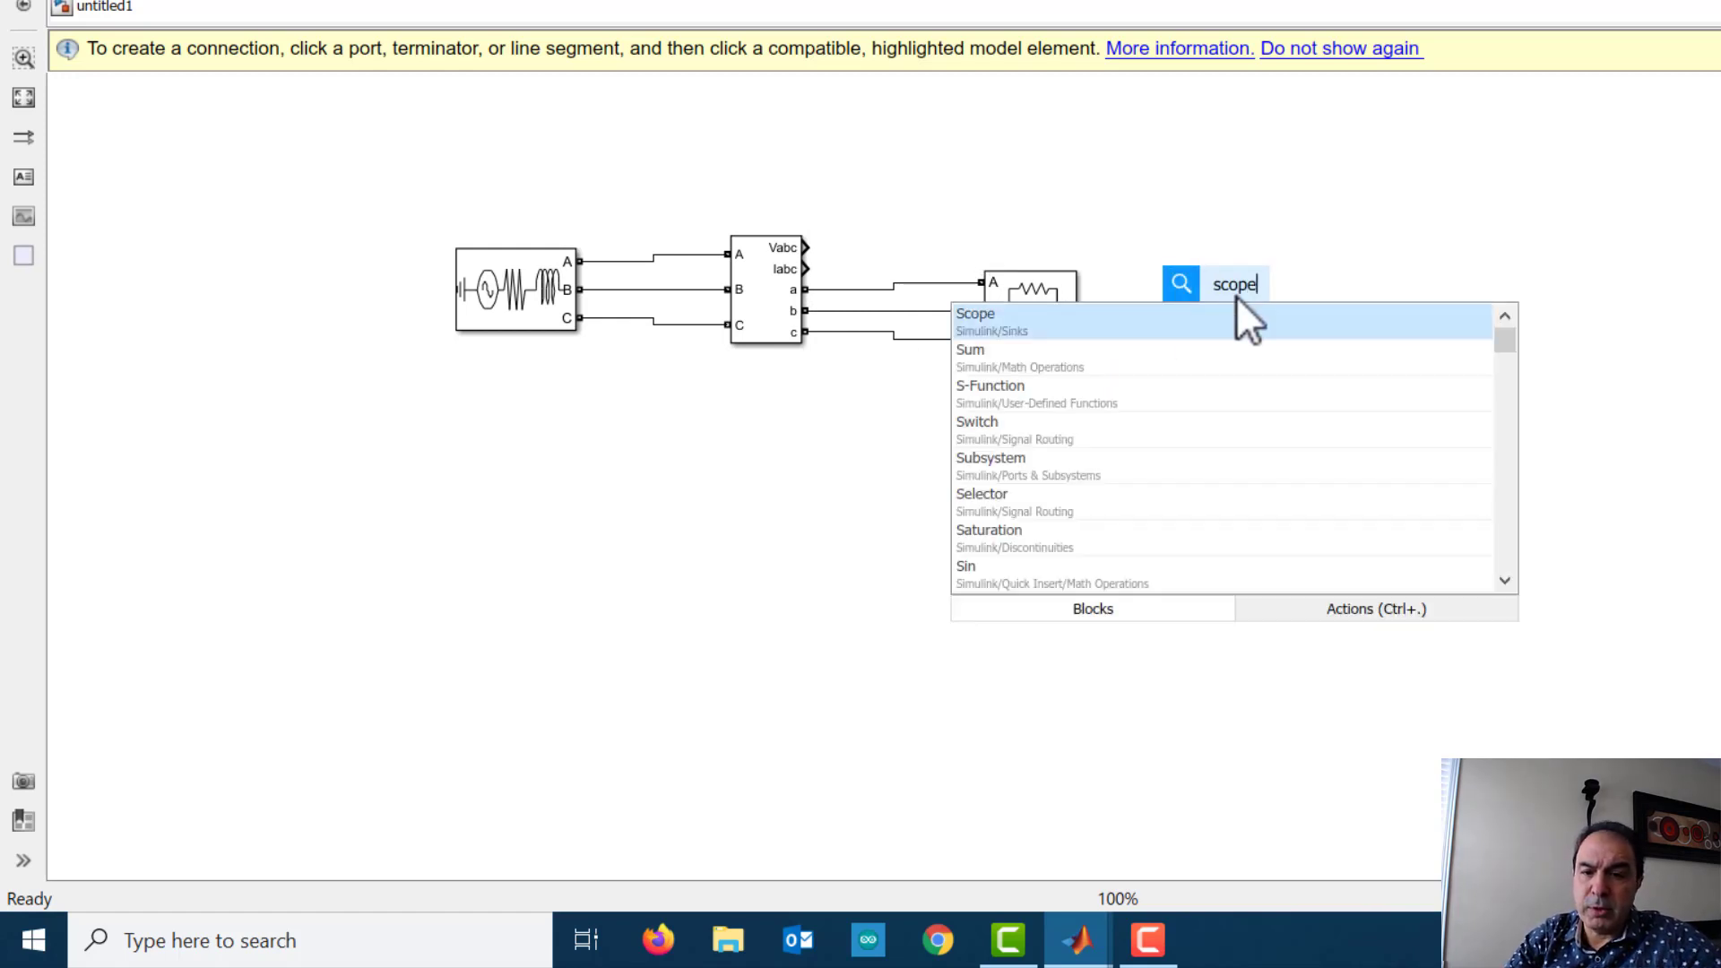
key(Return)
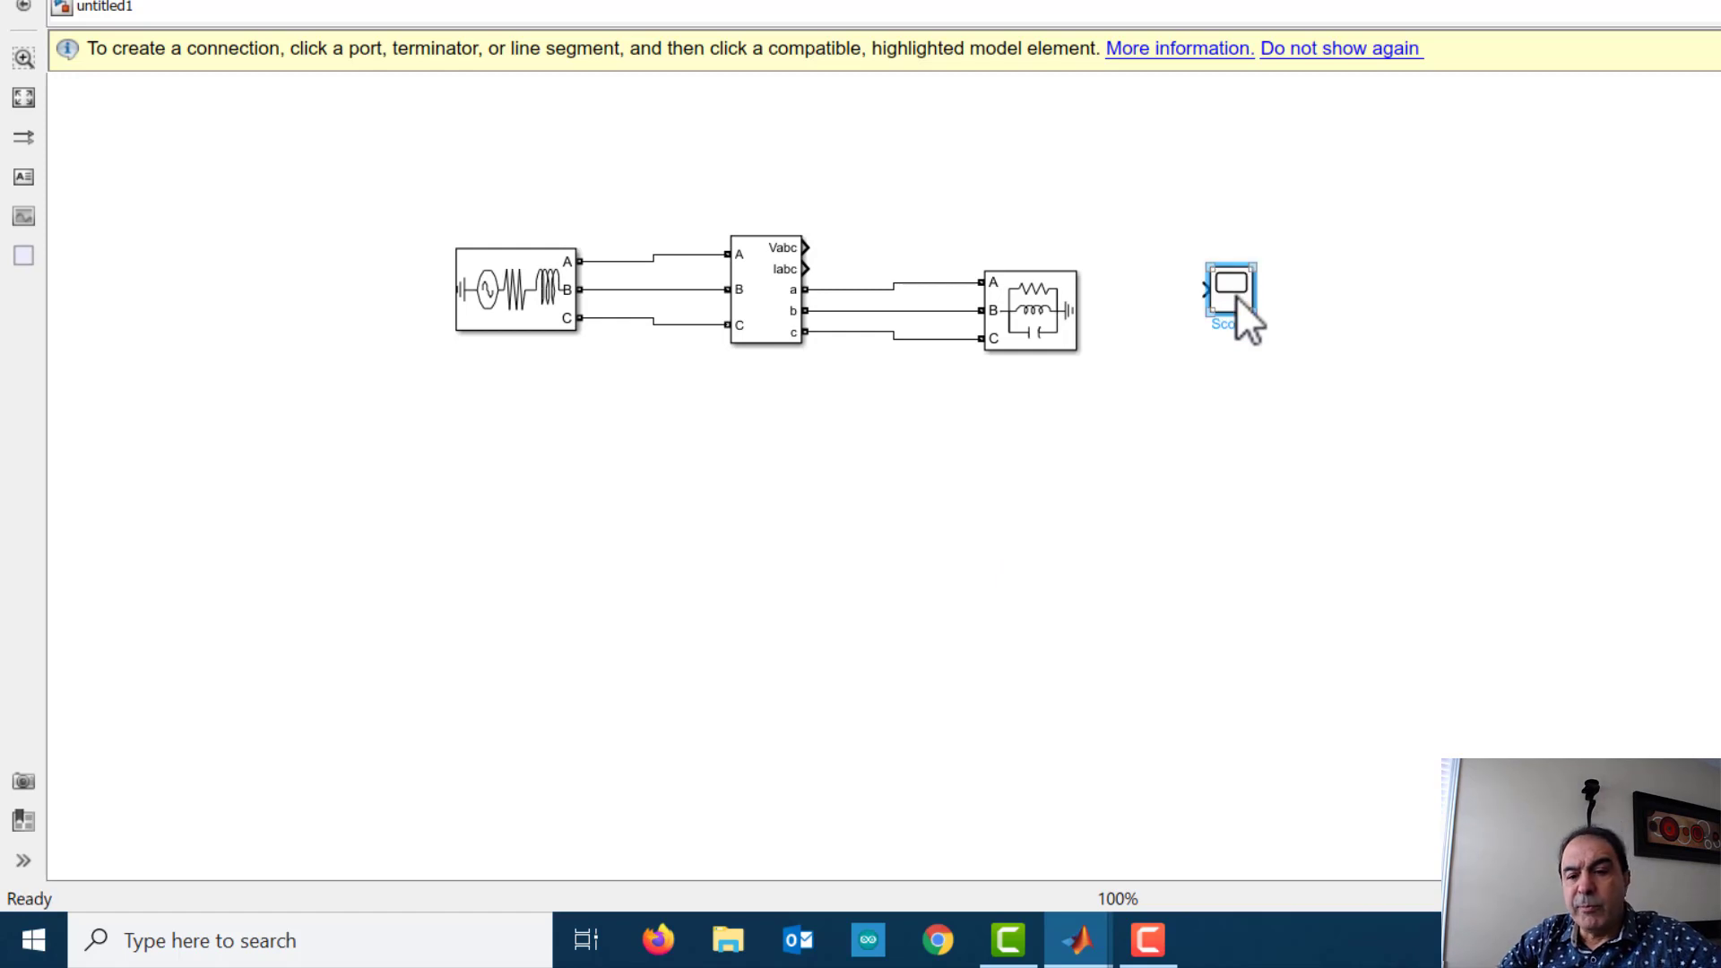
drag(1234, 295, 1304, 296)
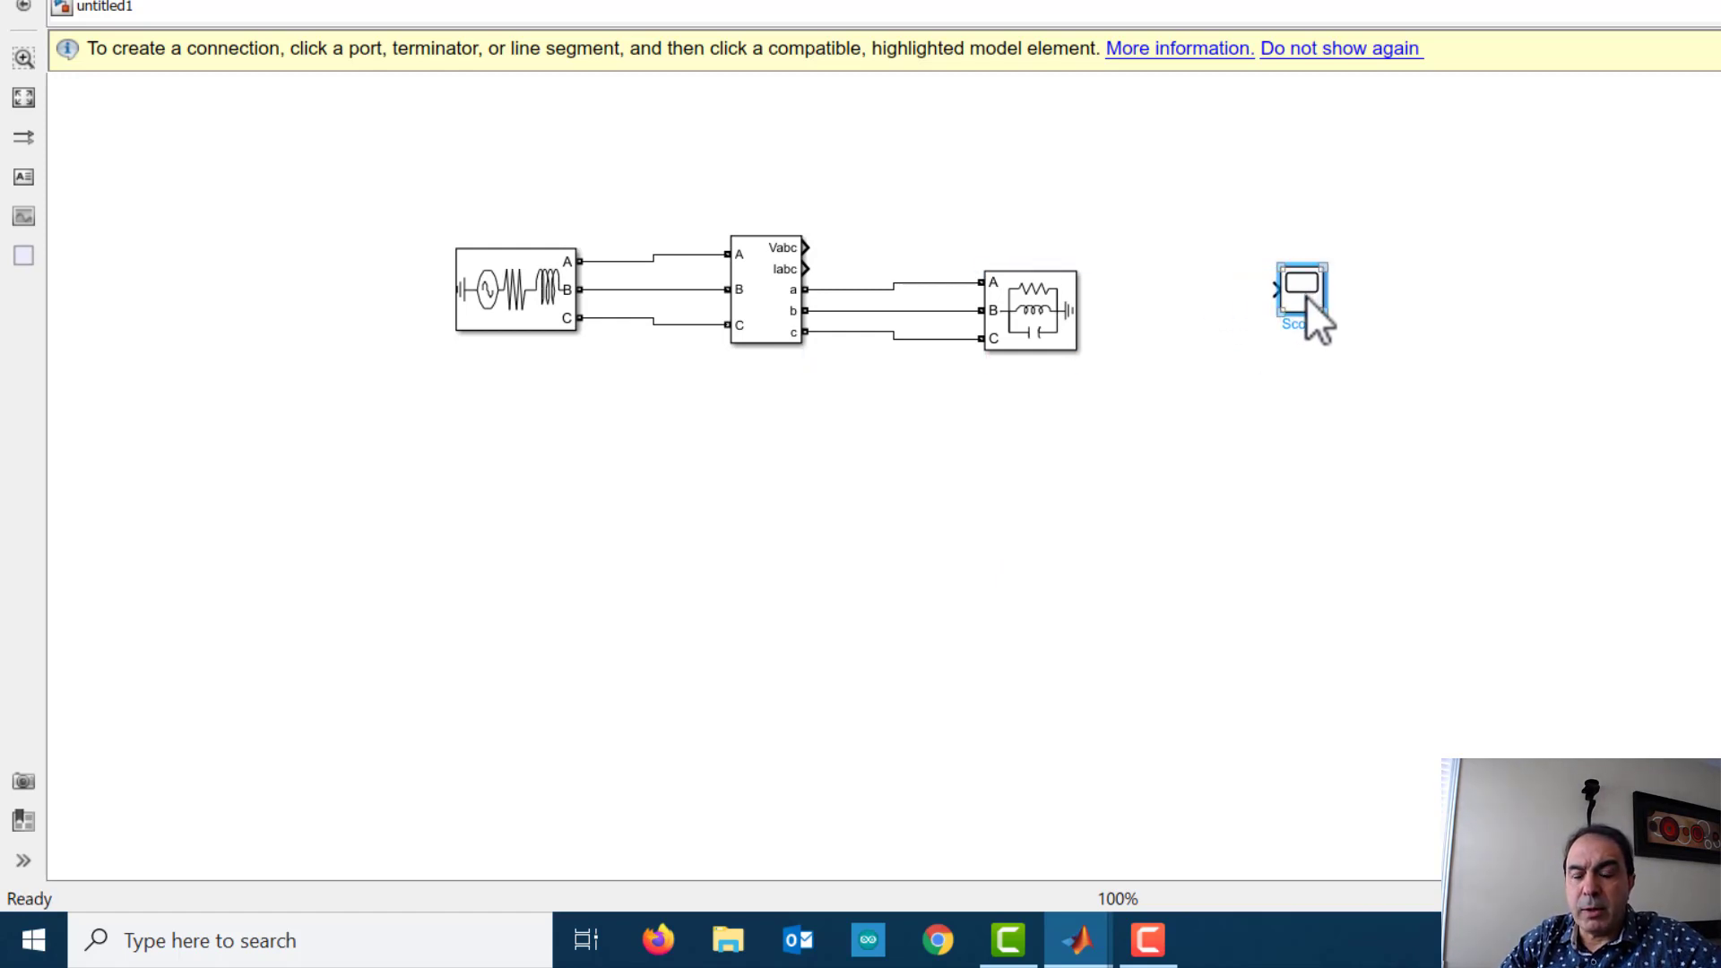
right_click(1304, 296)
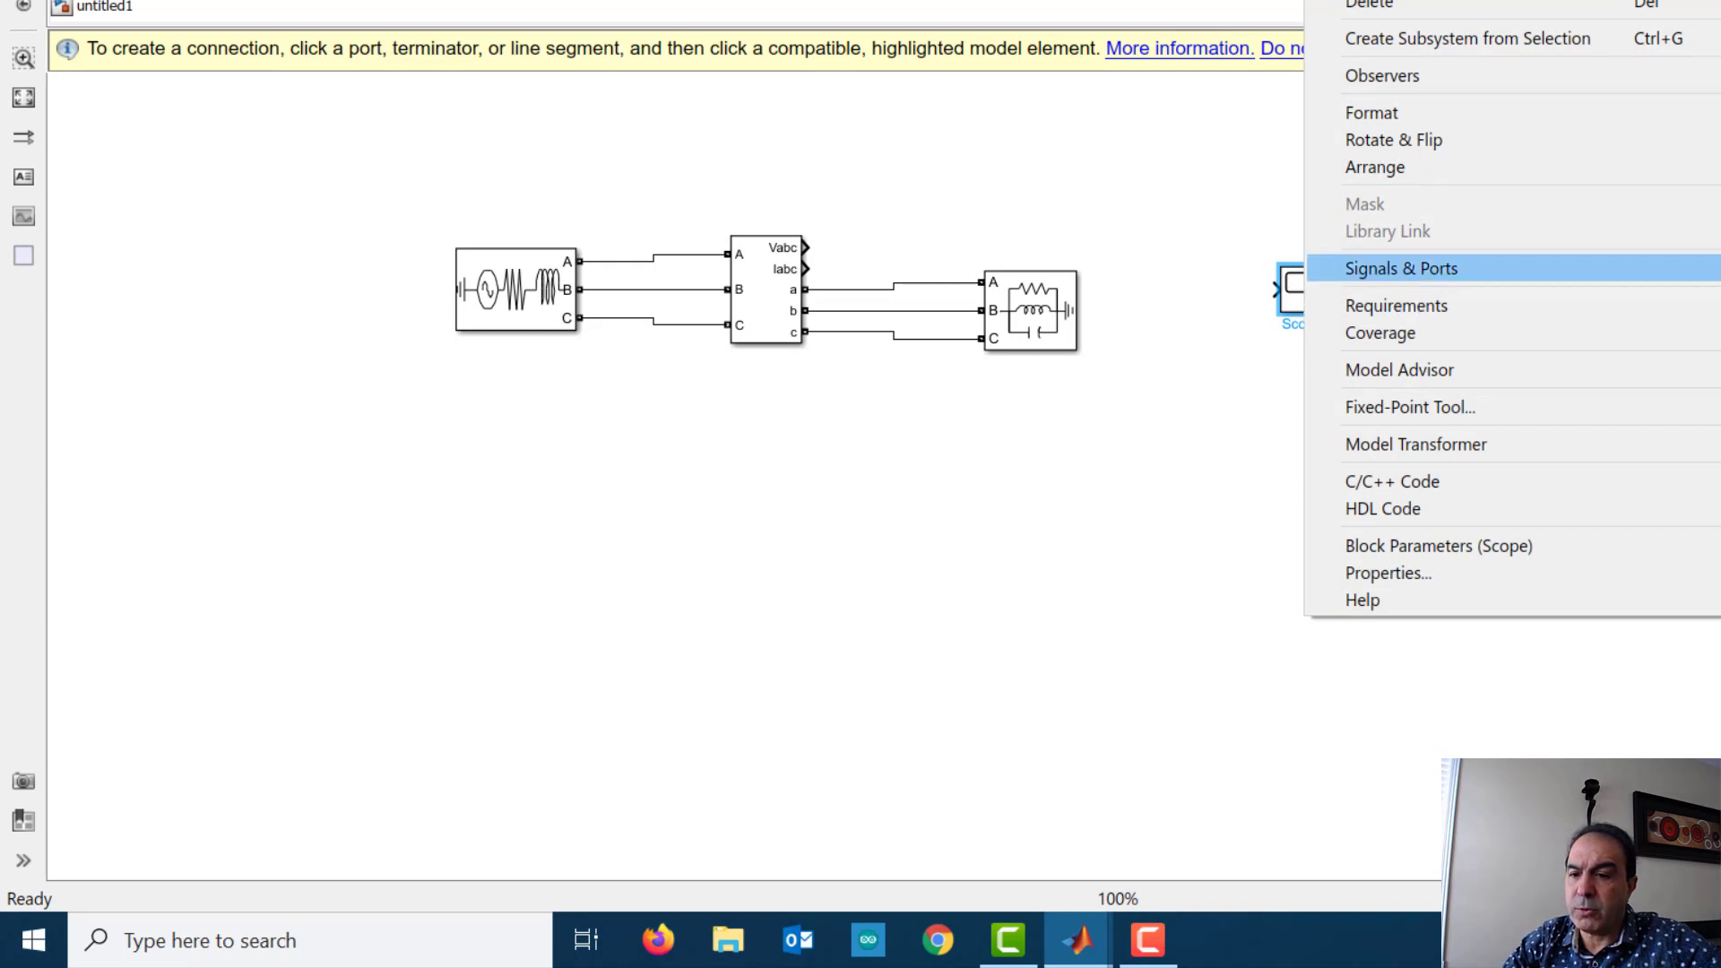
click(1720, 295)
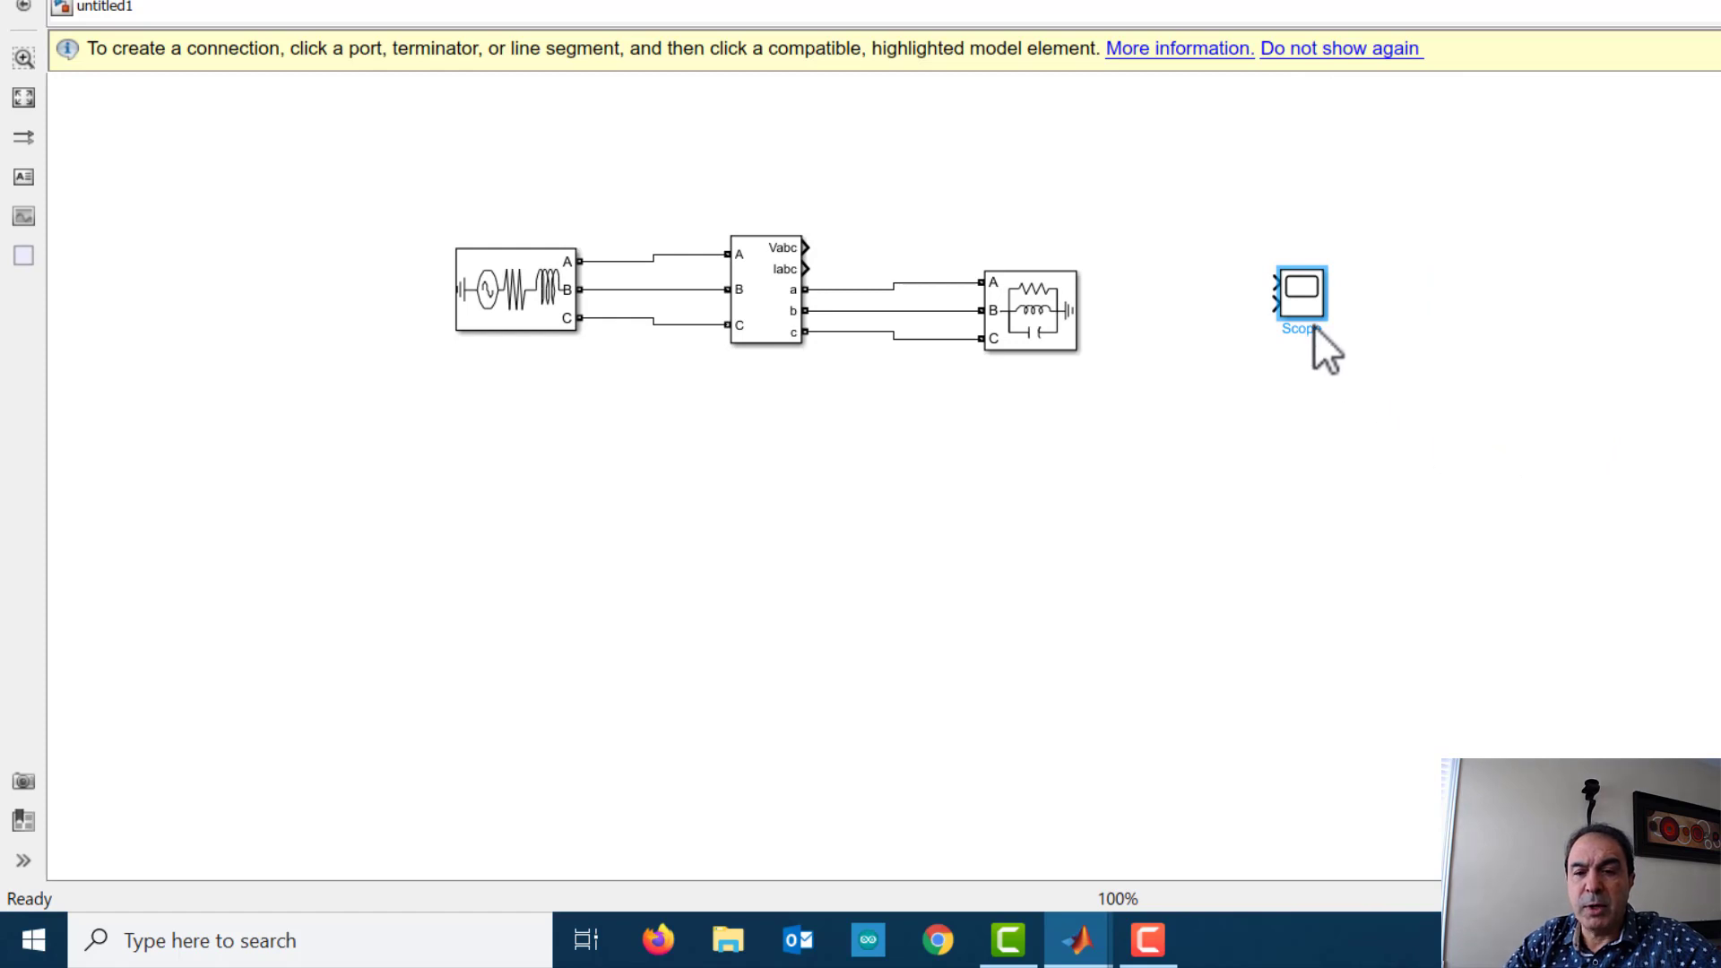
Move the Scope above the RLC load and connect Vabc to its first input and Iabc to its second.
drag(1314, 326, 1044, 225)
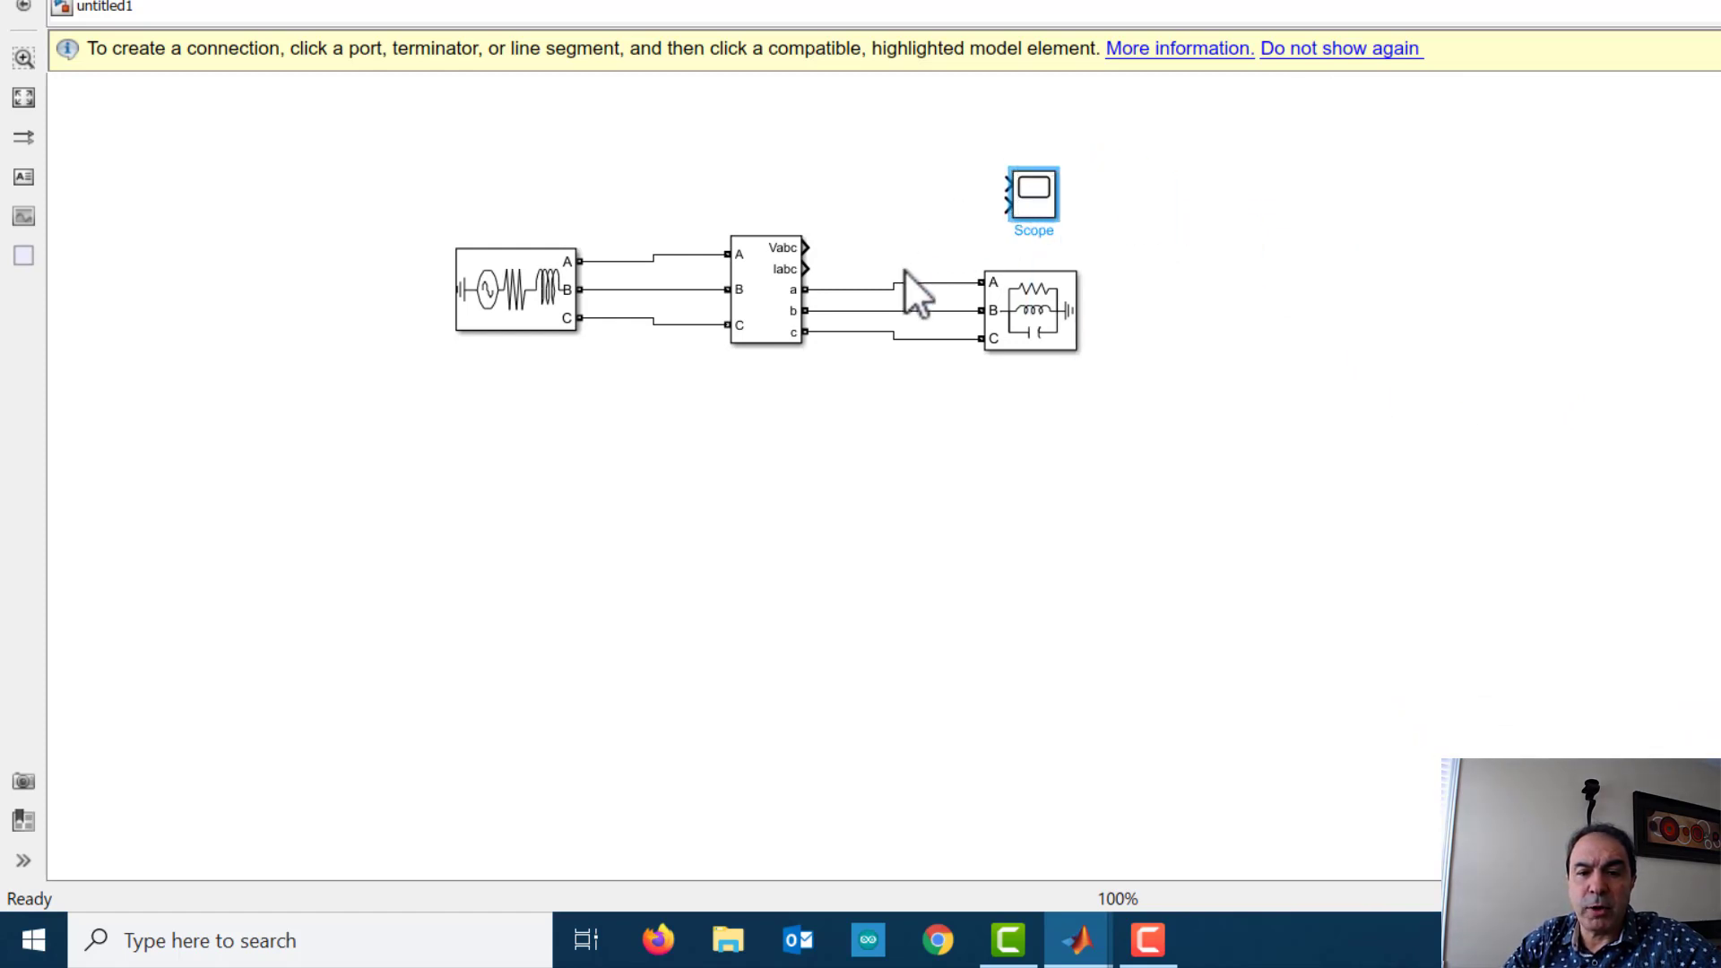
drag(805, 268, 1005, 205)
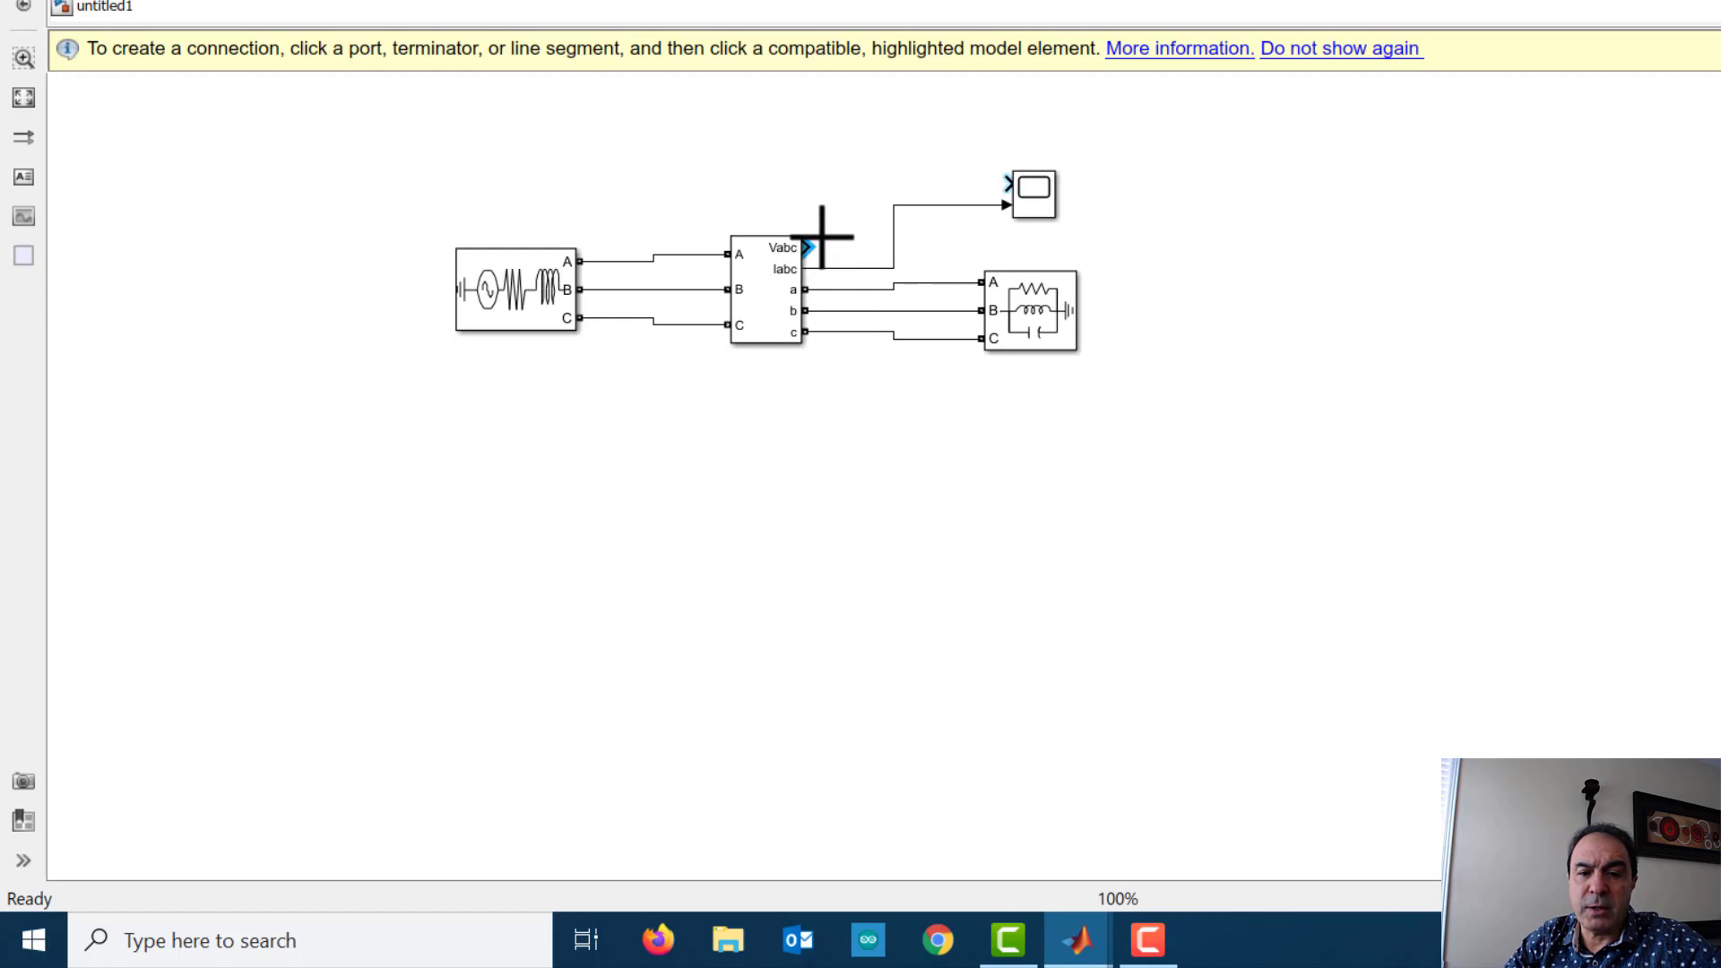
drag(811, 244, 1006, 184)
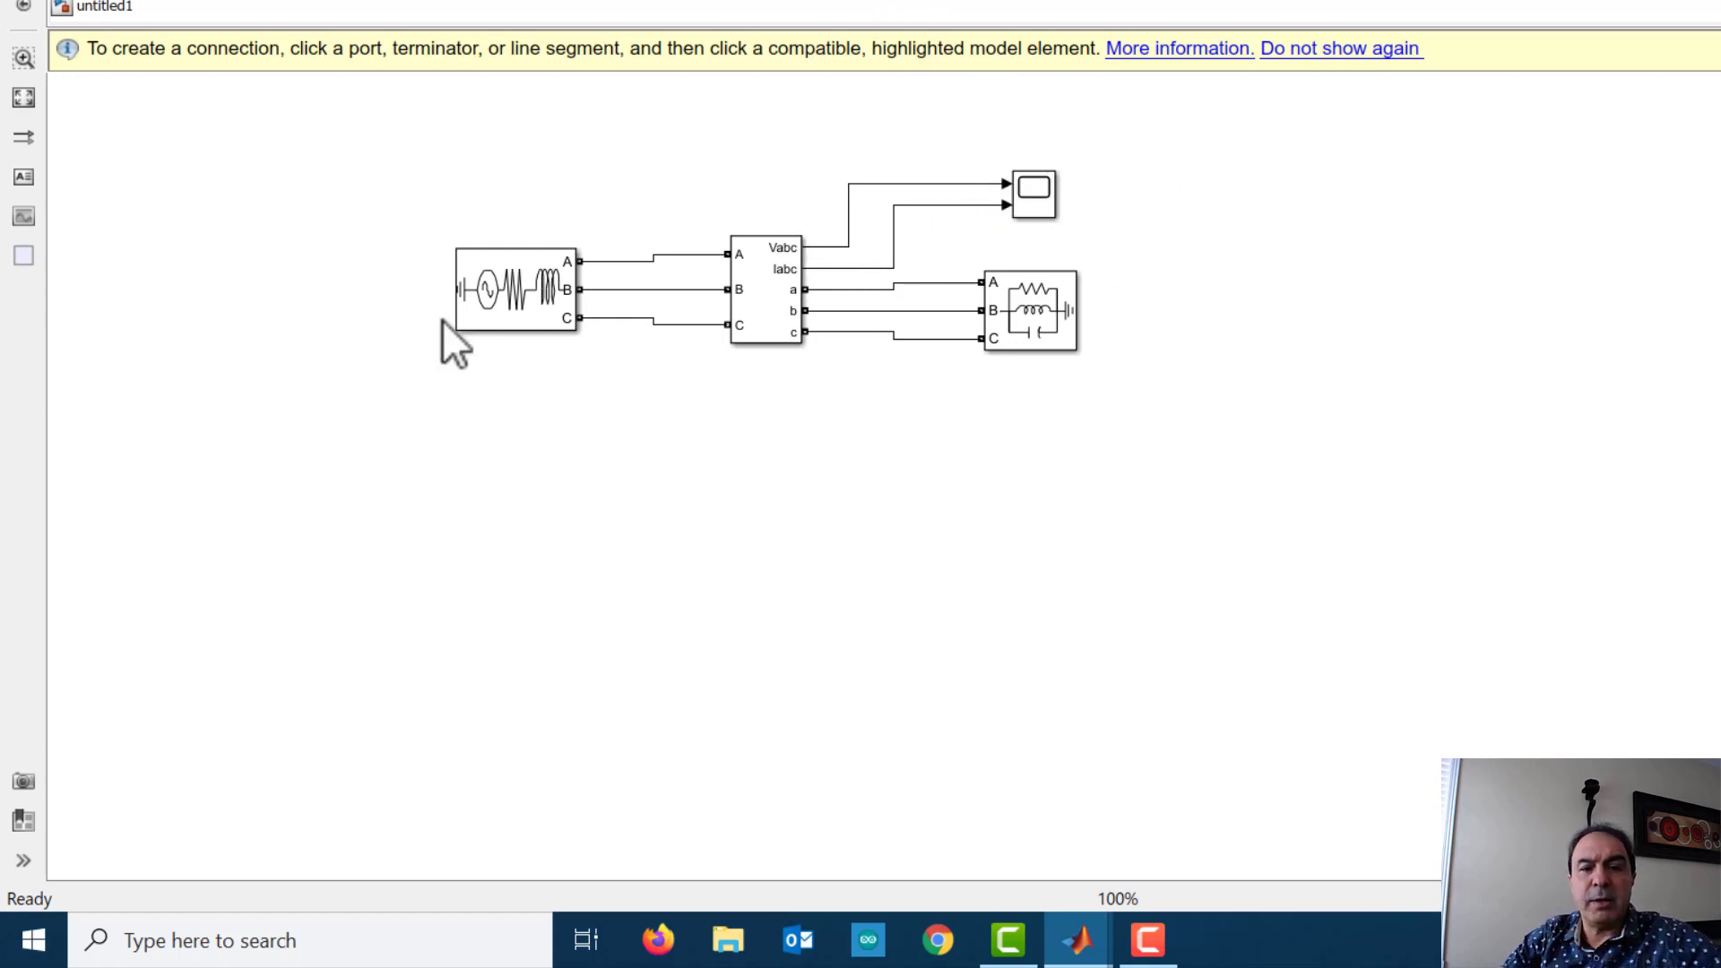
Set the Three-Phase Source's phase-to-phase voltage to 120 Vrms and accept its parameters.
click(526, 319)
double_click(516, 287)
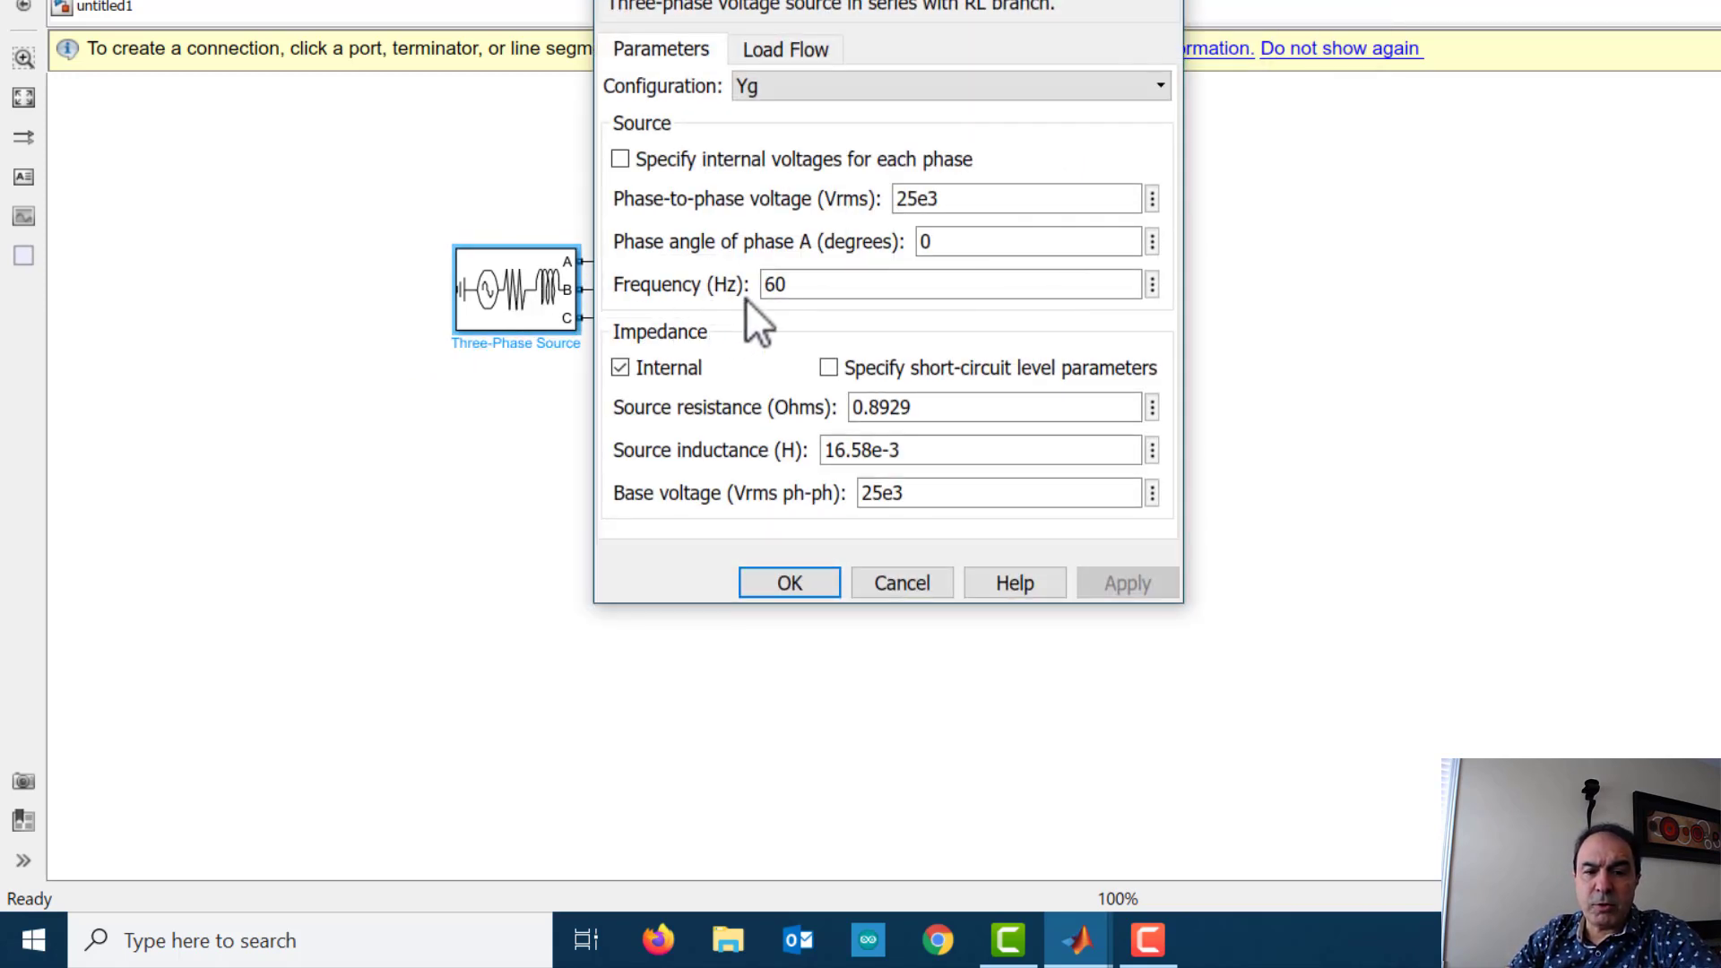
double_click(977, 202)
text(120)
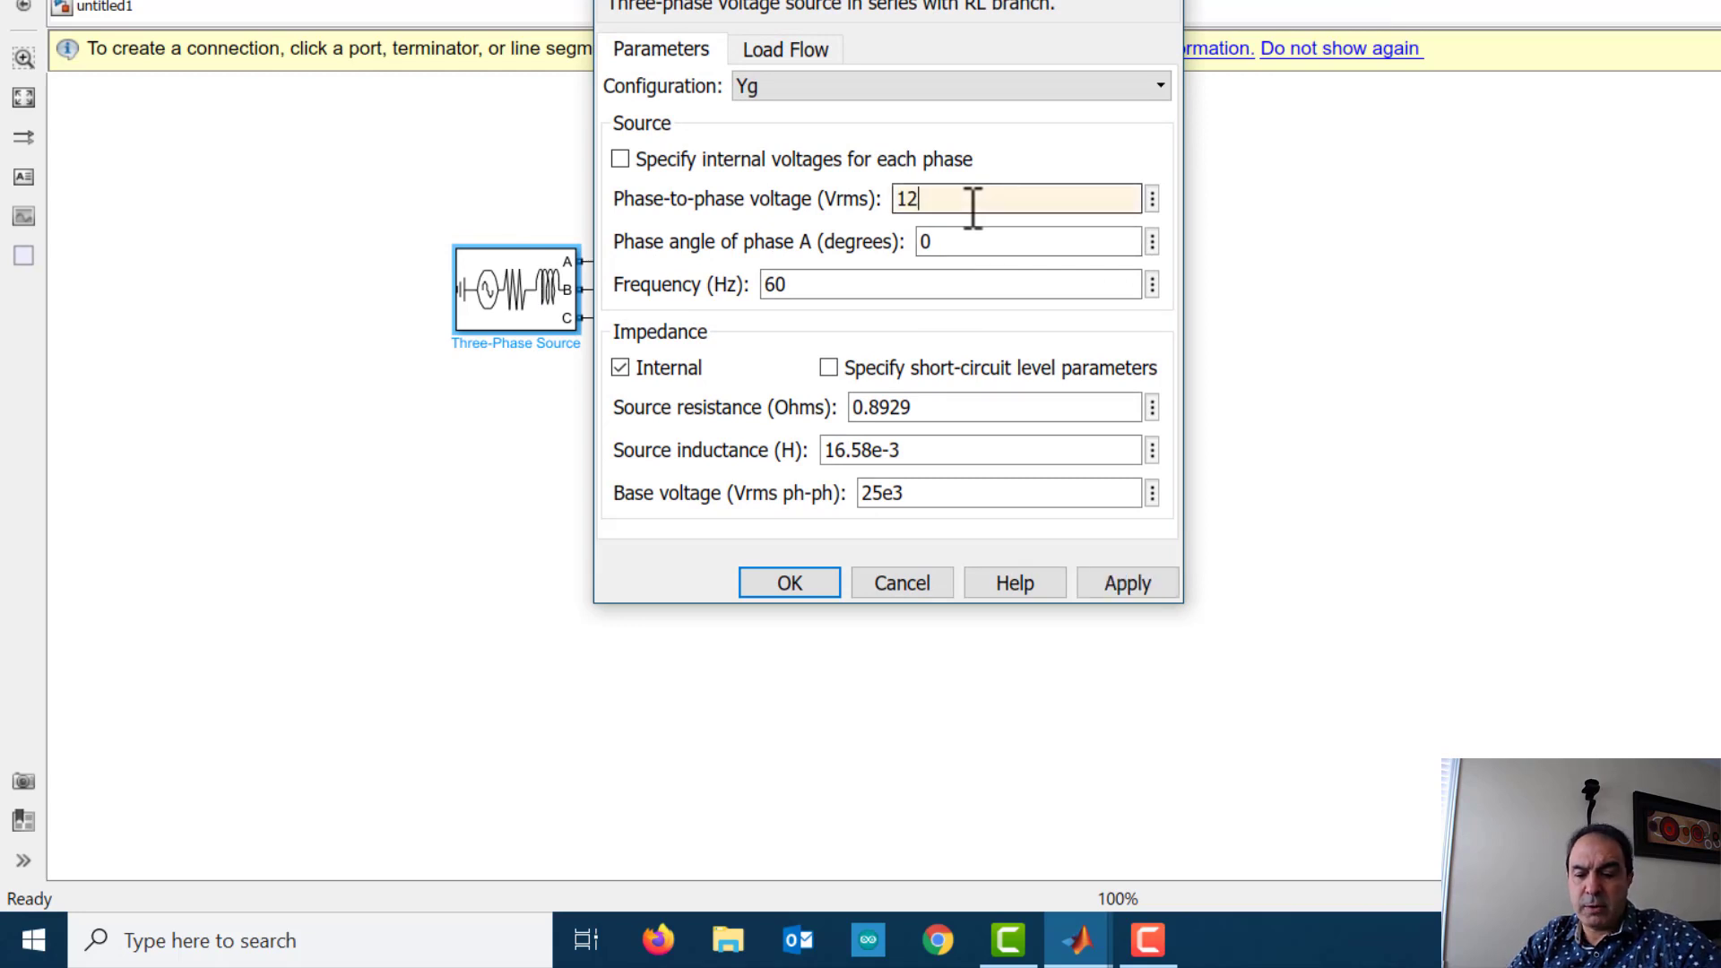
click(810, 579)
Set the simulation stop time to .1.
drag(967, 24, 874, 58)
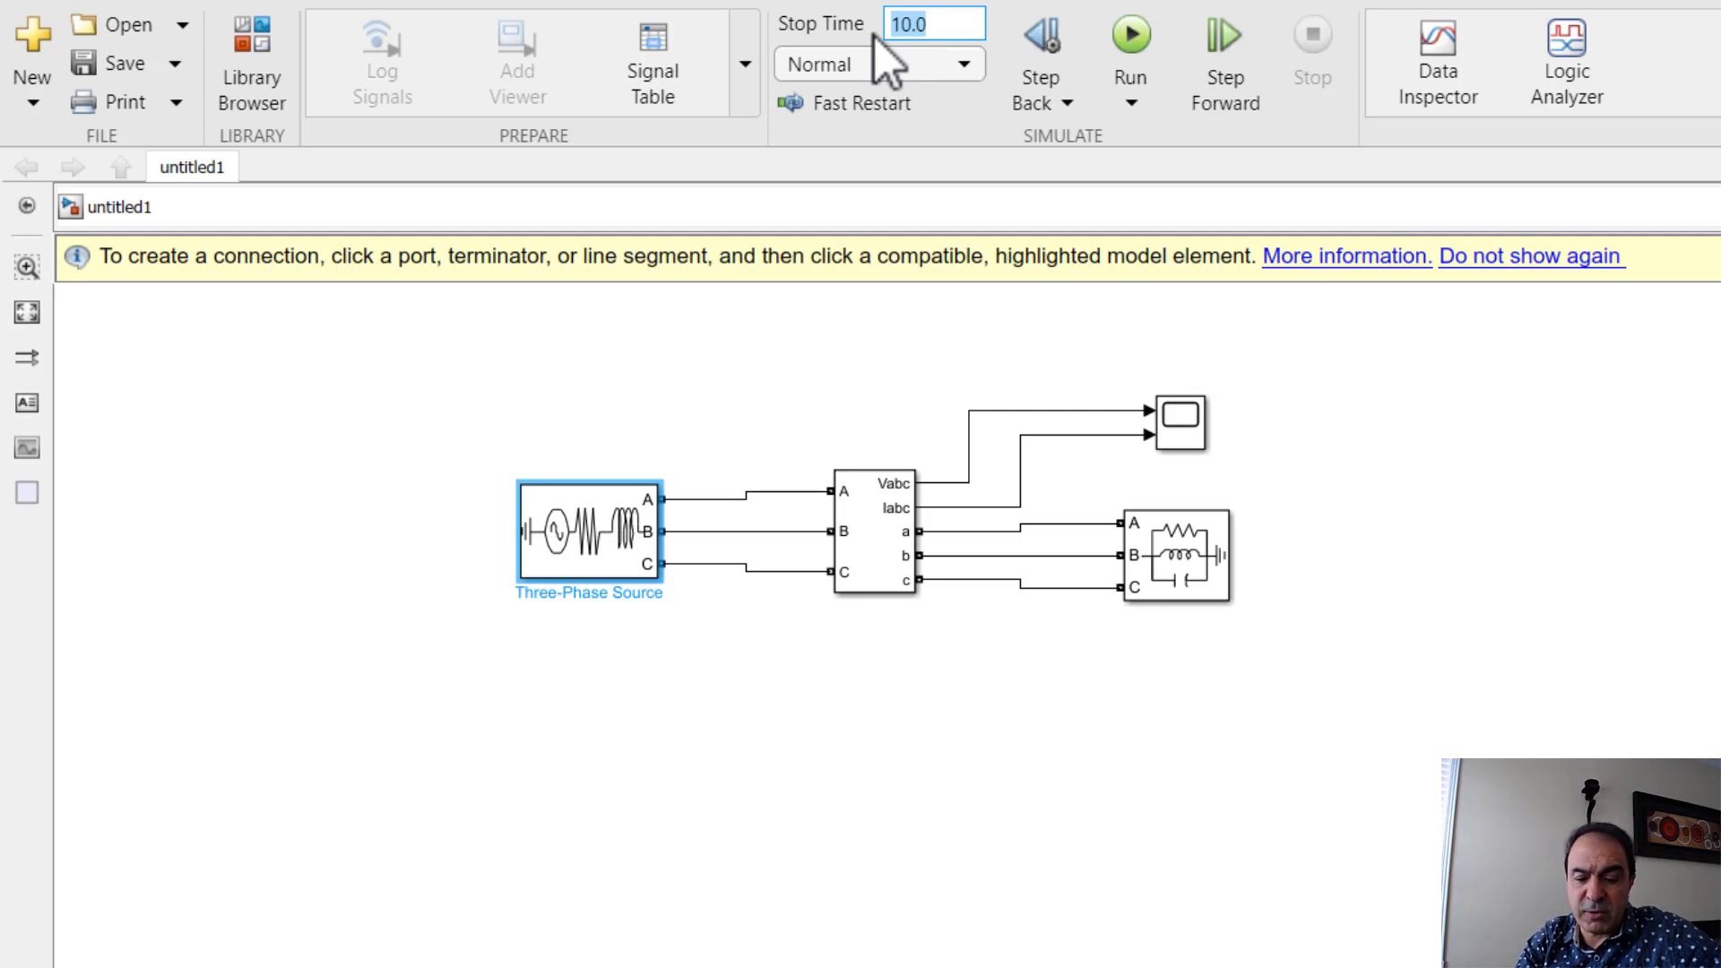
text(.1)
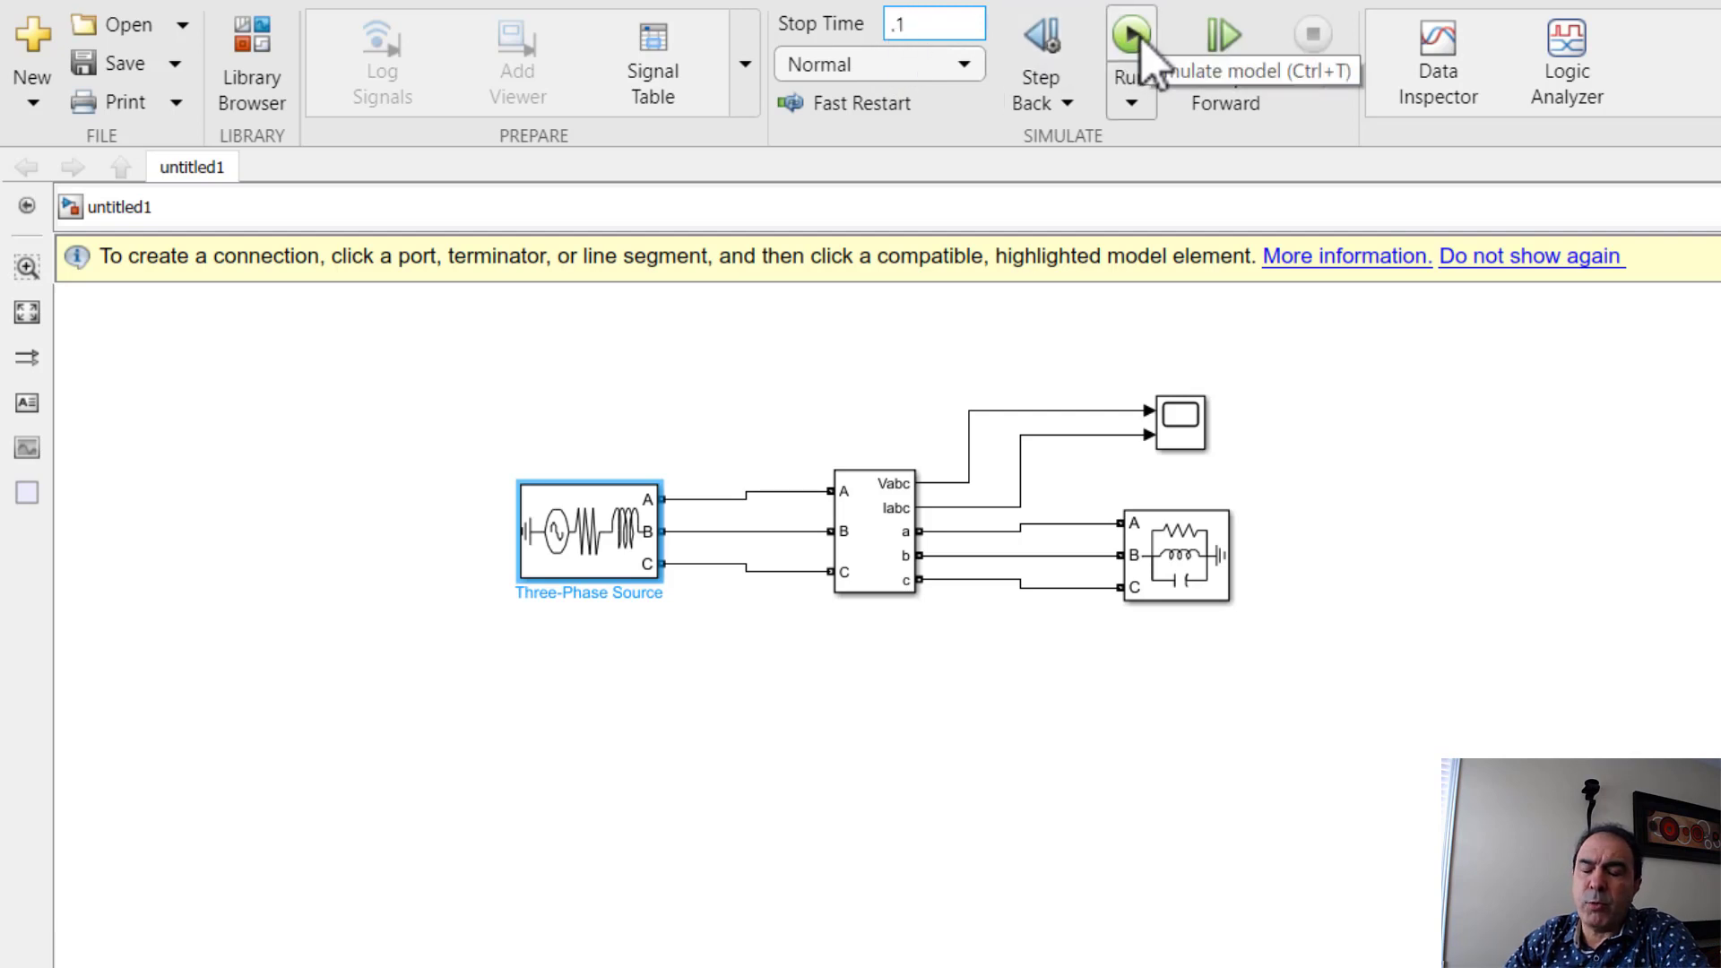
Add a powergui block to the model and place it above and to the left of the Three-Phase Source.
double_click(481, 782)
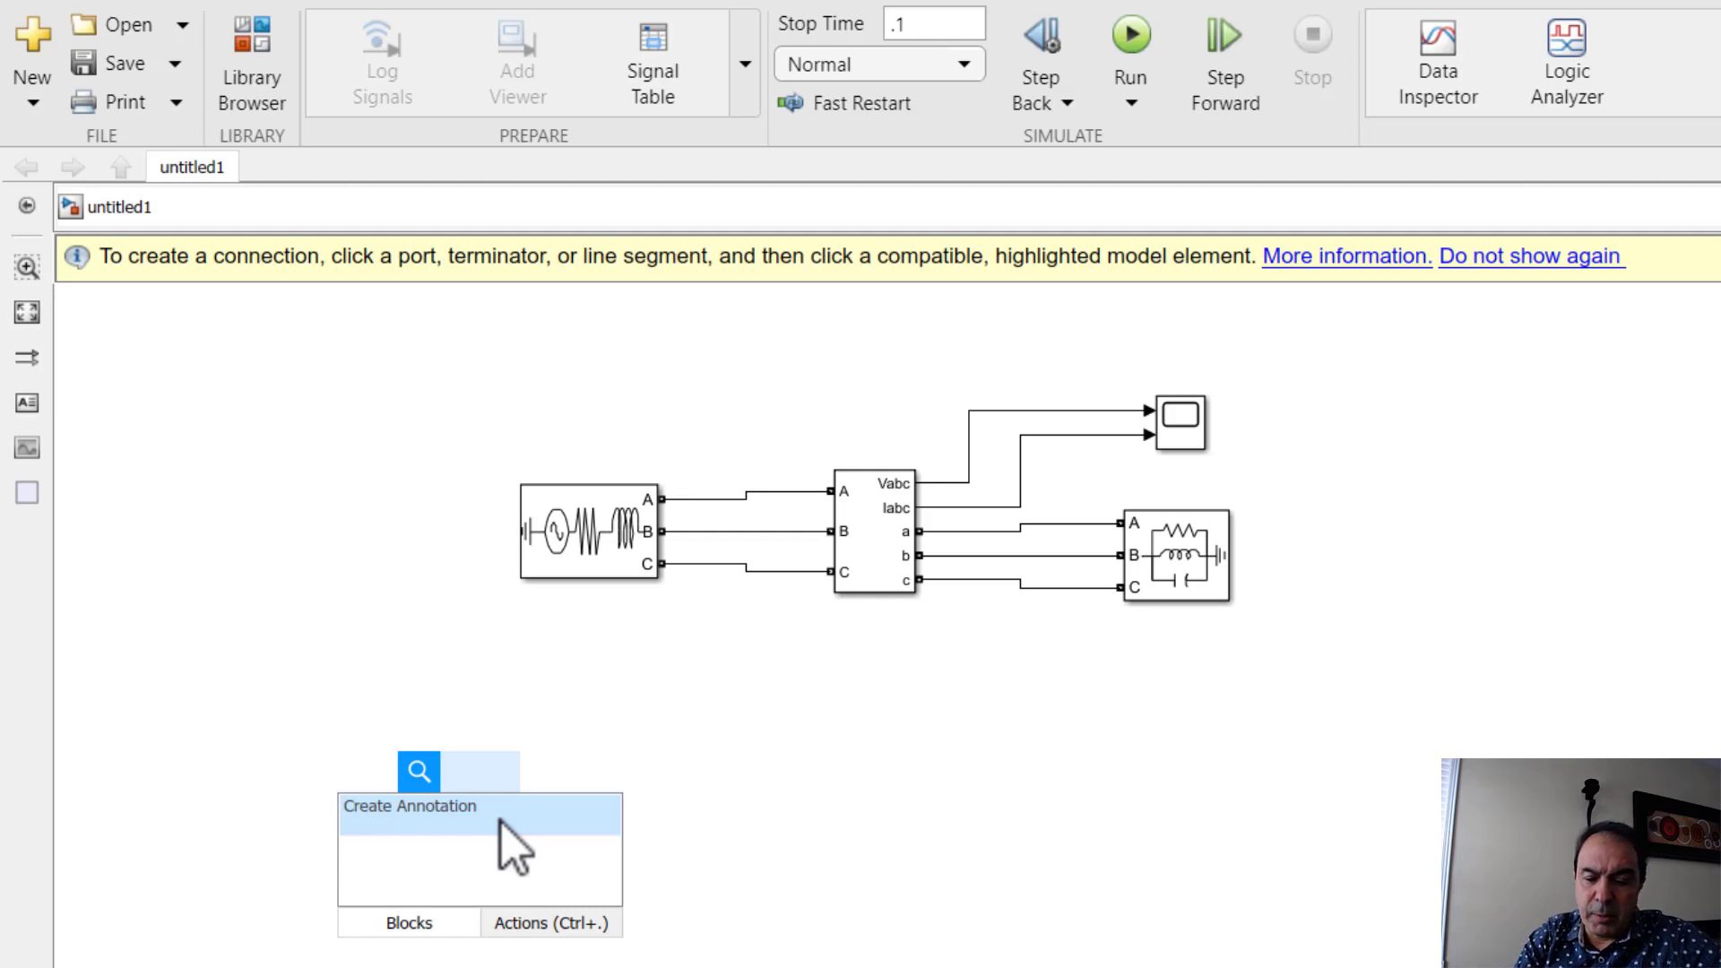
text(po)
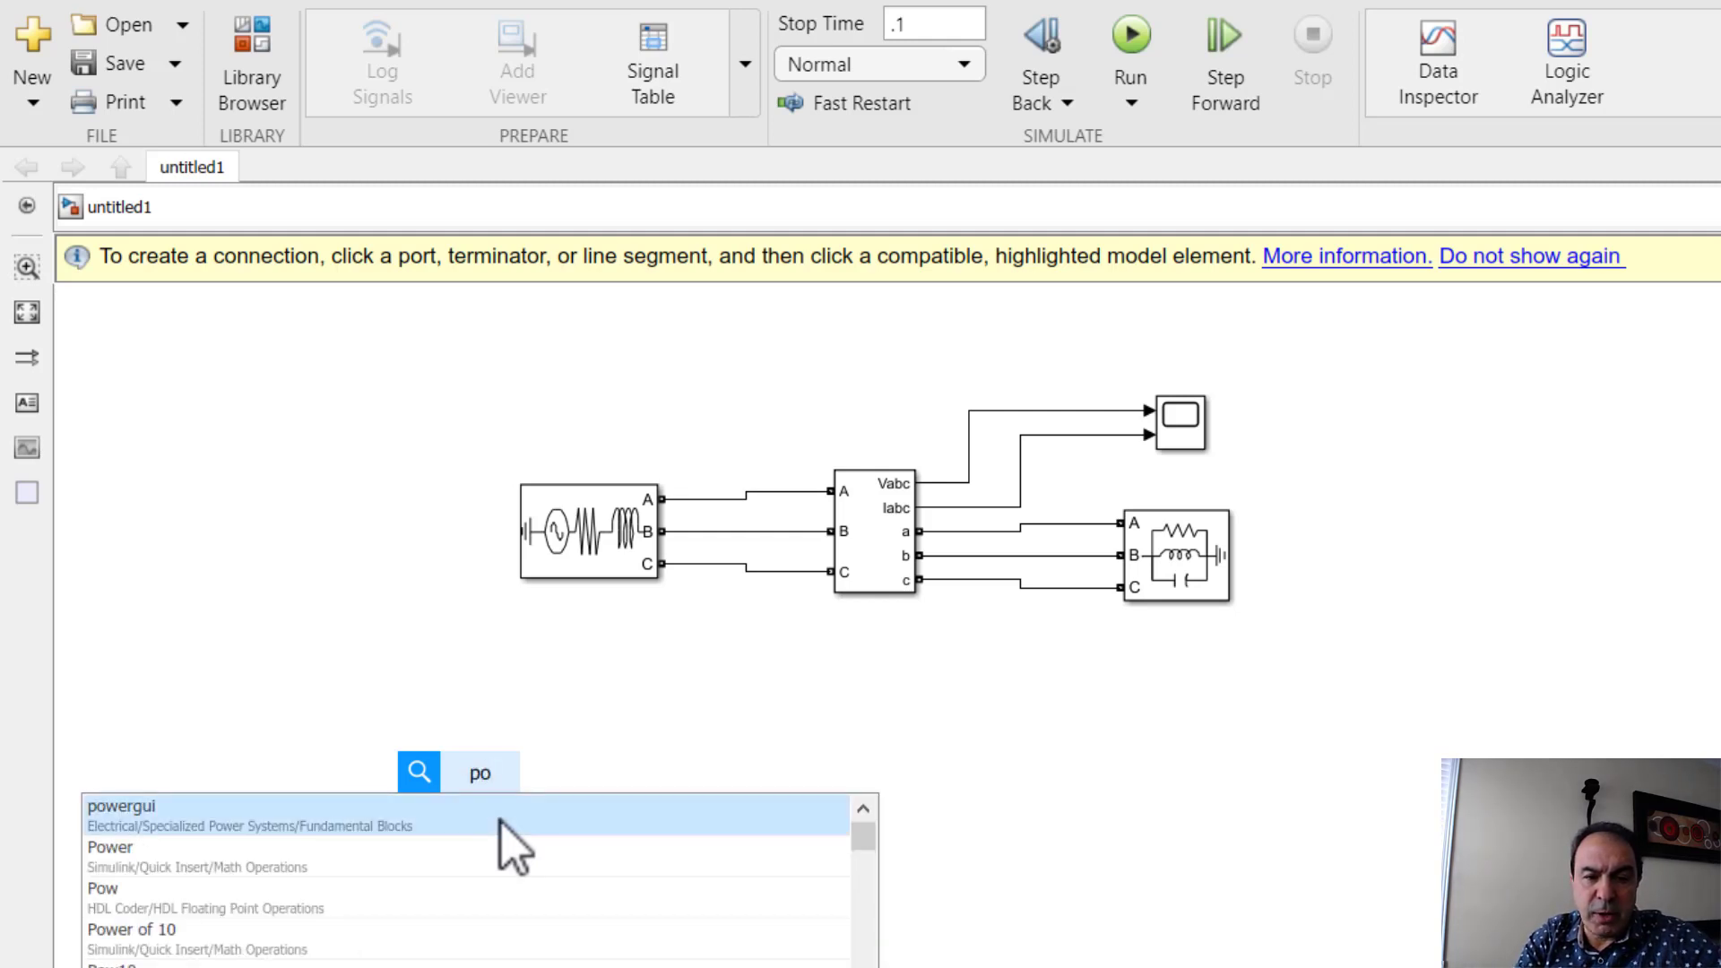
text(werg)
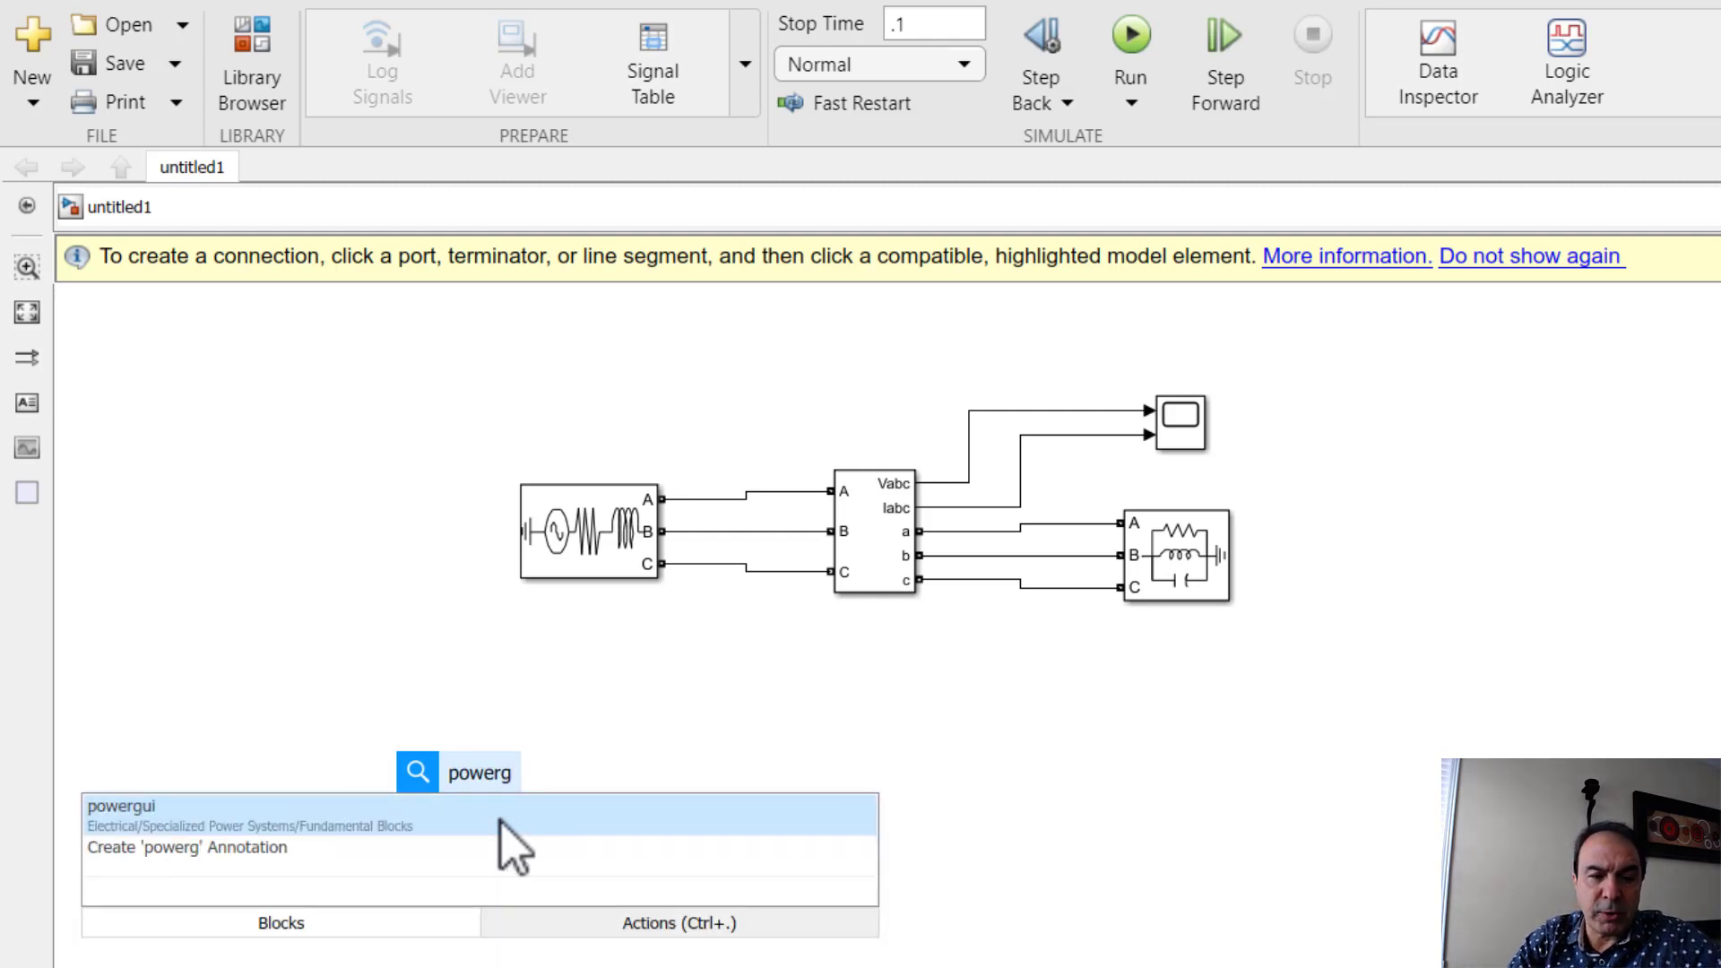
click(499, 818)
drag(495, 788, 253, 375)
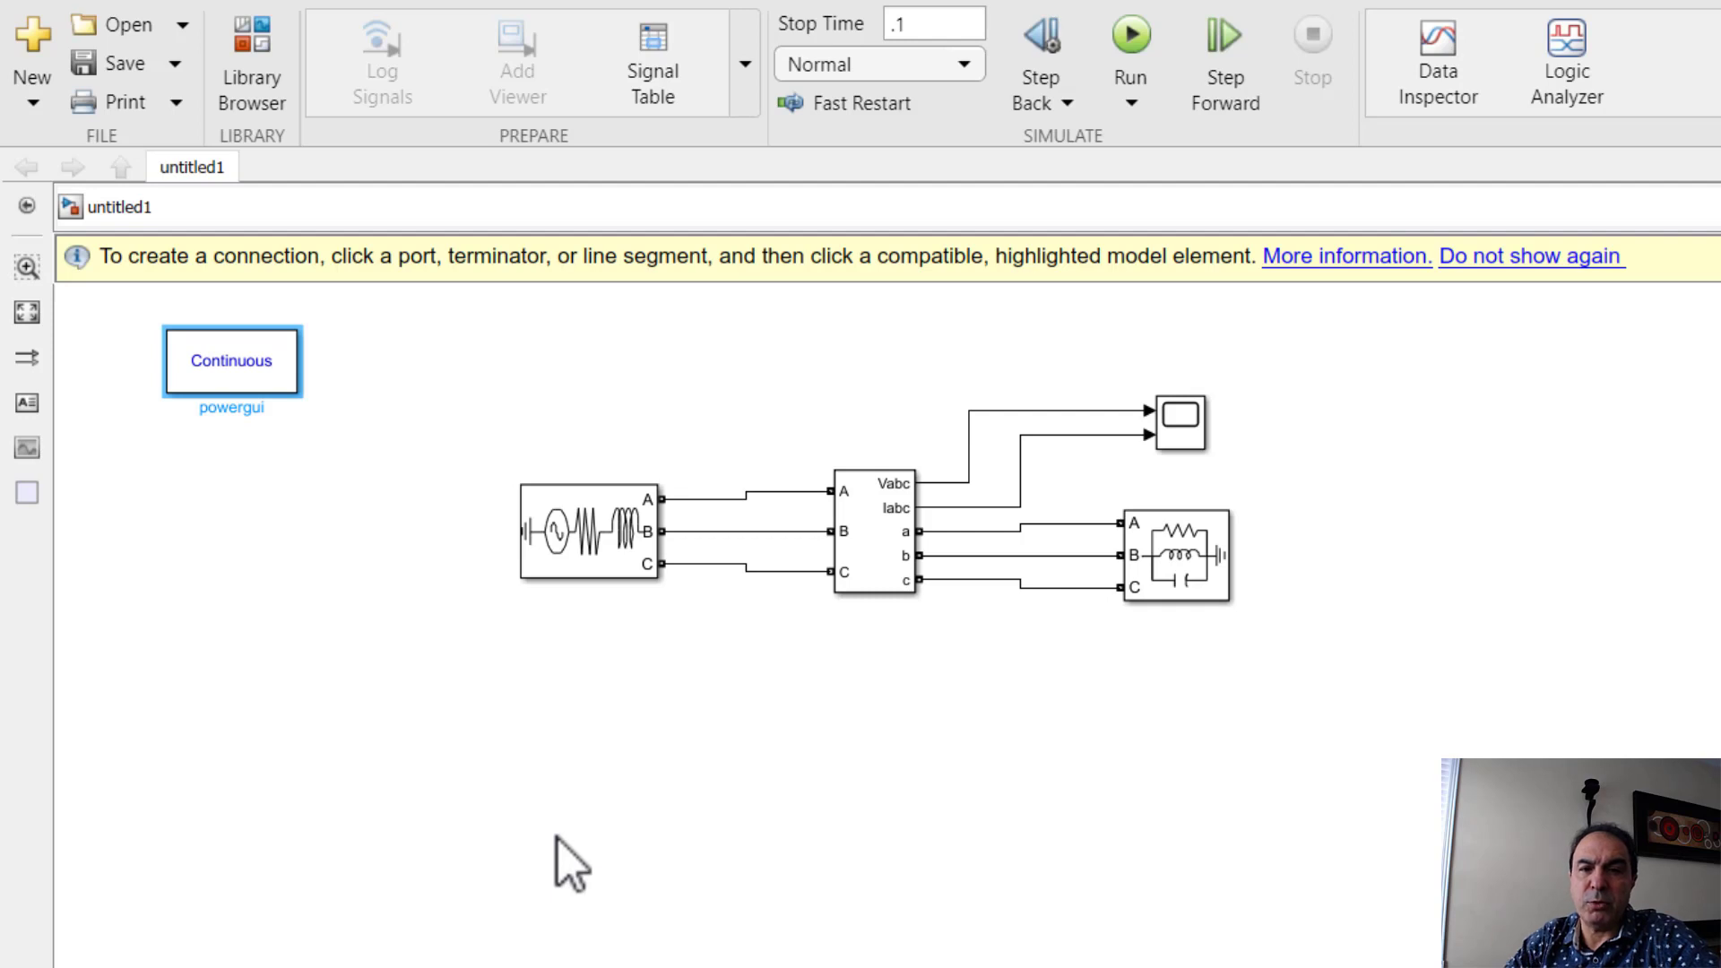
Run the simulation and set the Scope's layout to two displays stacked vertically.
click(1132, 36)
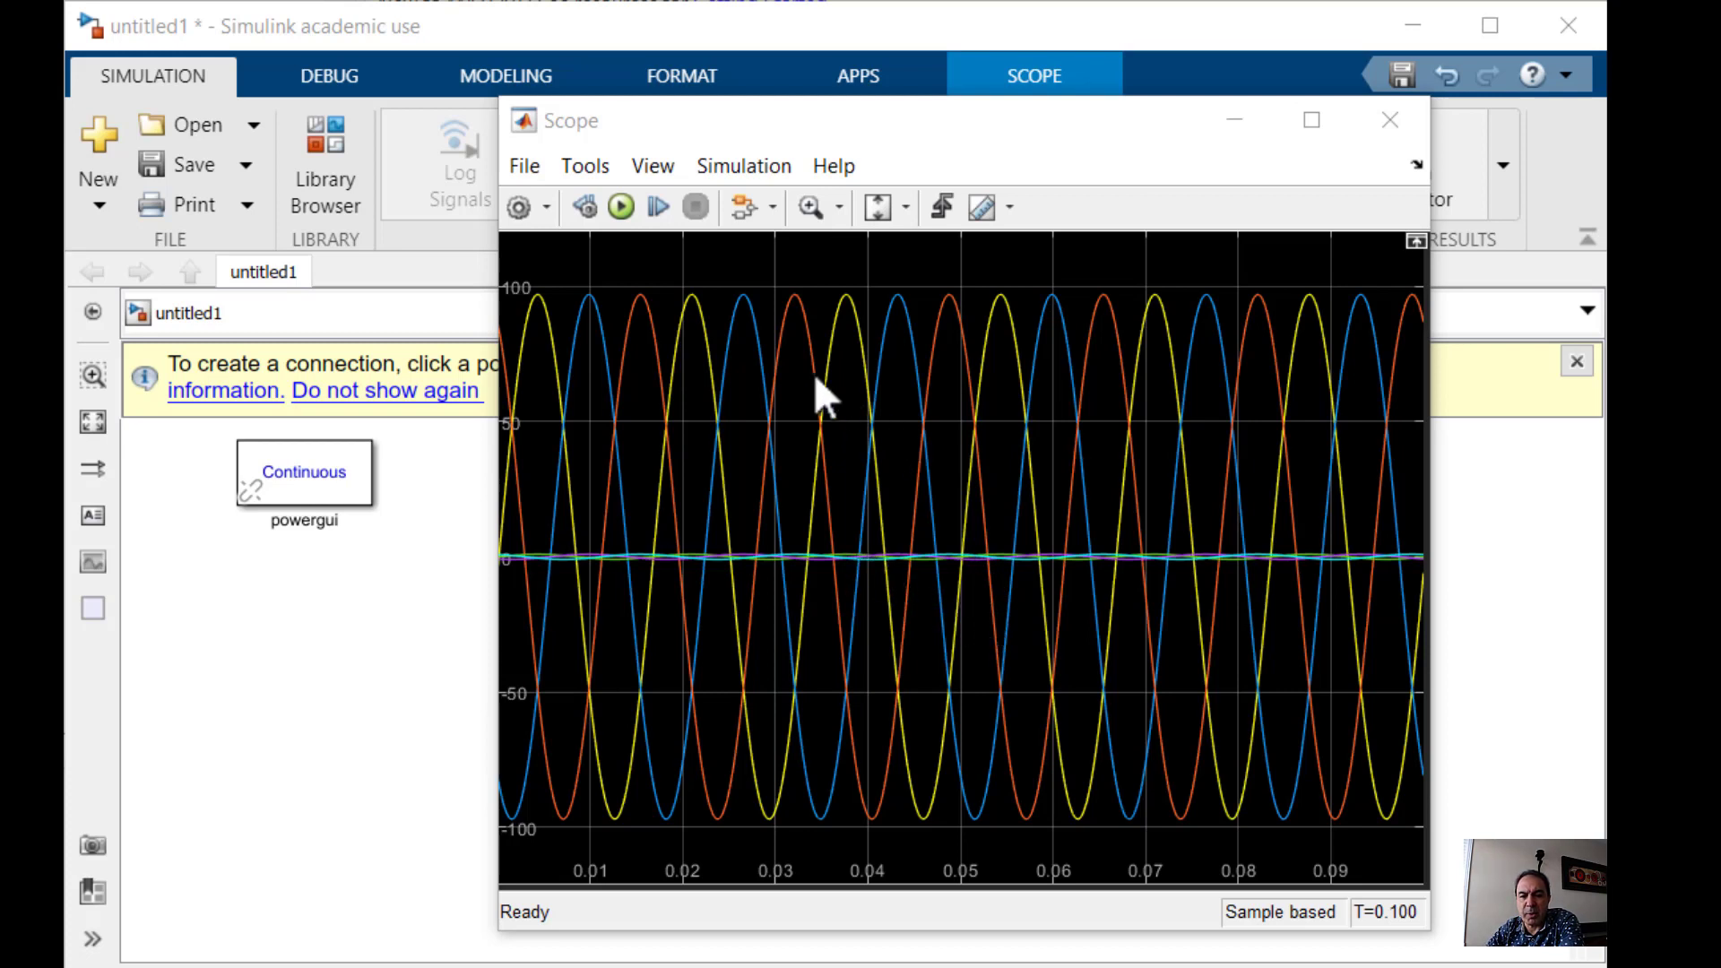
click(520, 208)
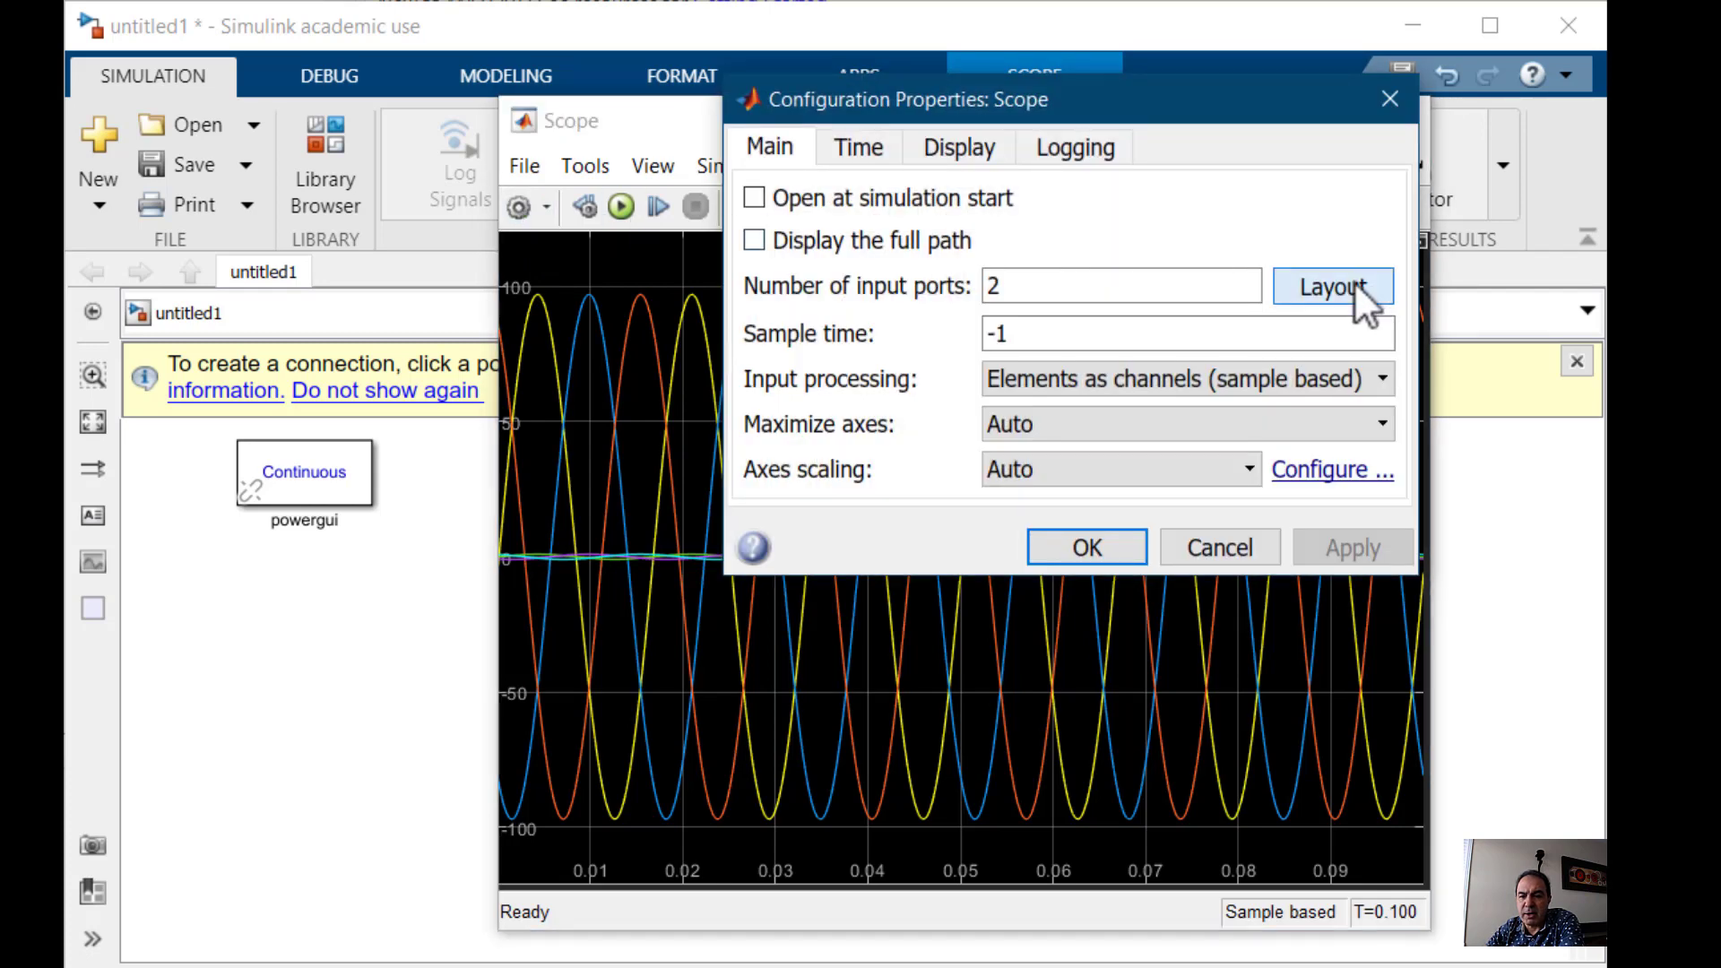
click(1353, 282)
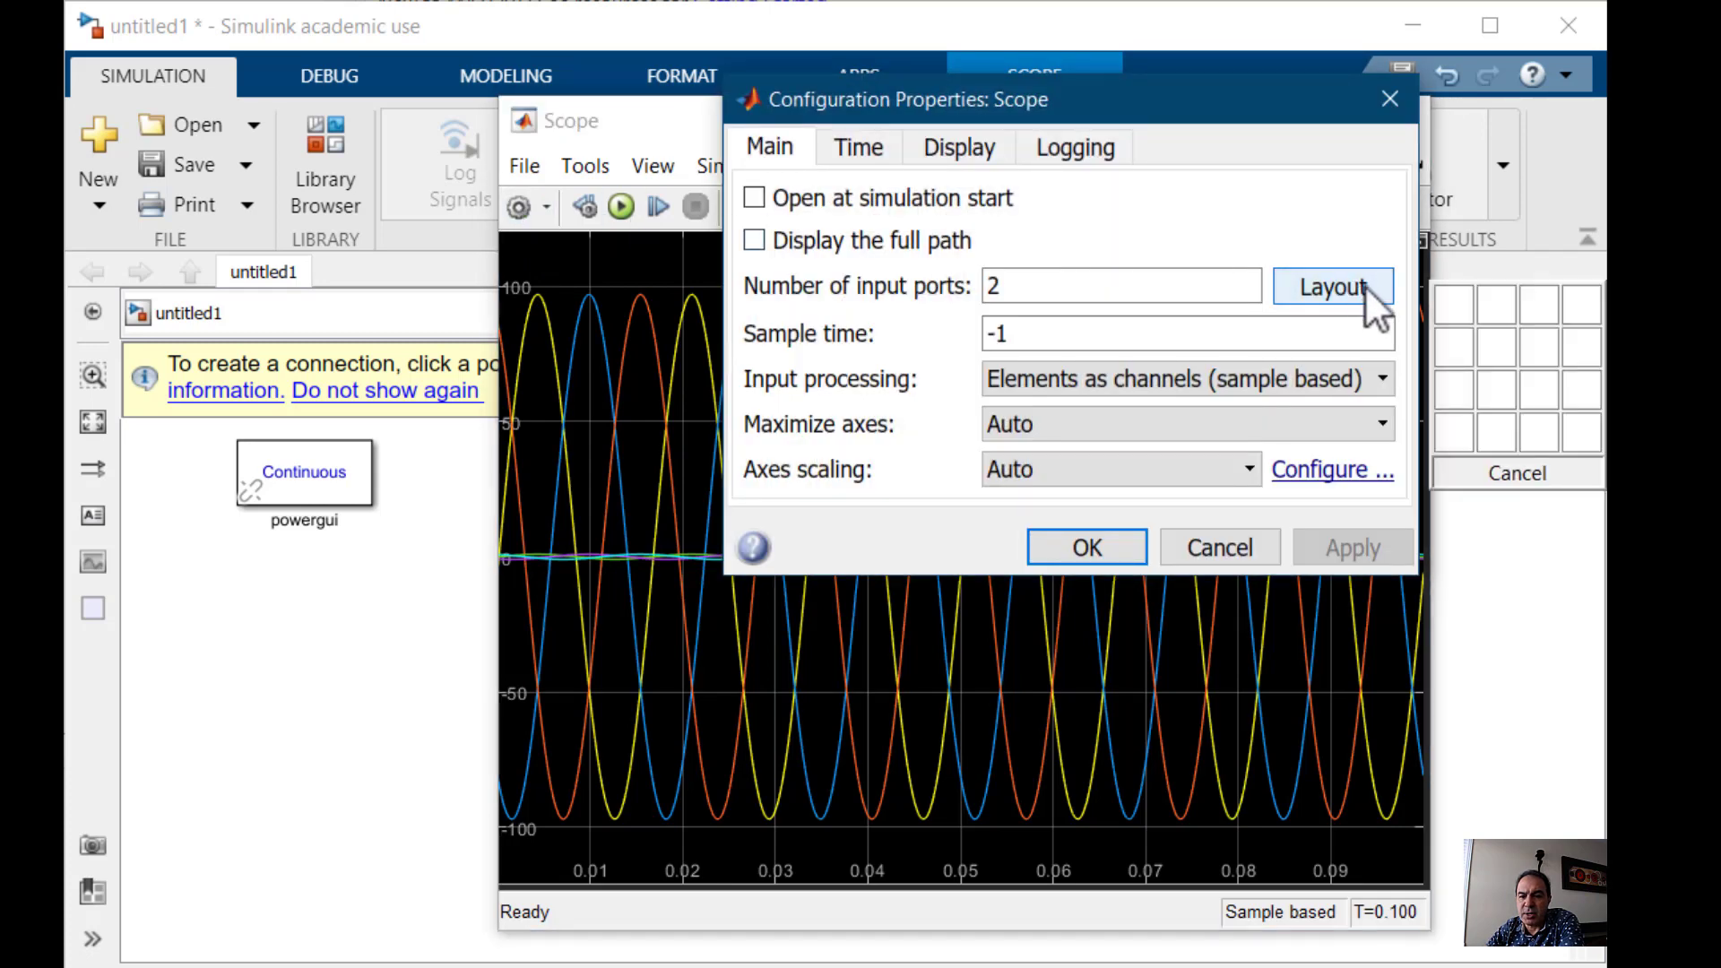
click(1449, 337)
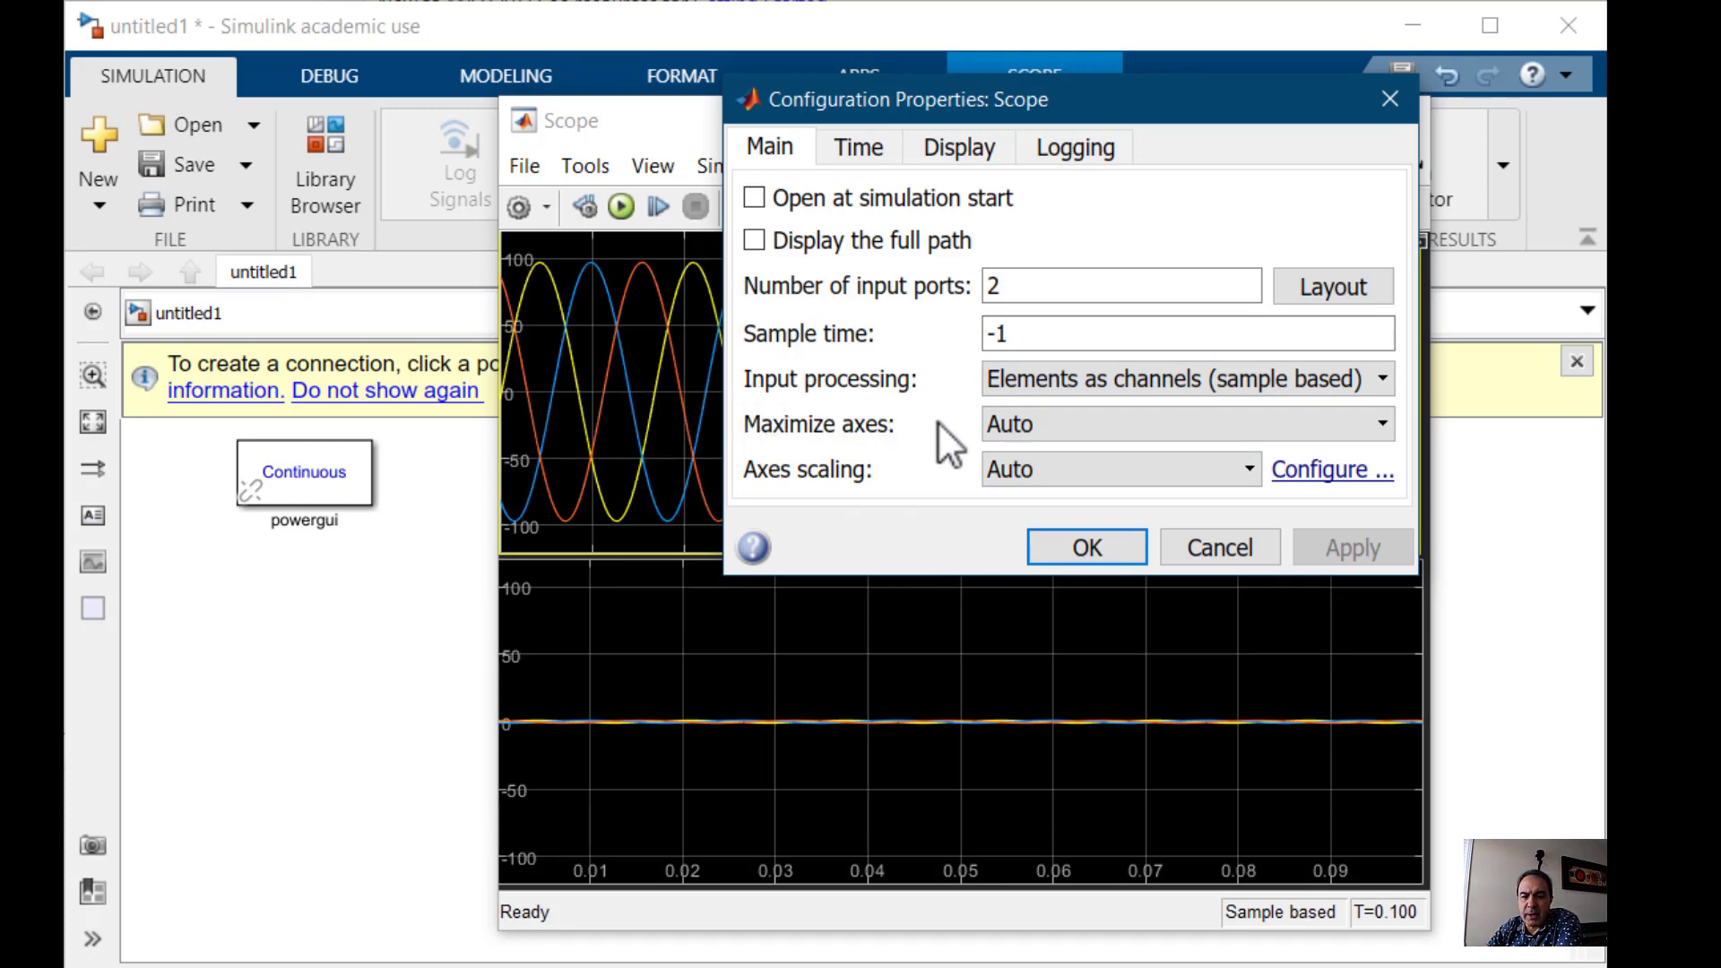
Set the Scope's axes scaling to Auto, leave Maximize axes on Auto, and accept the configuration properties.
click(1040, 424)
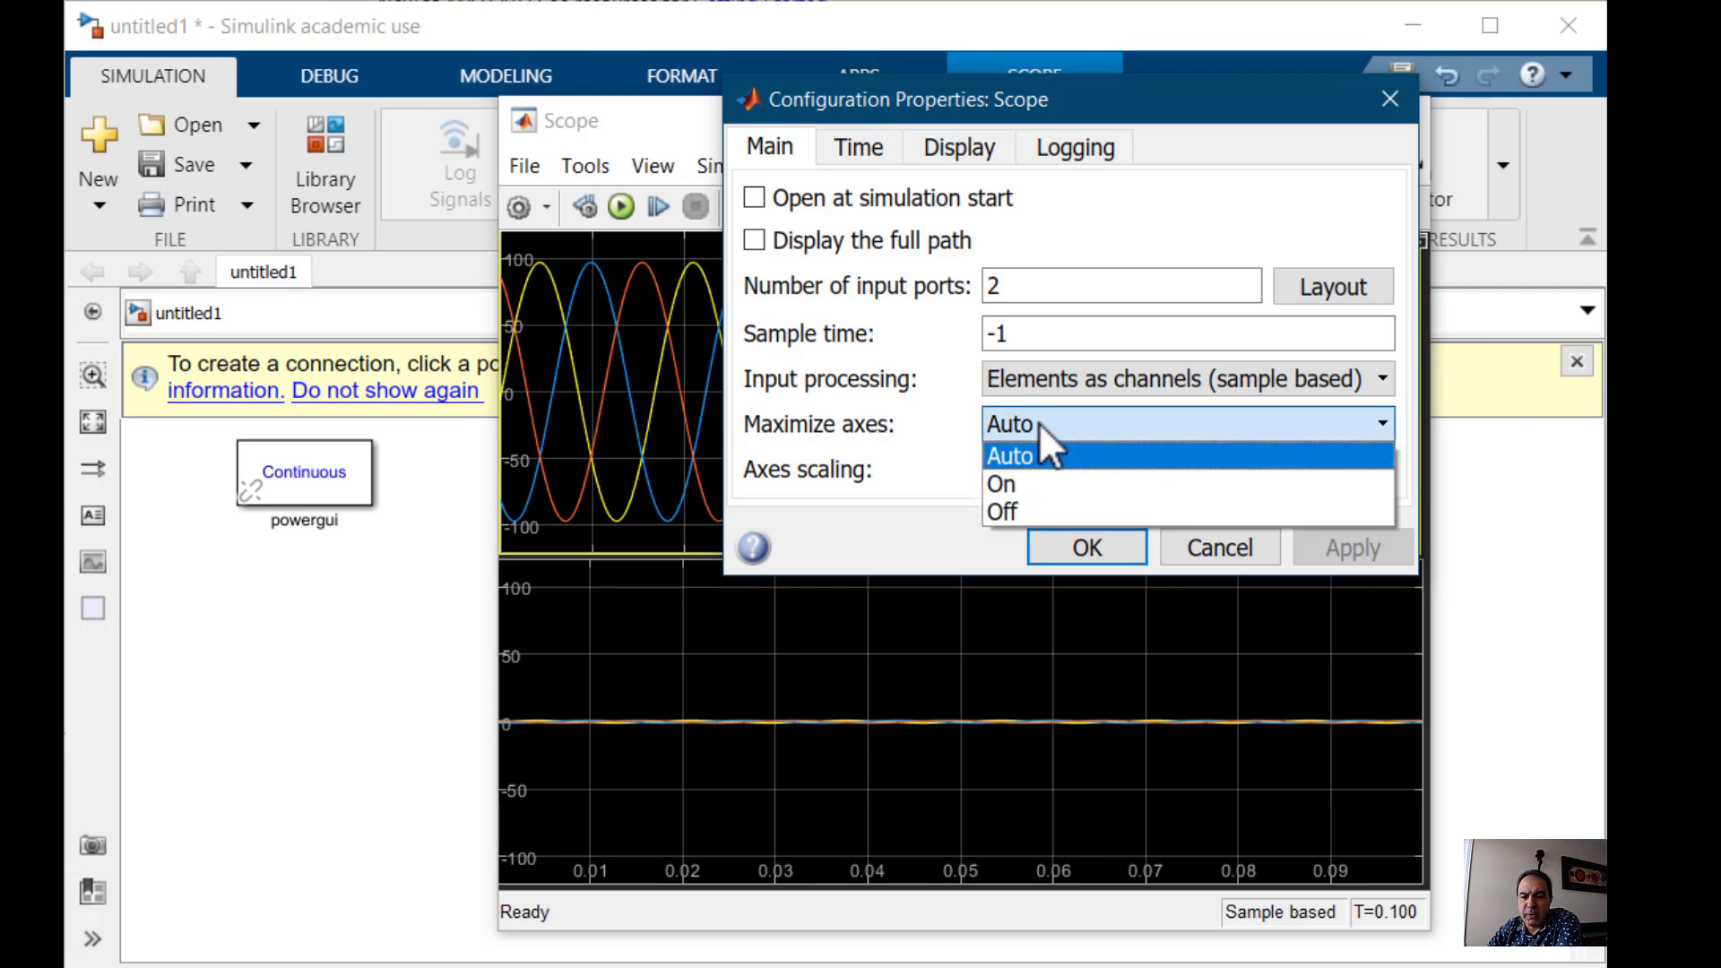
click(1039, 423)
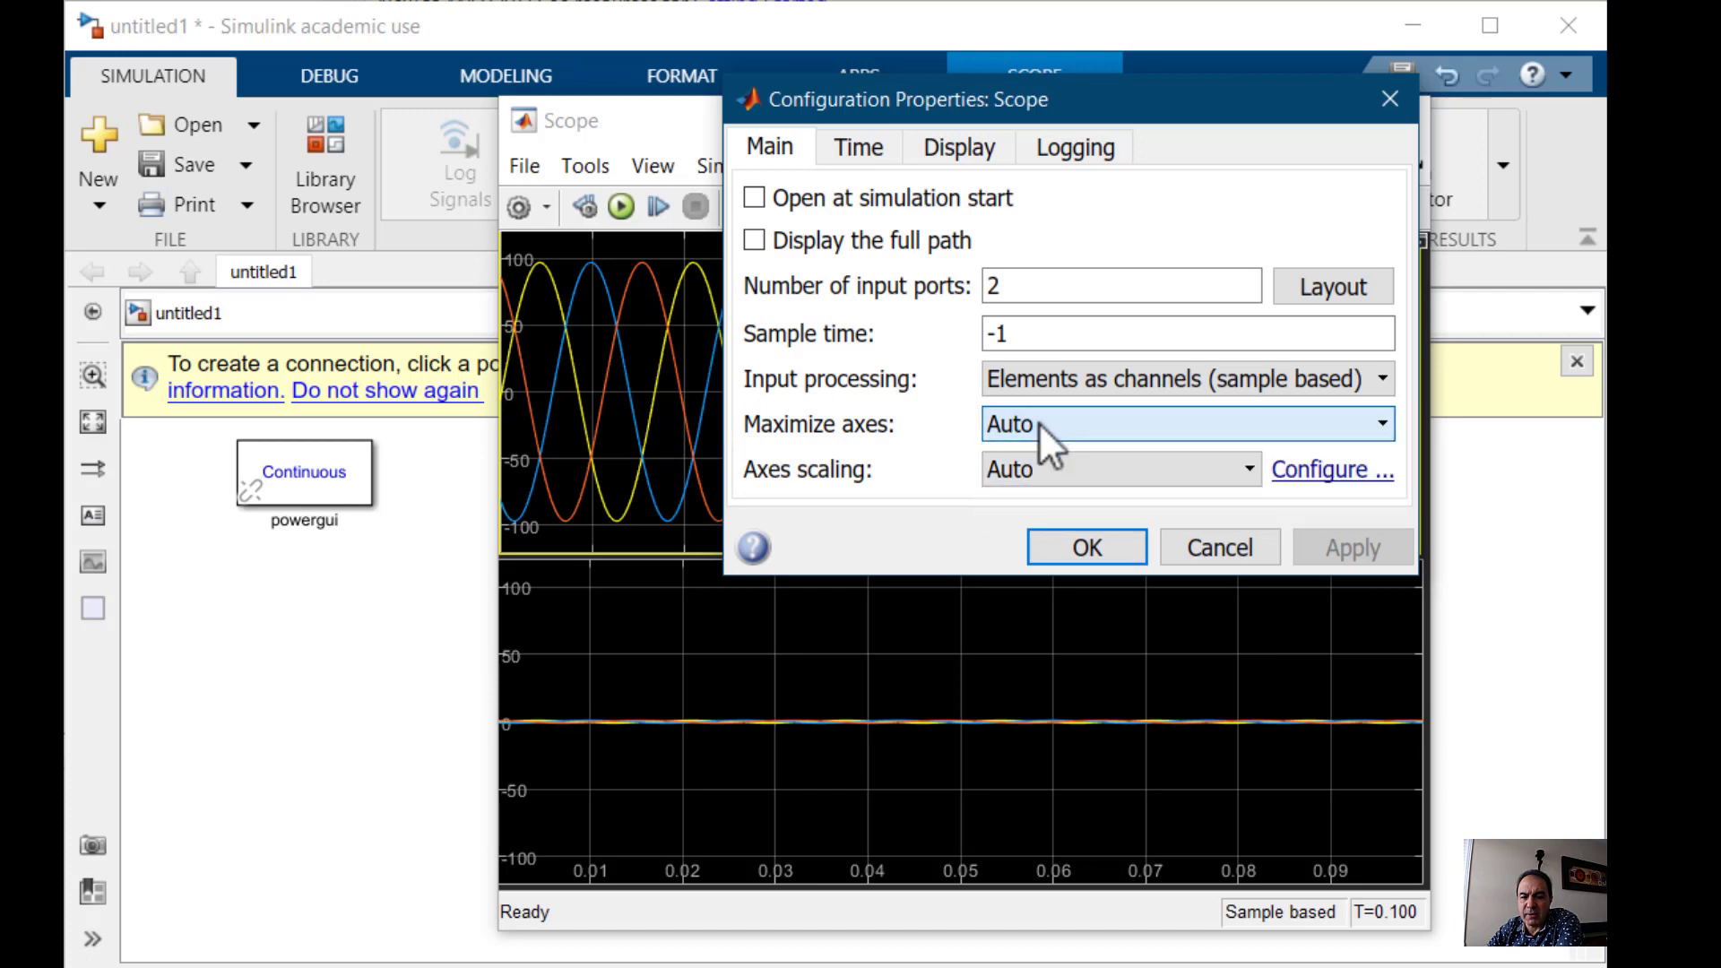
click(1047, 472)
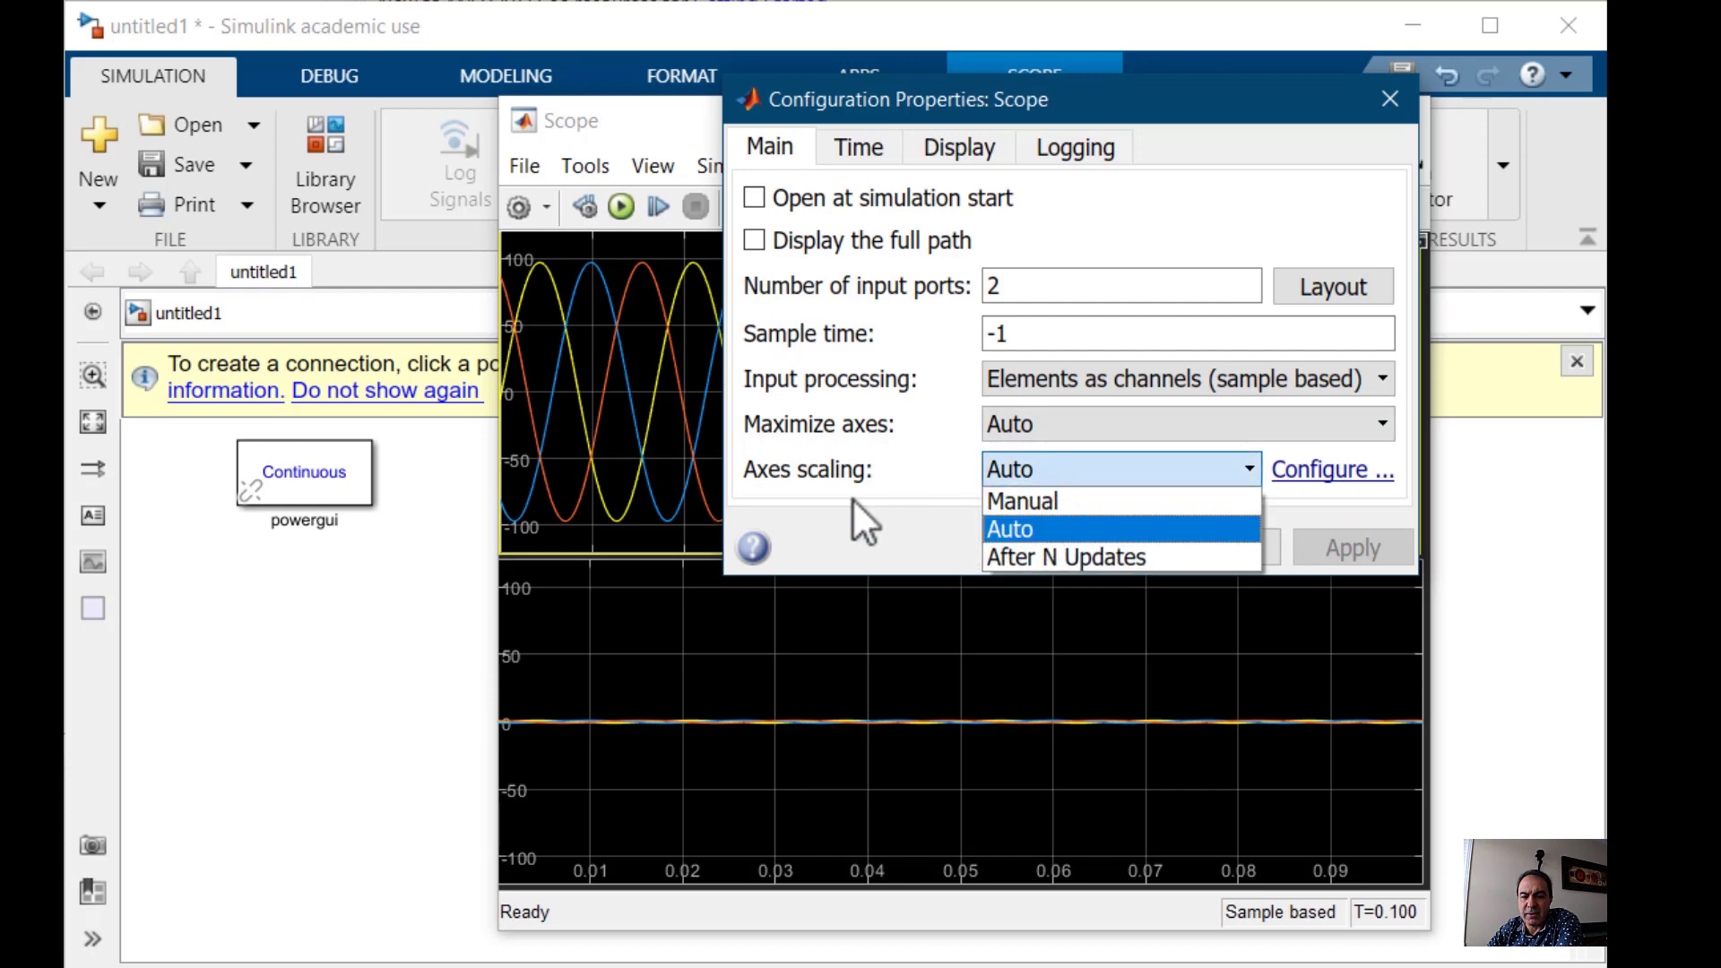
click(1009, 527)
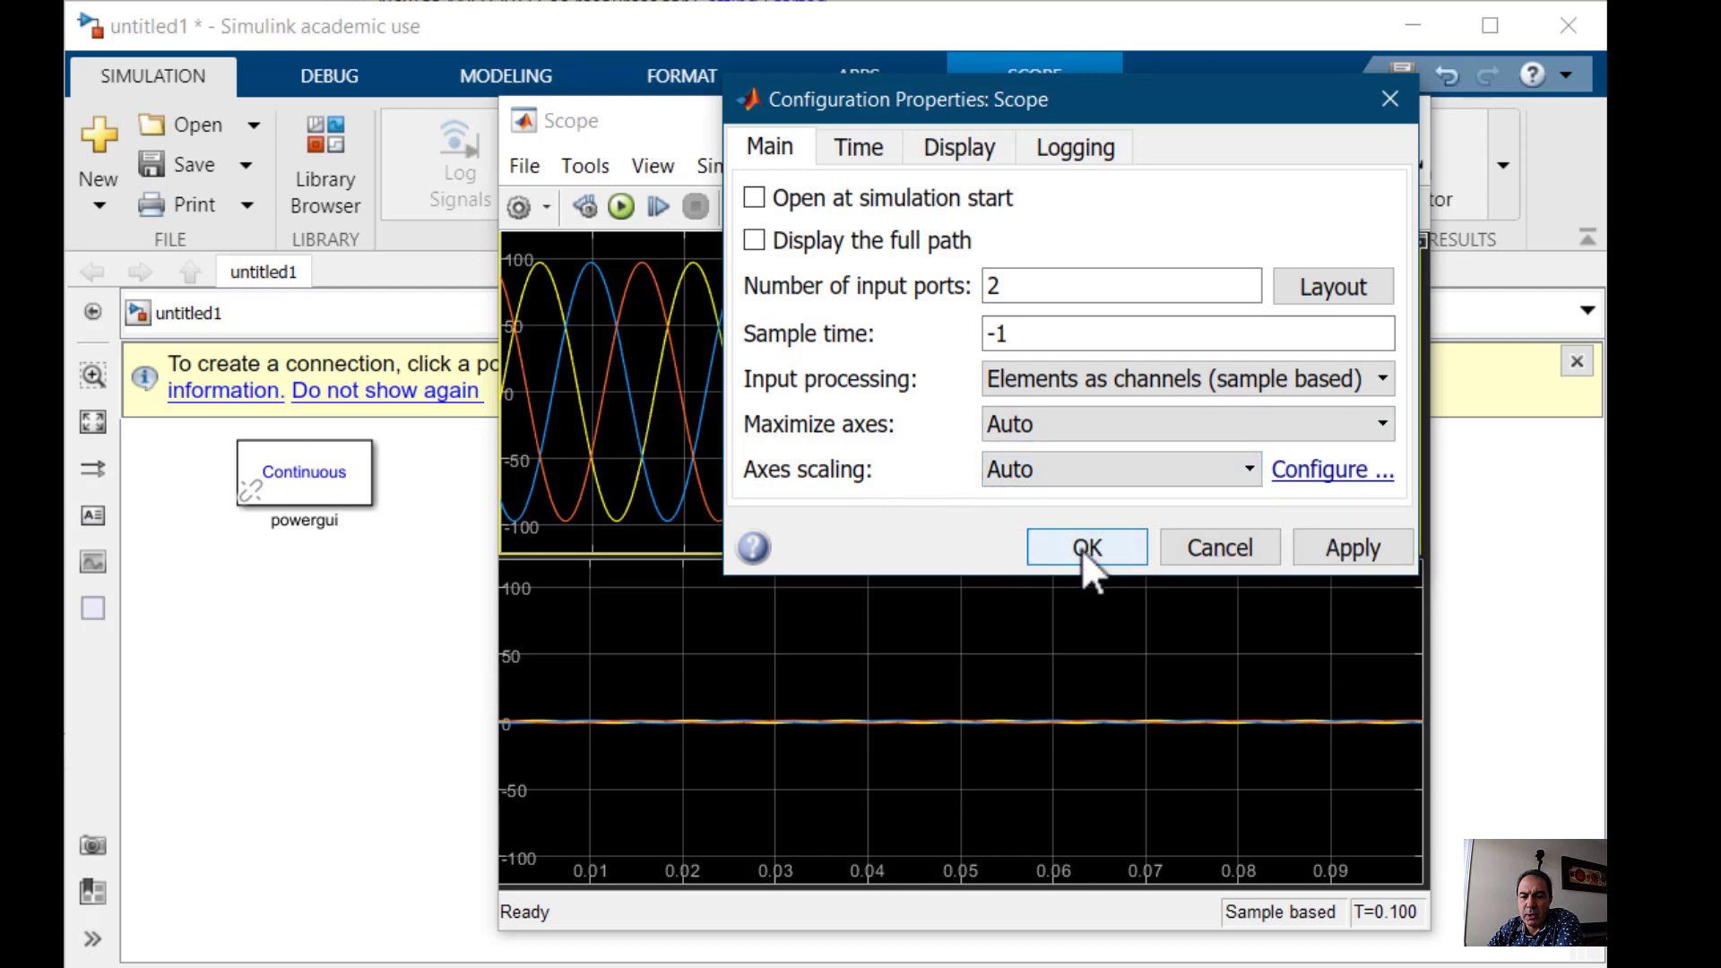
click(1080, 548)
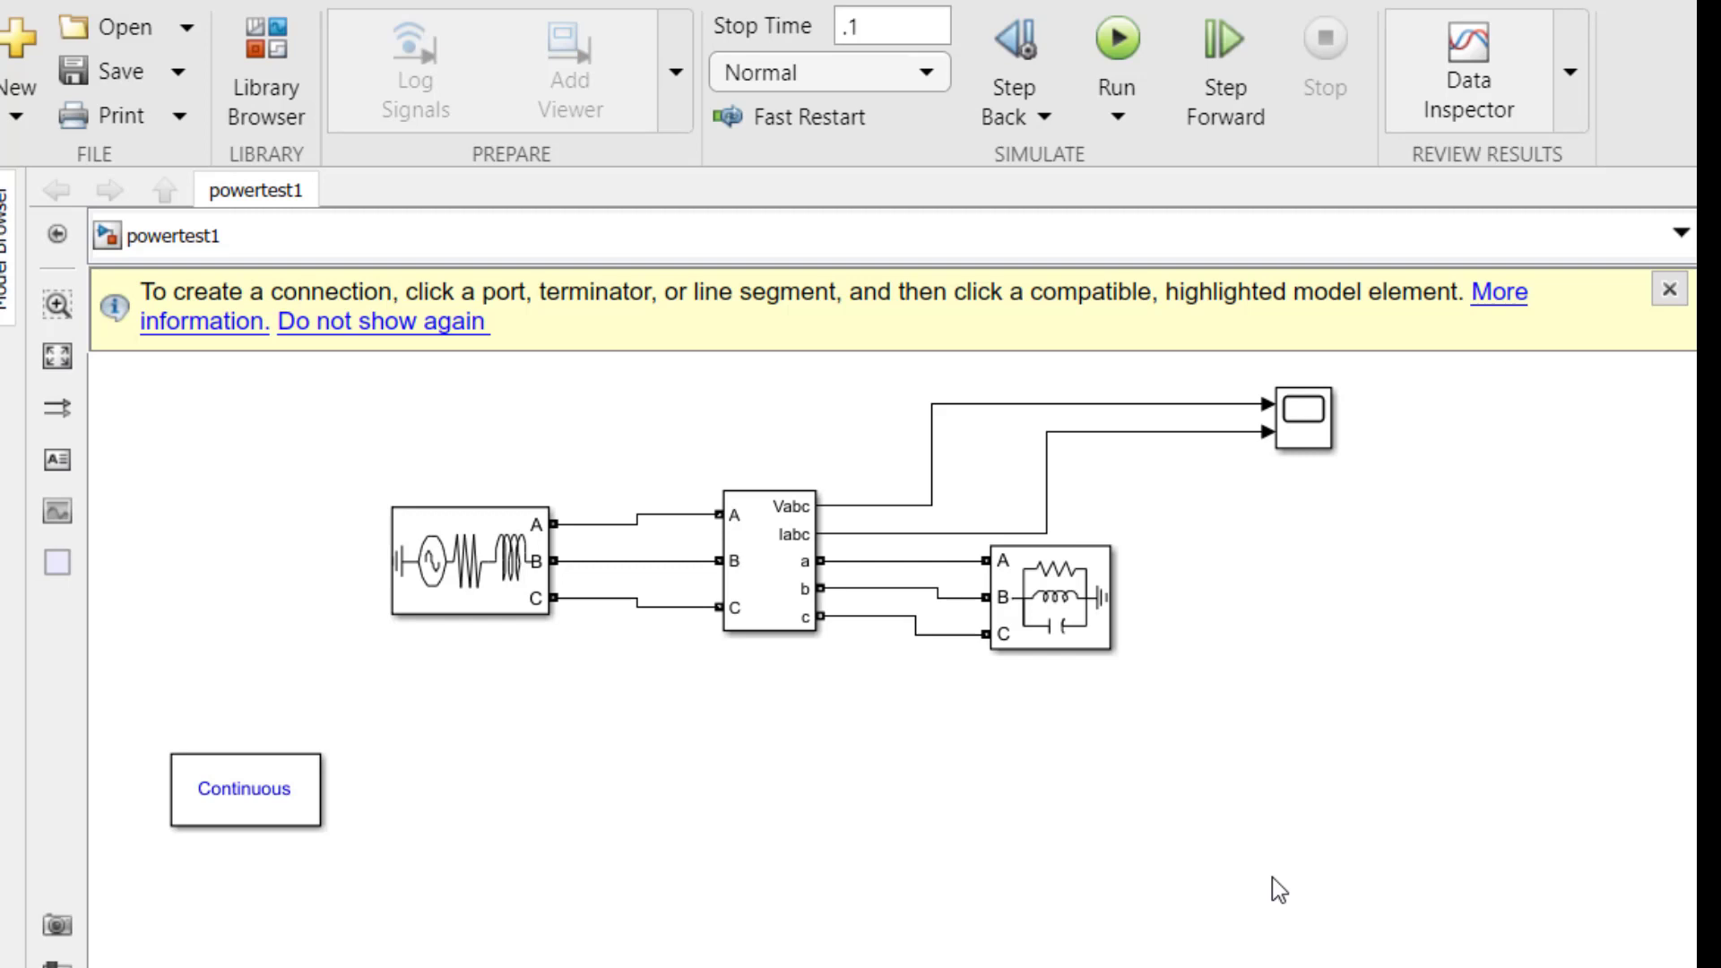
Check the parameters of the Three-Phase Parallel RLC Load and delete the block from the model.
double_click(1057, 610)
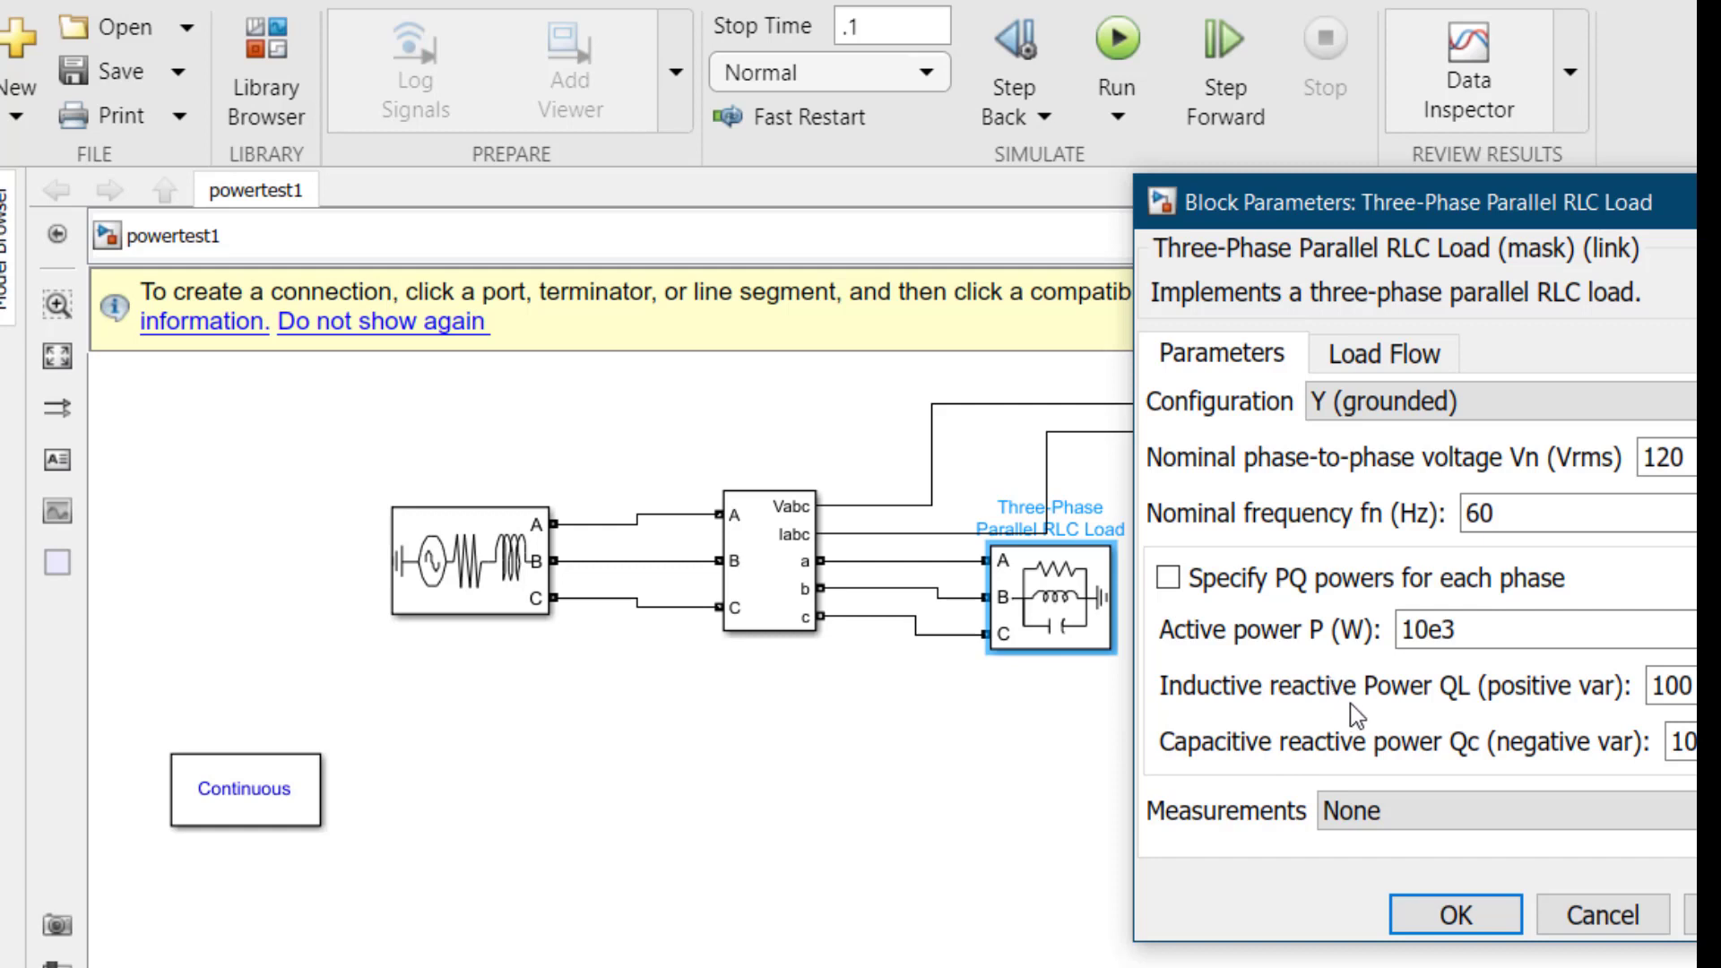
click(1466, 912)
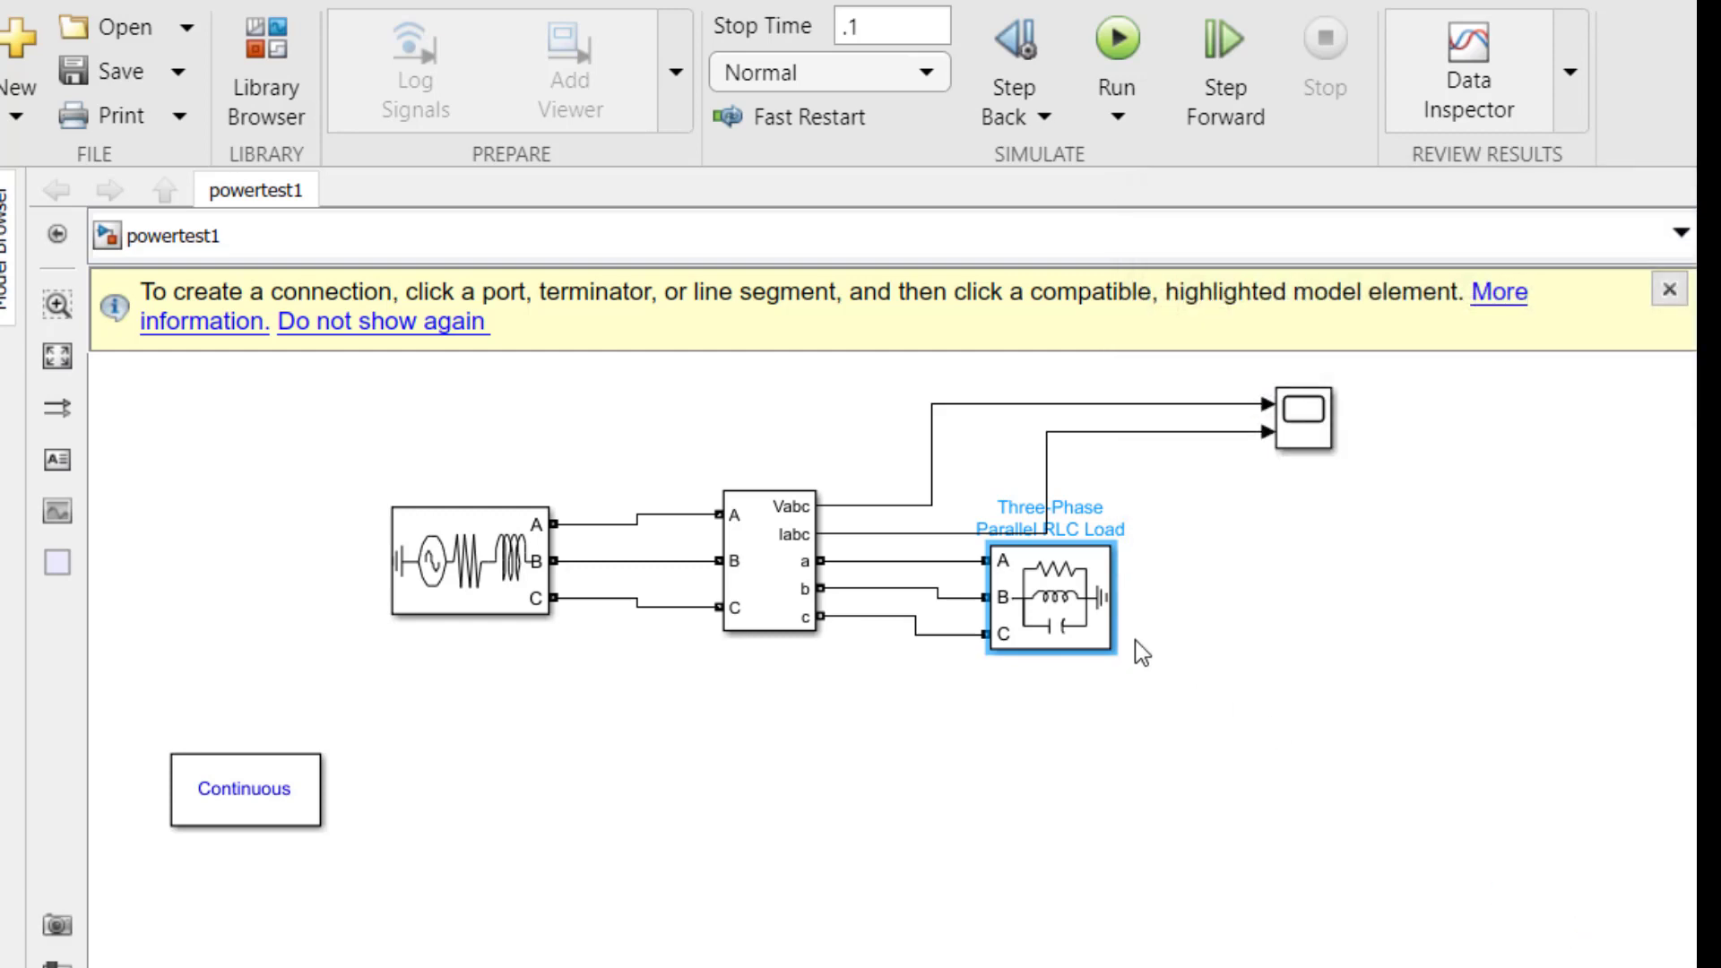
click(1054, 620)
key(Delete)
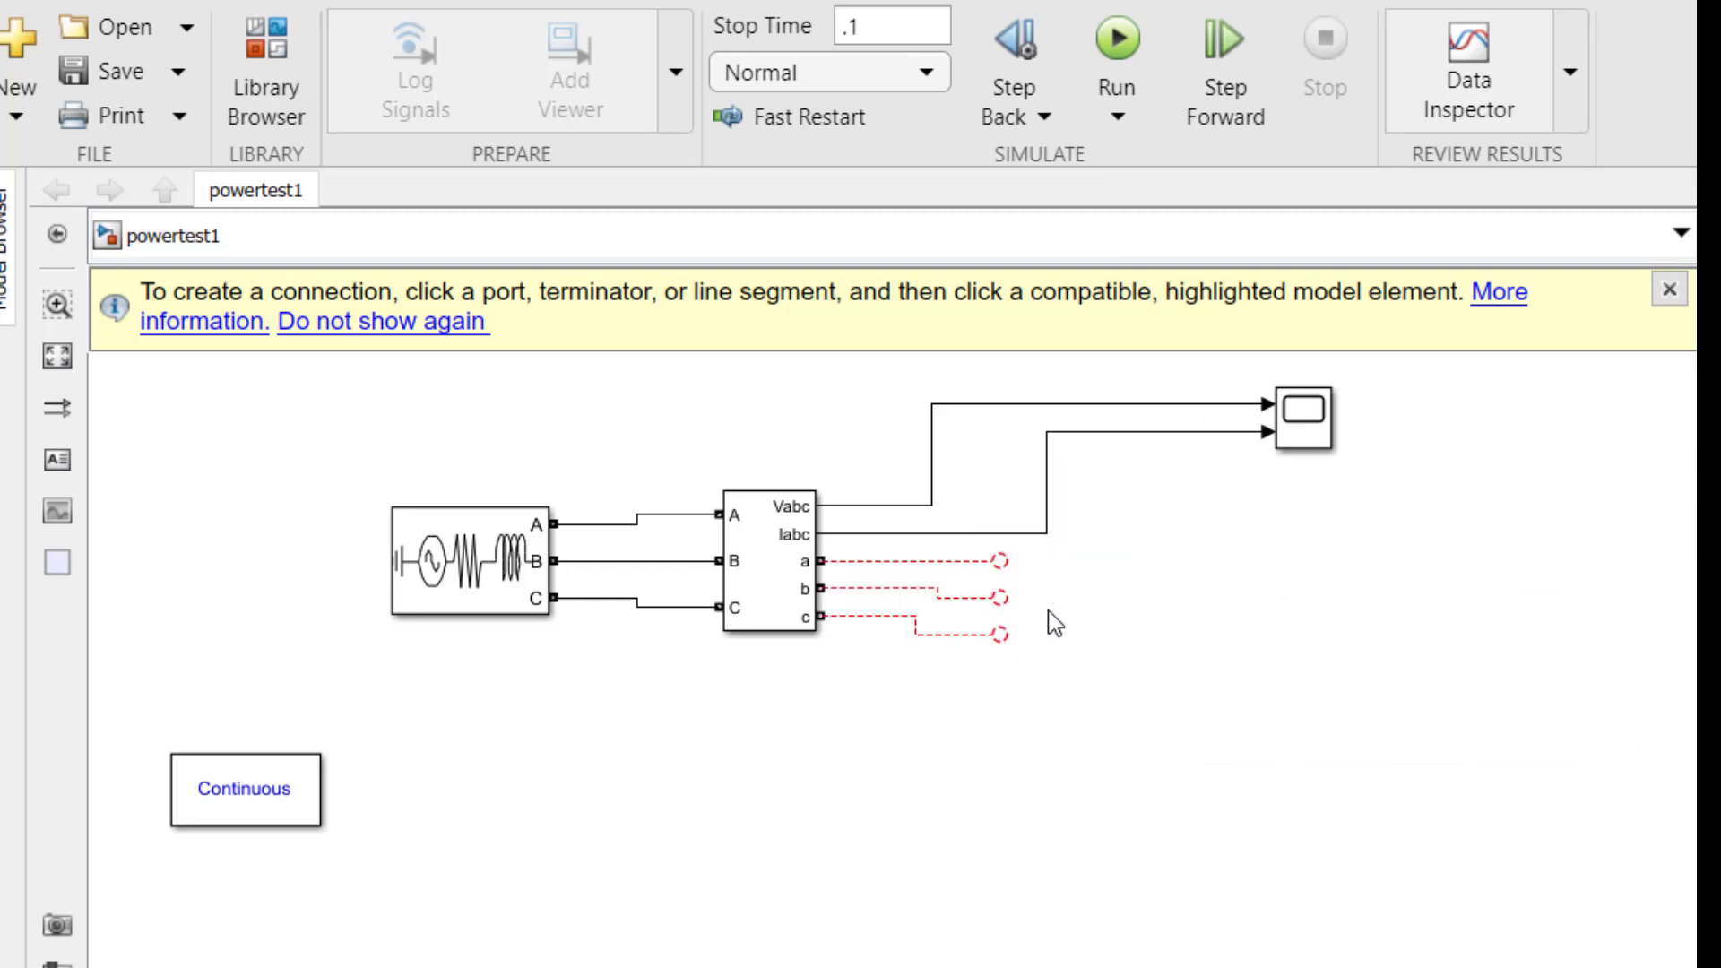
Add a Three-Phase Series RLC Branch block to the empty area below the unconnected phase lines.
double_click(1111, 782)
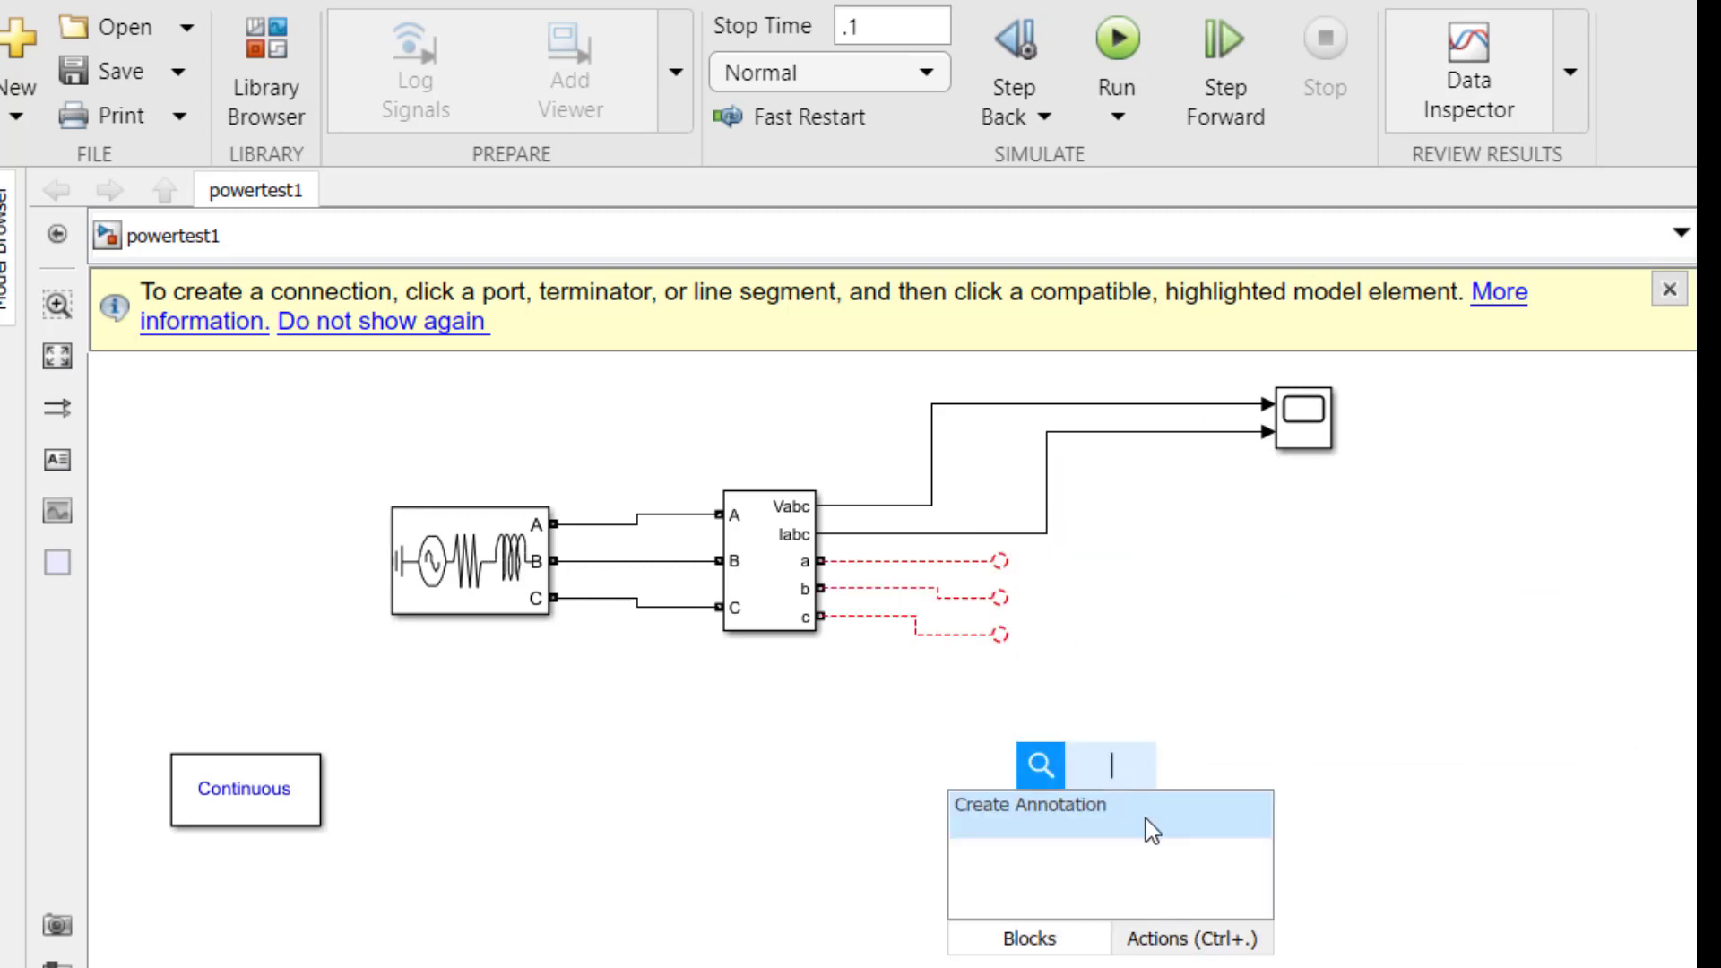
text(three)
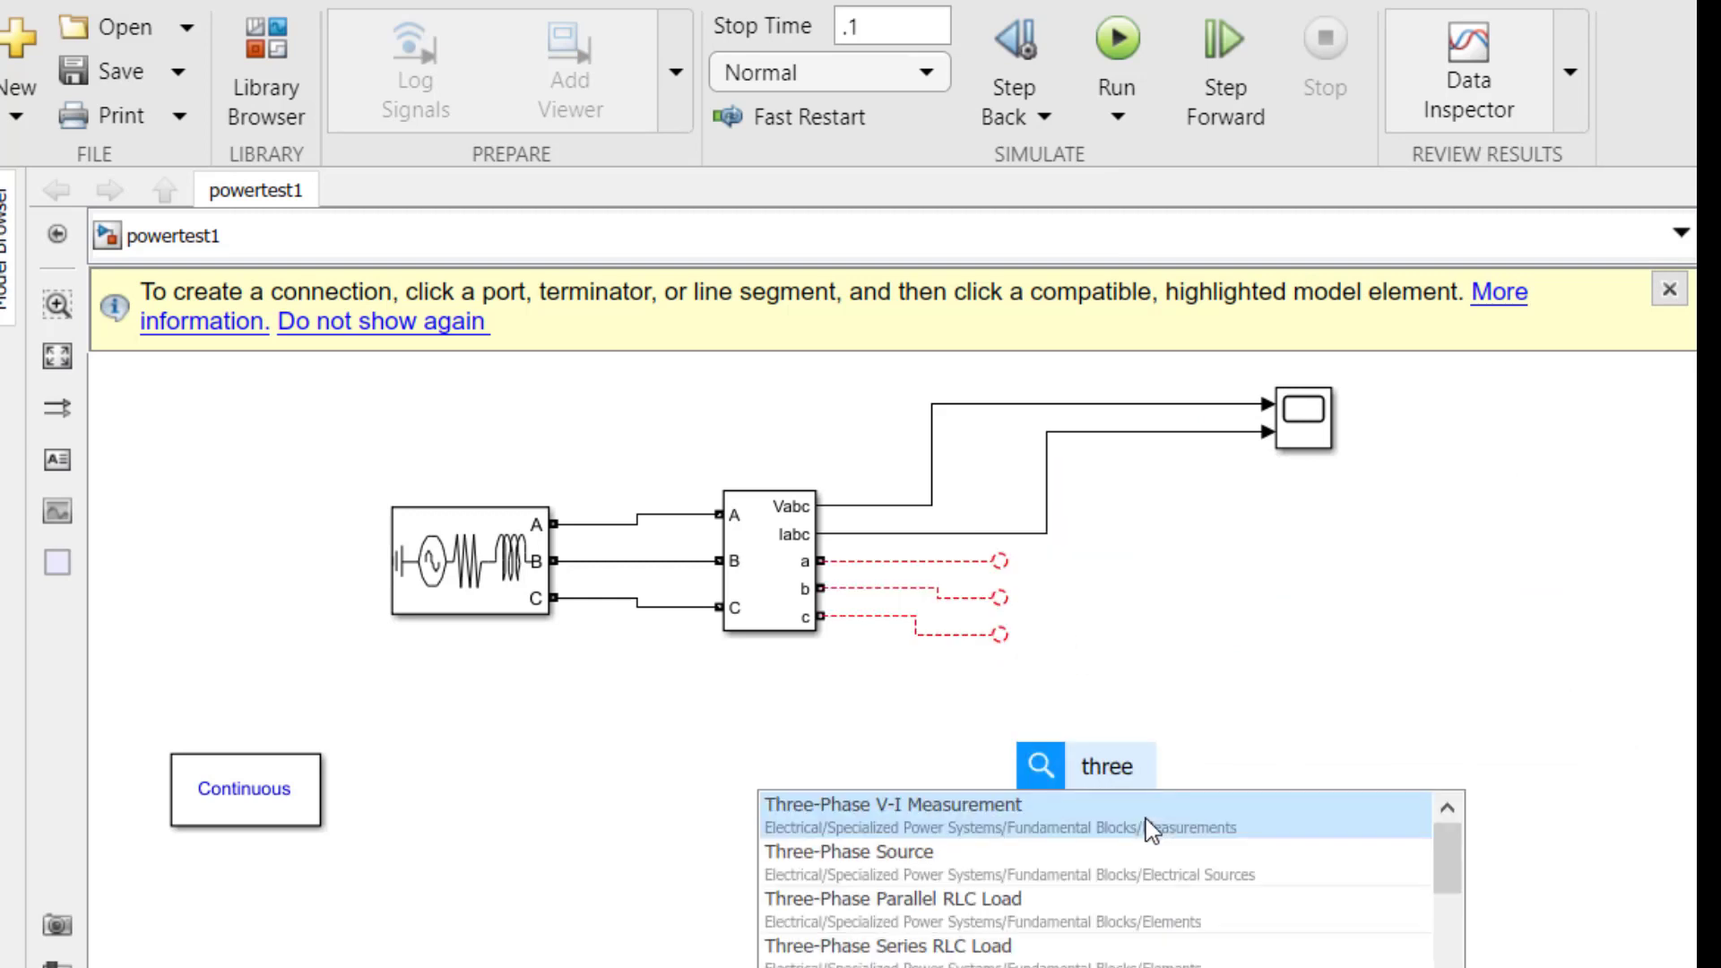
text( phase)
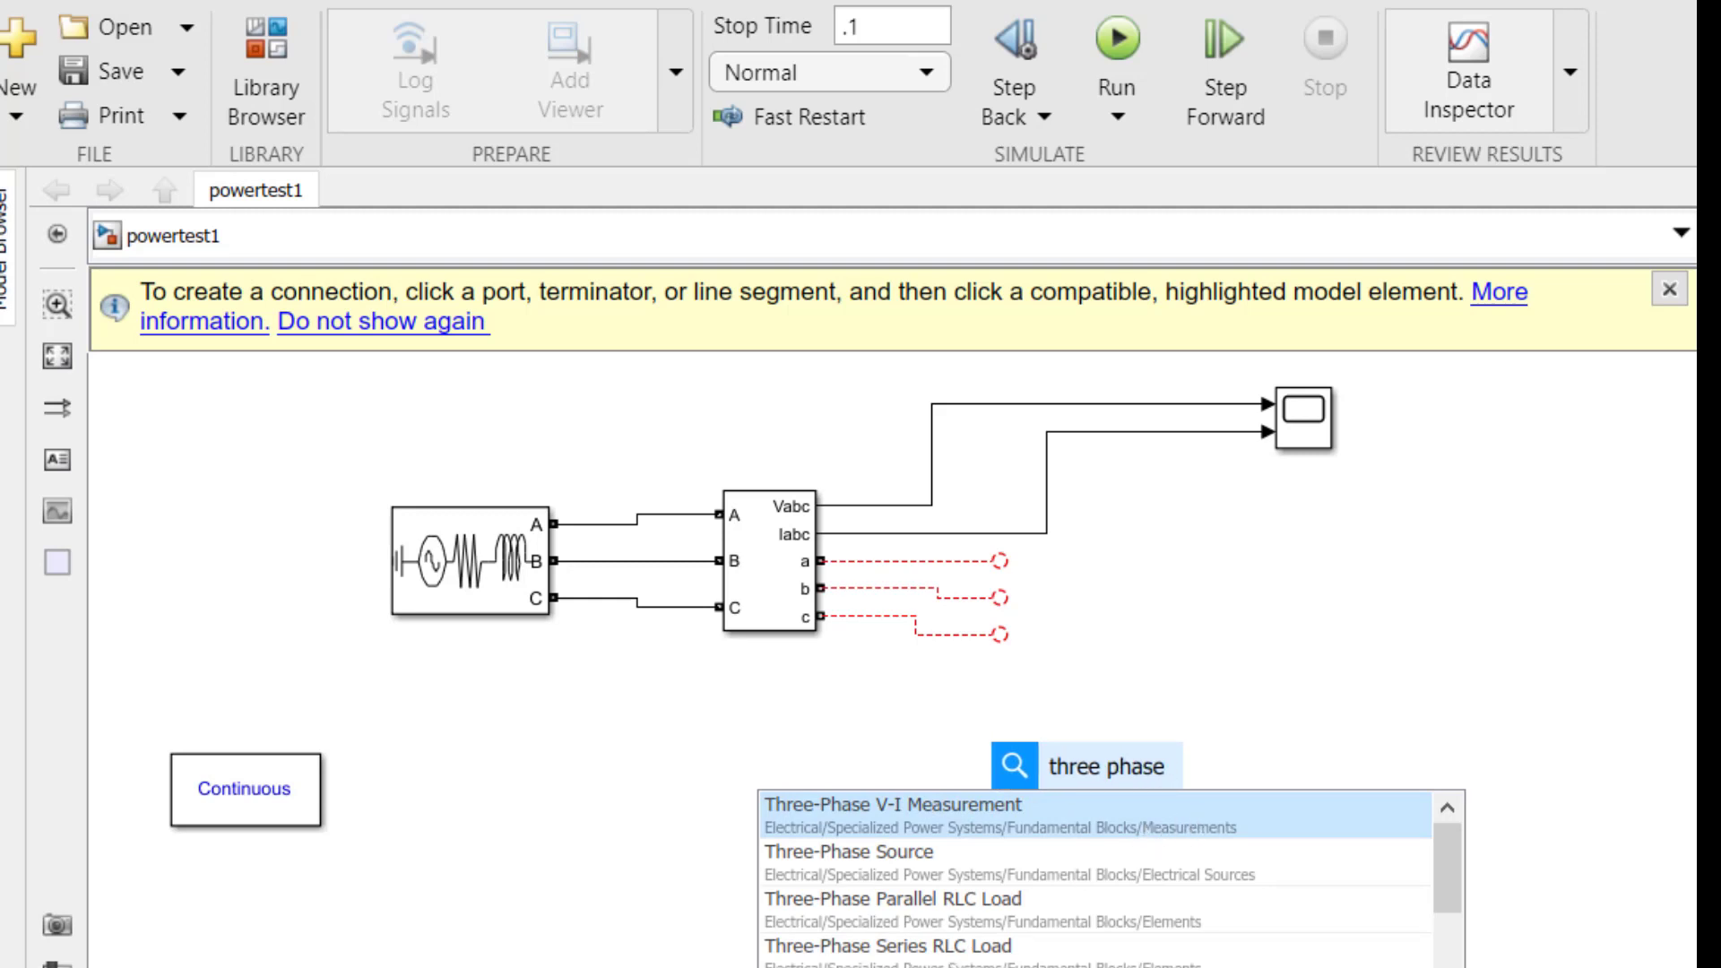
key(Down)
key(Down)
key(Down)
key(Down)
key(Return)
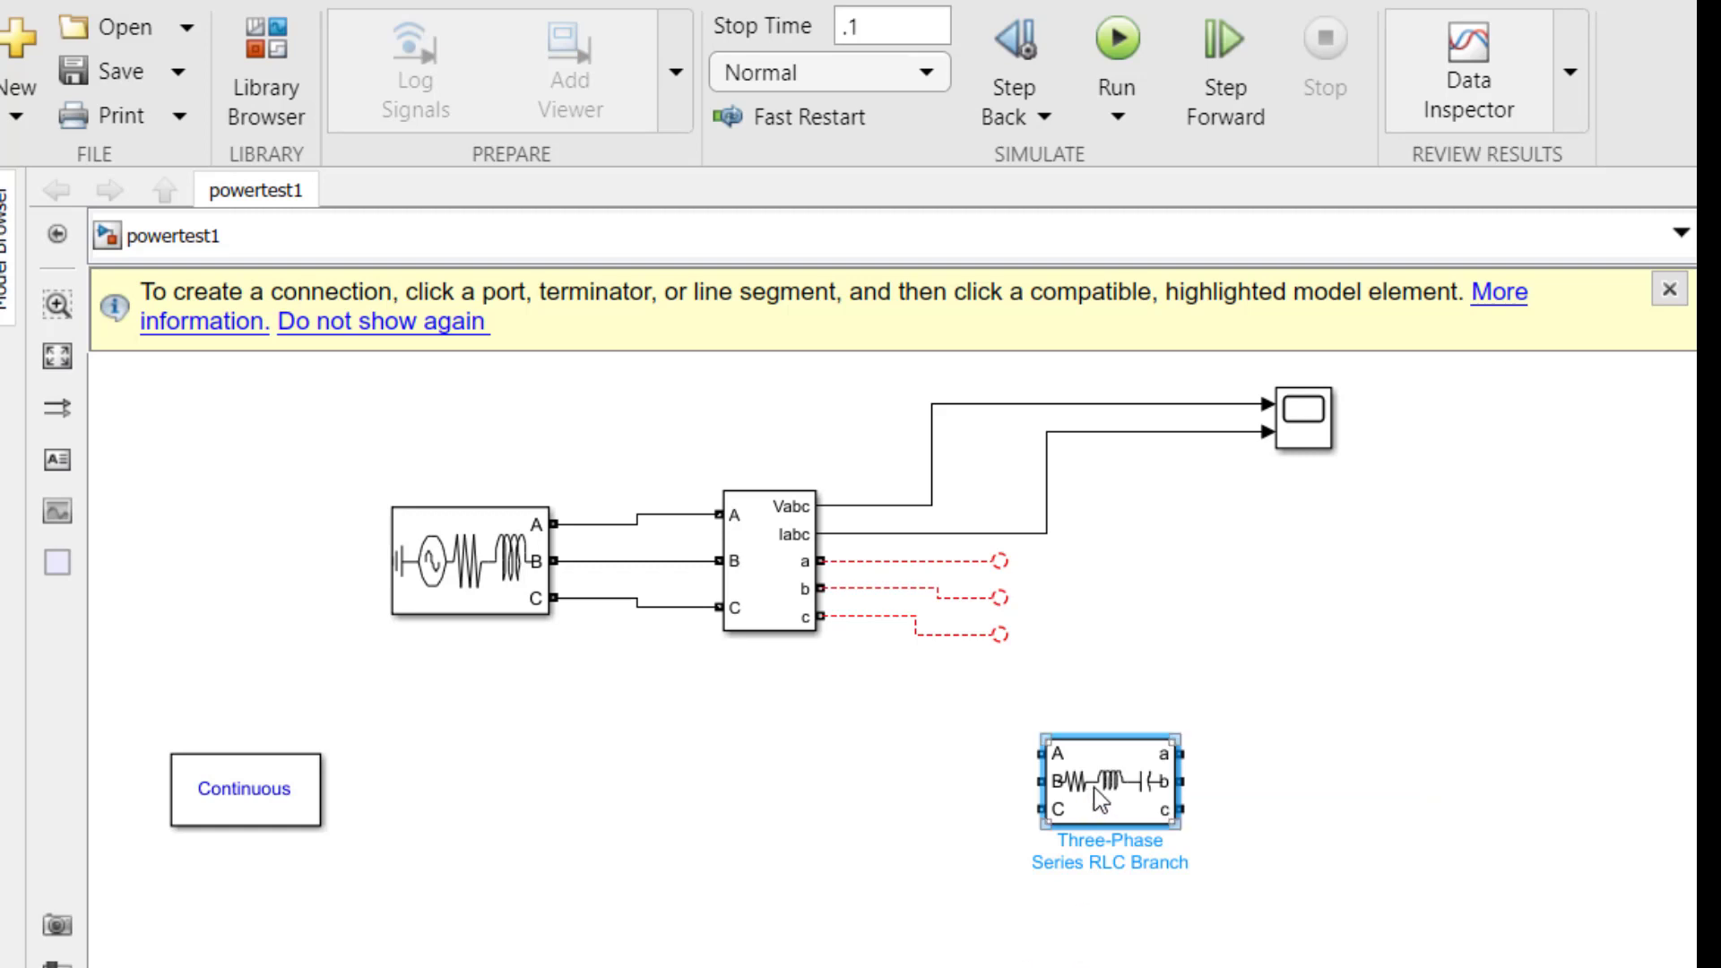
Place the series RLC branch beside the V-I measurement block and connect its A, B and C inputs to phases a, b and c.
drag(1093, 787, 1088, 602)
drag(1000, 561, 1043, 616)
click(1148, 728)
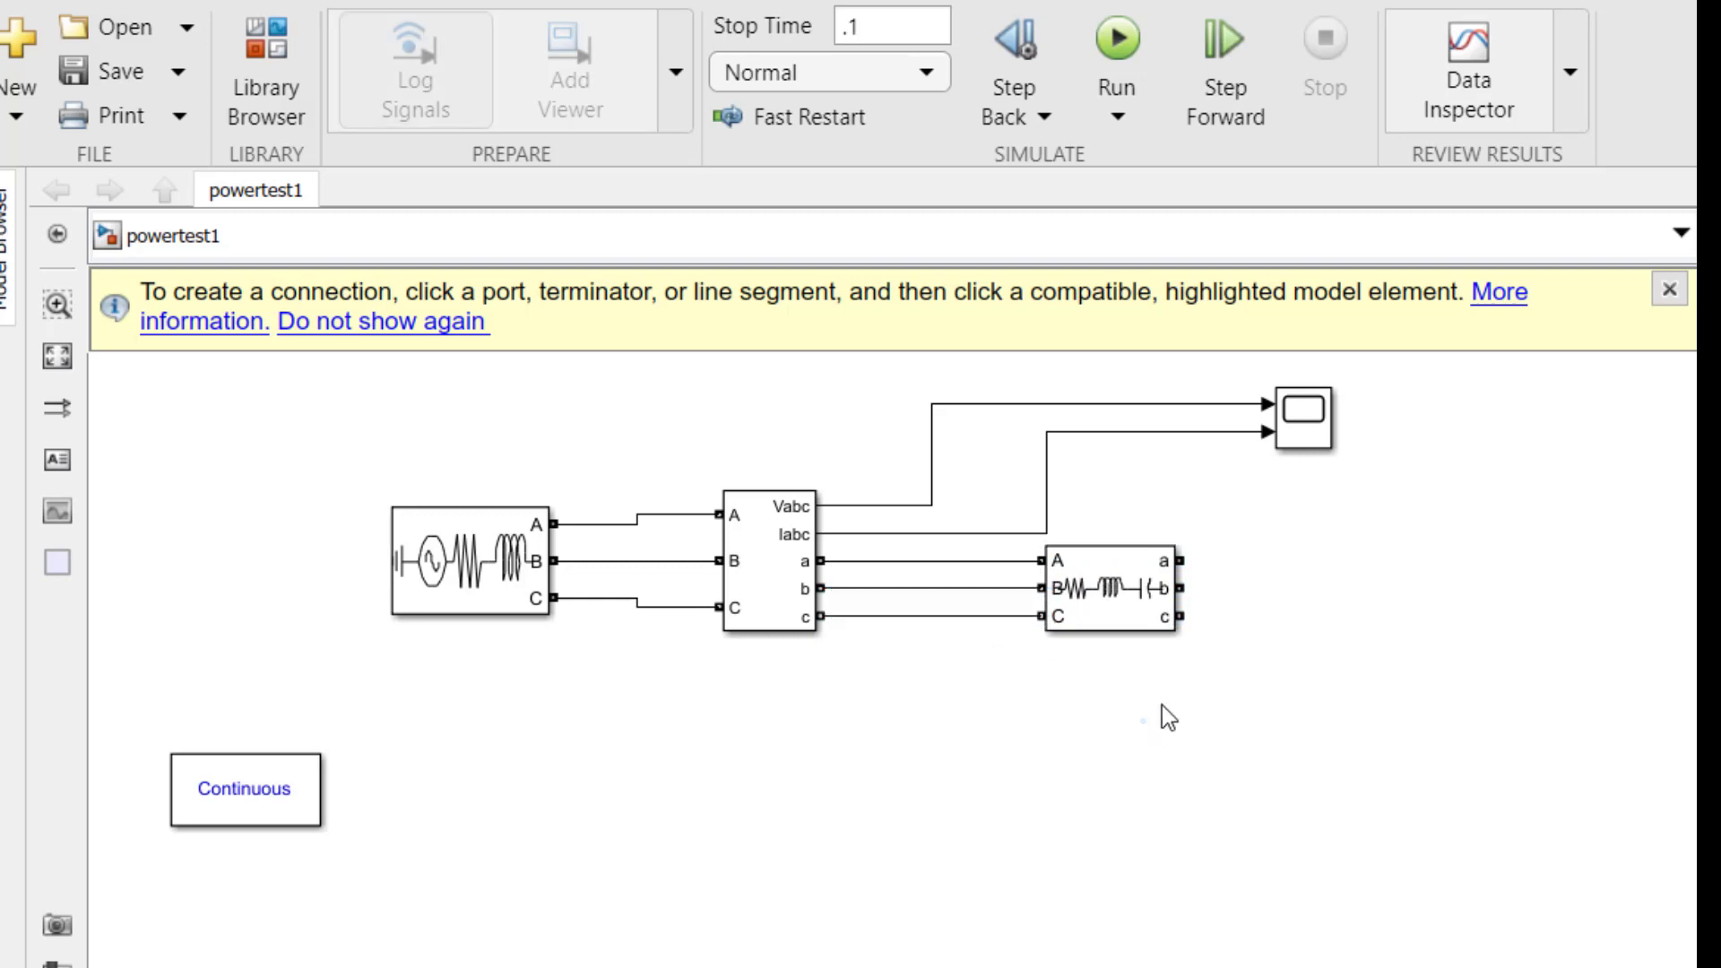
Review the series RLC branch's available branch types, keep RLC, and accept its parameters.
click(1121, 594)
double_click(1119, 591)
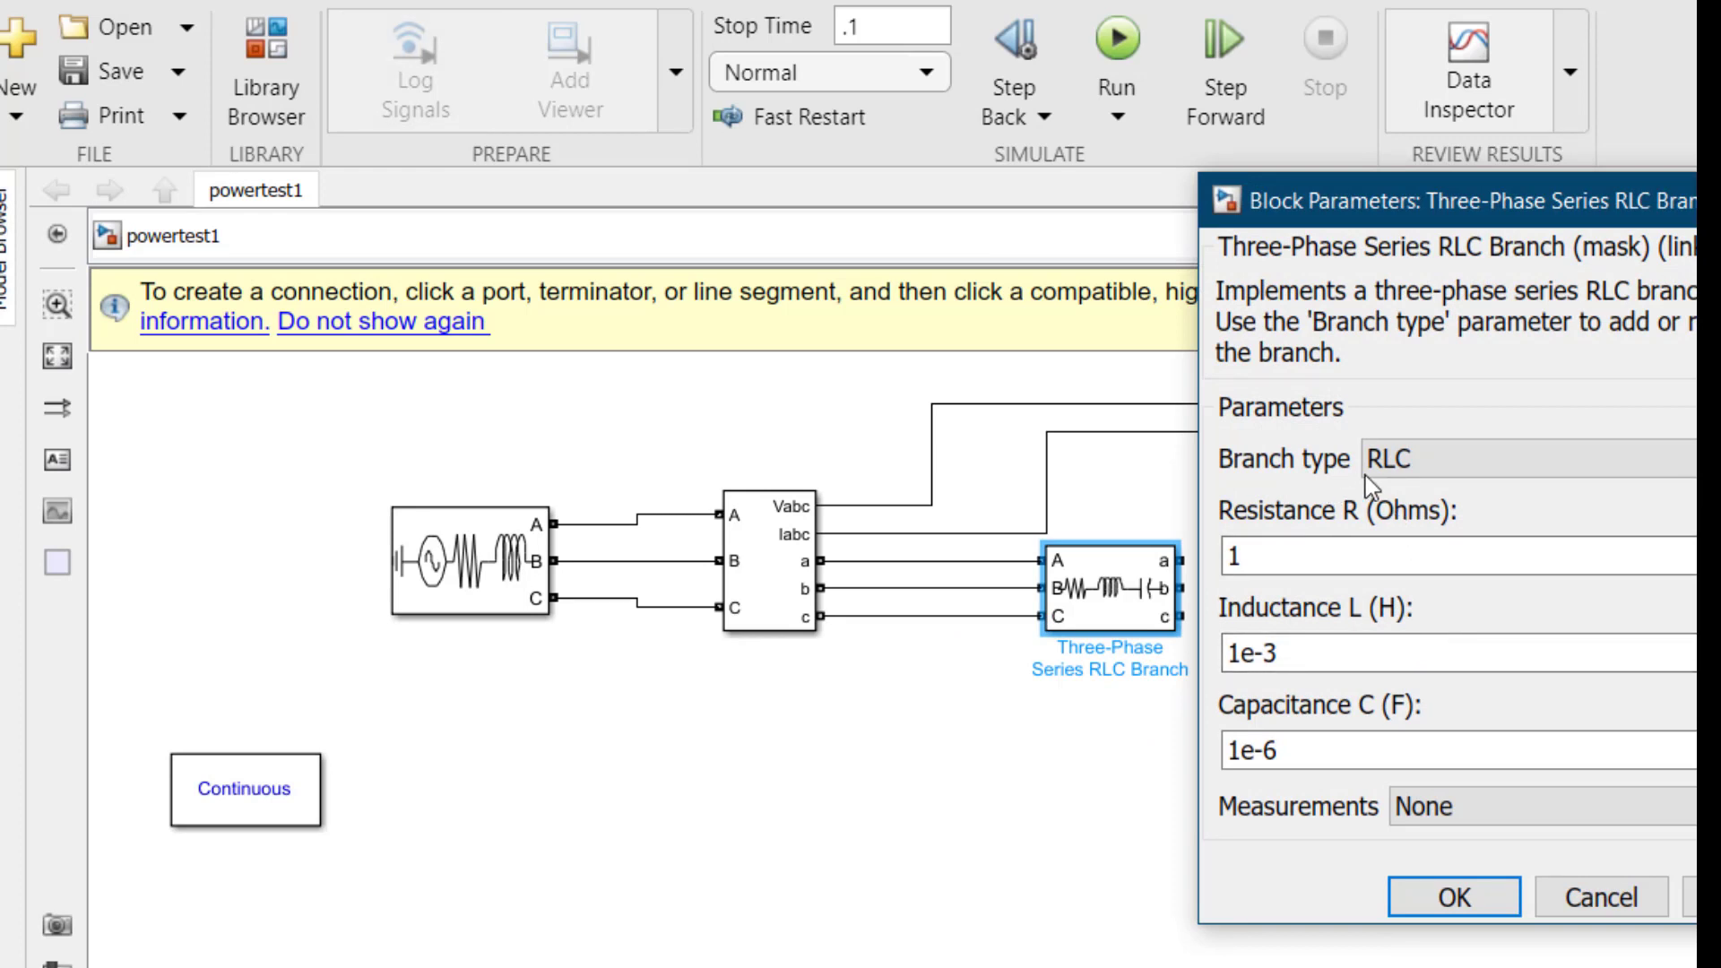
click(1468, 460)
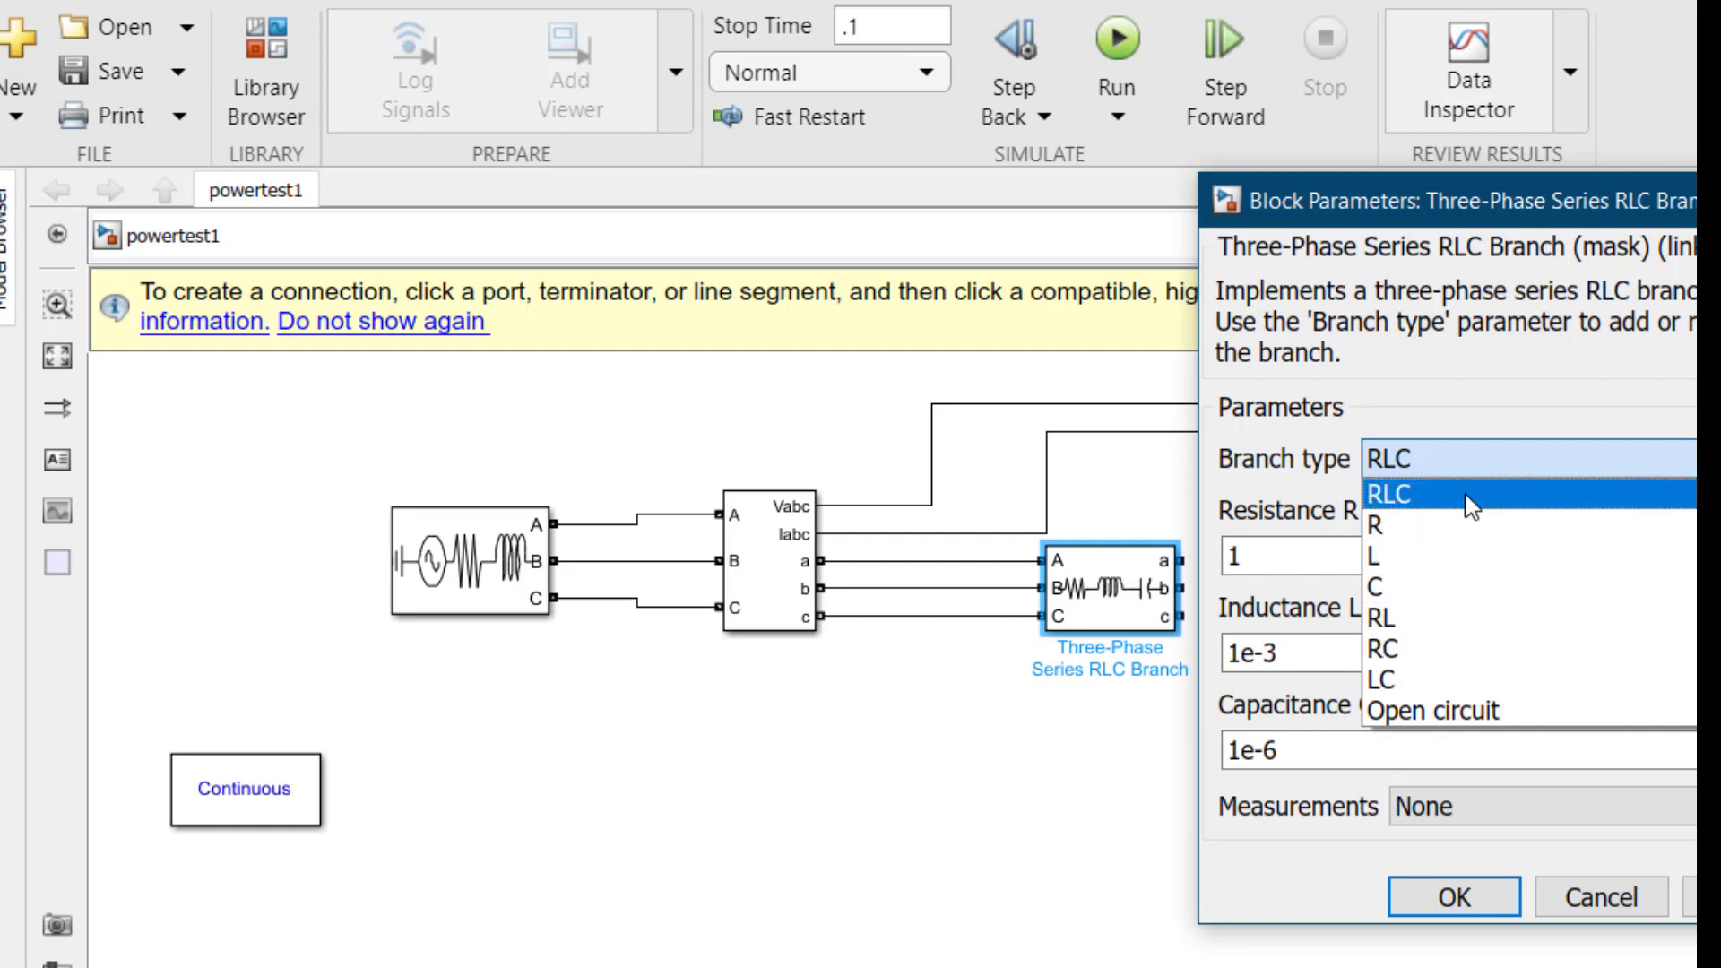
click(1466, 497)
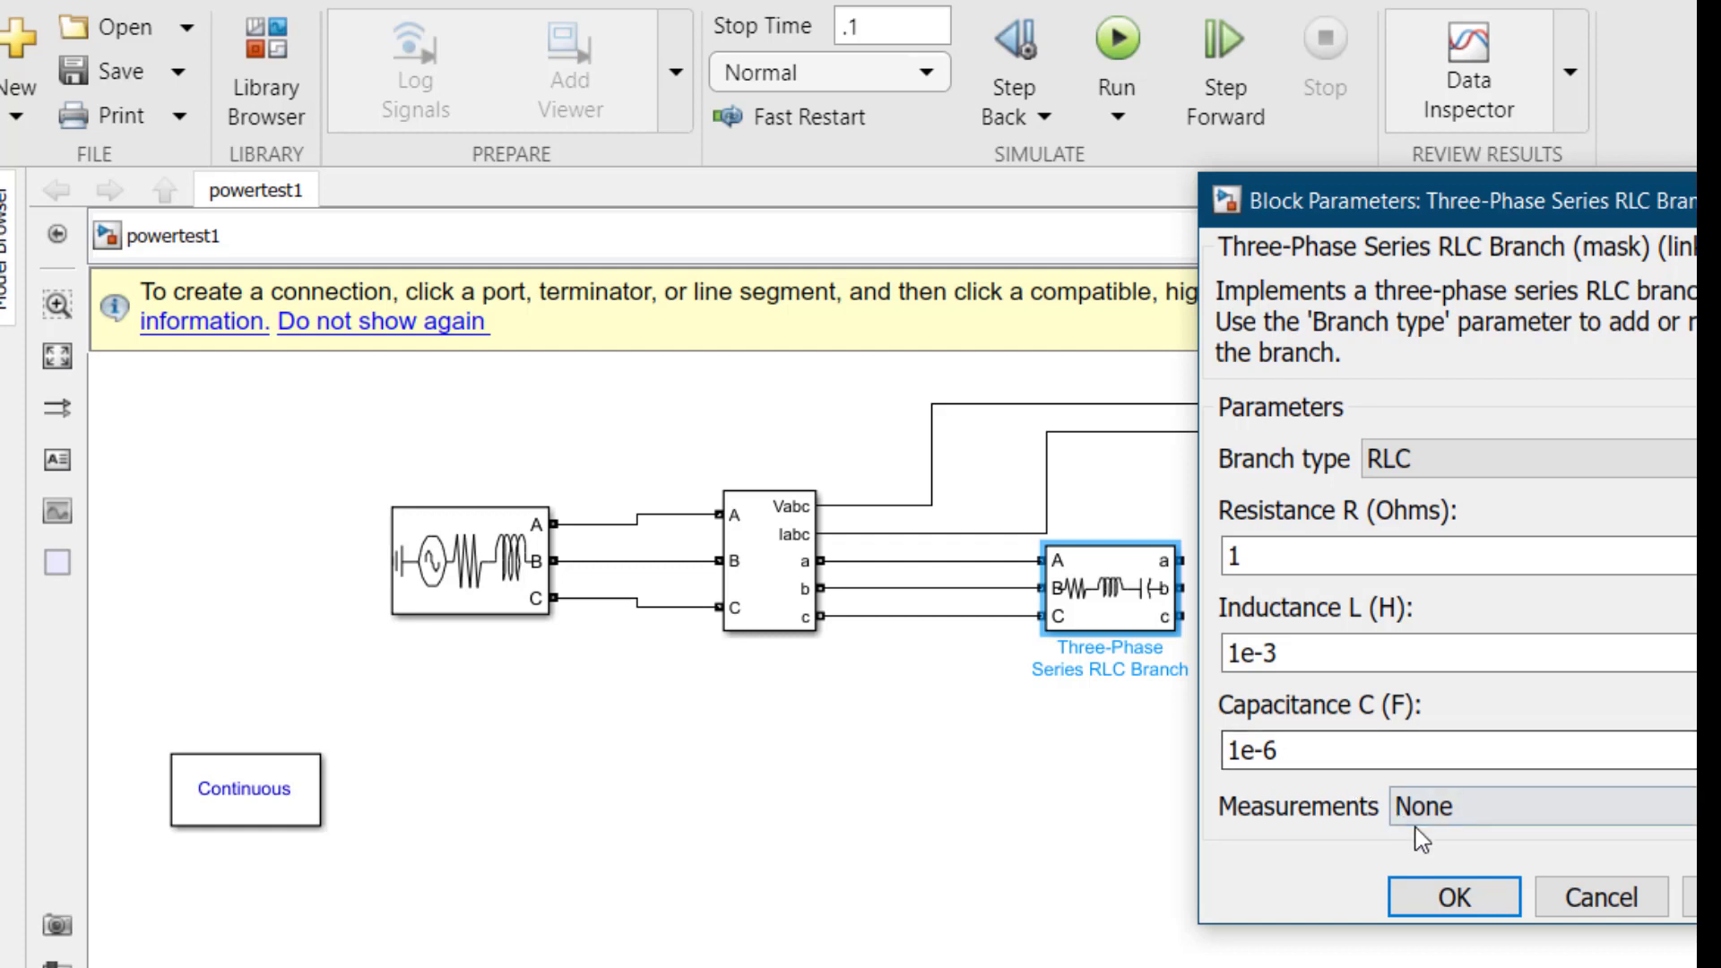
click(1496, 898)
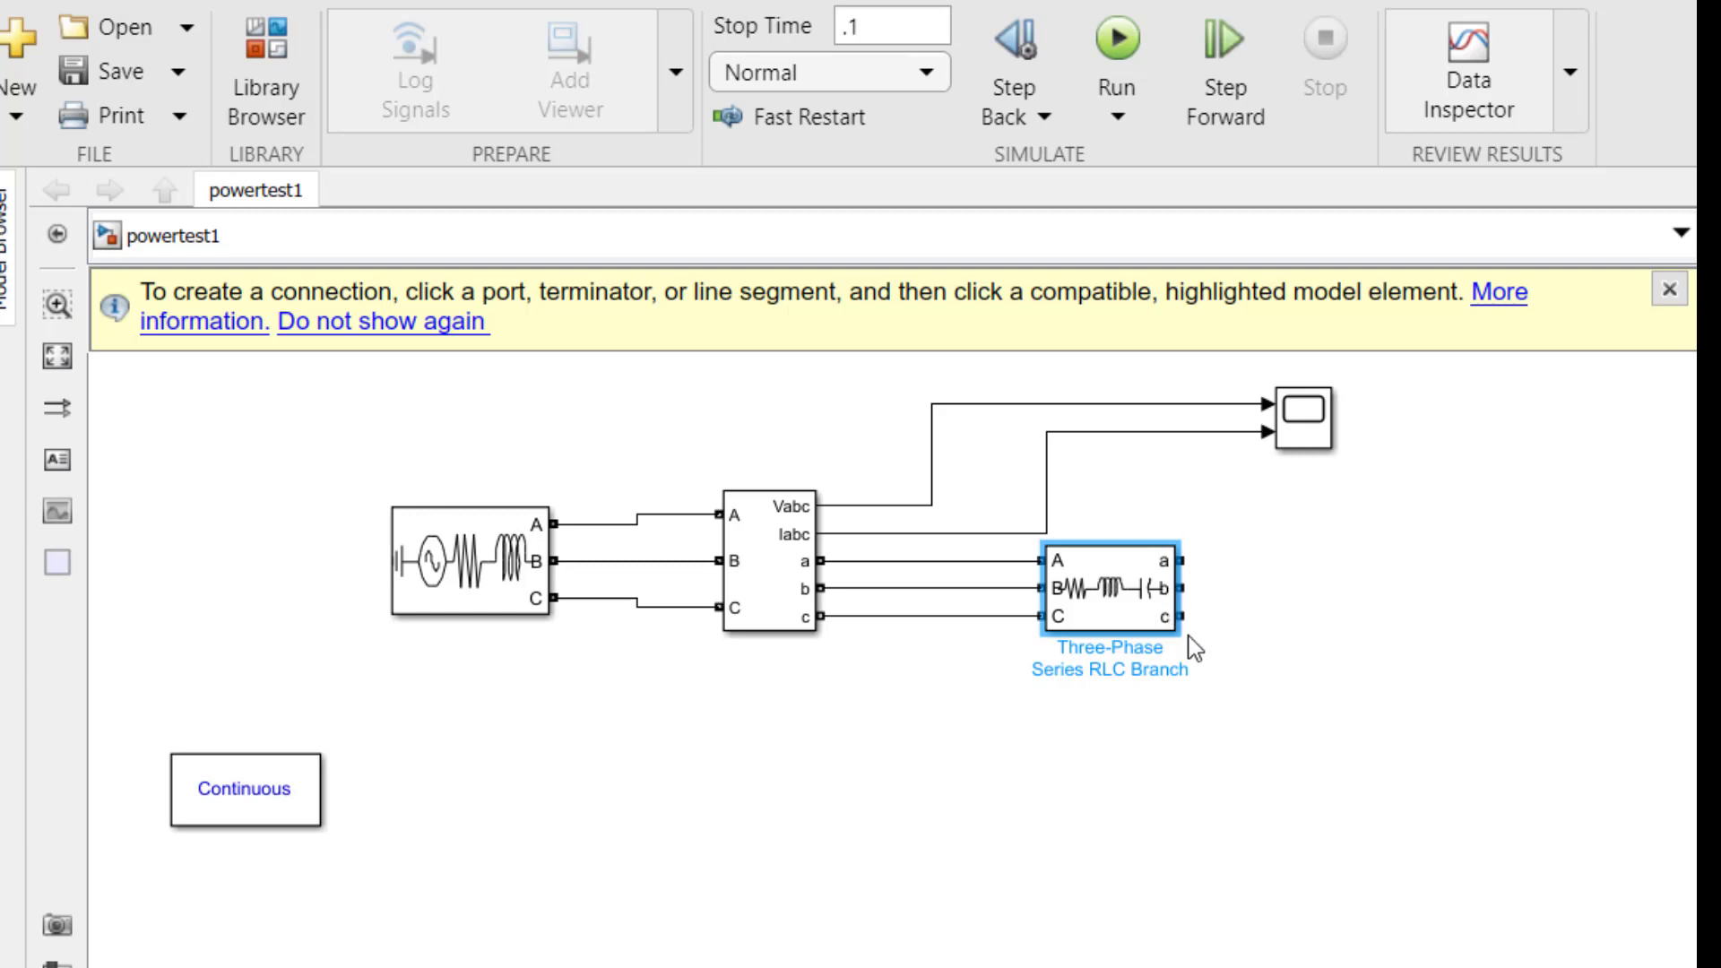
Add a Ground block from the Specialized Power Systems elements and place it below and to the right of the series RLC branch.
double_click(1044, 777)
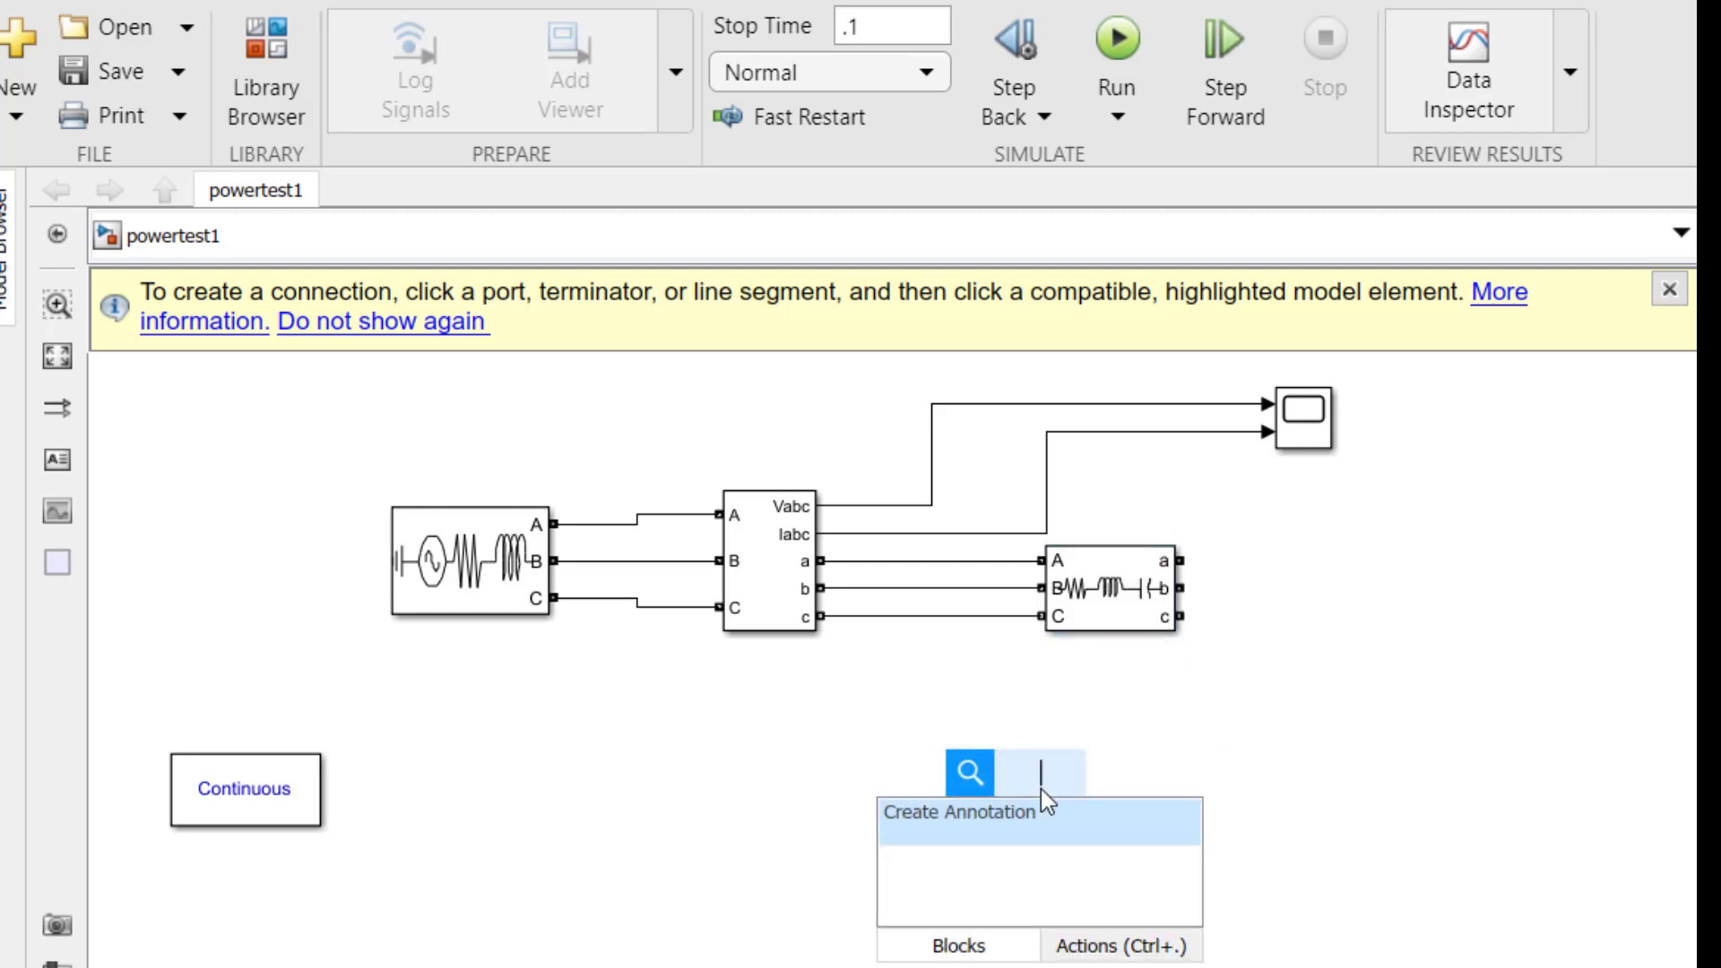
text(ground)
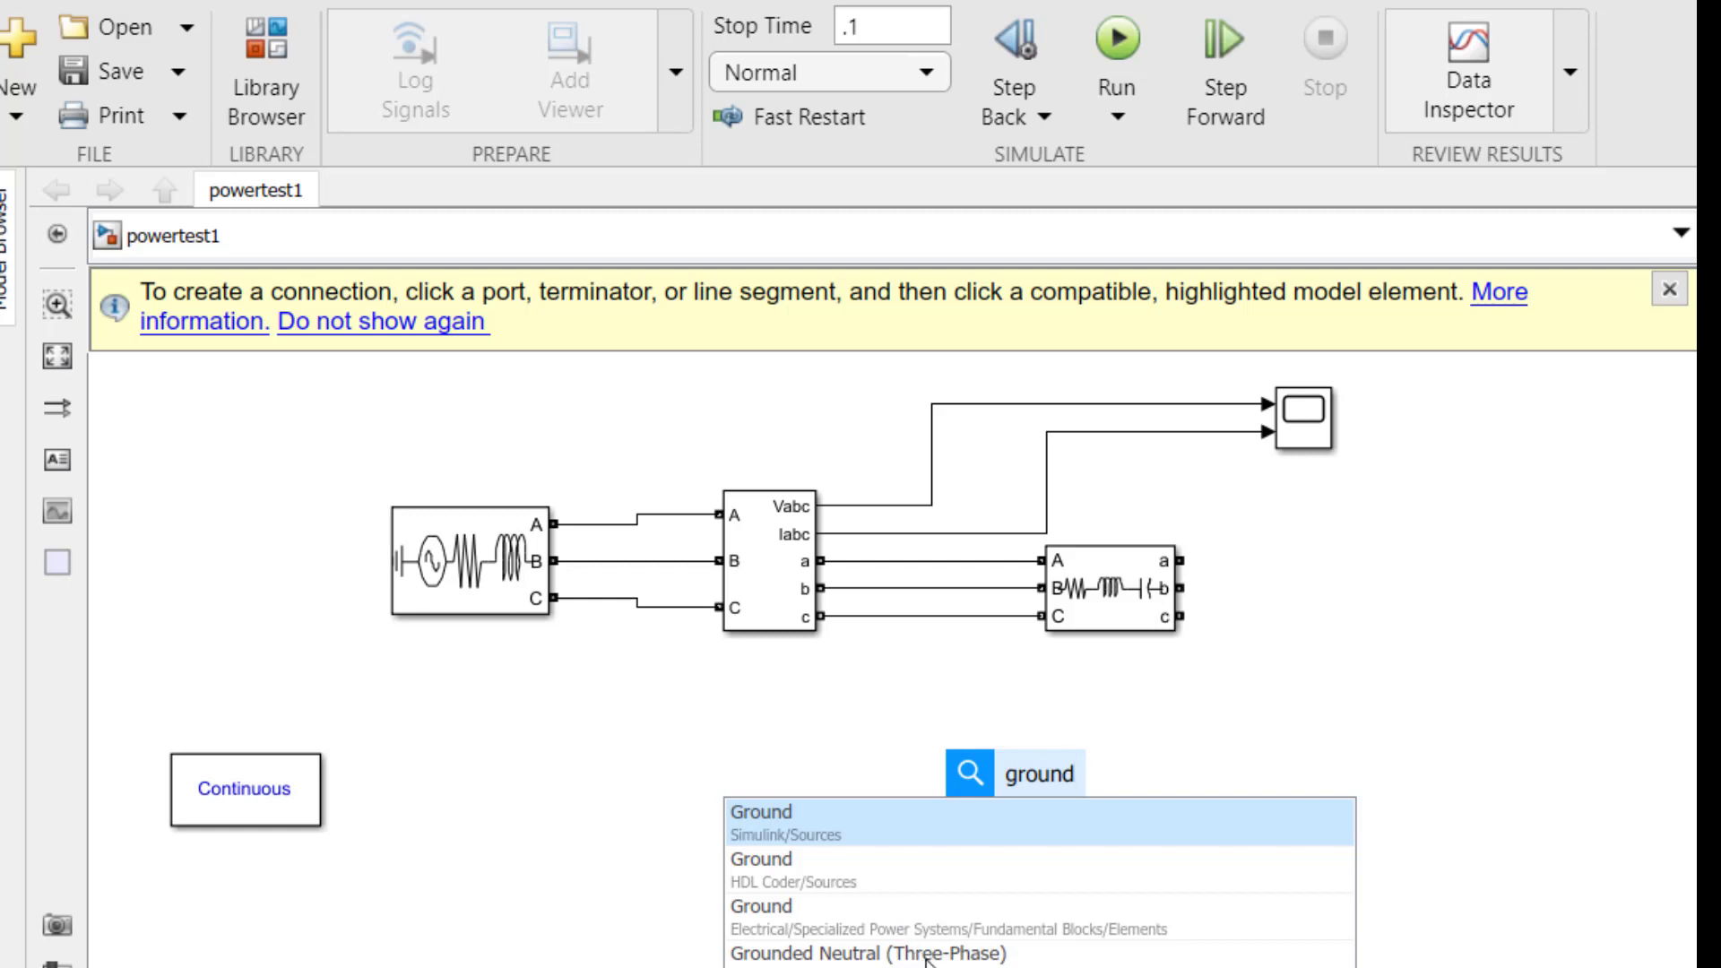
click(880, 929)
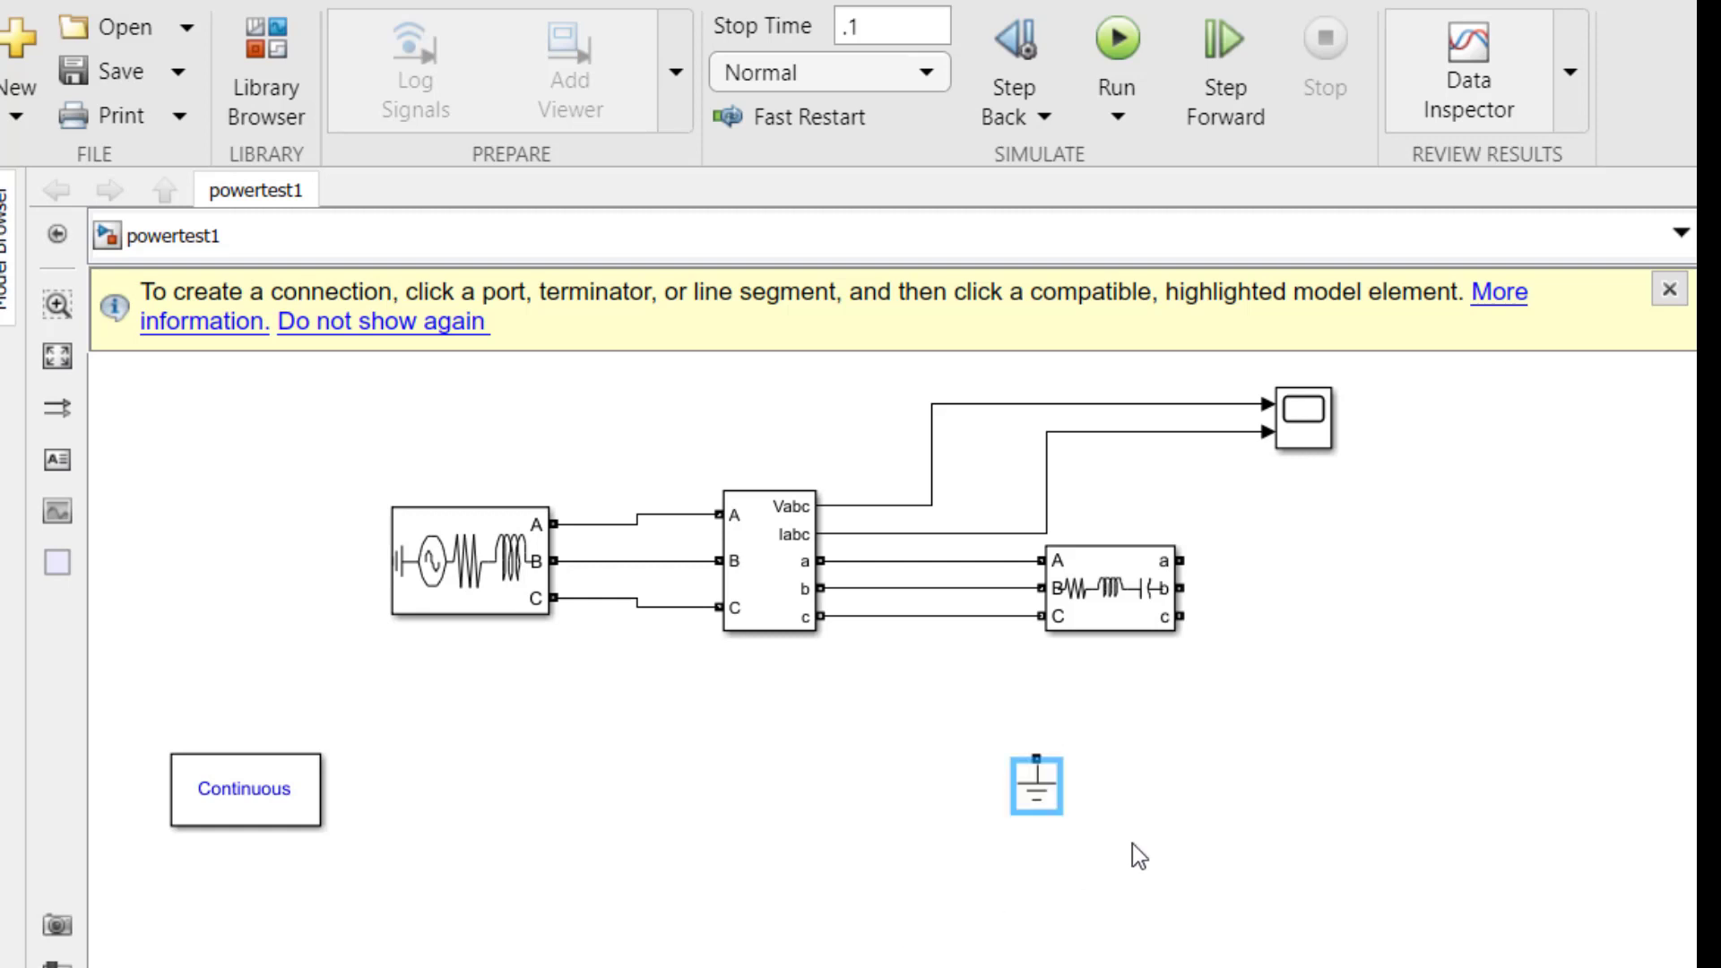
drag(1046, 789, 1364, 673)
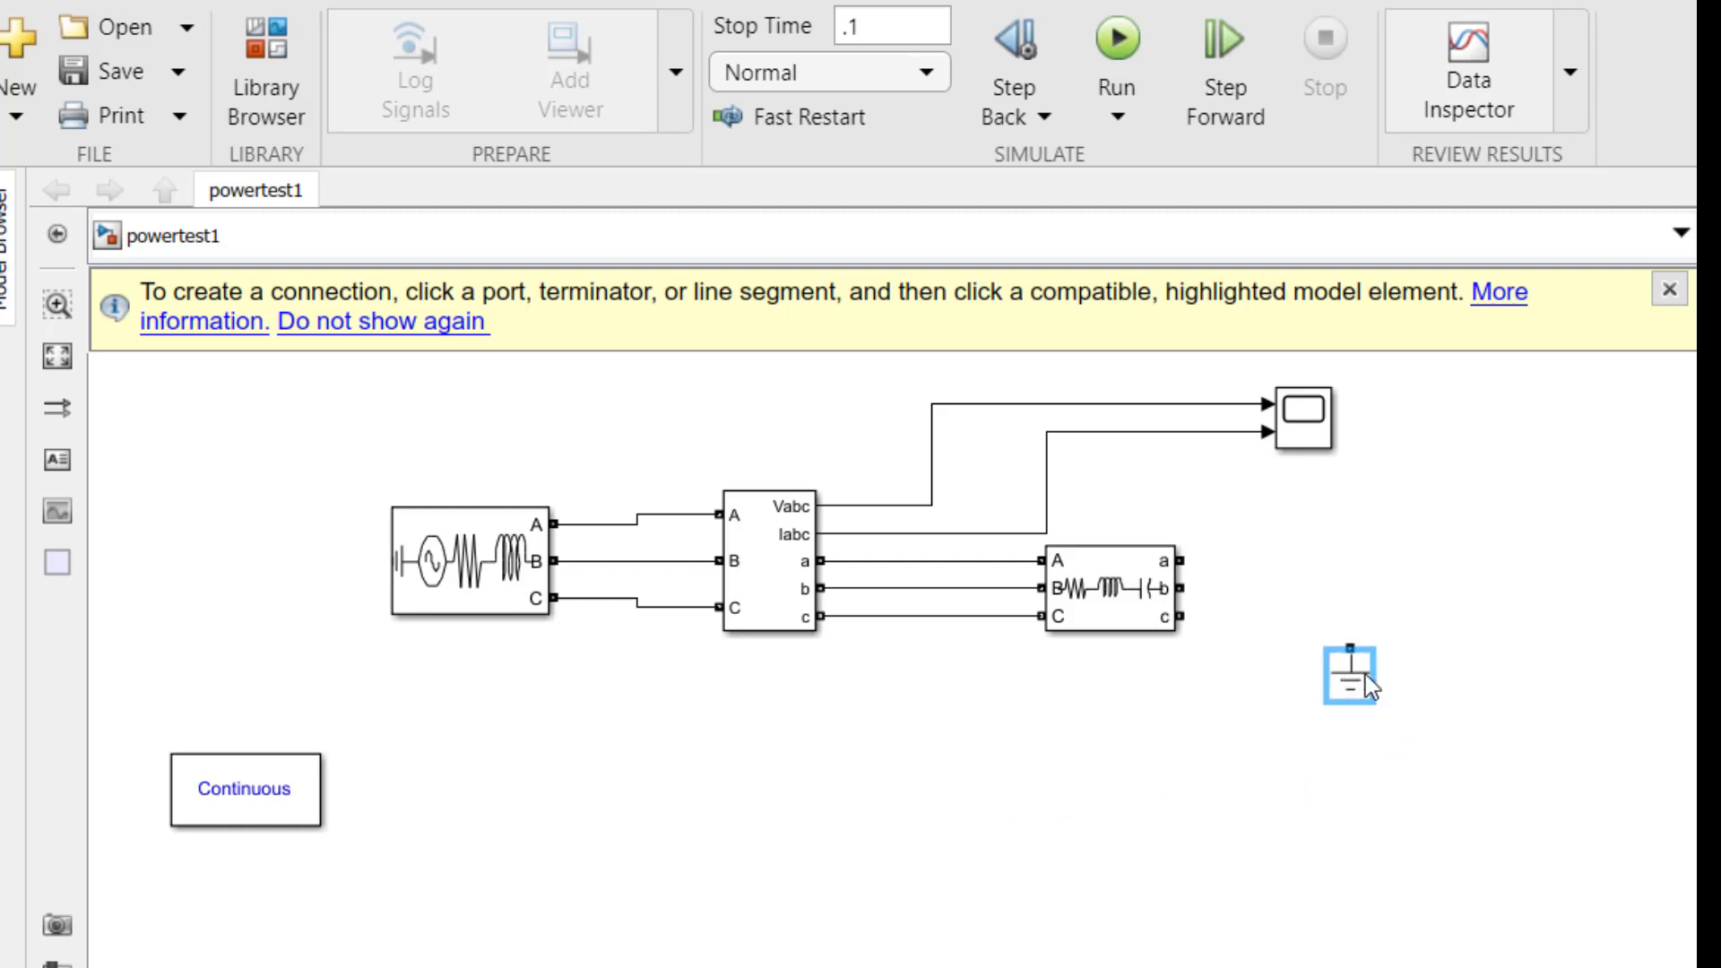
click(1328, 878)
Connect the series RLC branch's outputs a, b and c together to the Ground block.
mouse_move(1179, 560)
mouse_down()
mouse_move(1325, 588)
mouse_move(1349, 647)
mouse_up()
drag(1179, 588, 1349, 592)
drag(1179, 616, 1350, 616)
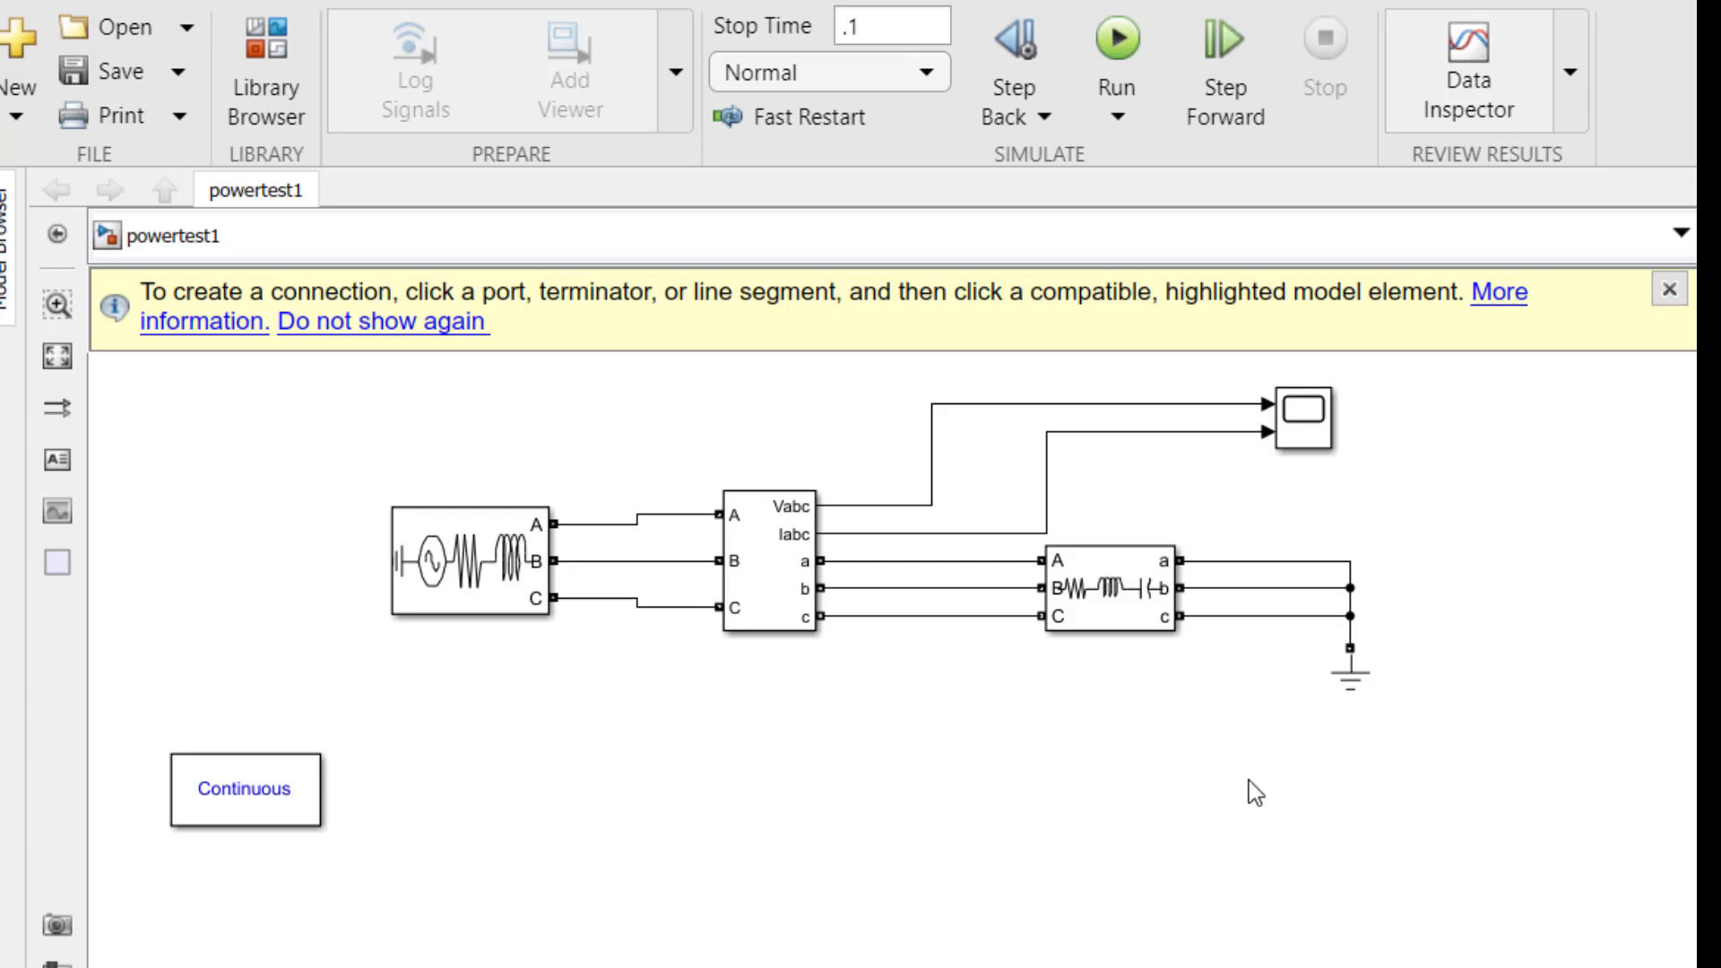
Run the simulation with the grounded series RLC branch as the load.
click(1084, 594)
click(1232, 661)
click(1115, 41)
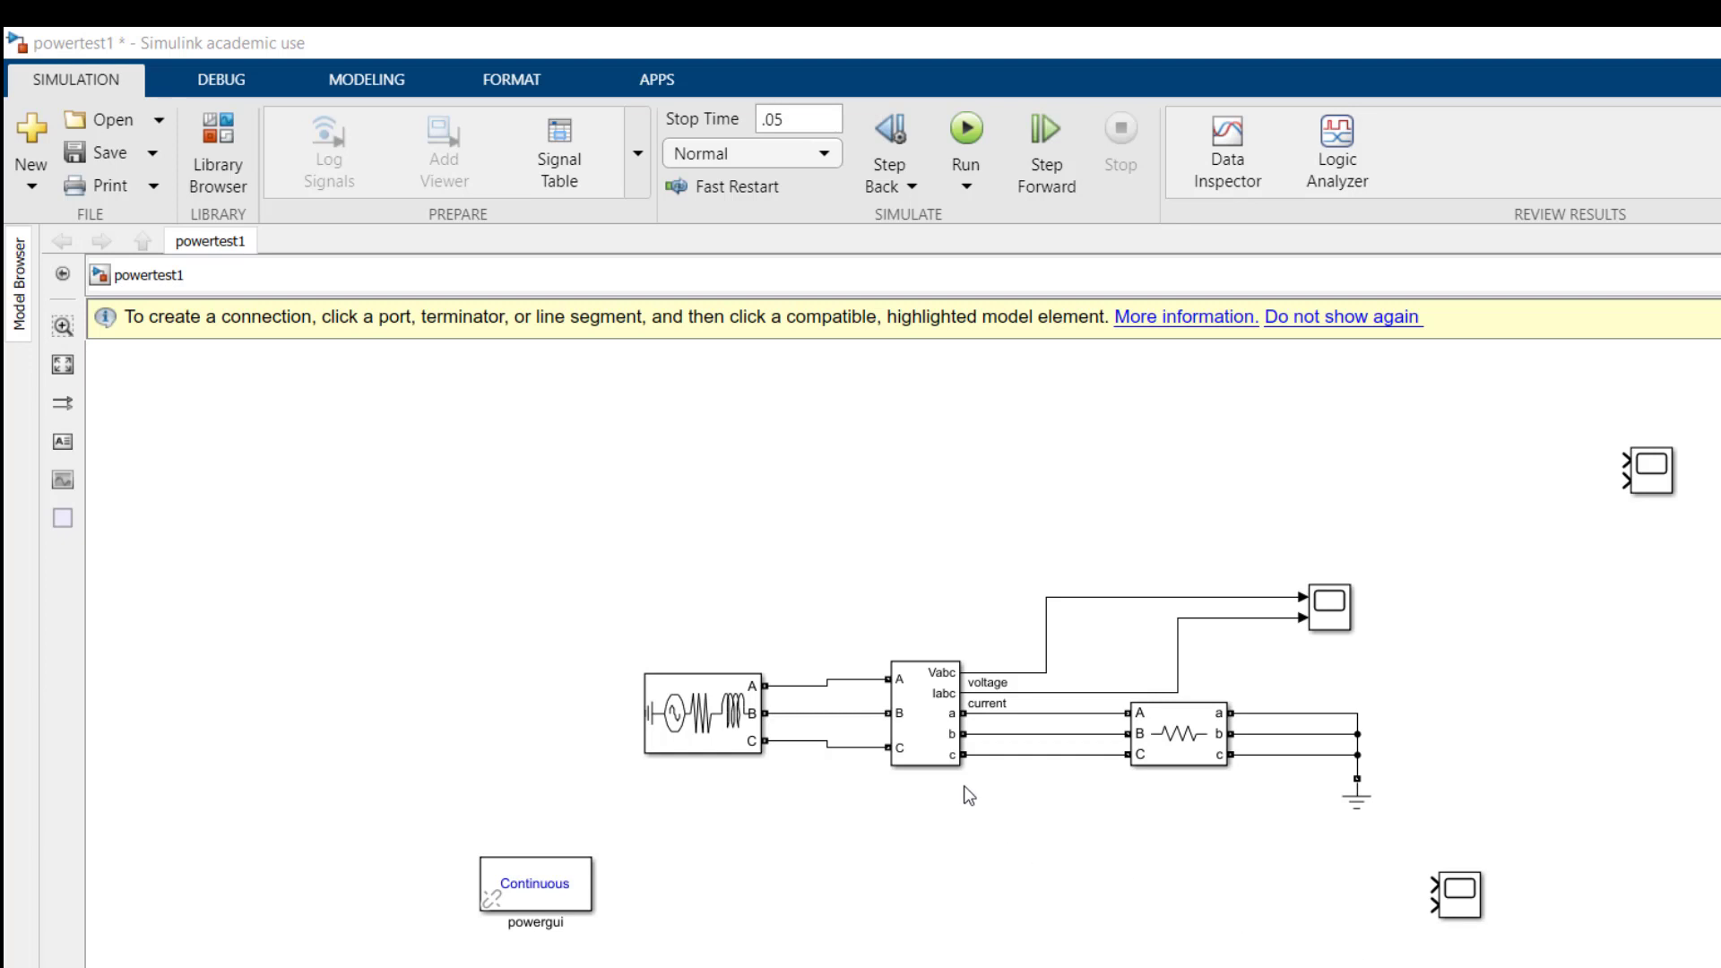
Add a Voltage Measurement block and place it below the phase lines between the V-I measurement block and the resistive branch.
double_click(948, 882)
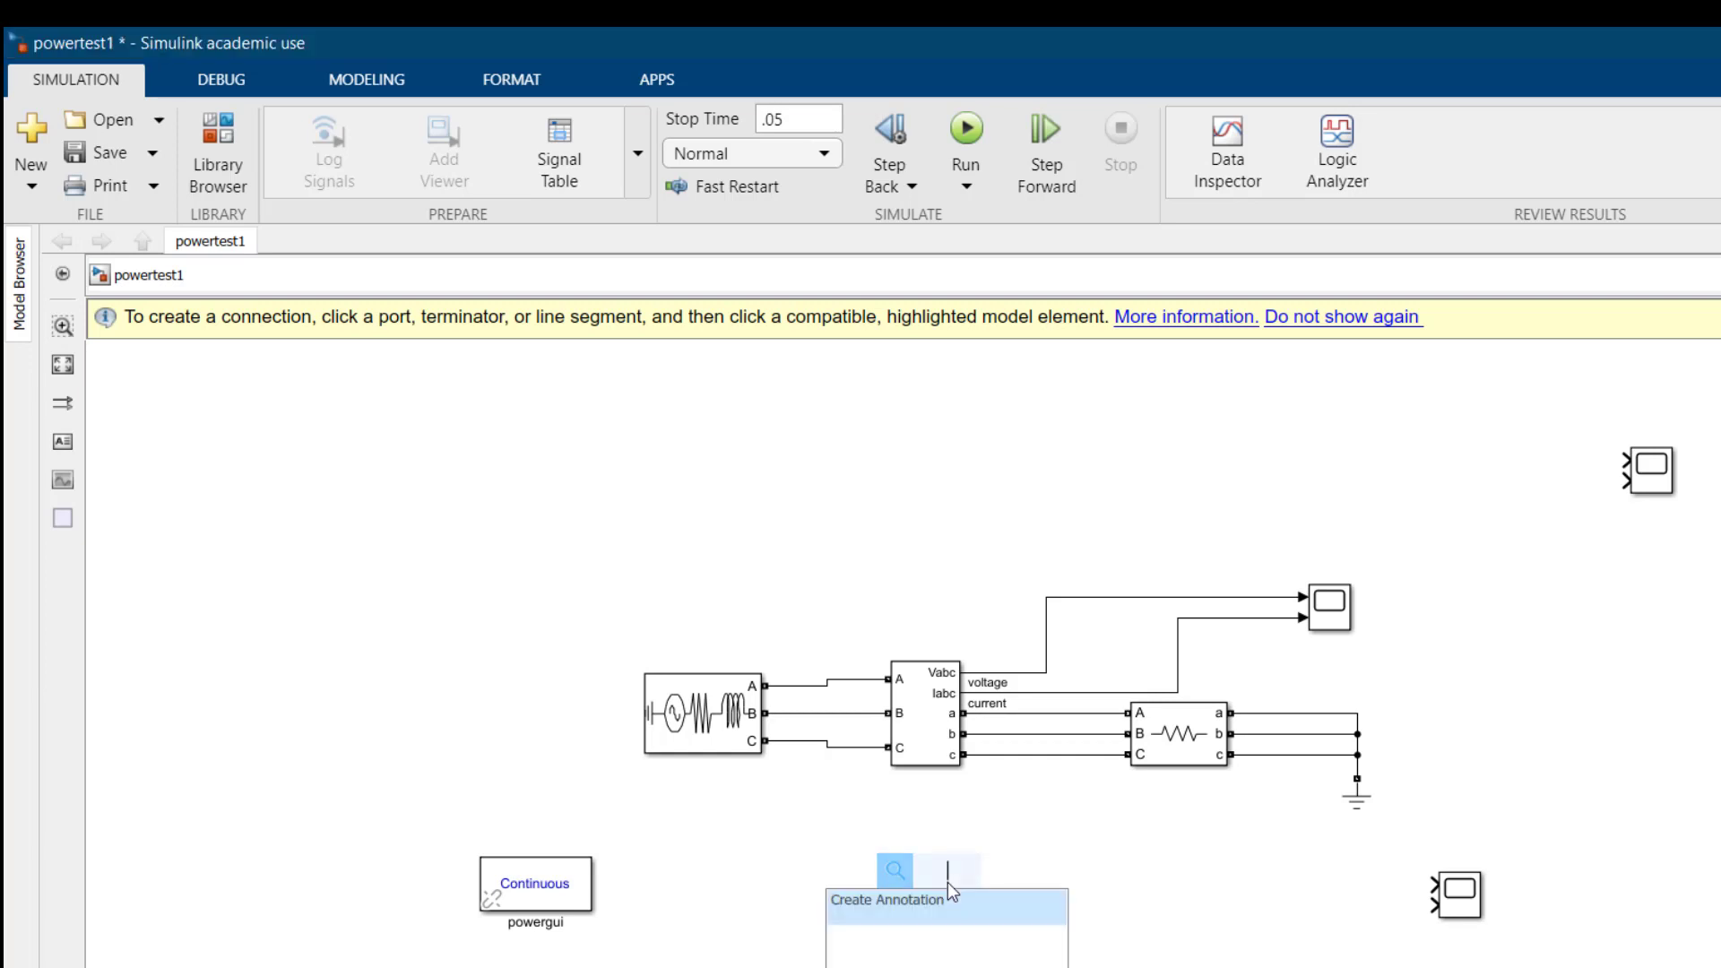
text(v)
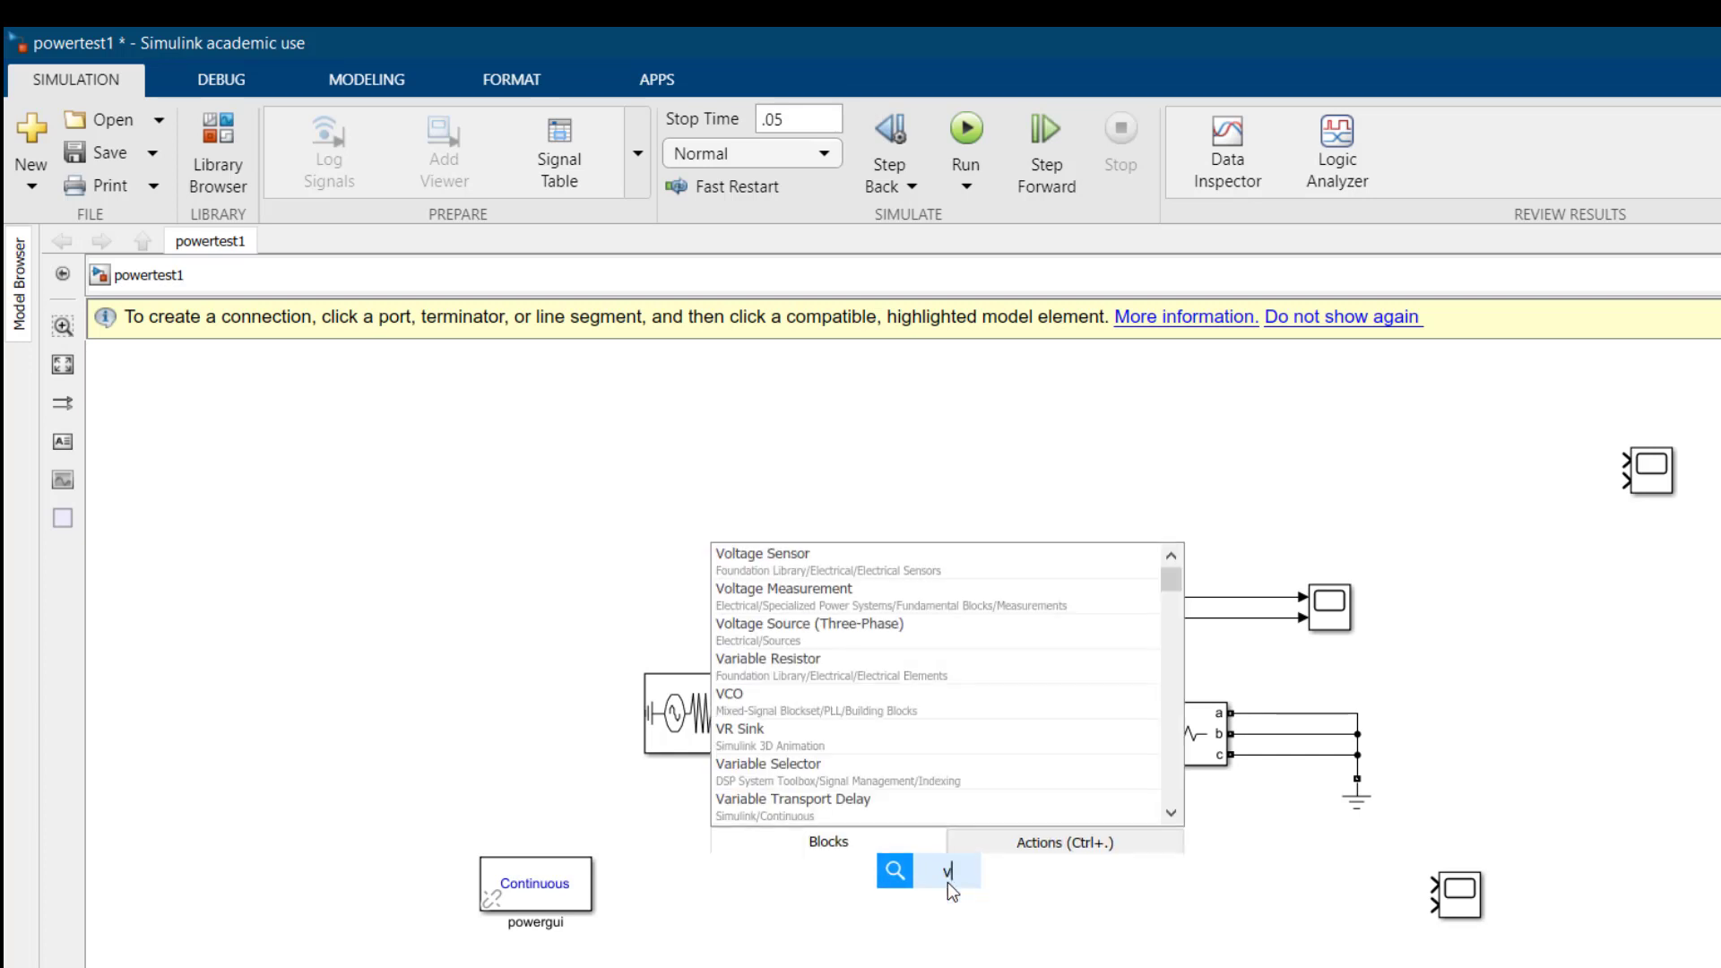
text(oltage)
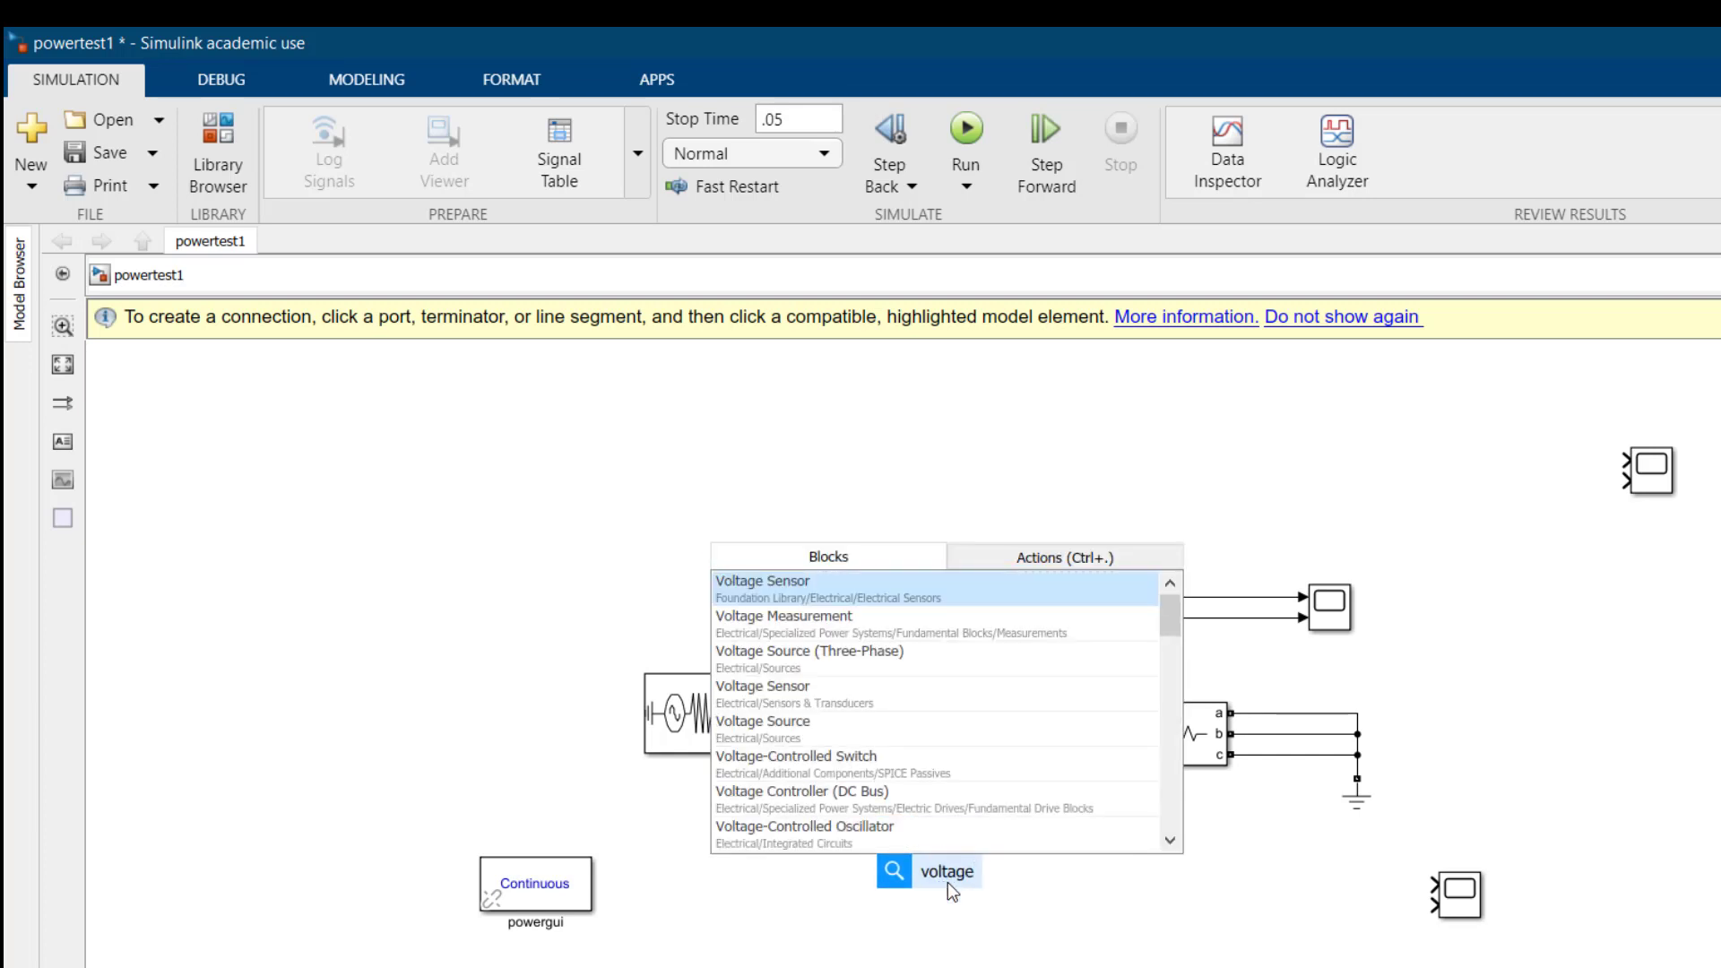
click(853, 626)
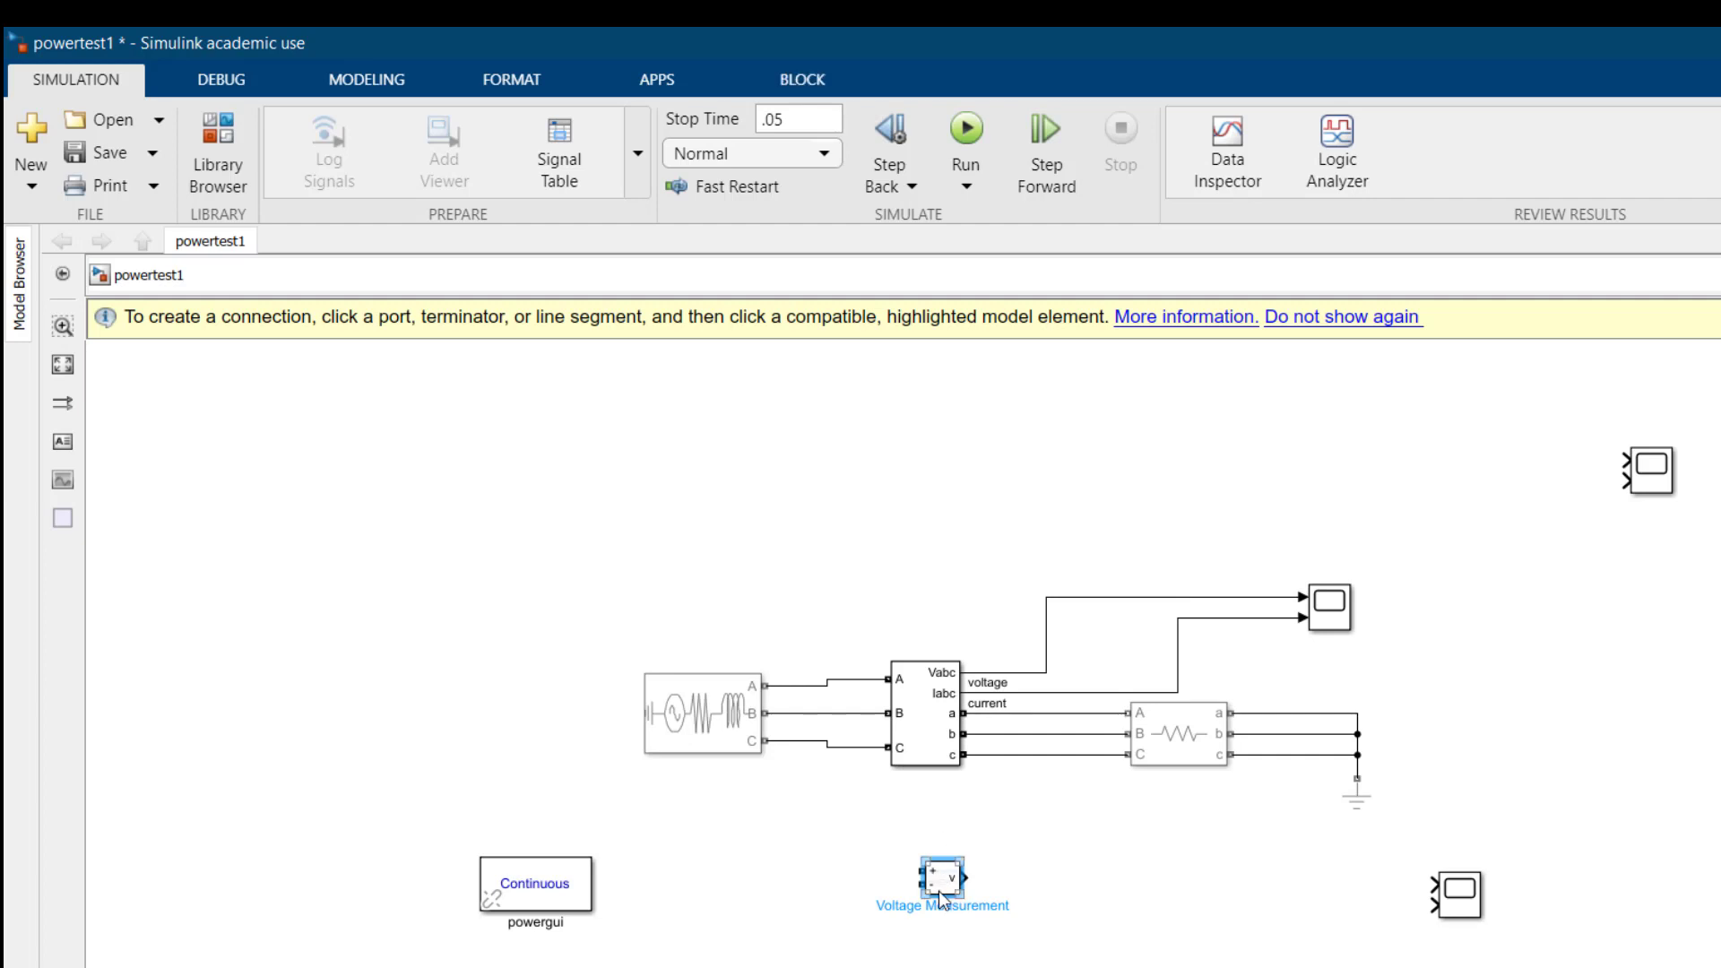
drag(938, 891, 1071, 853)
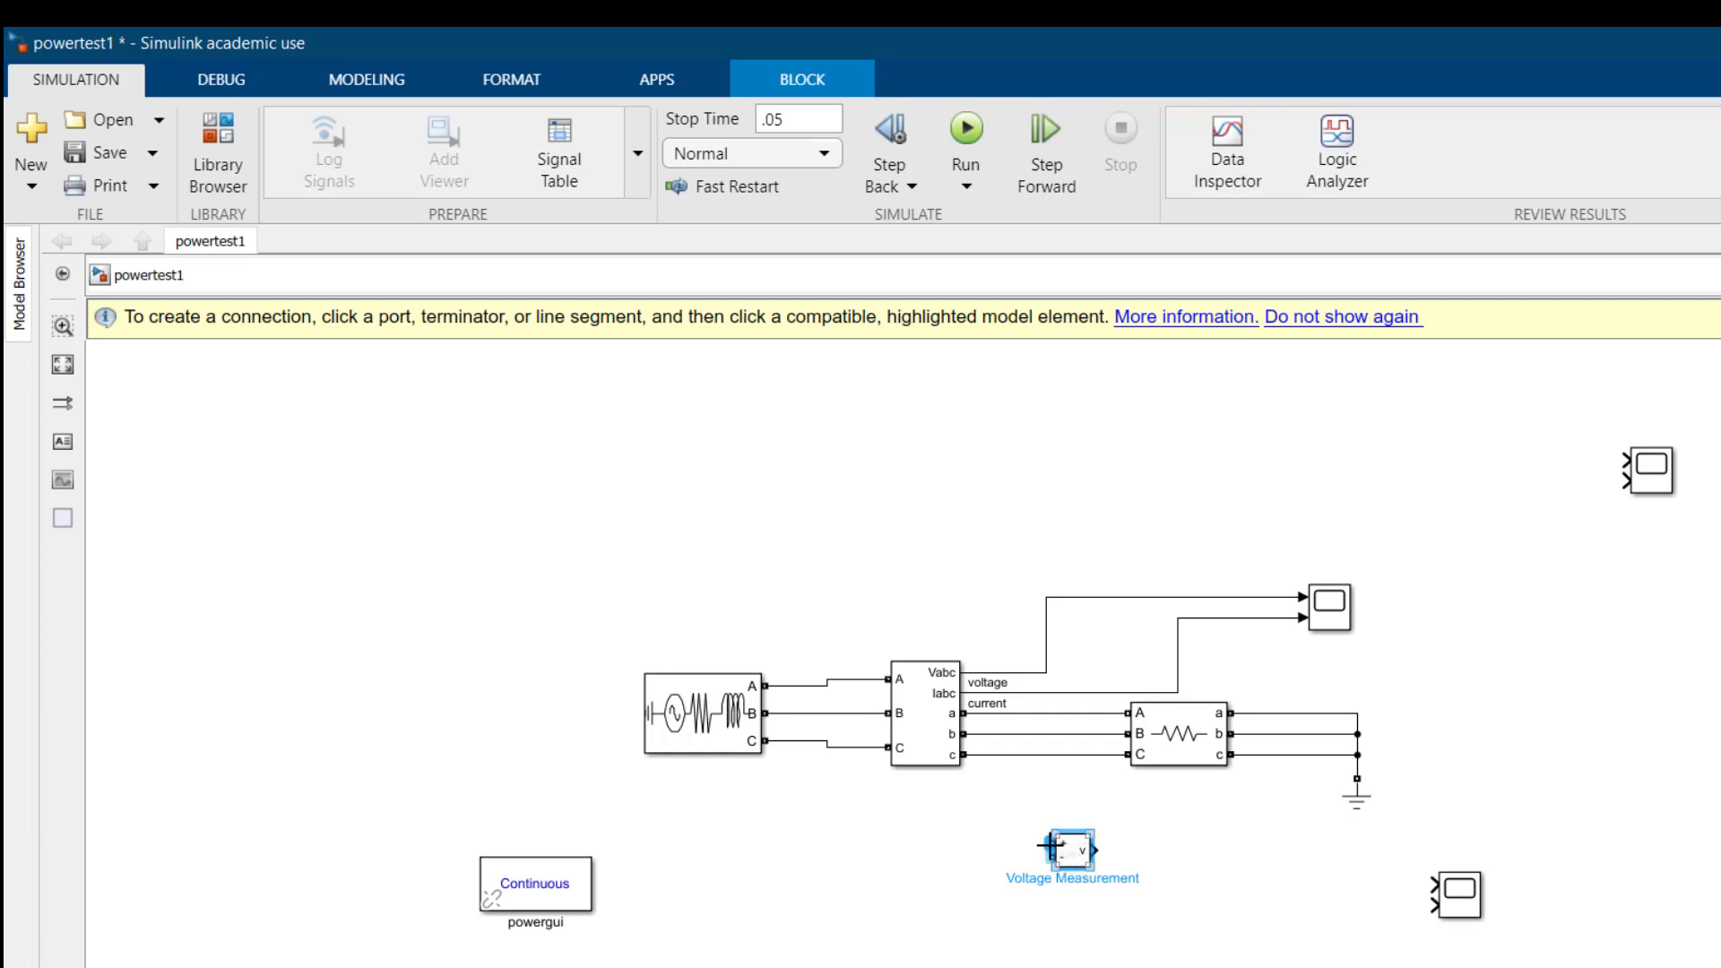
Connect the Voltage Measurement's plus input to phase b, its minus input to phase c, and its output to the lower Scope's first input.
drag(1048, 844, 1006, 735)
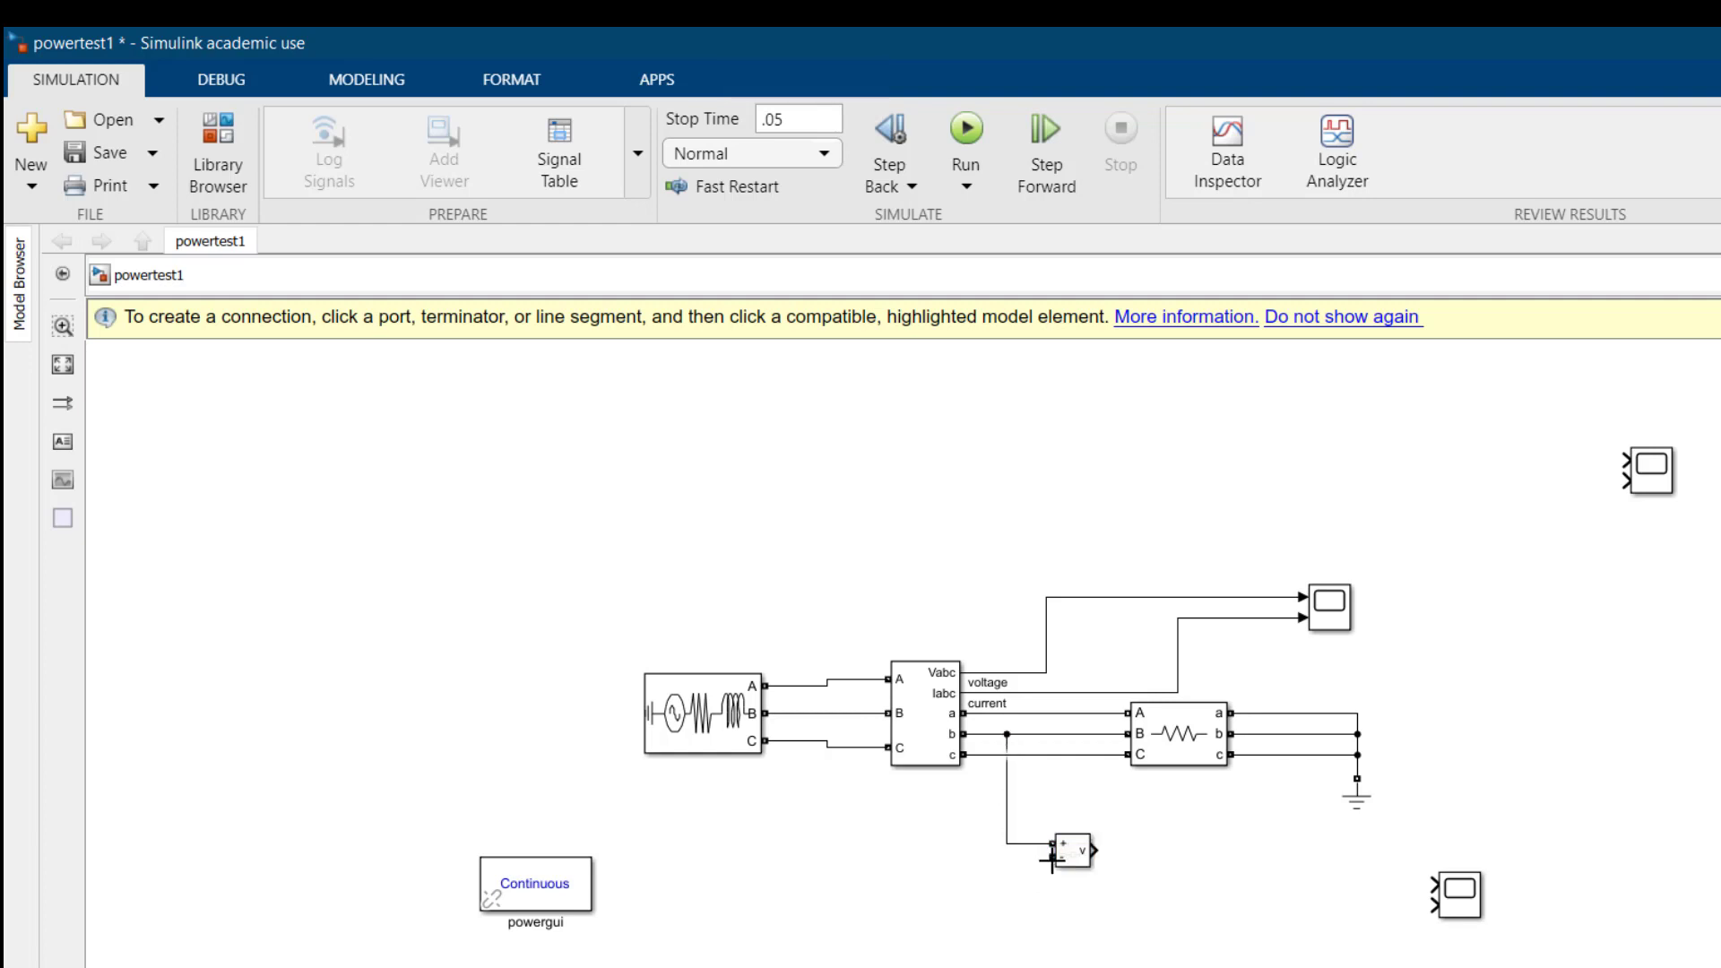
drag(1005, 857, 991, 755)
drag(1094, 850, 1432, 884)
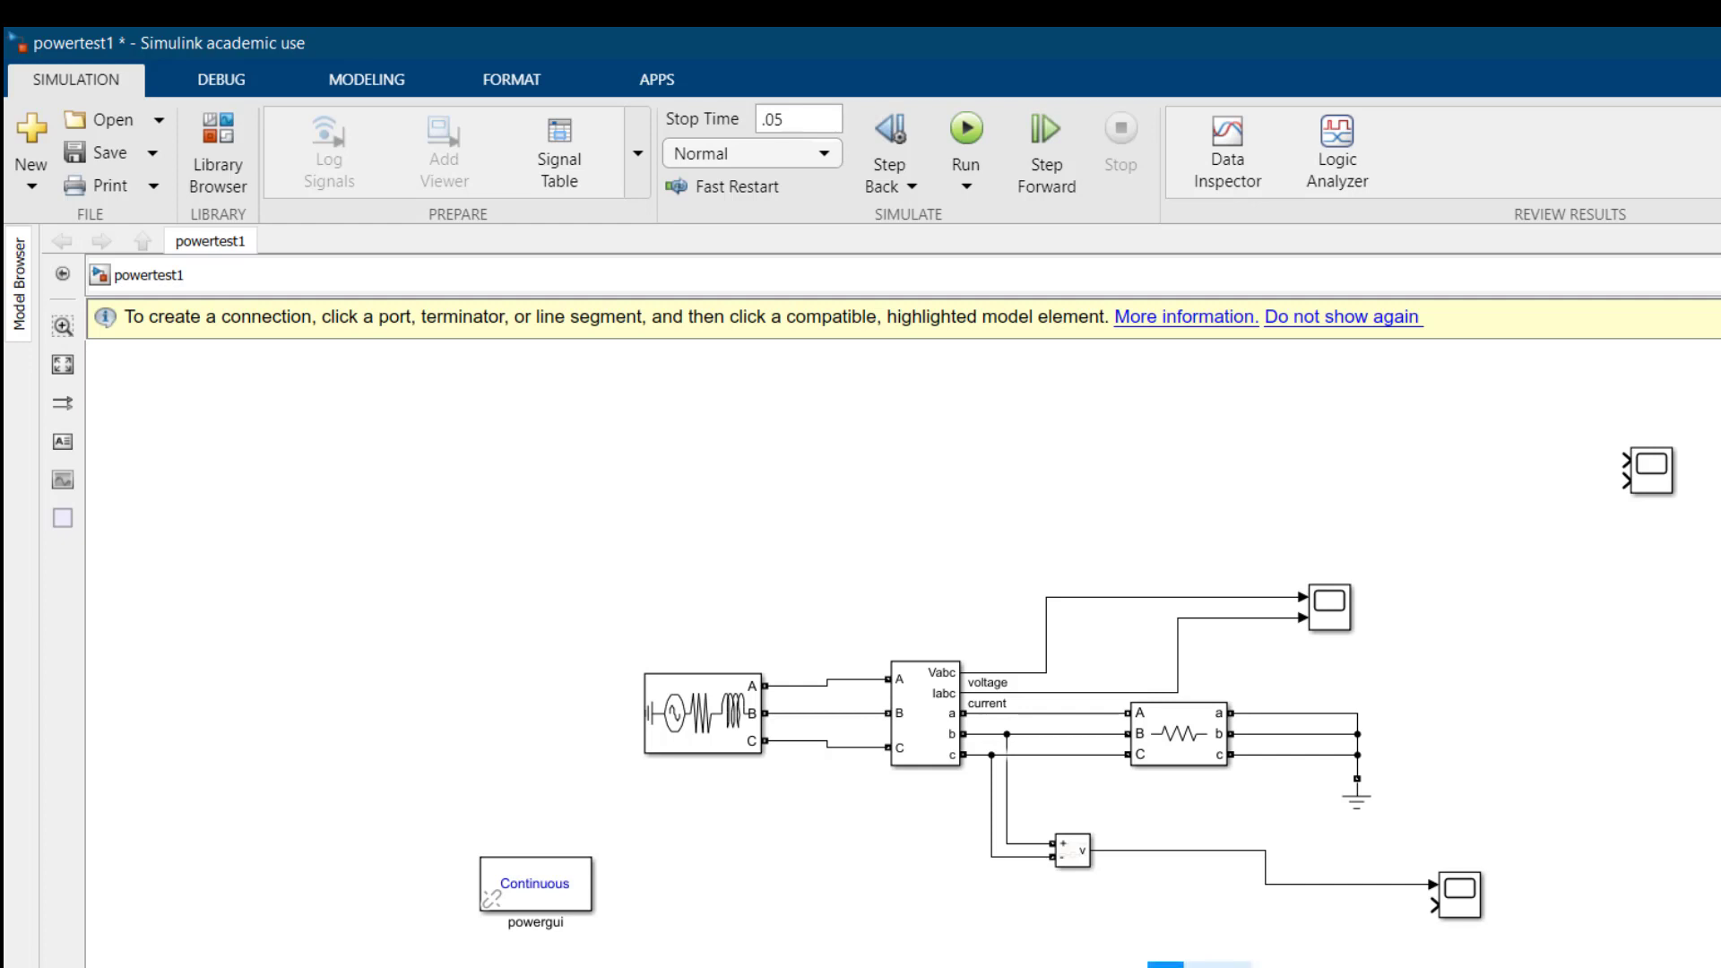
Add a Current Measurement block from the Specialized Power Systems measurements and place it just below the resistive branch.
text(current)
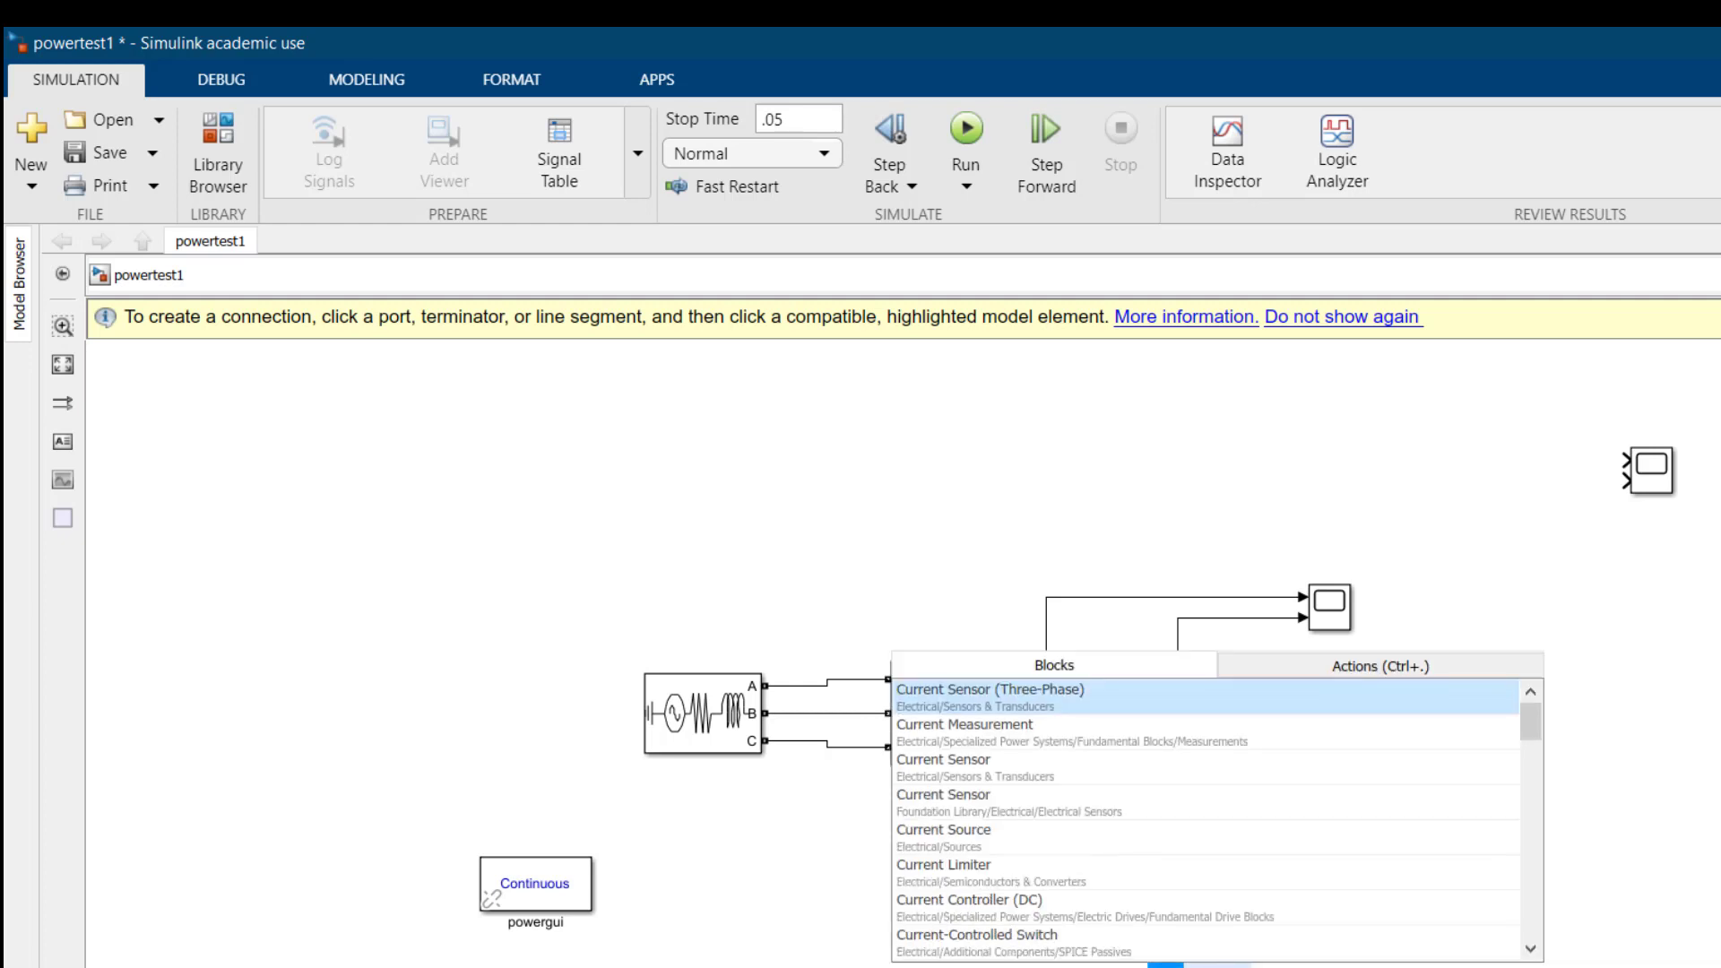
click(1029, 733)
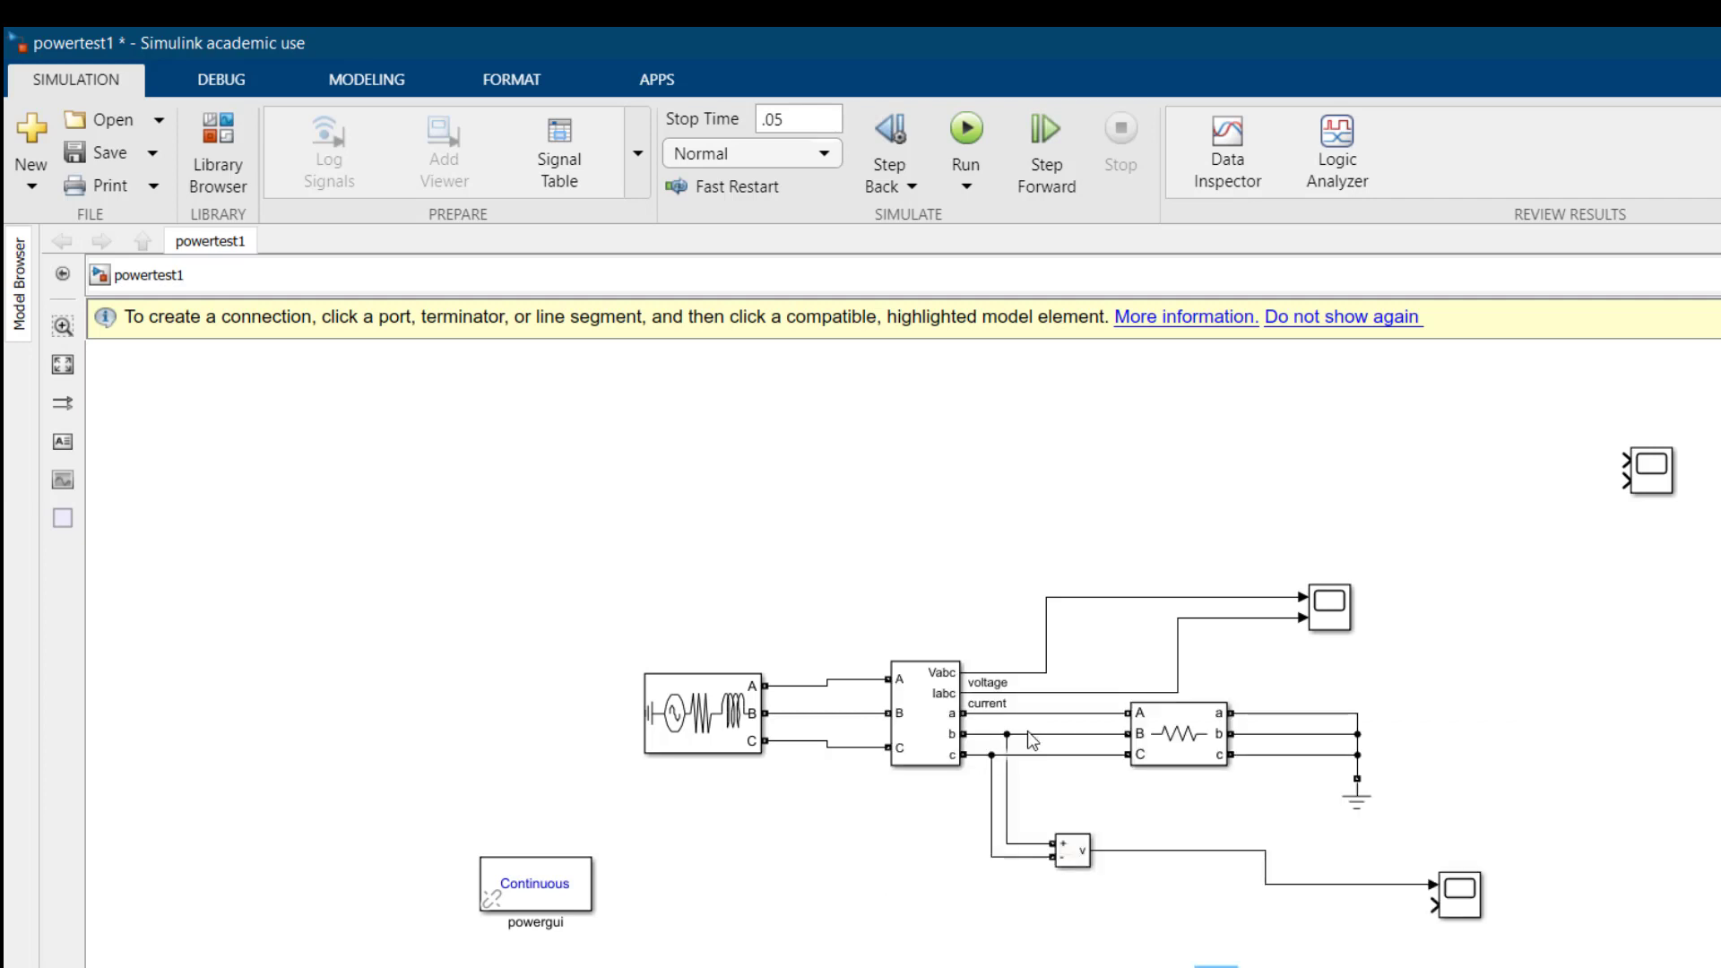
drag(1205, 967, 1204, 811)
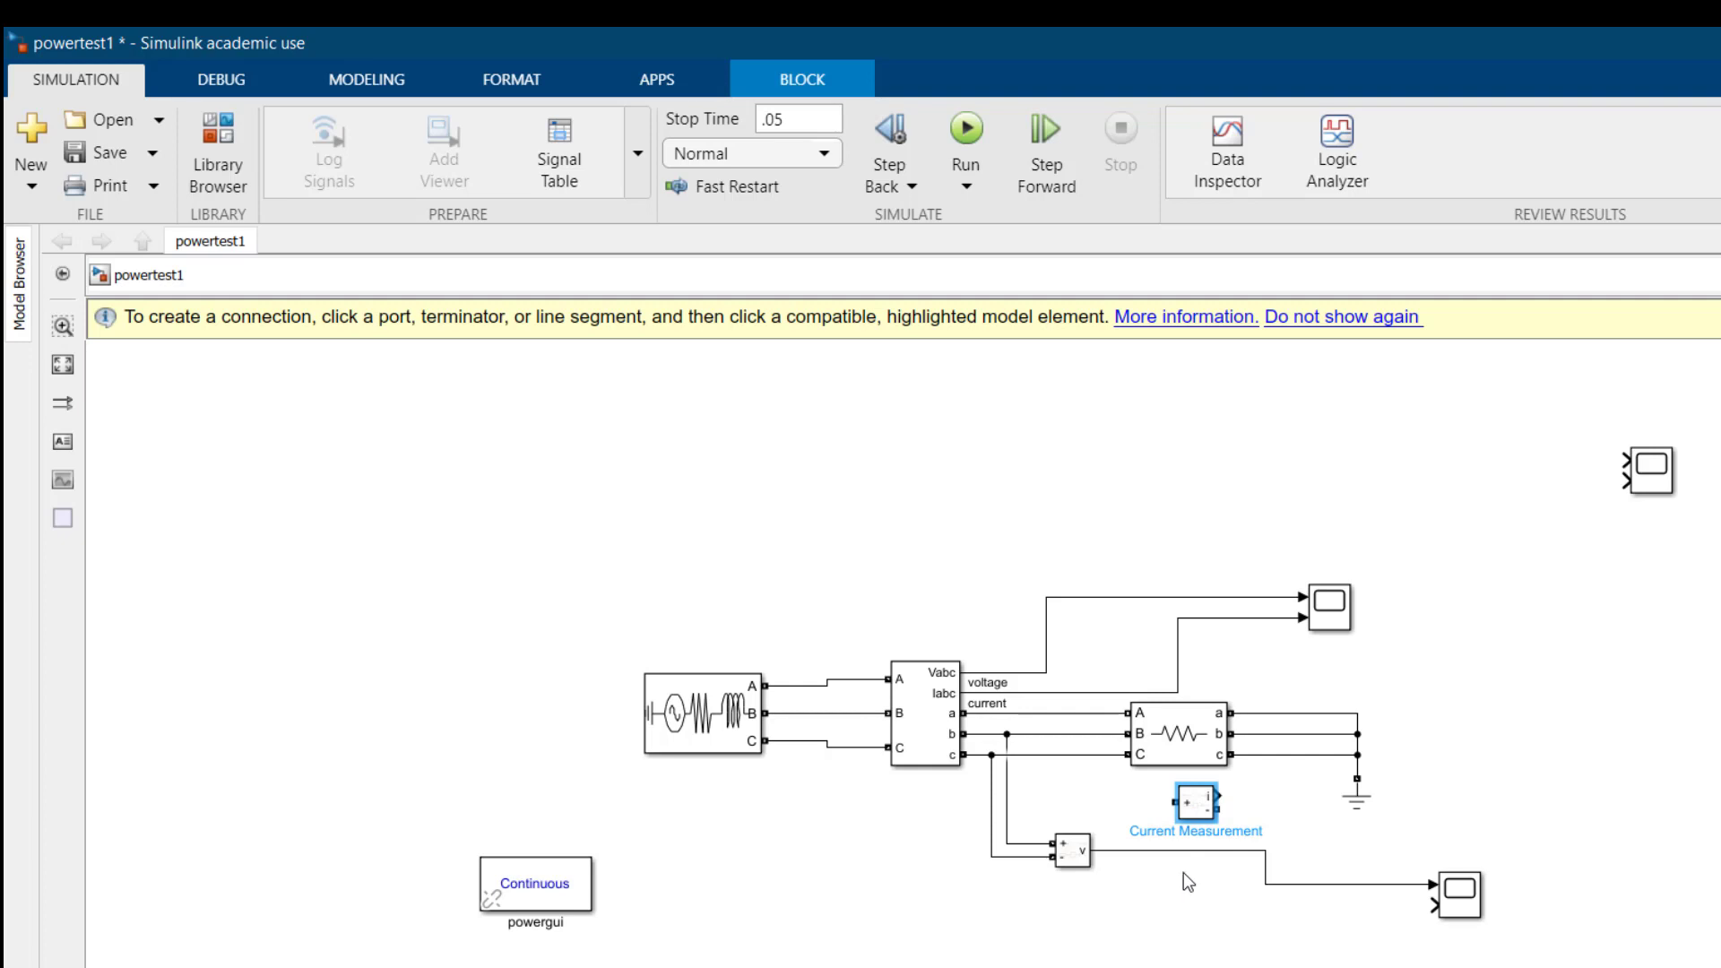
Replace the direct phase a line to the load with the Current Measurement in series, and connect its i output to the lower Scope's second input.
click(1056, 714)
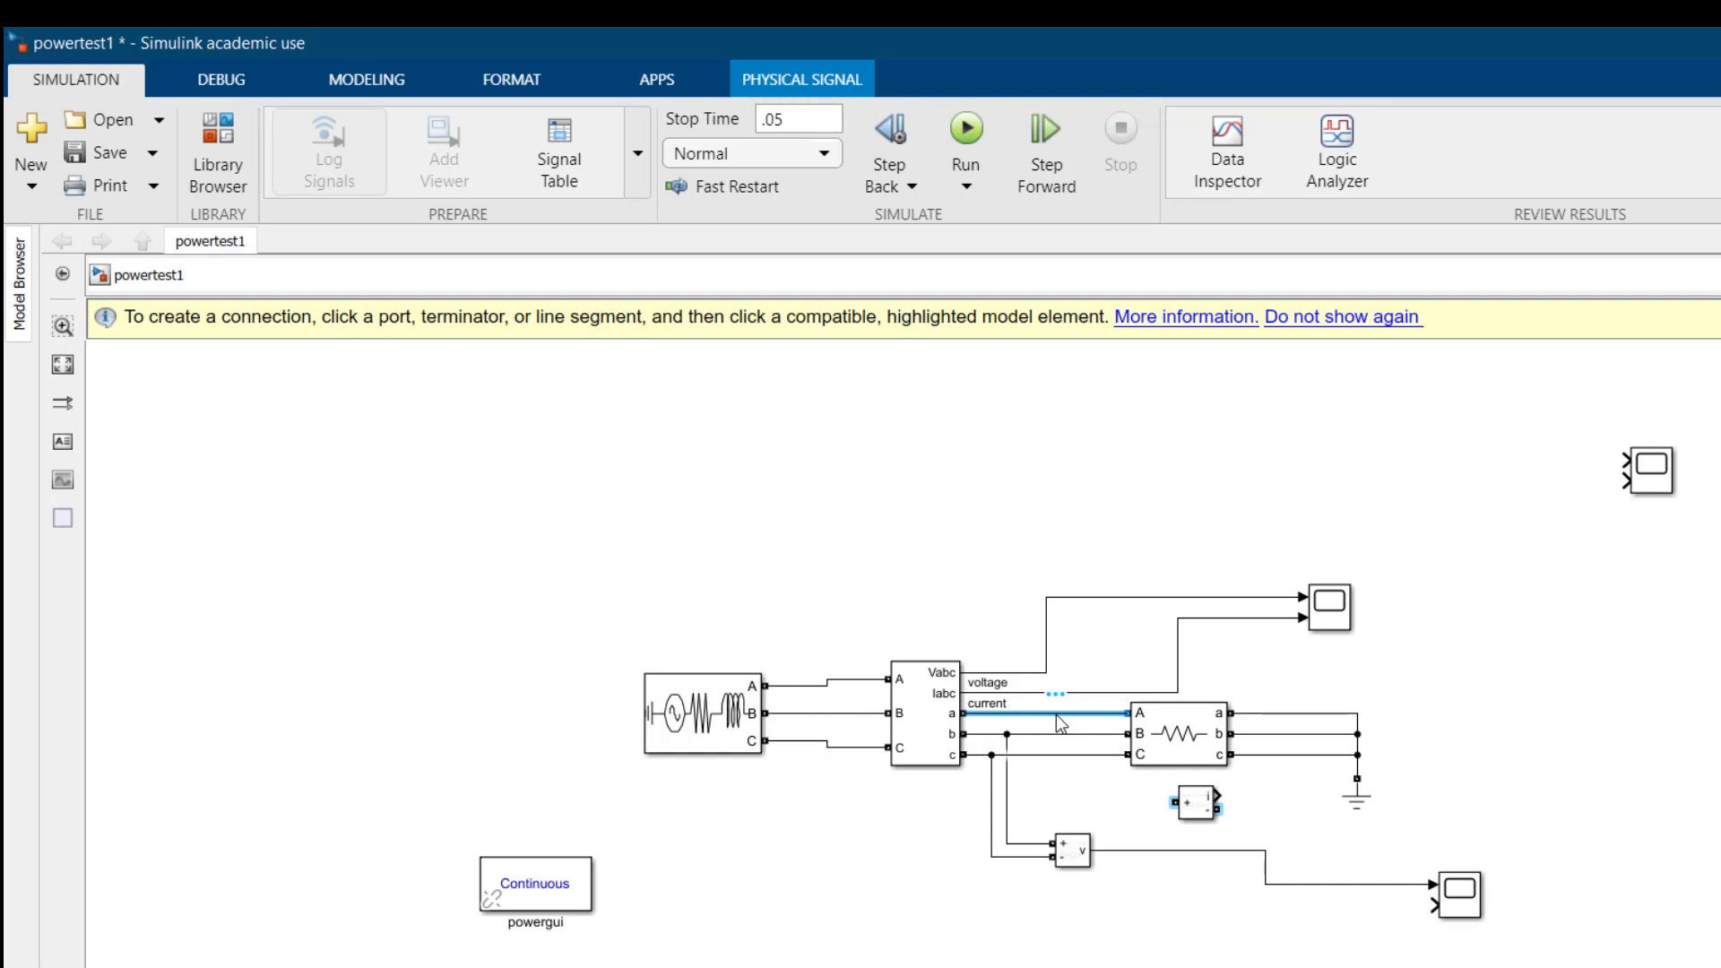
key(Delete)
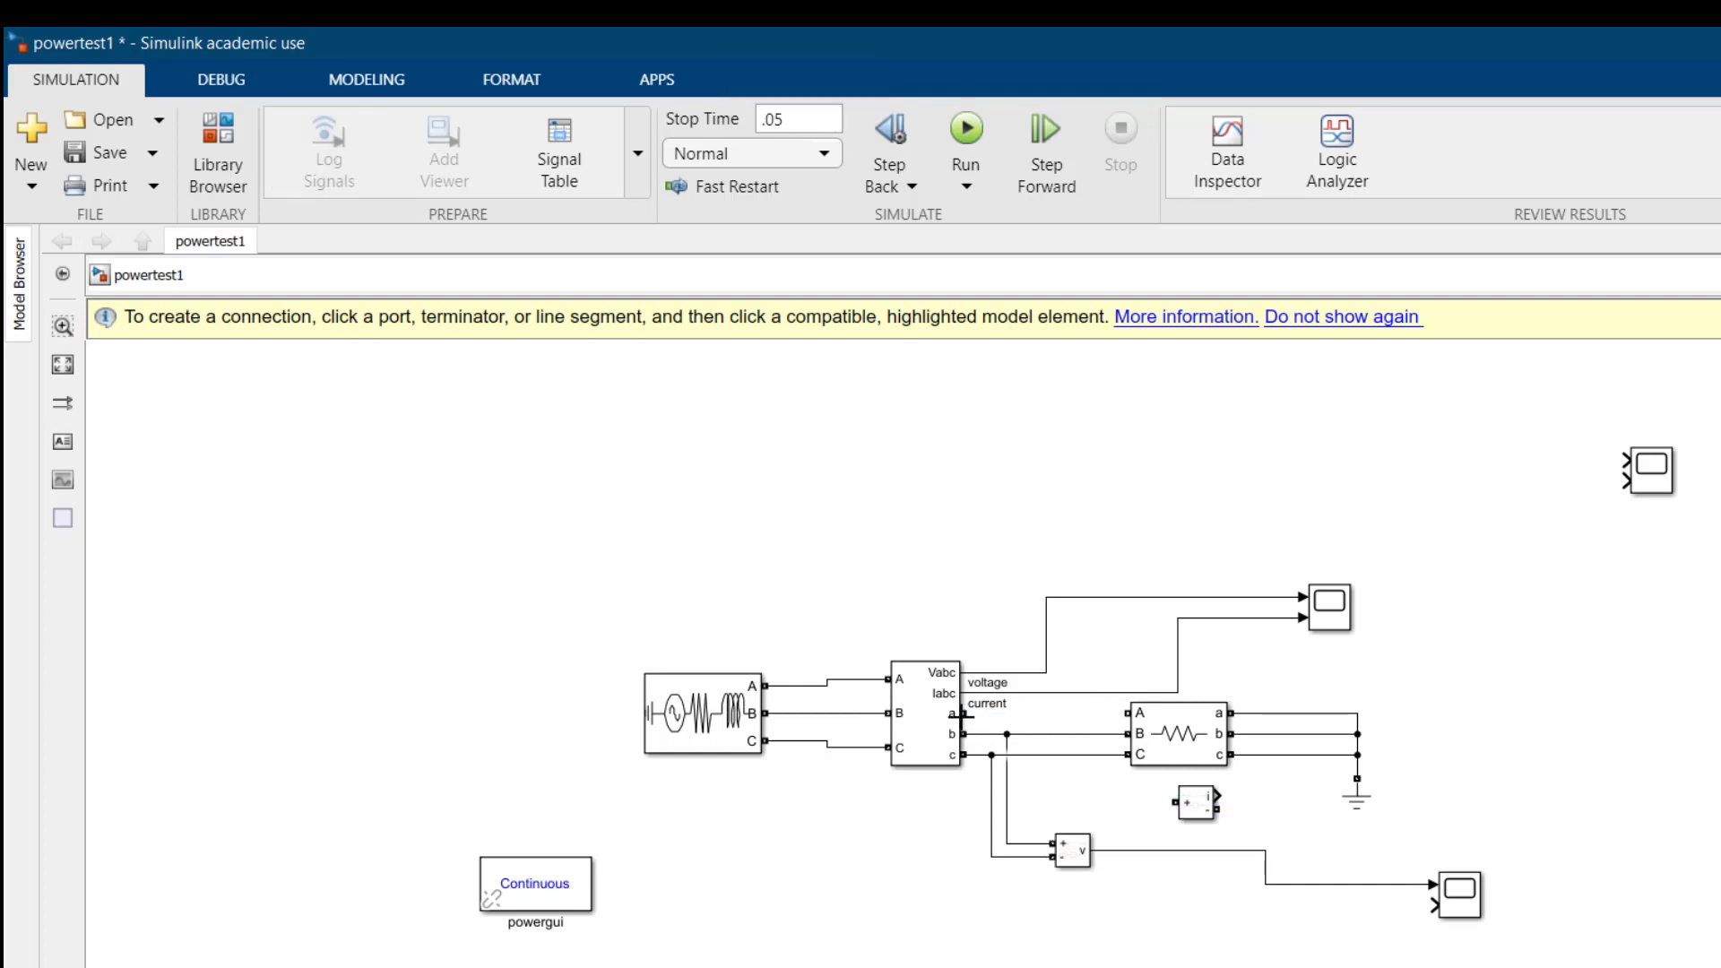
click(964, 712)
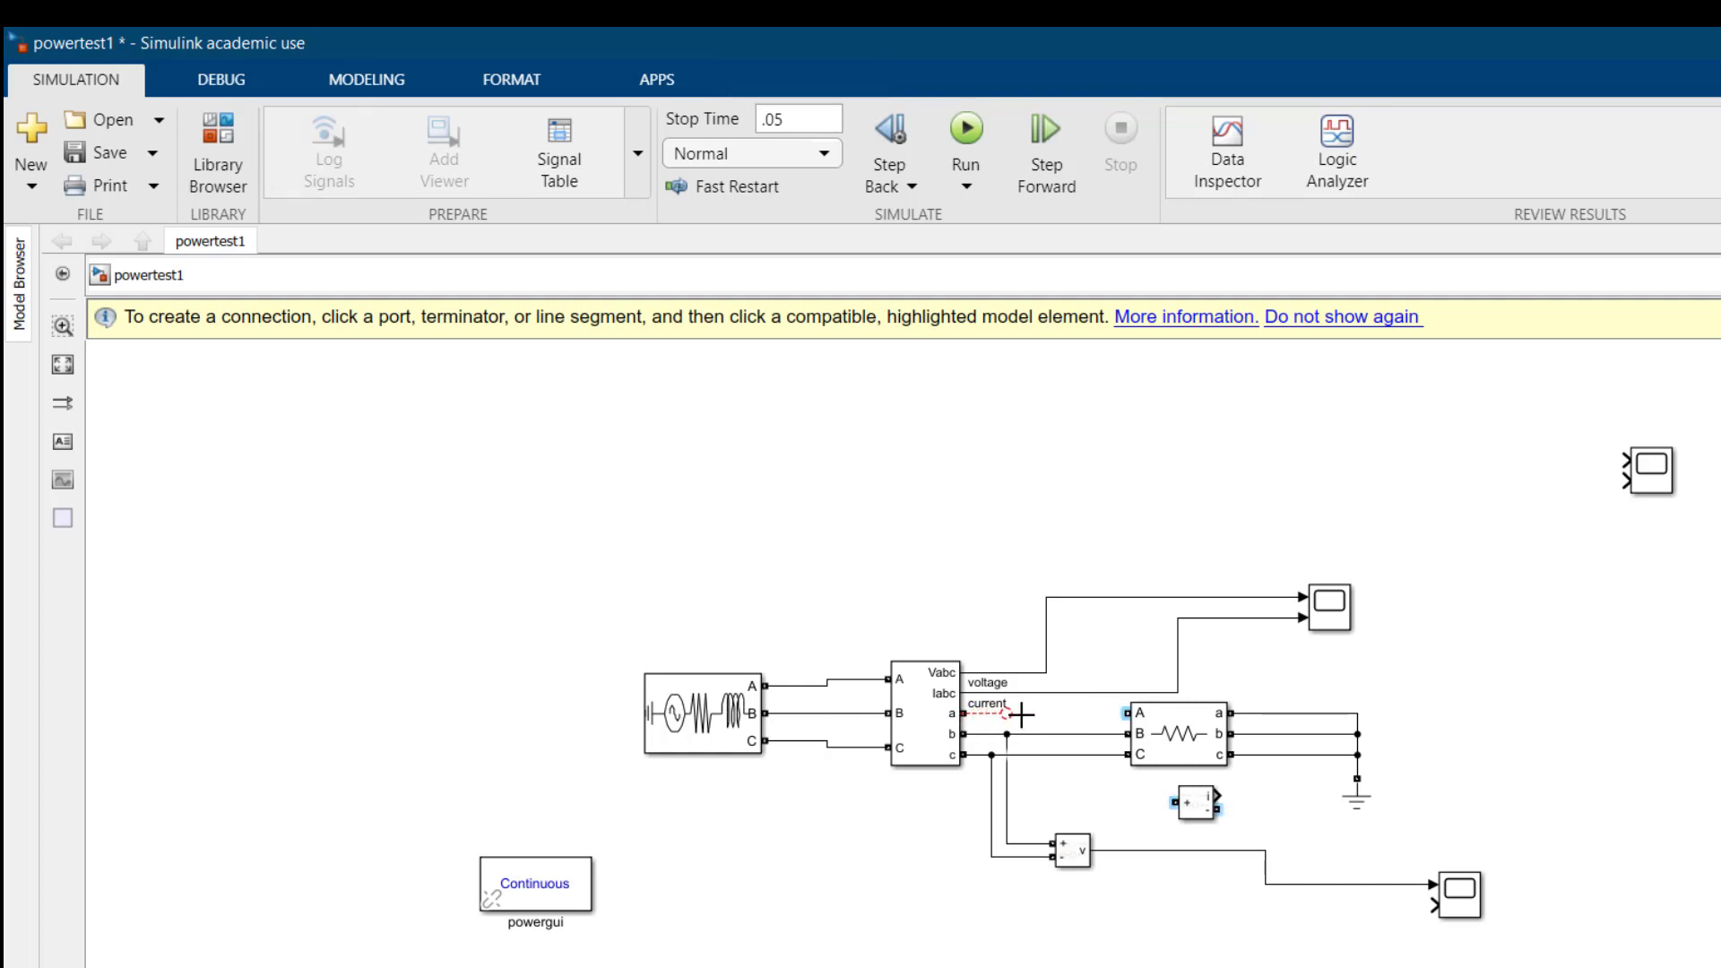
click(1165, 800)
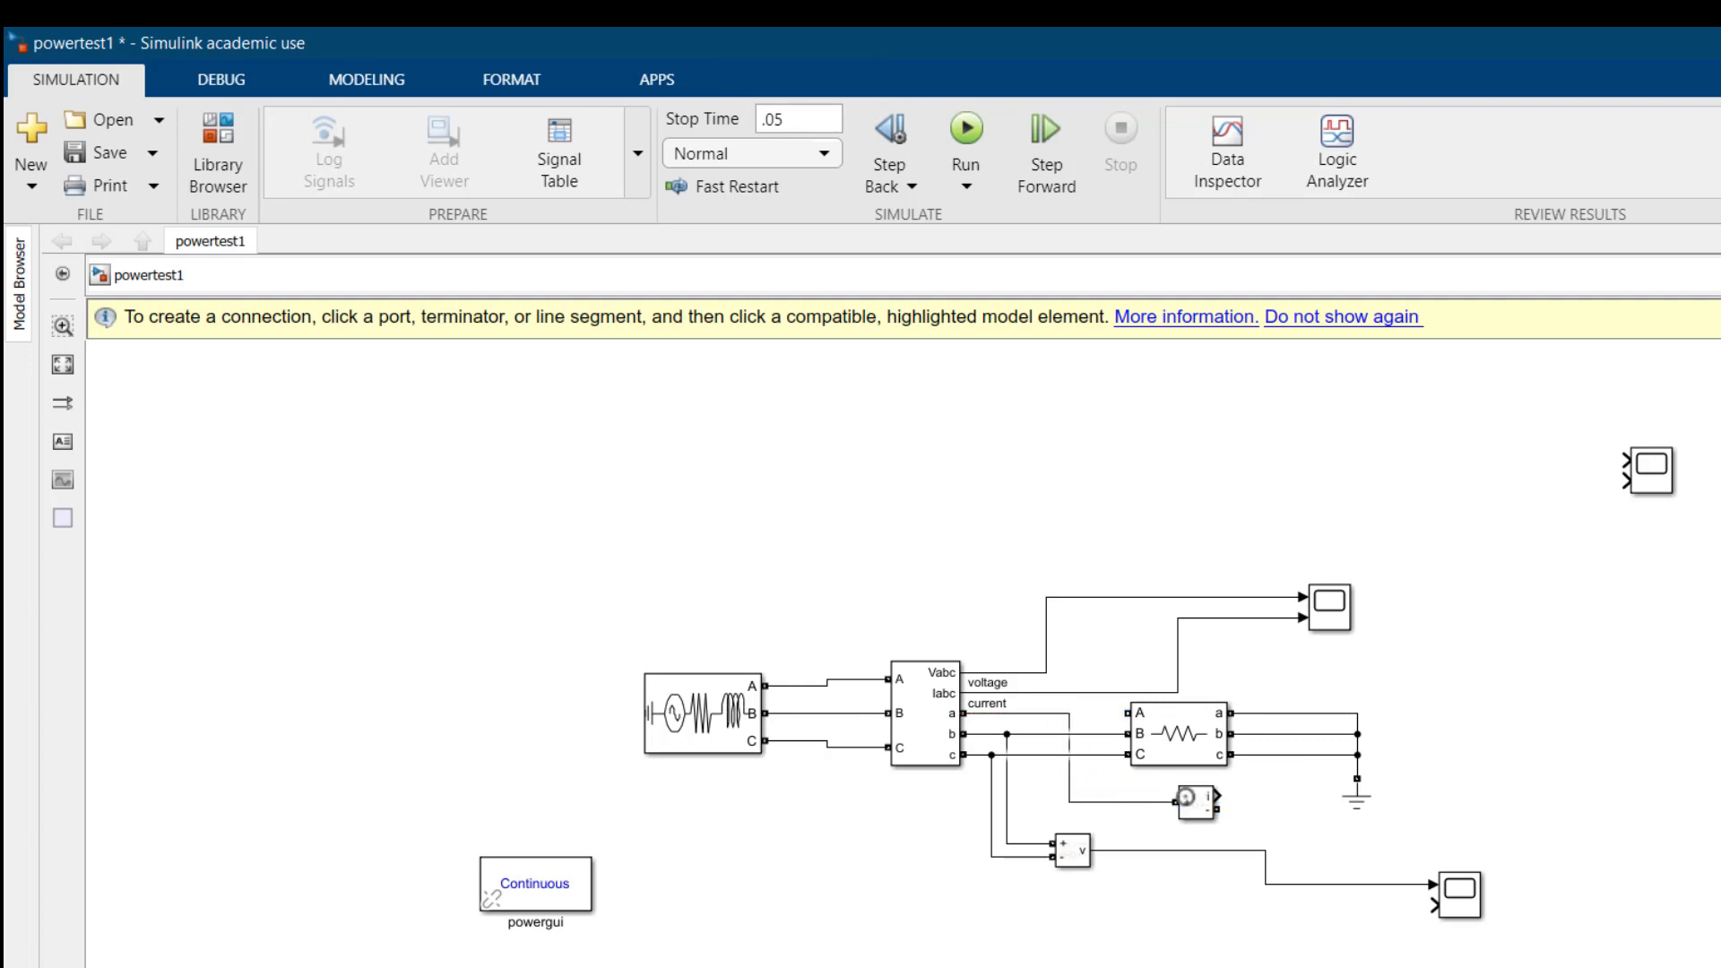
click(1128, 713)
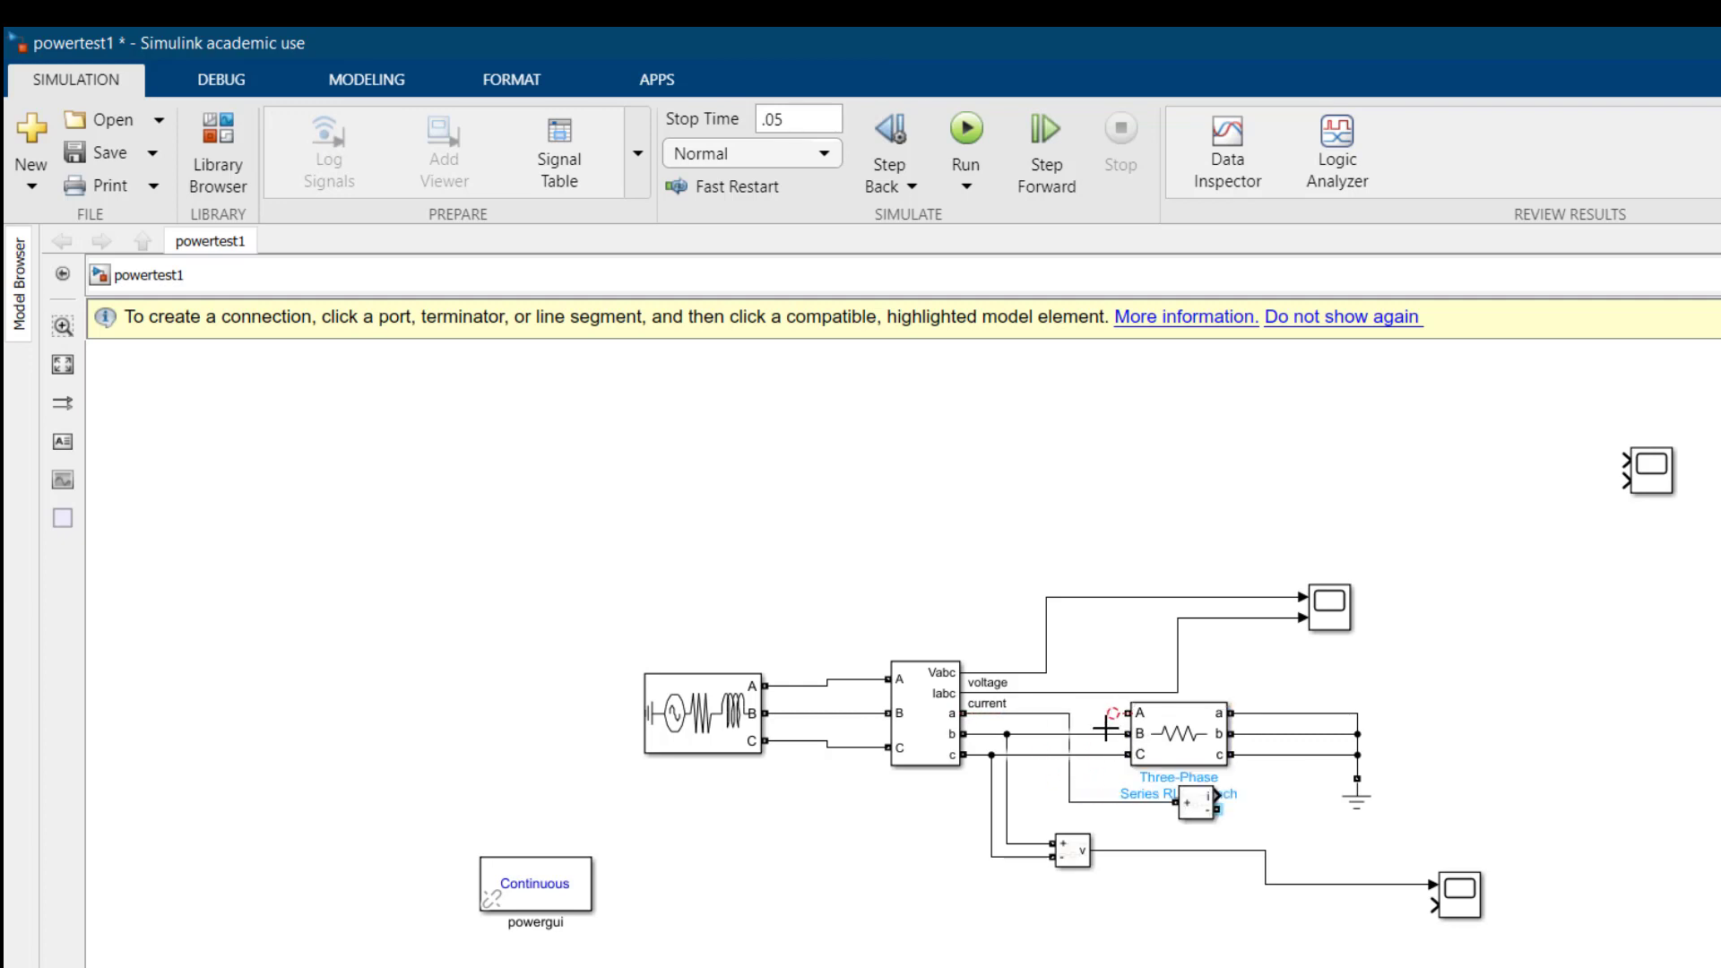
click(1244, 821)
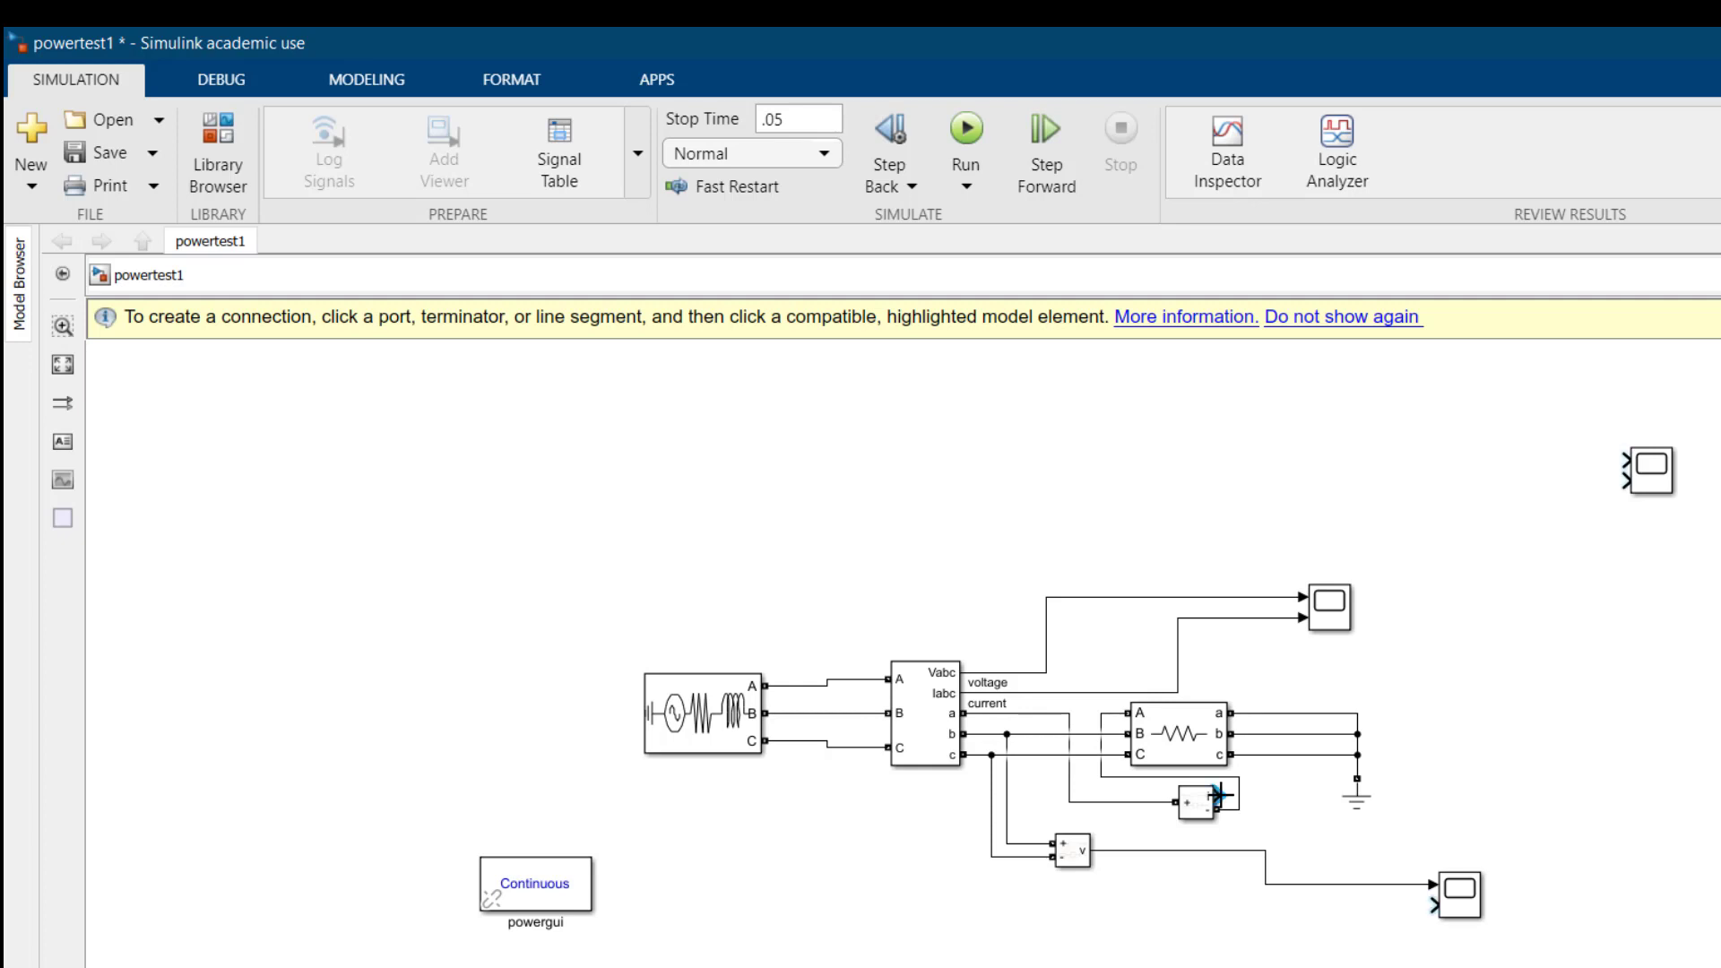
drag(1219, 794, 1428, 906)
Run the simulation and show the results in Scope1 with Trace Selection and Signal Statistics hidden.
click(966, 131)
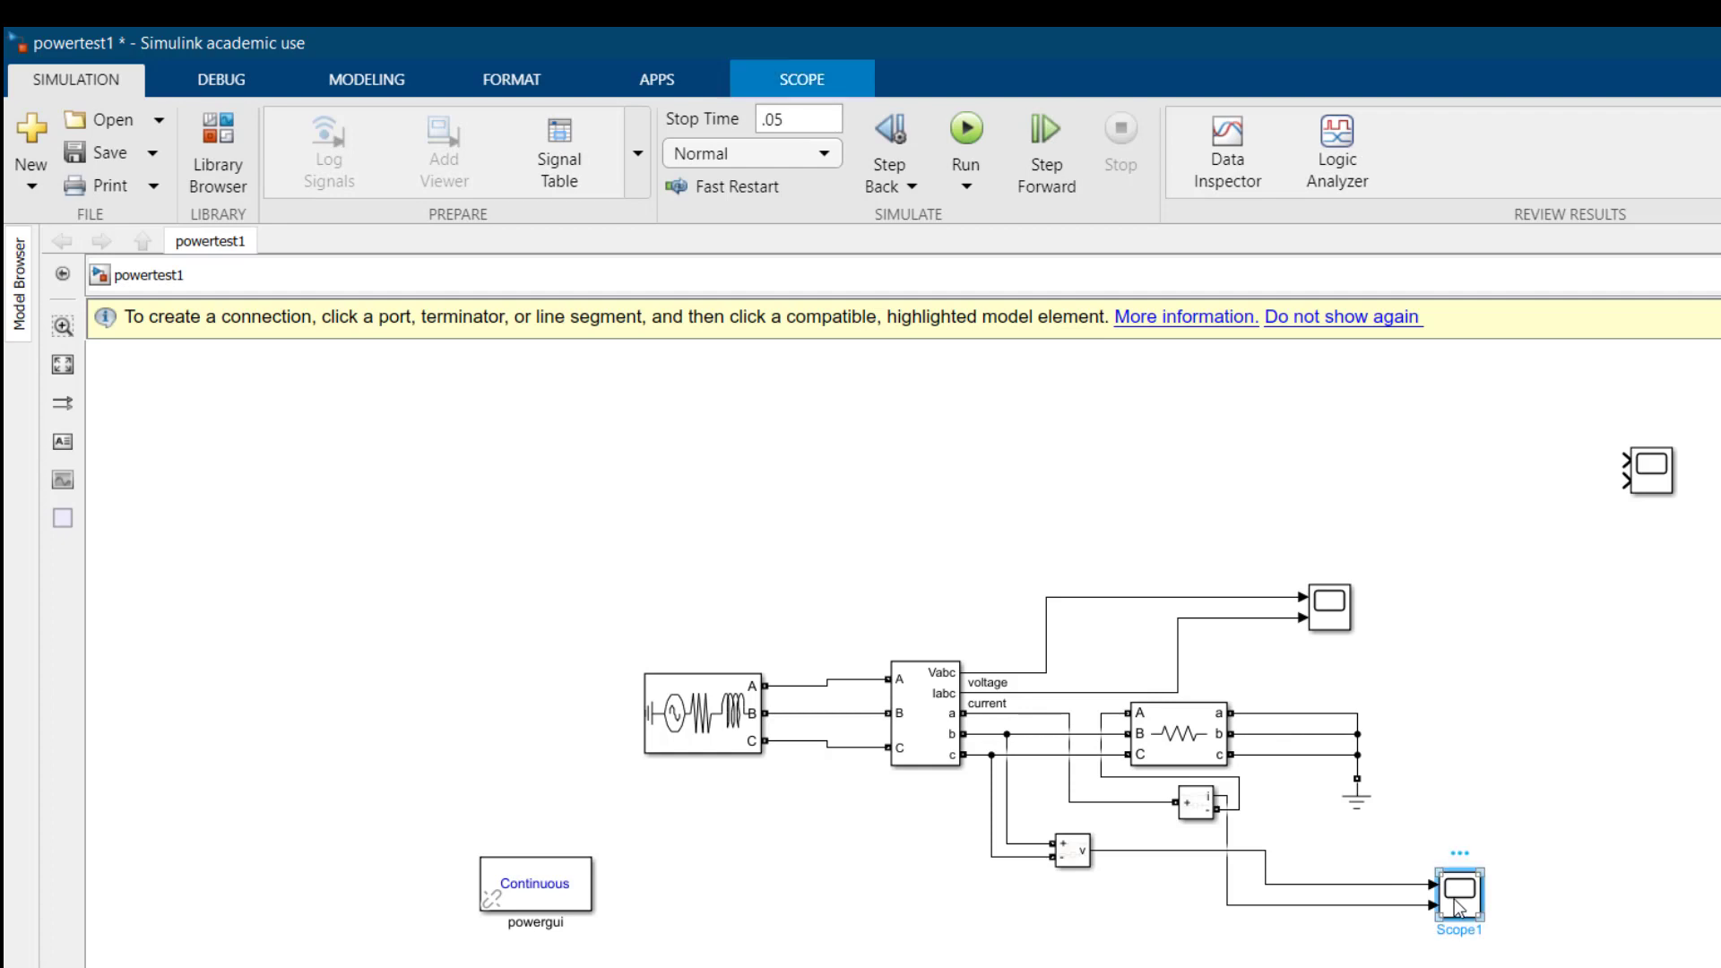
double_click(1458, 896)
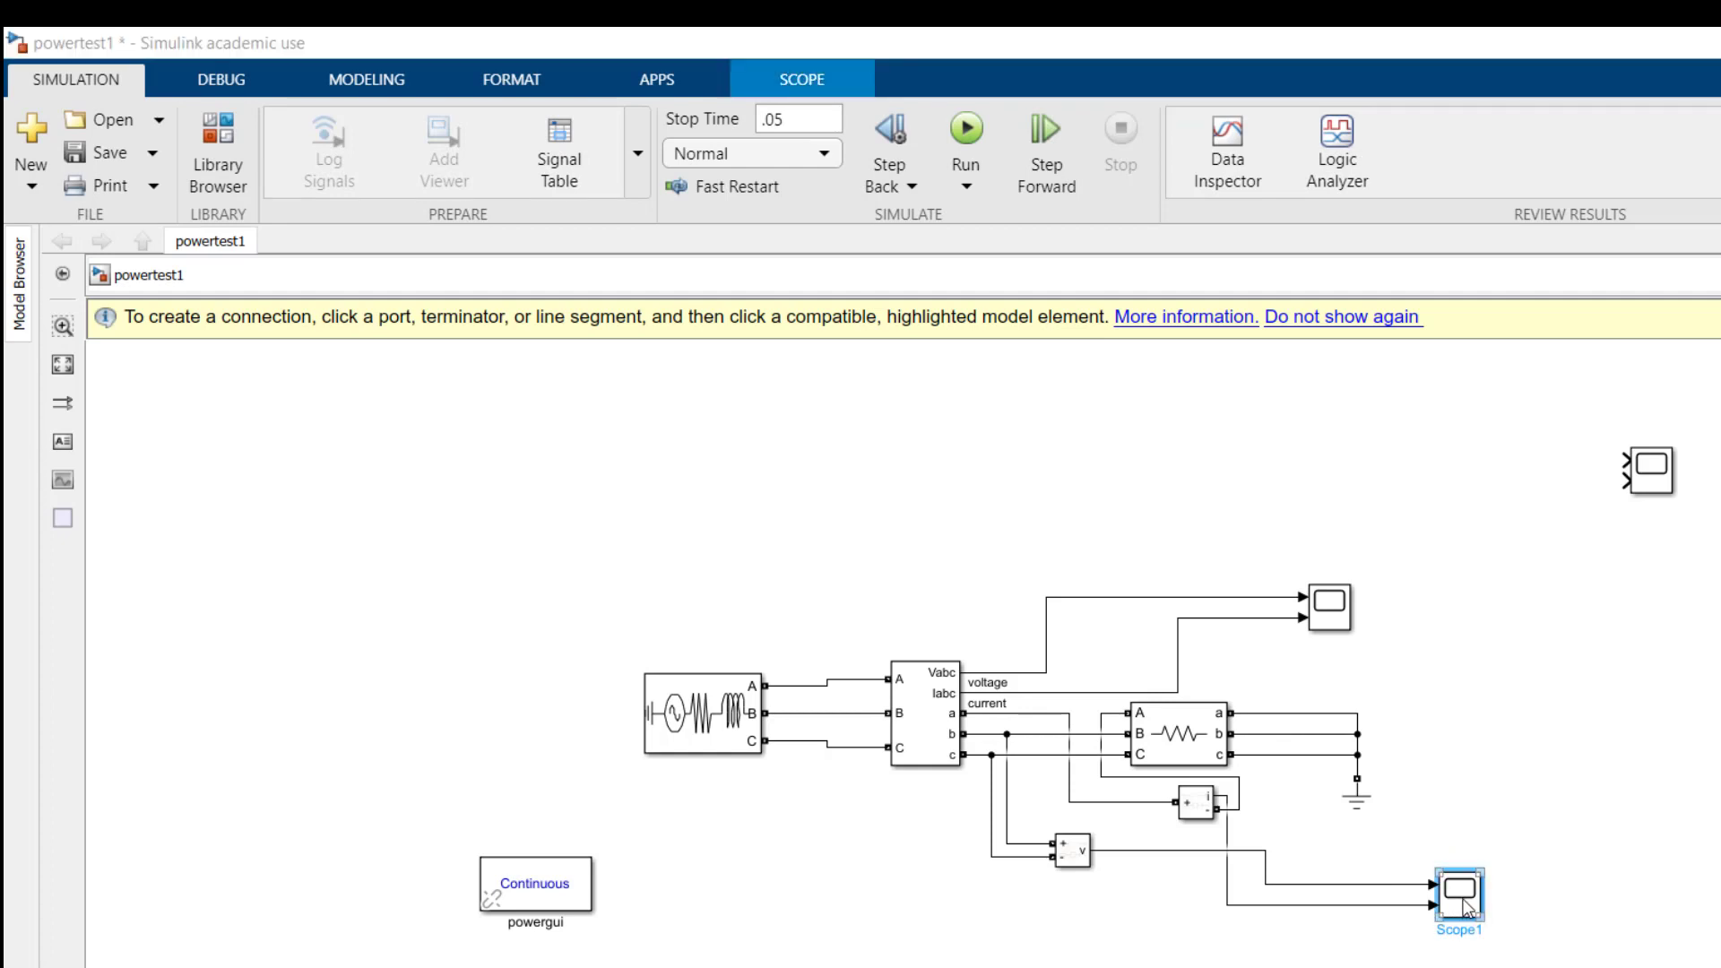
drag(1719, 506, 672, 207)
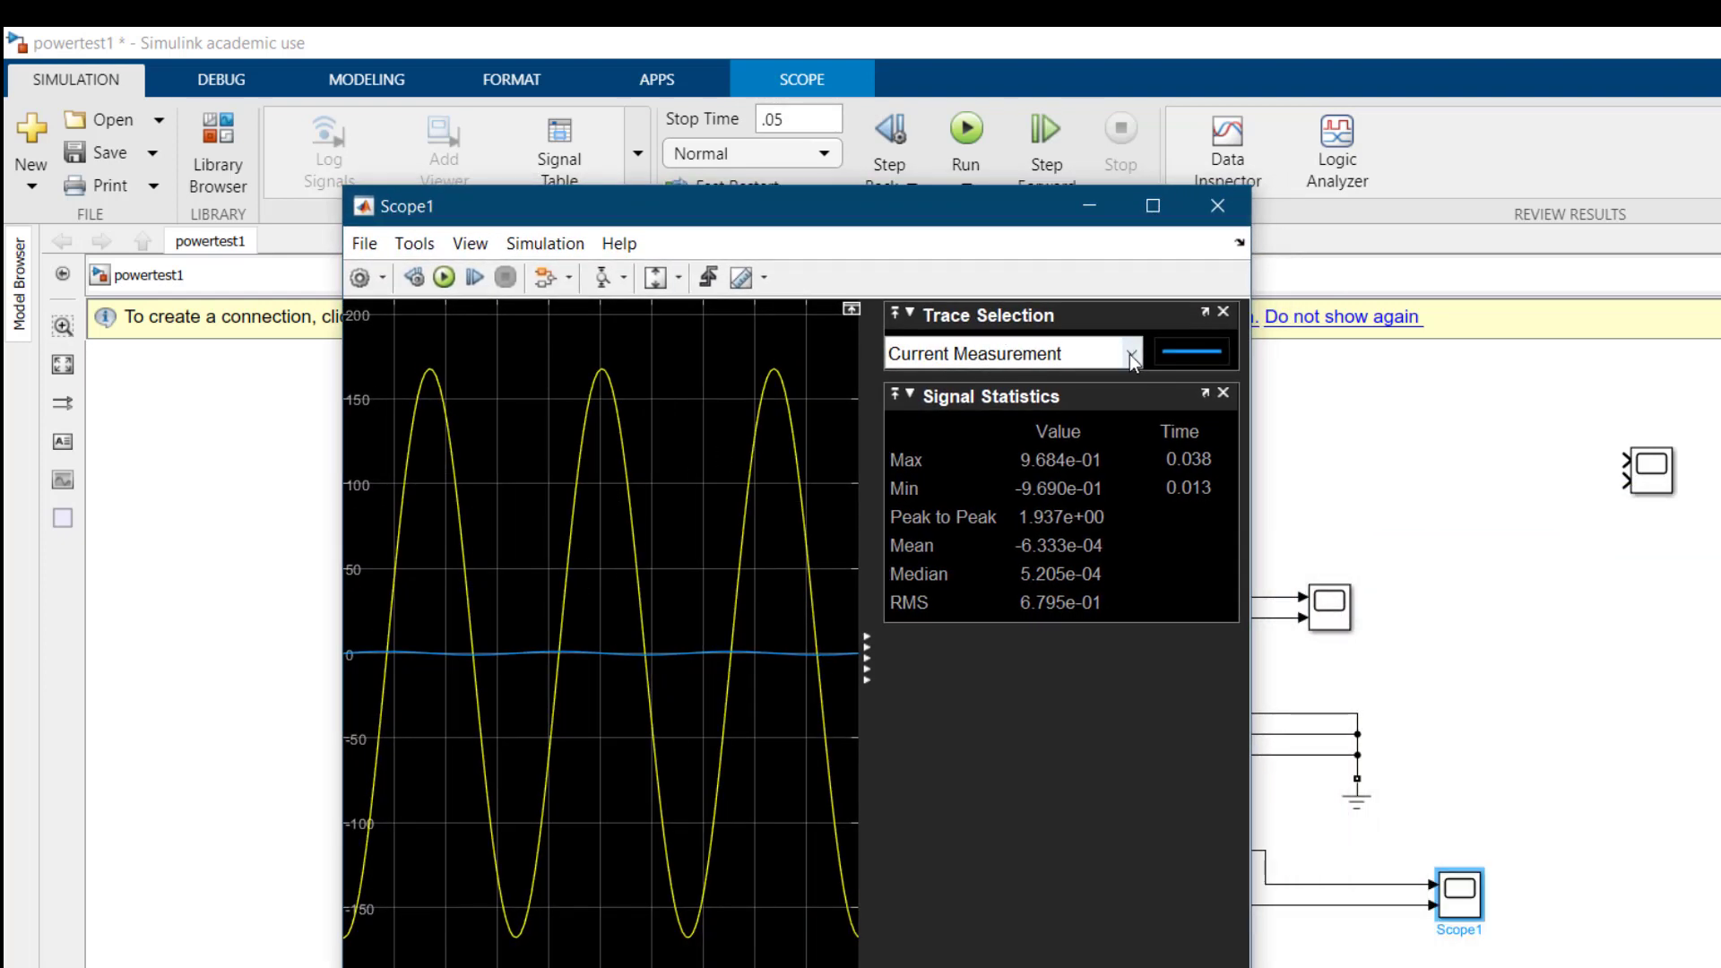
click(1222, 312)
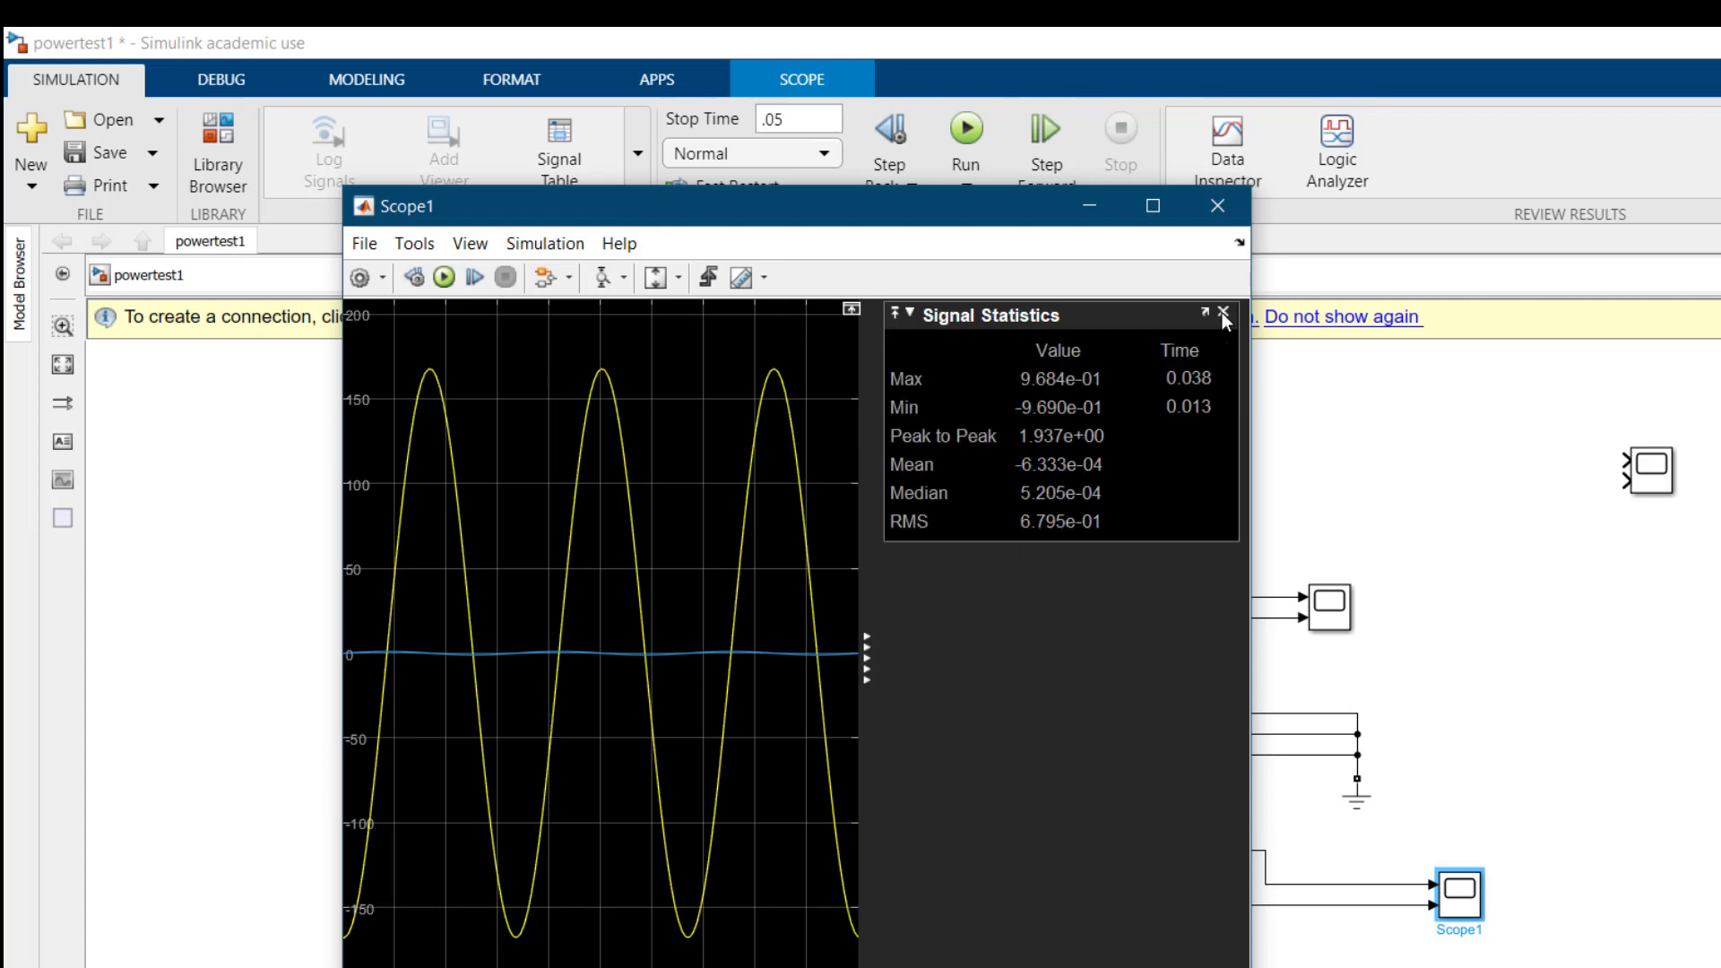
click(1222, 315)
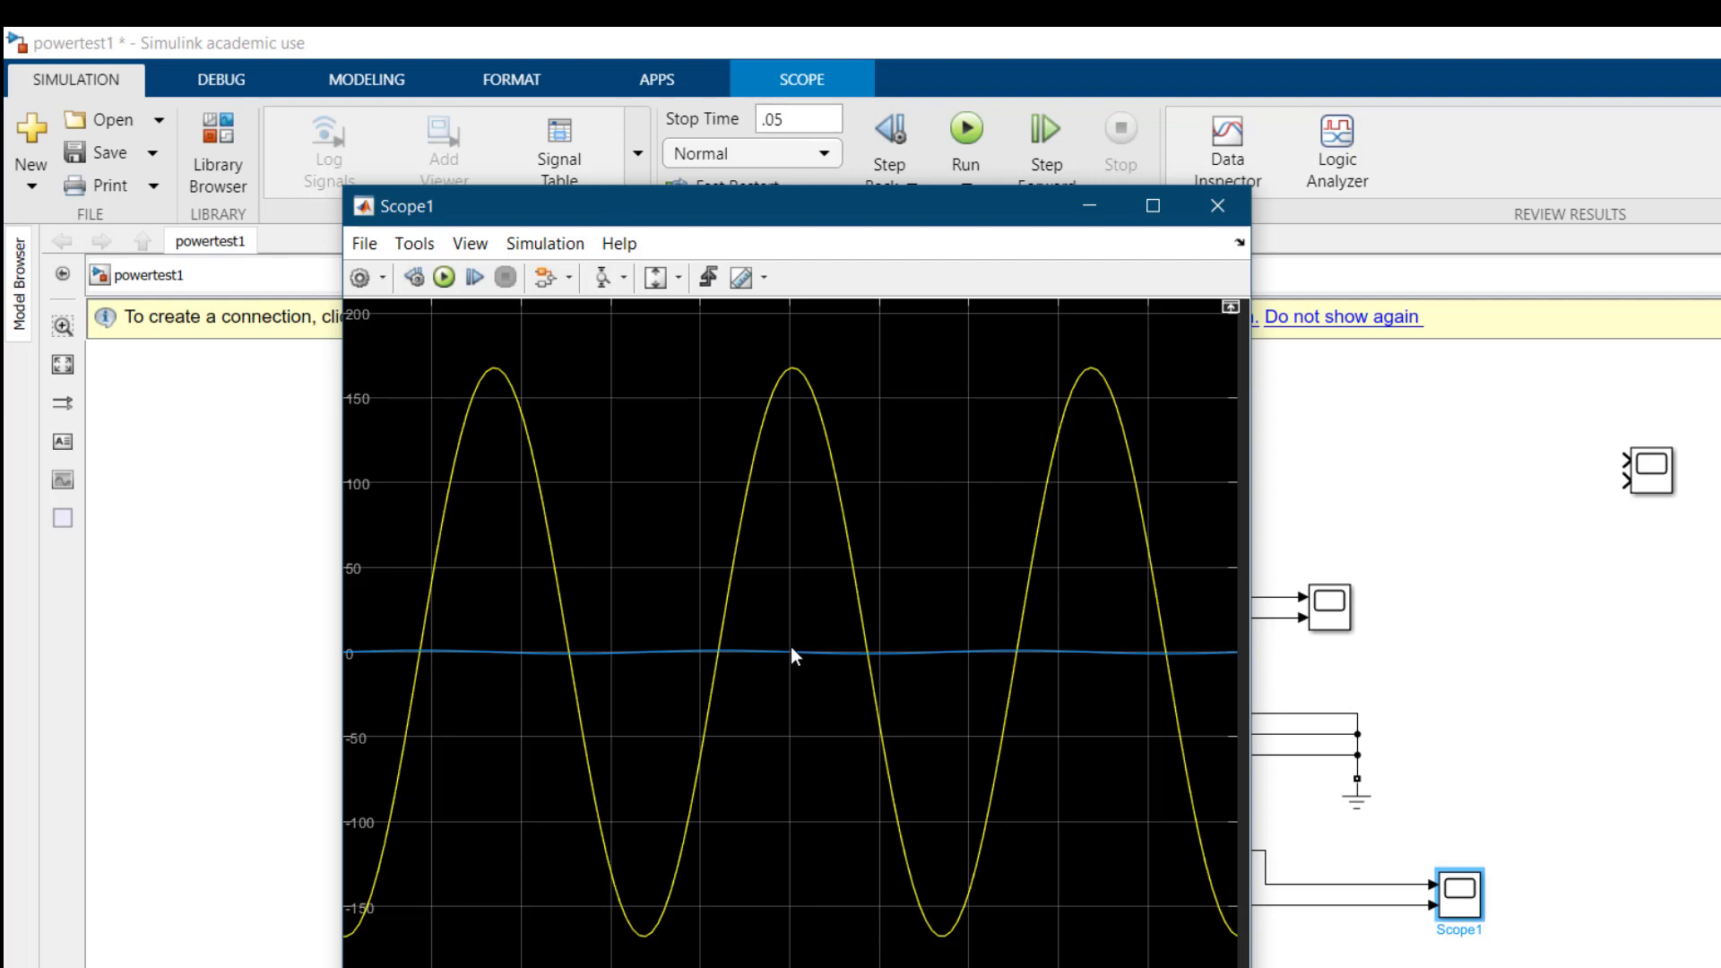
Split Scope1 into two vertically stacked displays and scale the axes to fit the voltage and current signals.
click(468, 249)
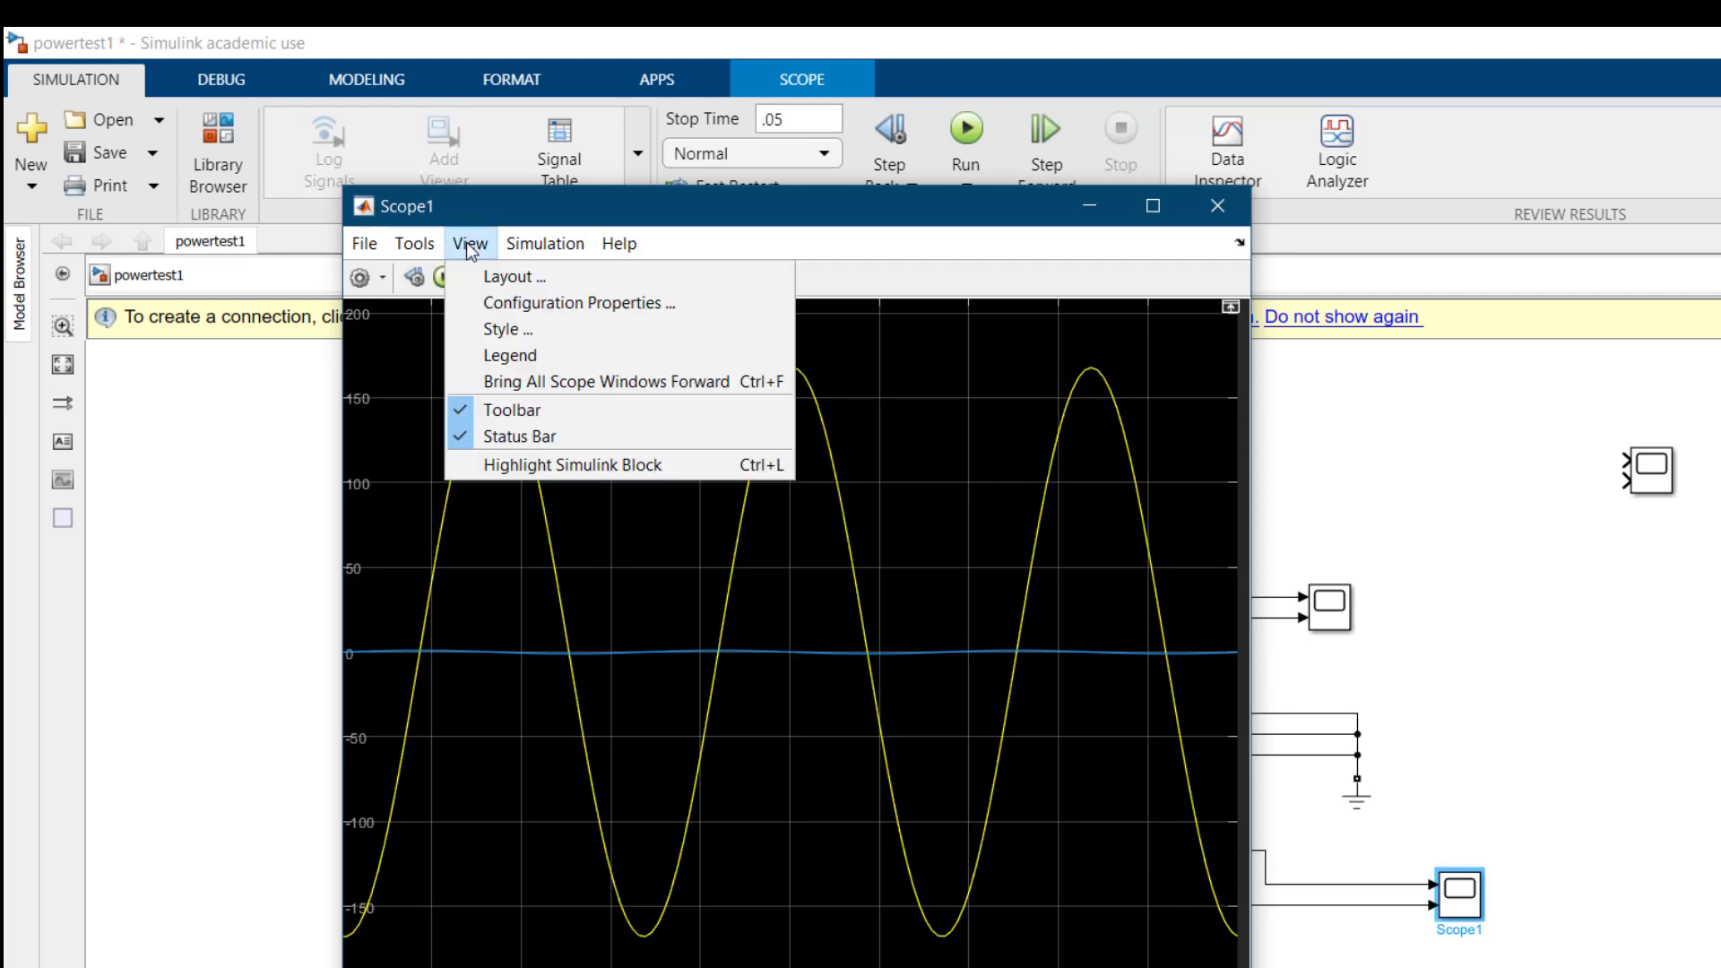
click(595, 278)
click(620, 327)
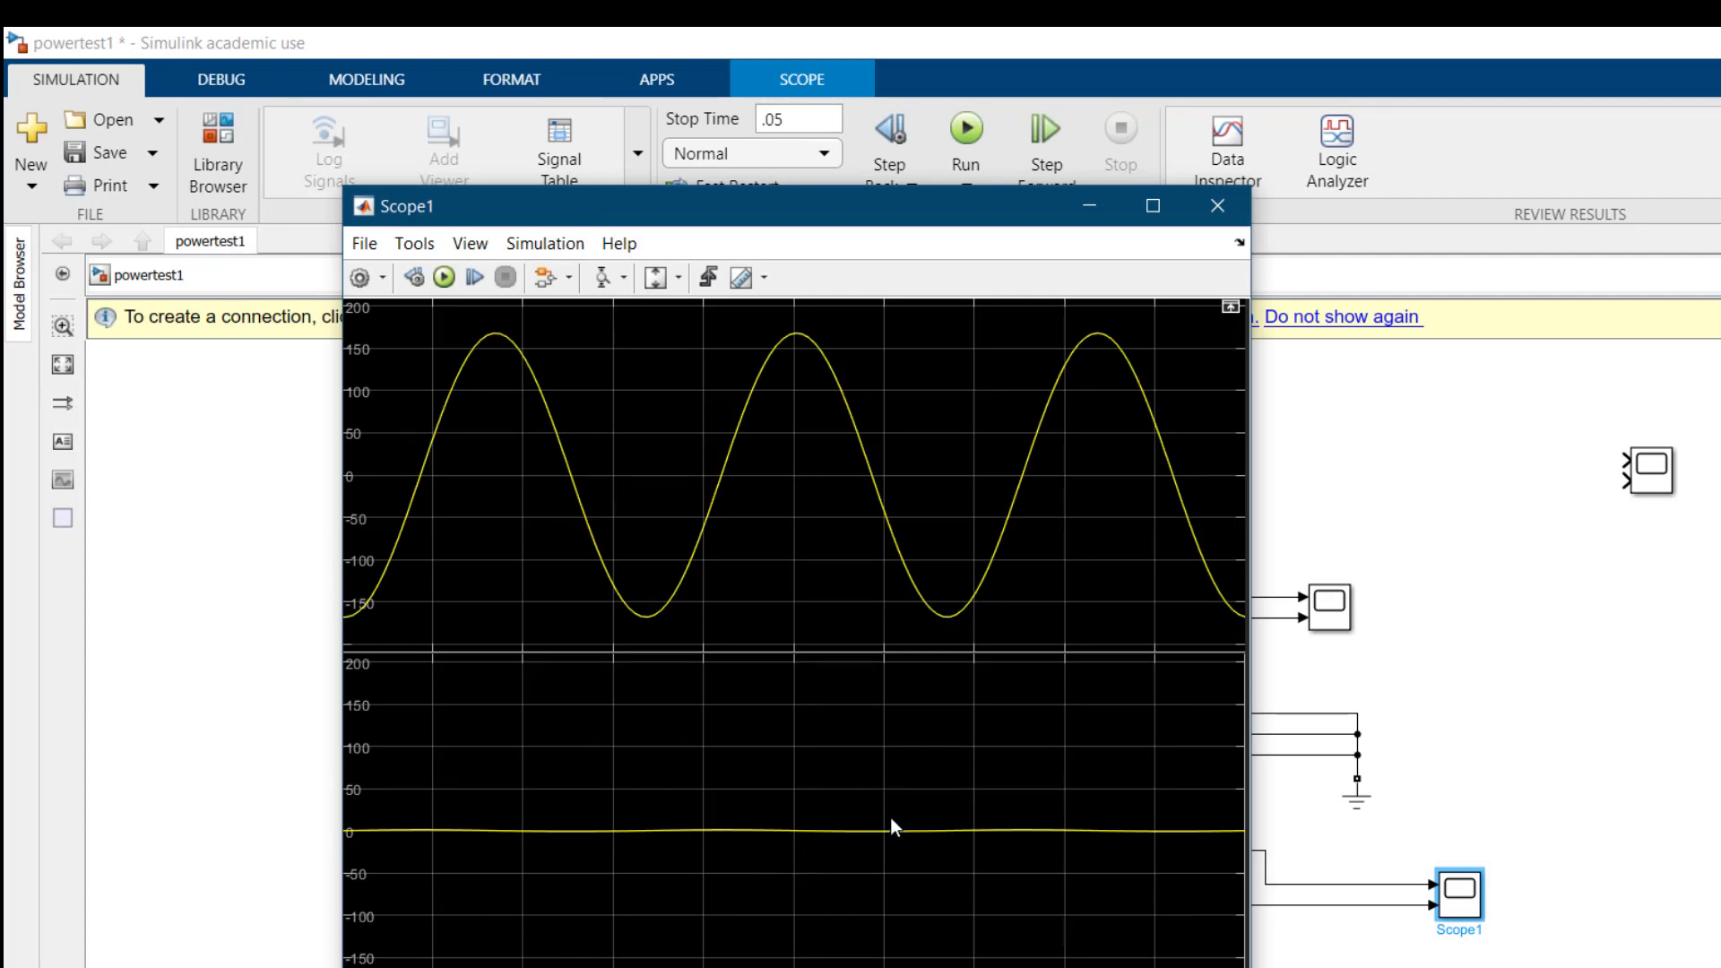
click(652, 277)
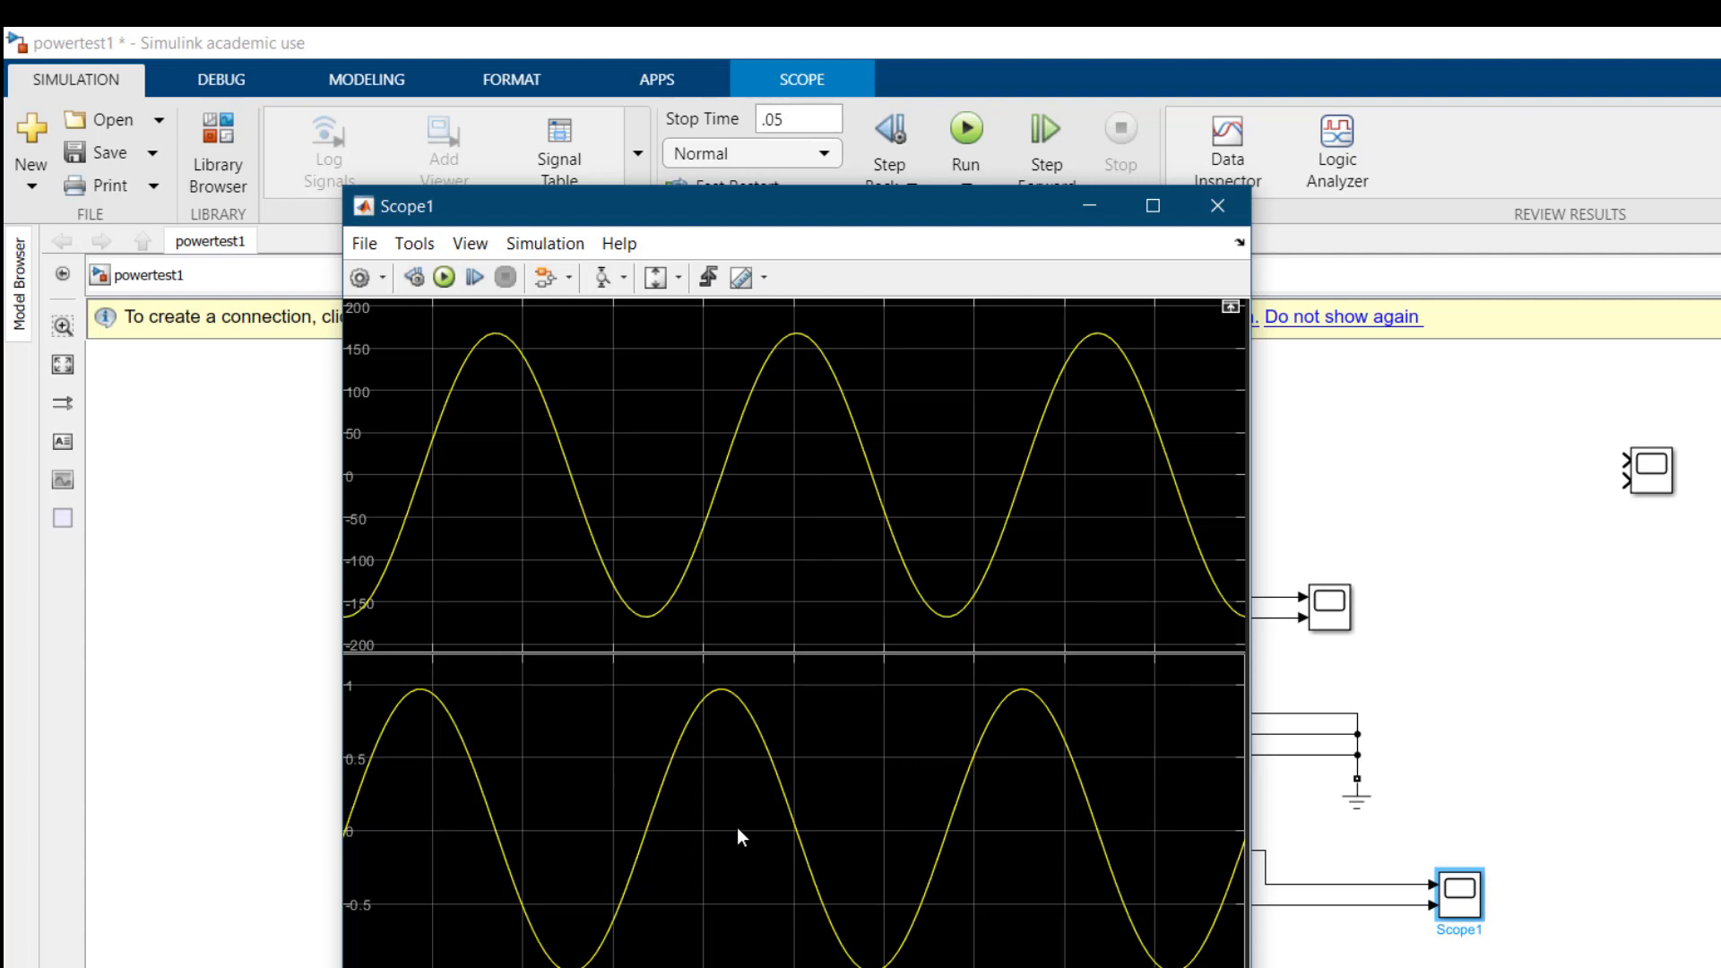
Display Signal Statistics in Scope1, reviewing the Voltage Measurement trace first and the Current Measurement trace second.
click(418, 246)
mouse_move(528, 470)
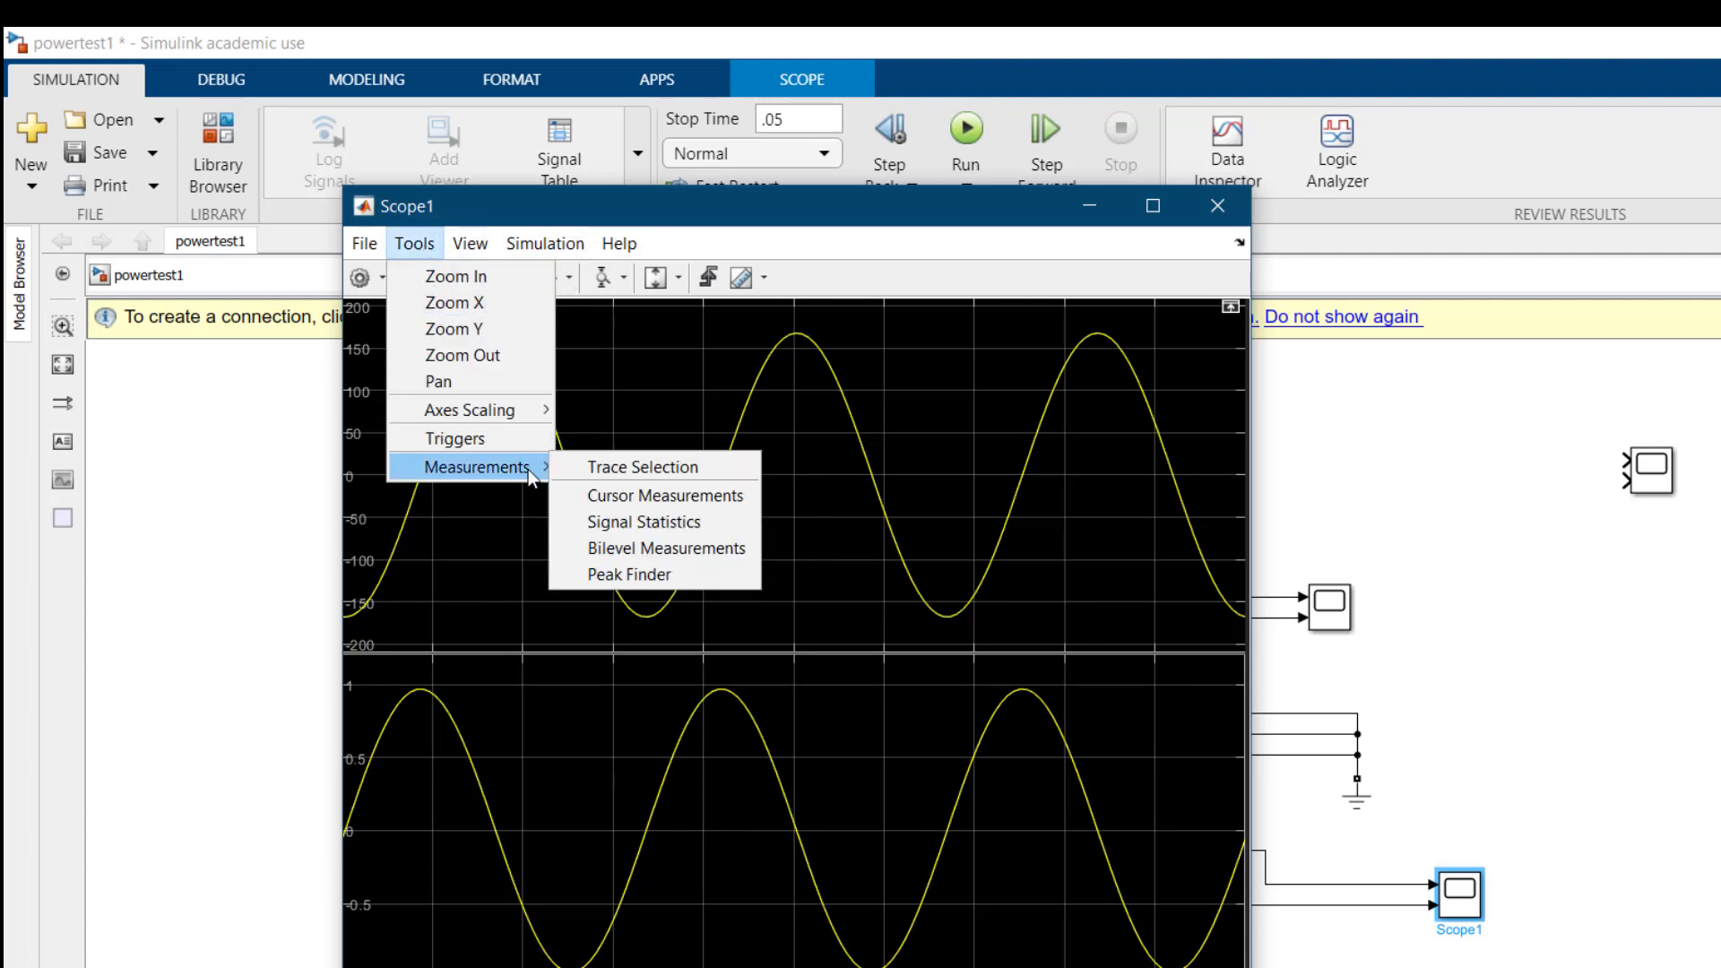
click(632, 523)
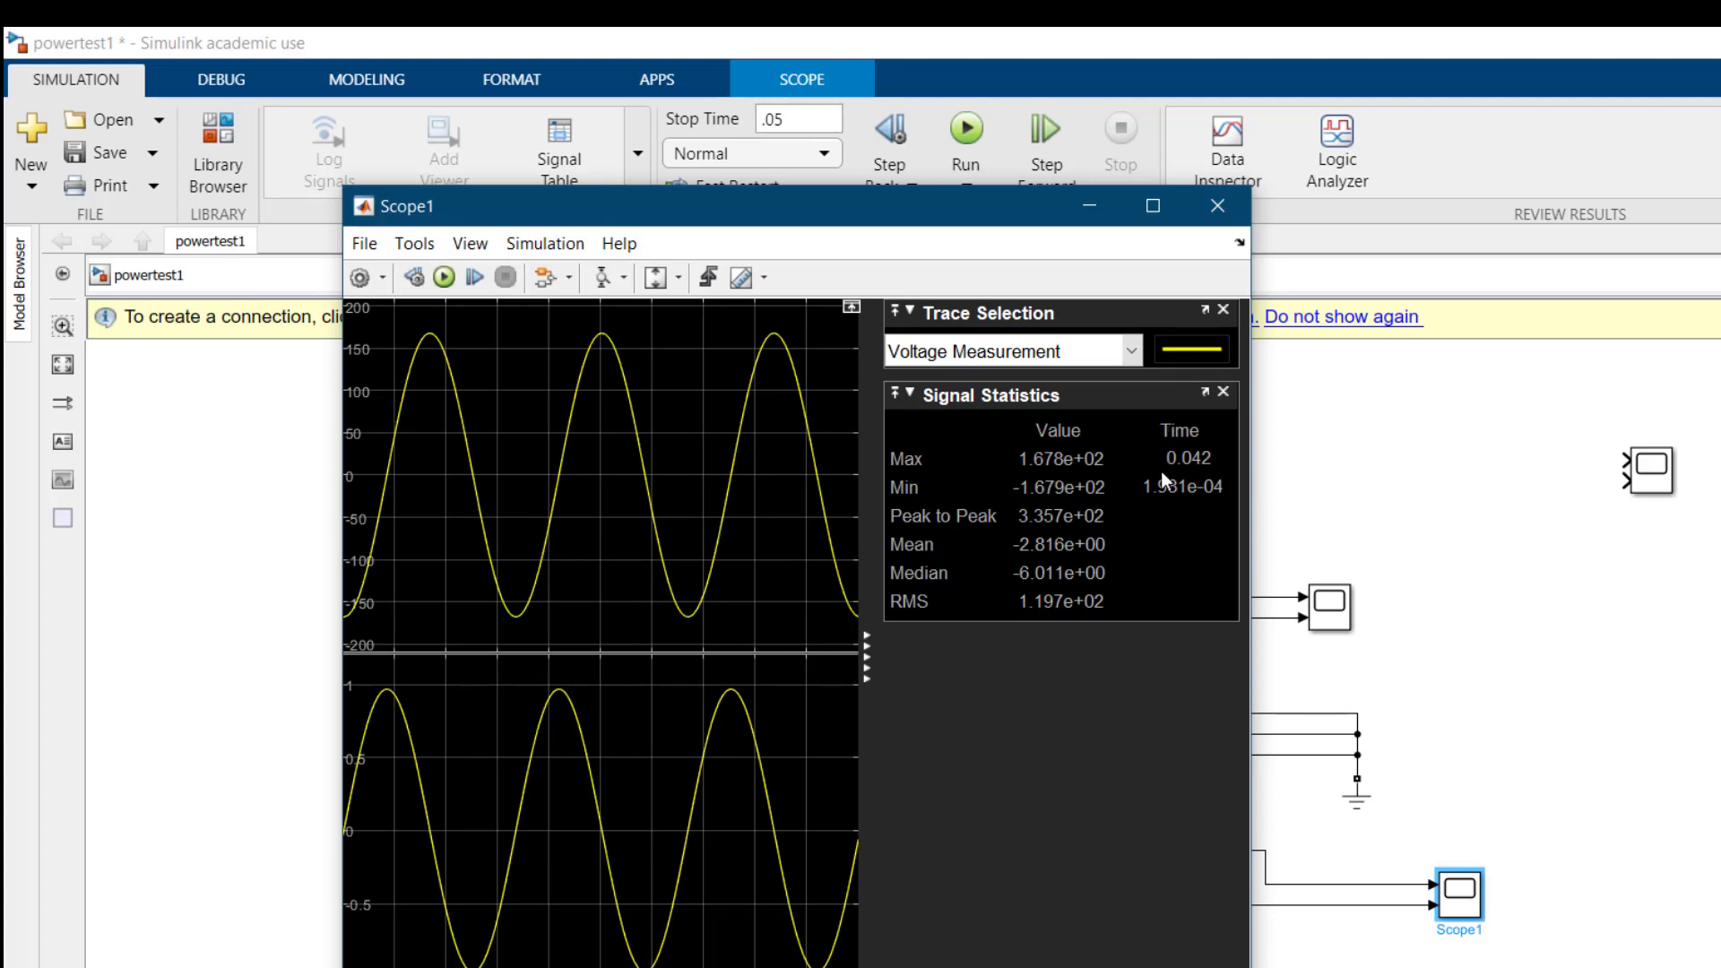
click(1132, 353)
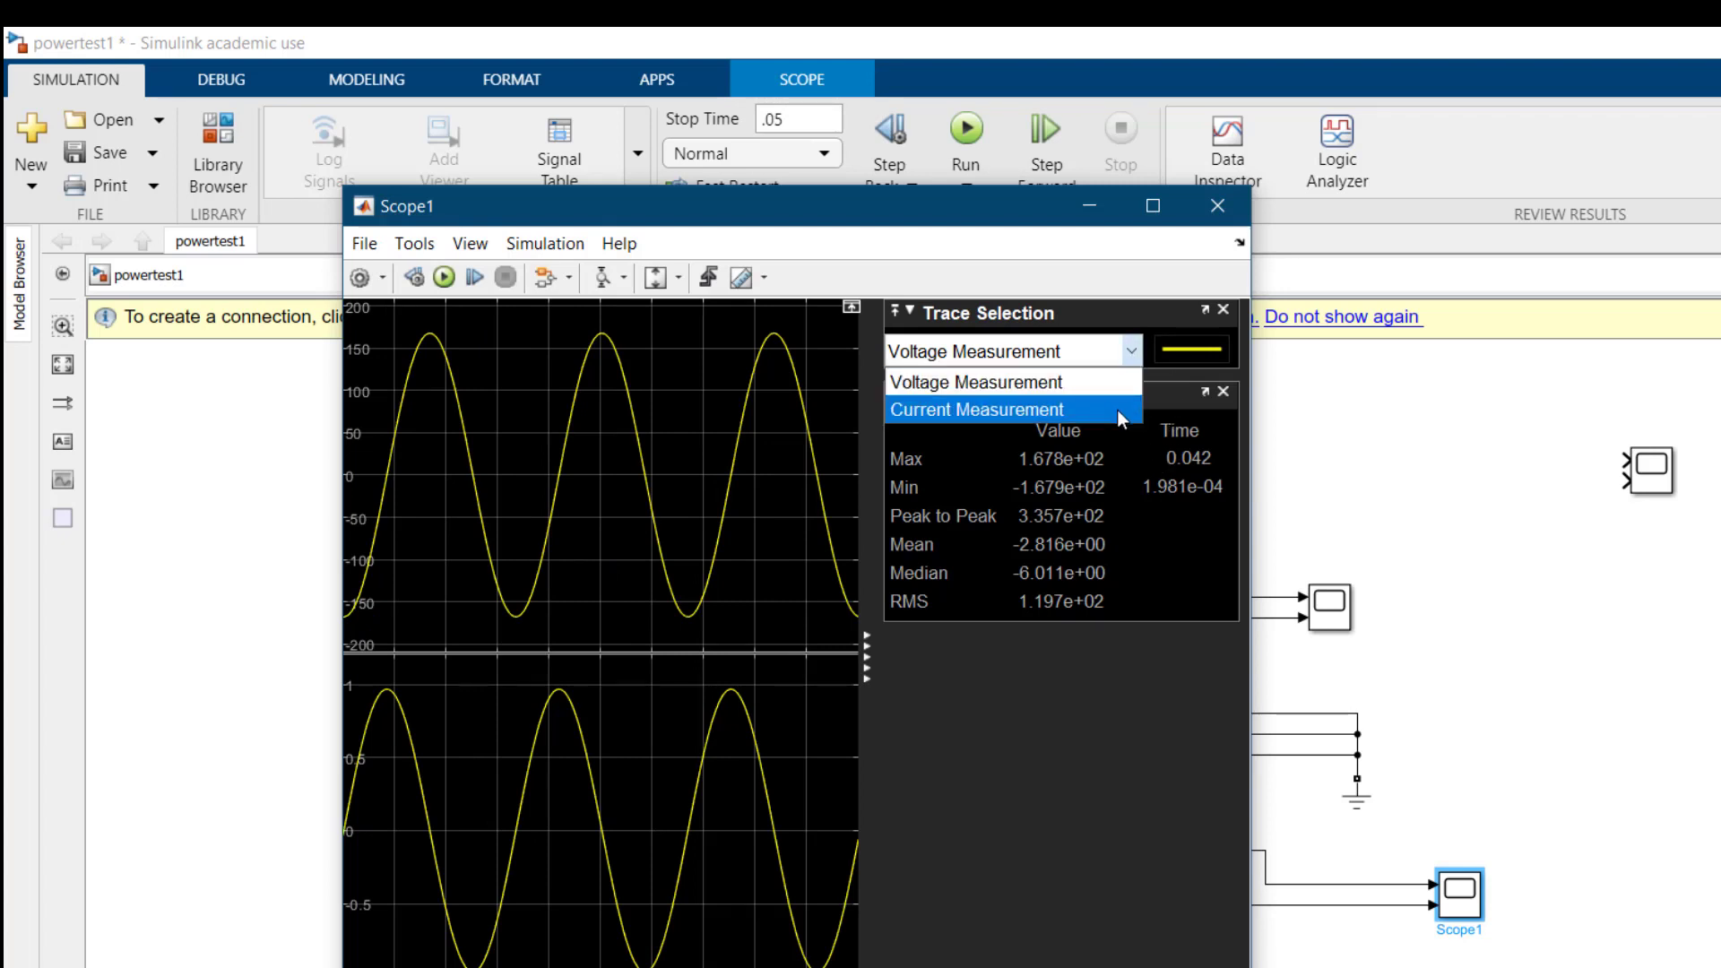
click(1126, 384)
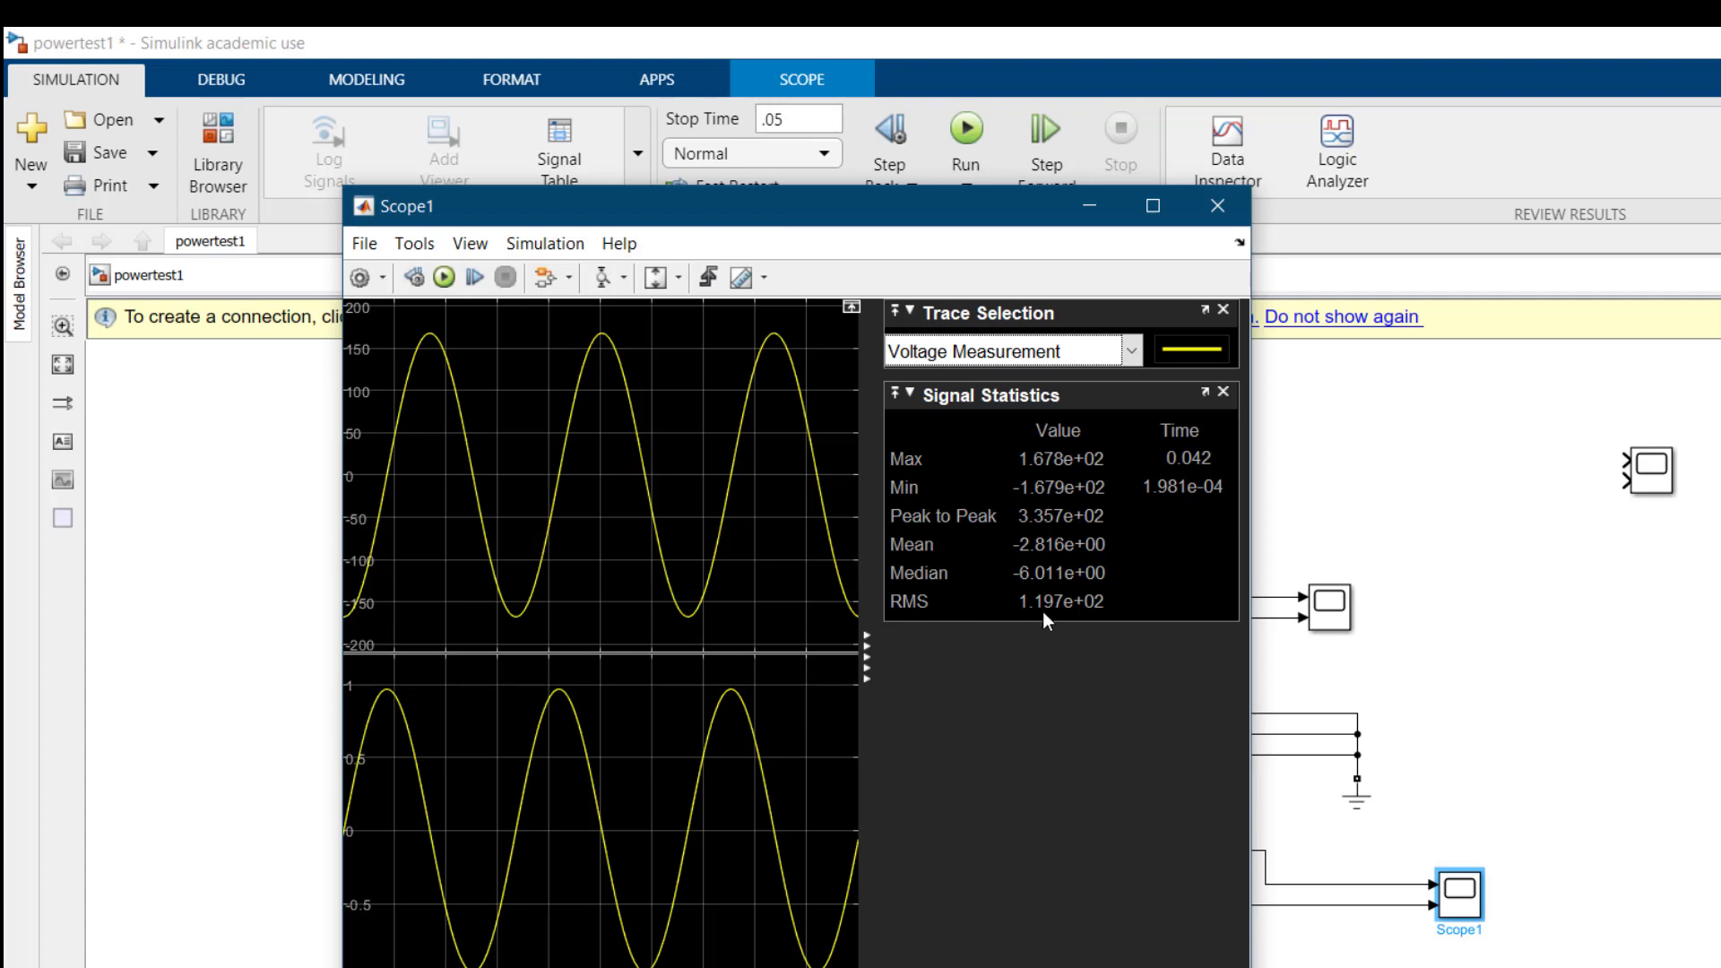
click(1131, 351)
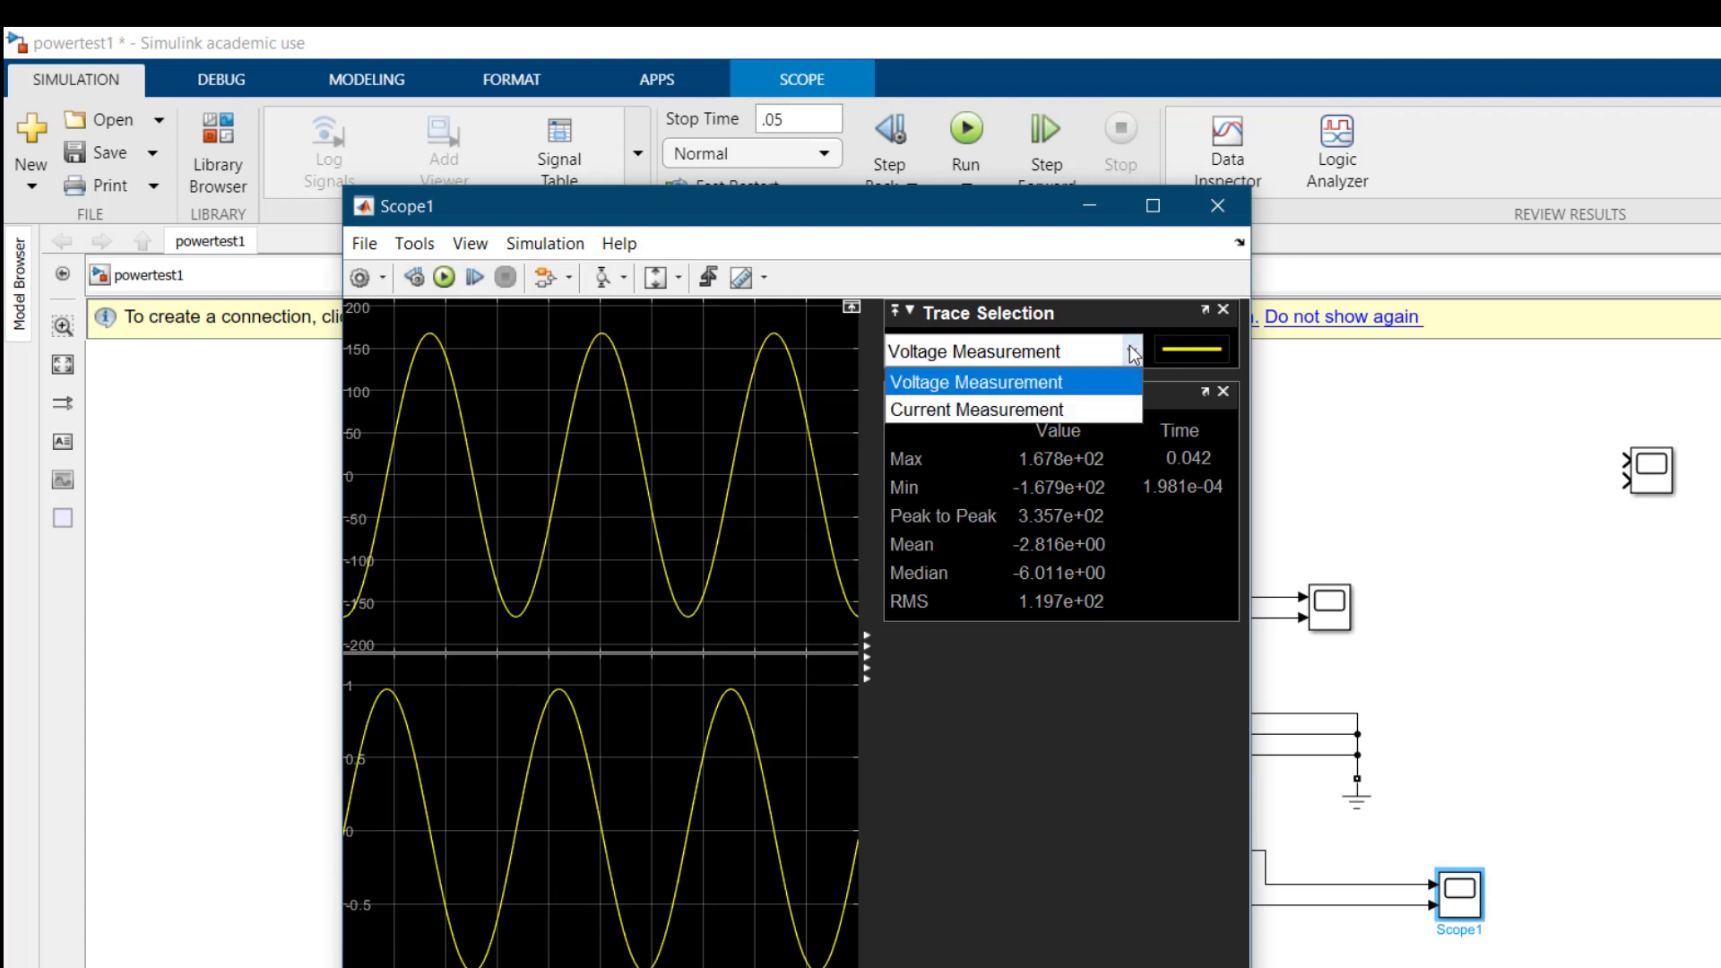
click(1105, 411)
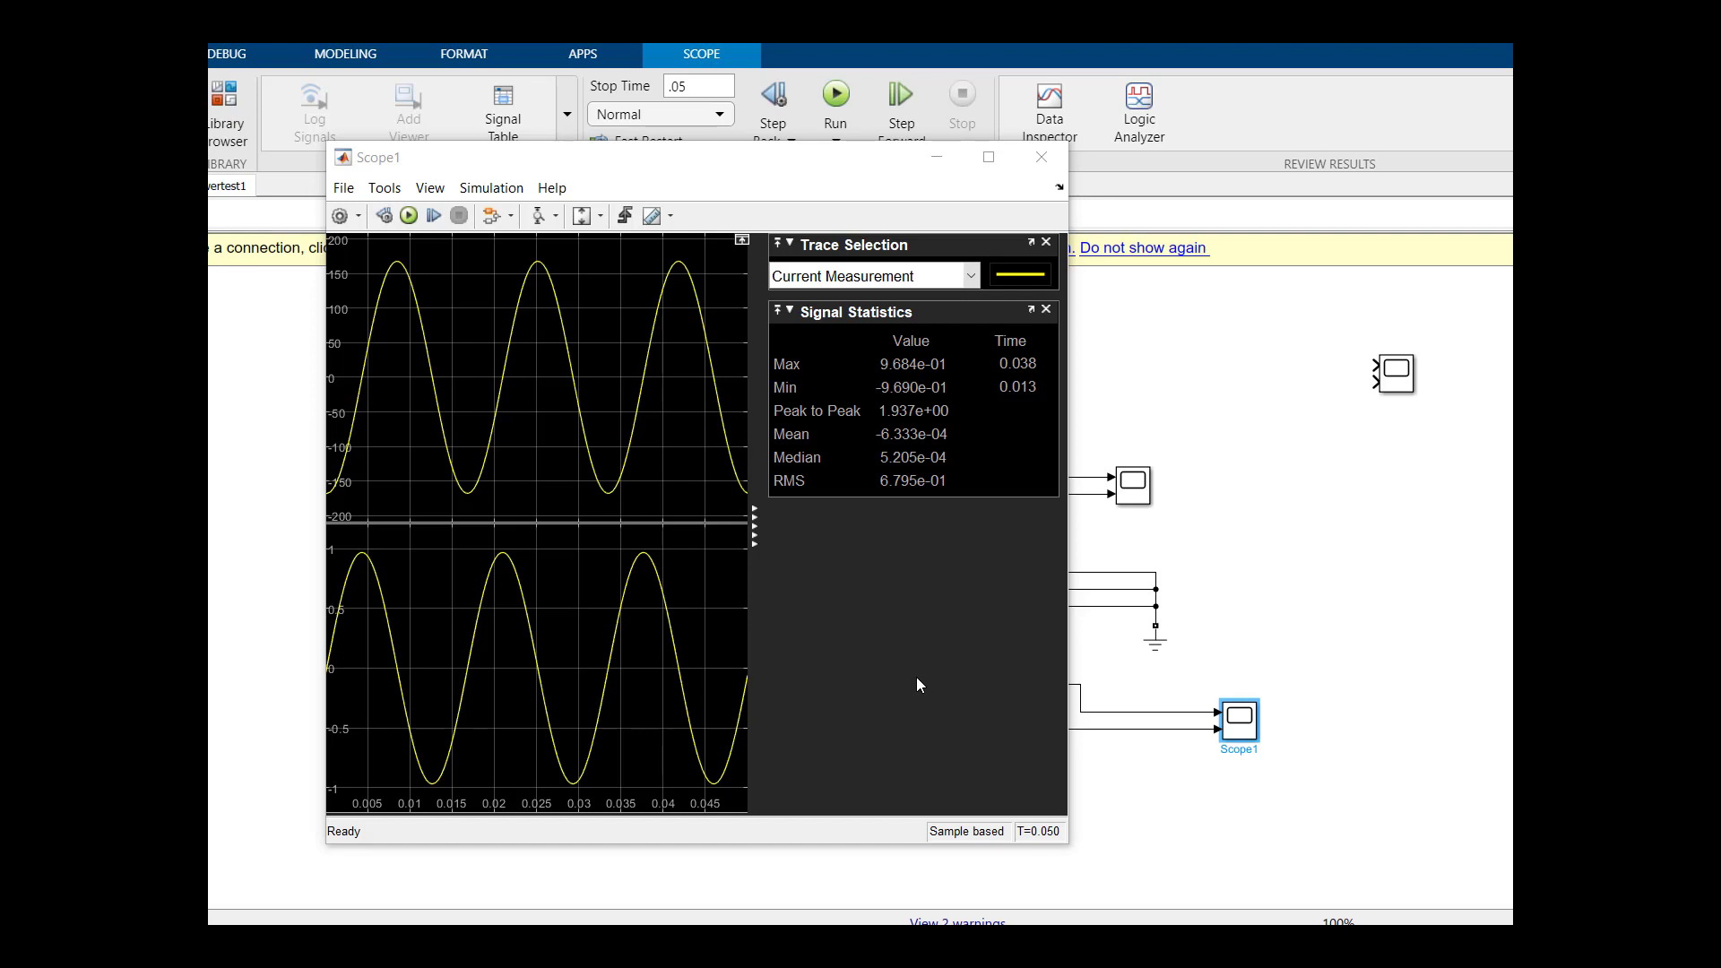
Measure the time shift in Scope1 with cursor 1 on the first voltage peak and cursor 2 on the first current peak, and close the scope.
click(383, 195)
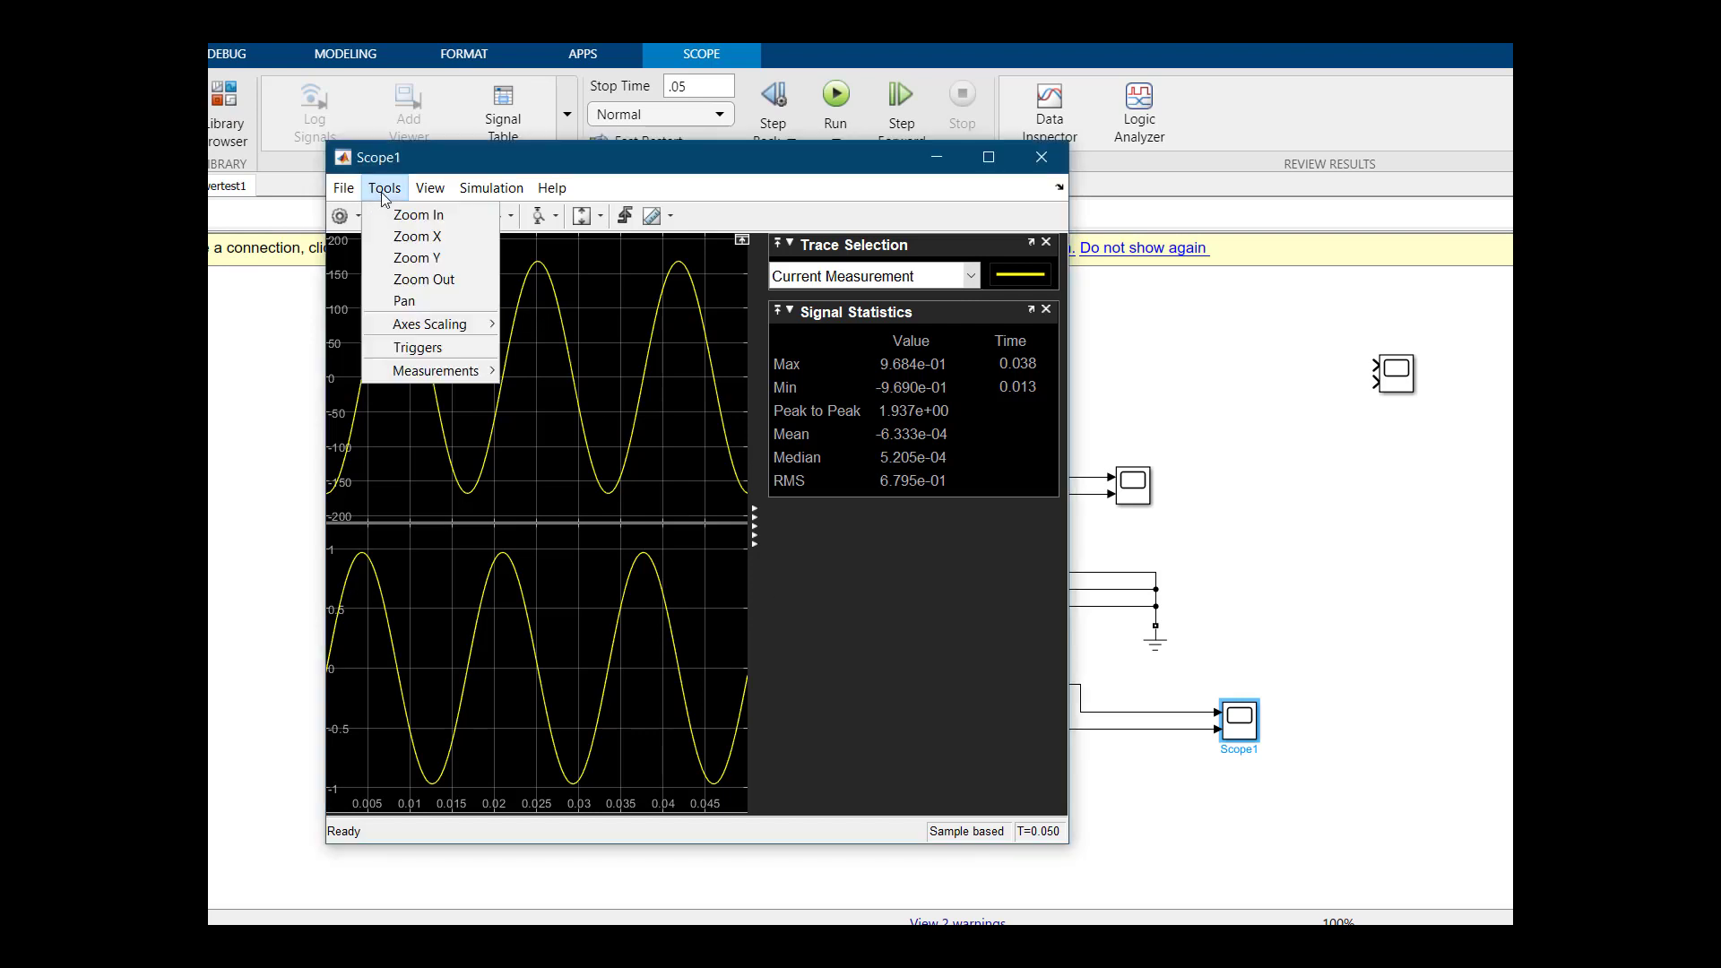
mouse_move(455, 370)
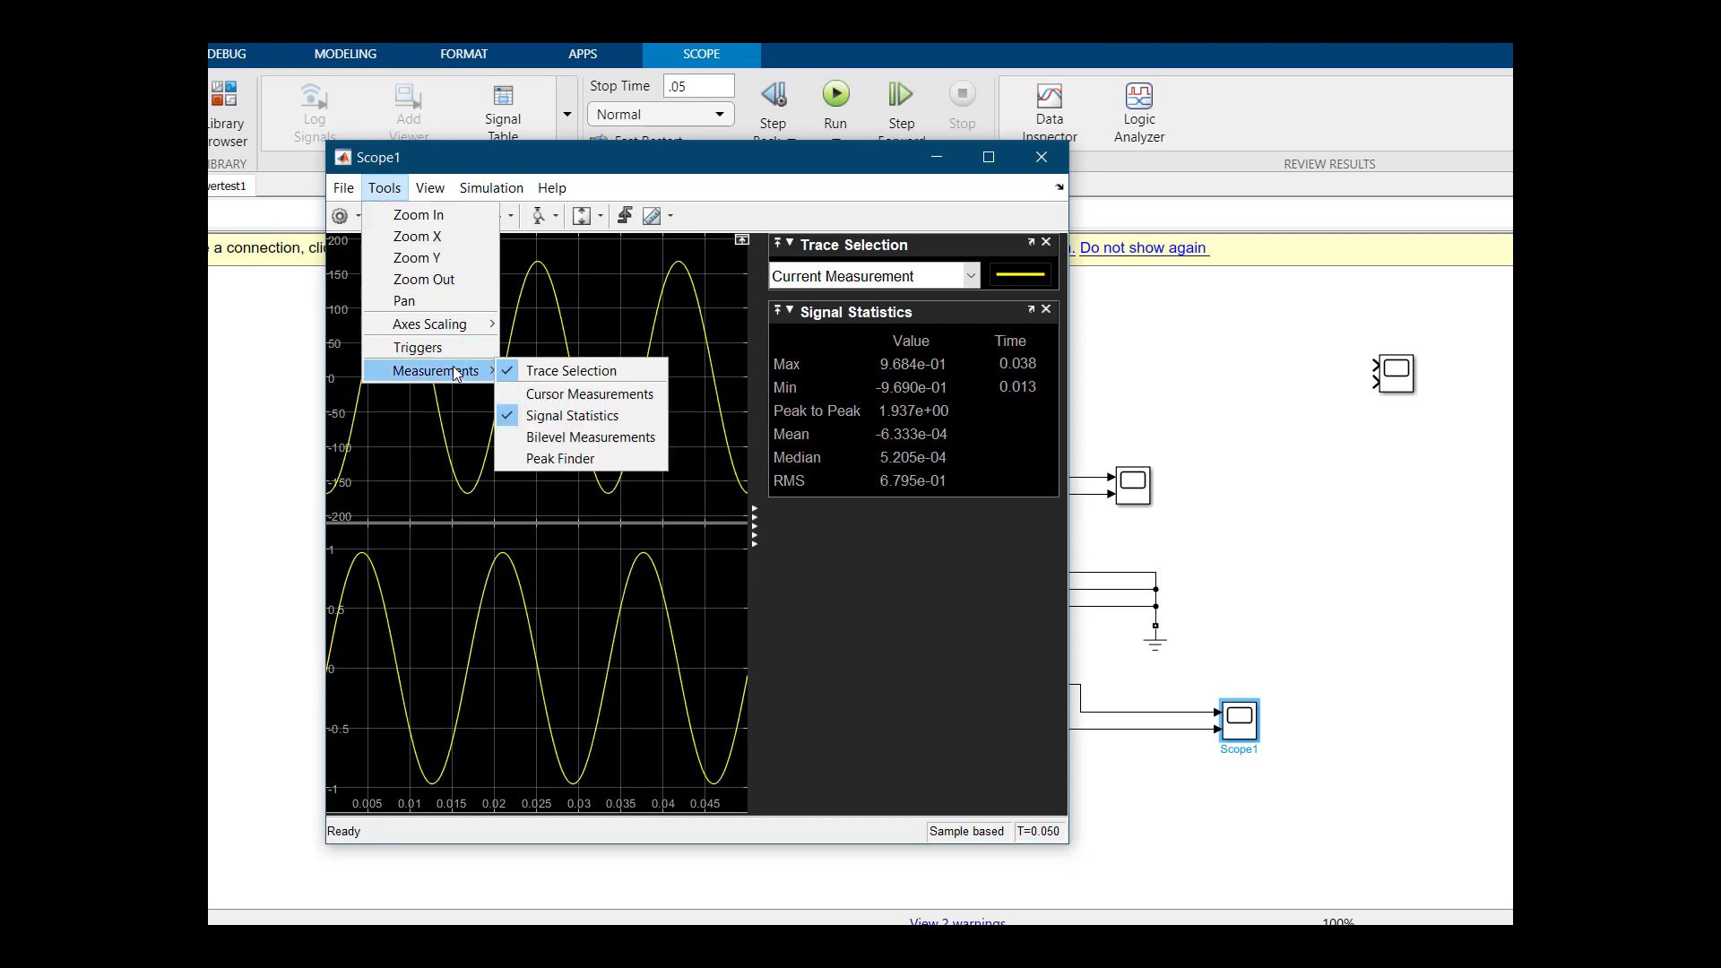
click(546, 395)
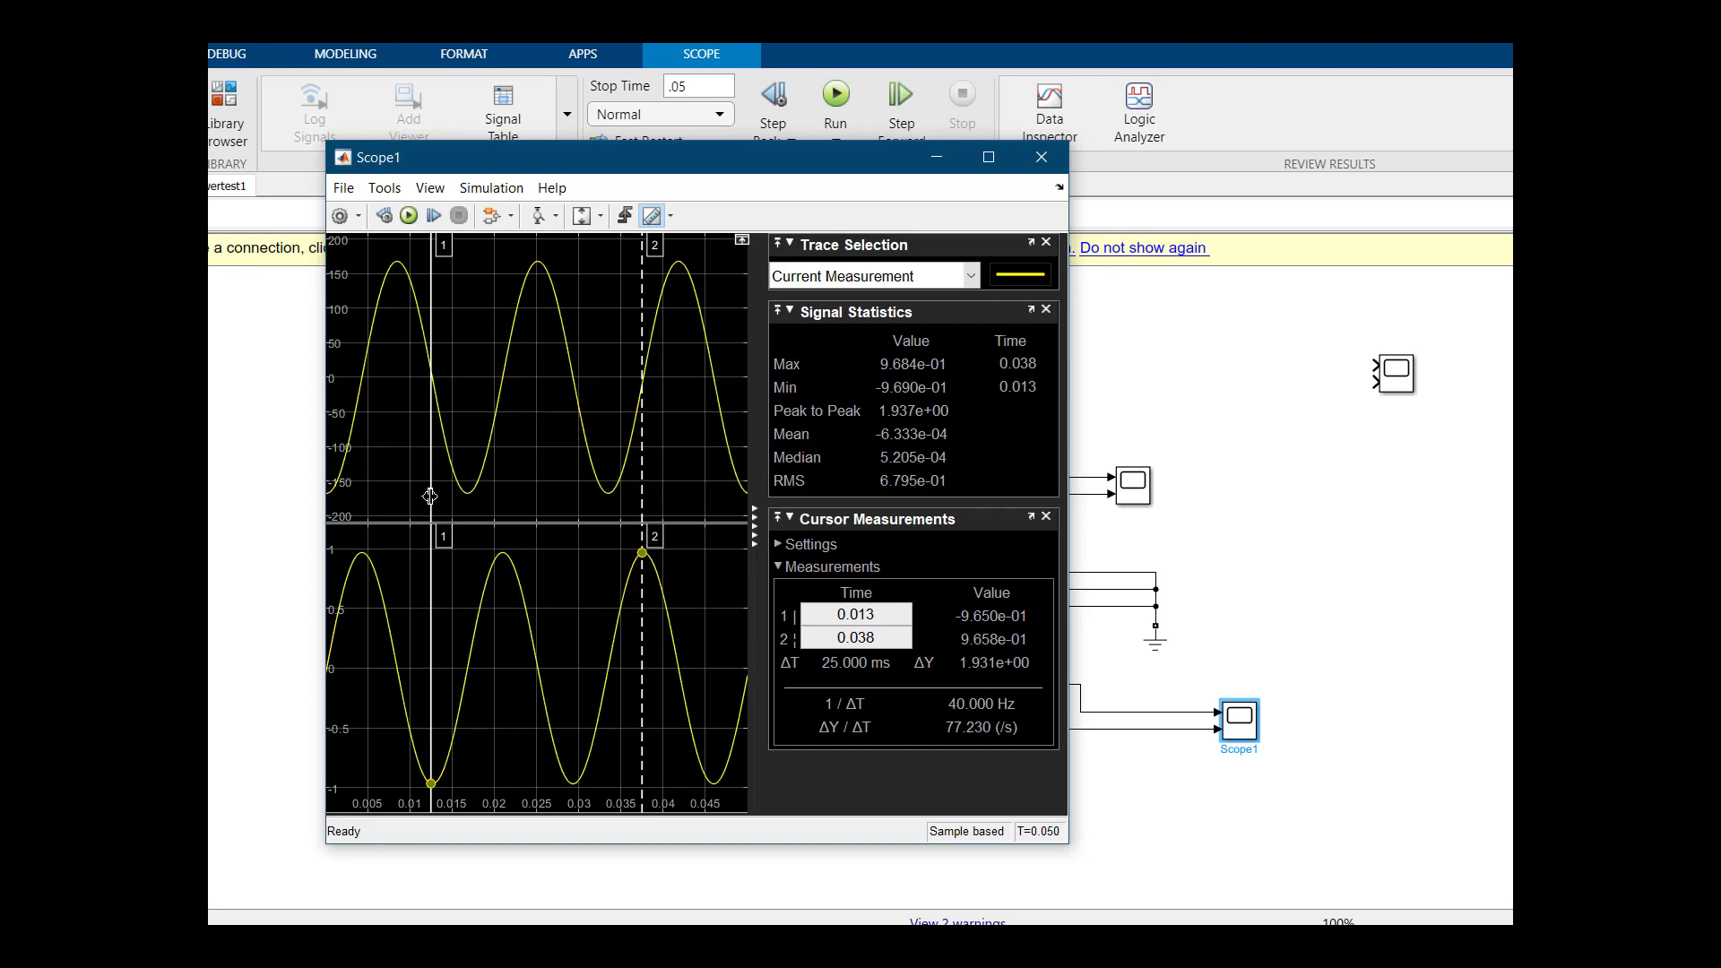
mouse_move(430, 496)
mouse_down()
mouse_move(550, 507)
mouse_move(399, 496)
mouse_up()
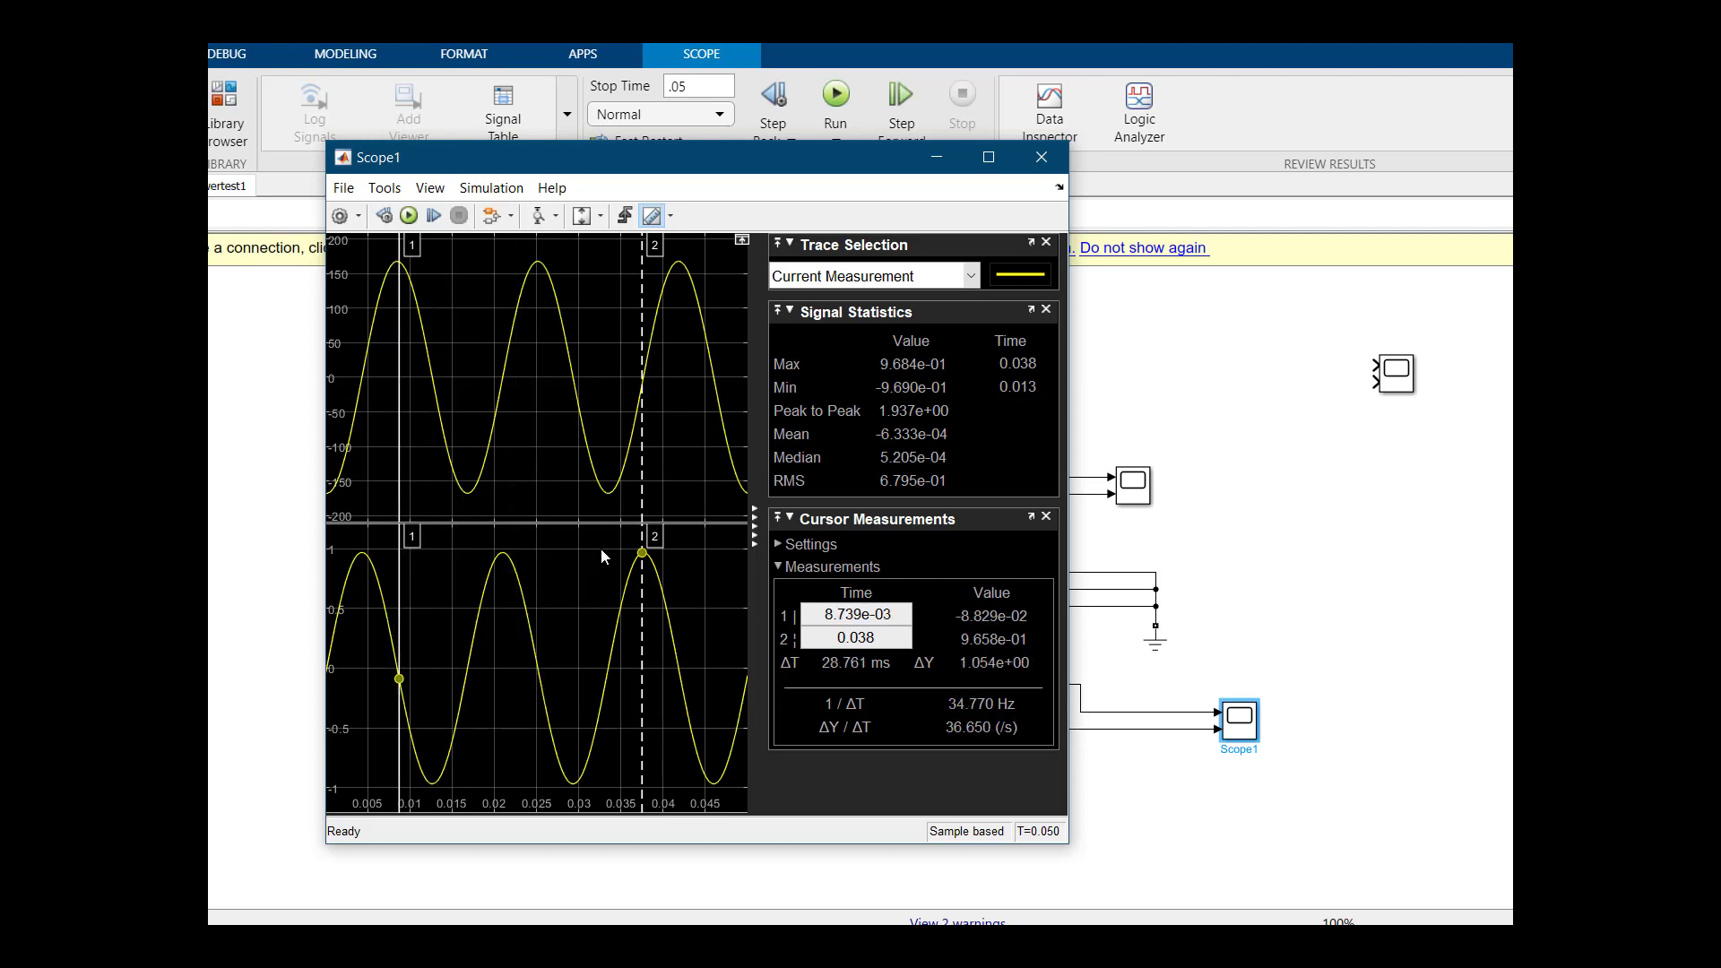
drag(641, 519, 360, 522)
drag(399, 323, 397, 322)
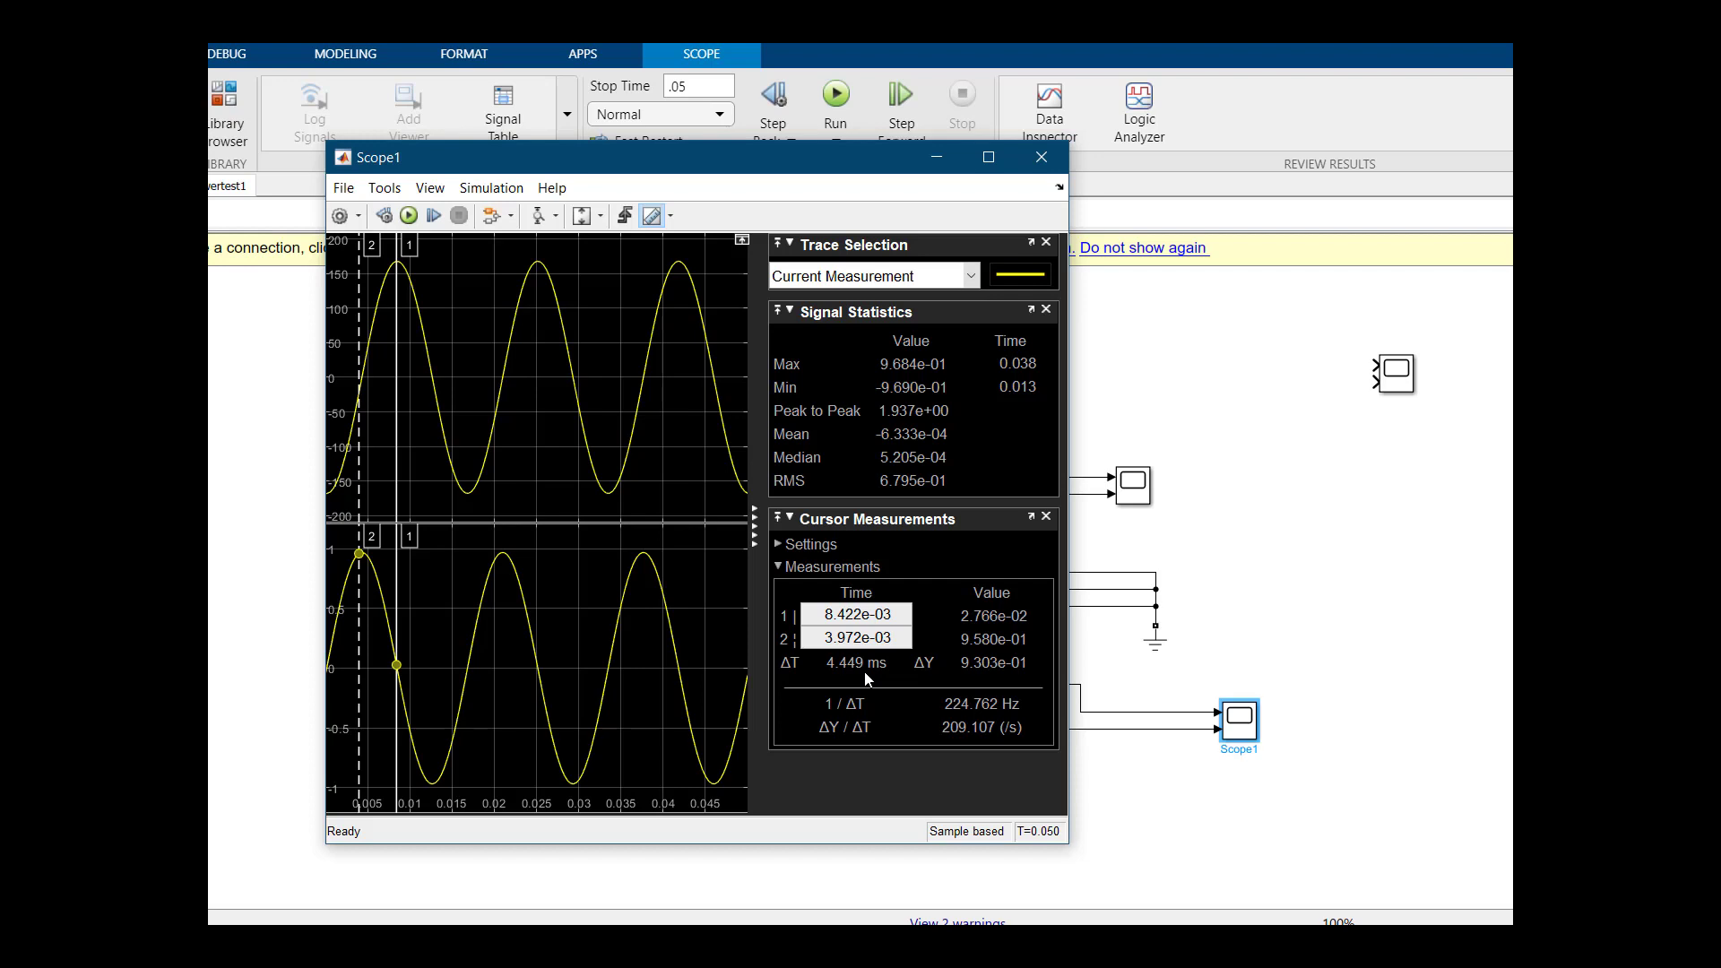
click(1040, 157)
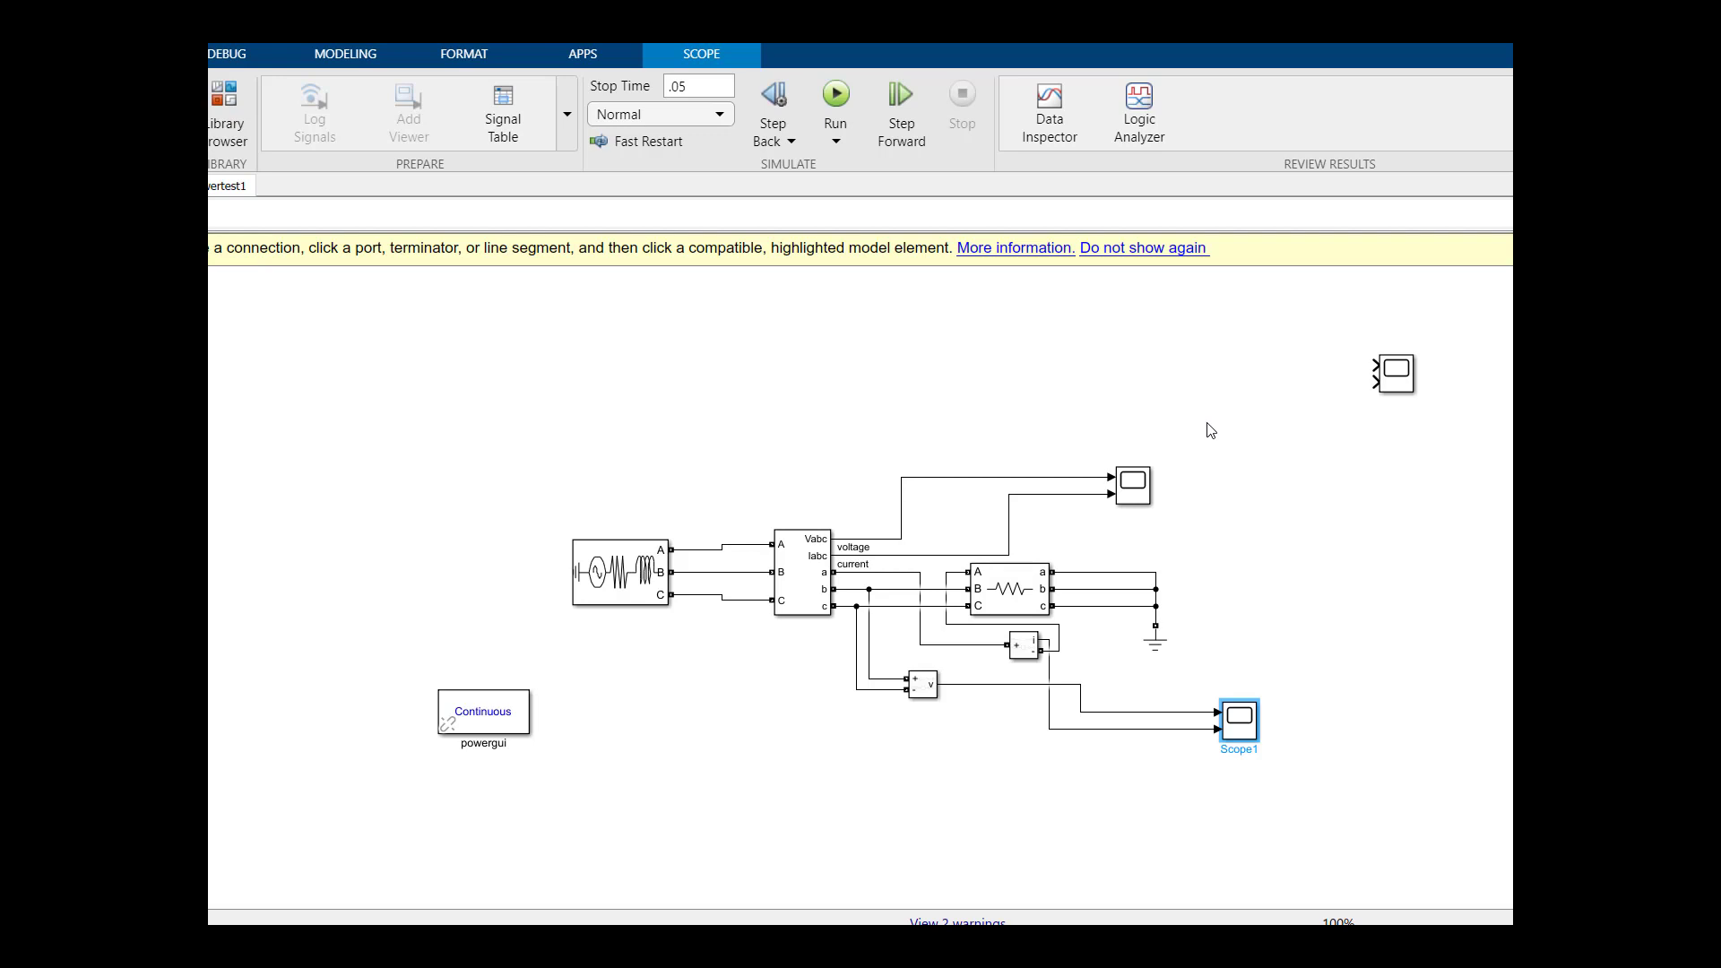
Add a Power Measurement block from Electrical/Control/Measurements and place it just left of the unconnected upper Scope.
double_click(776, 391)
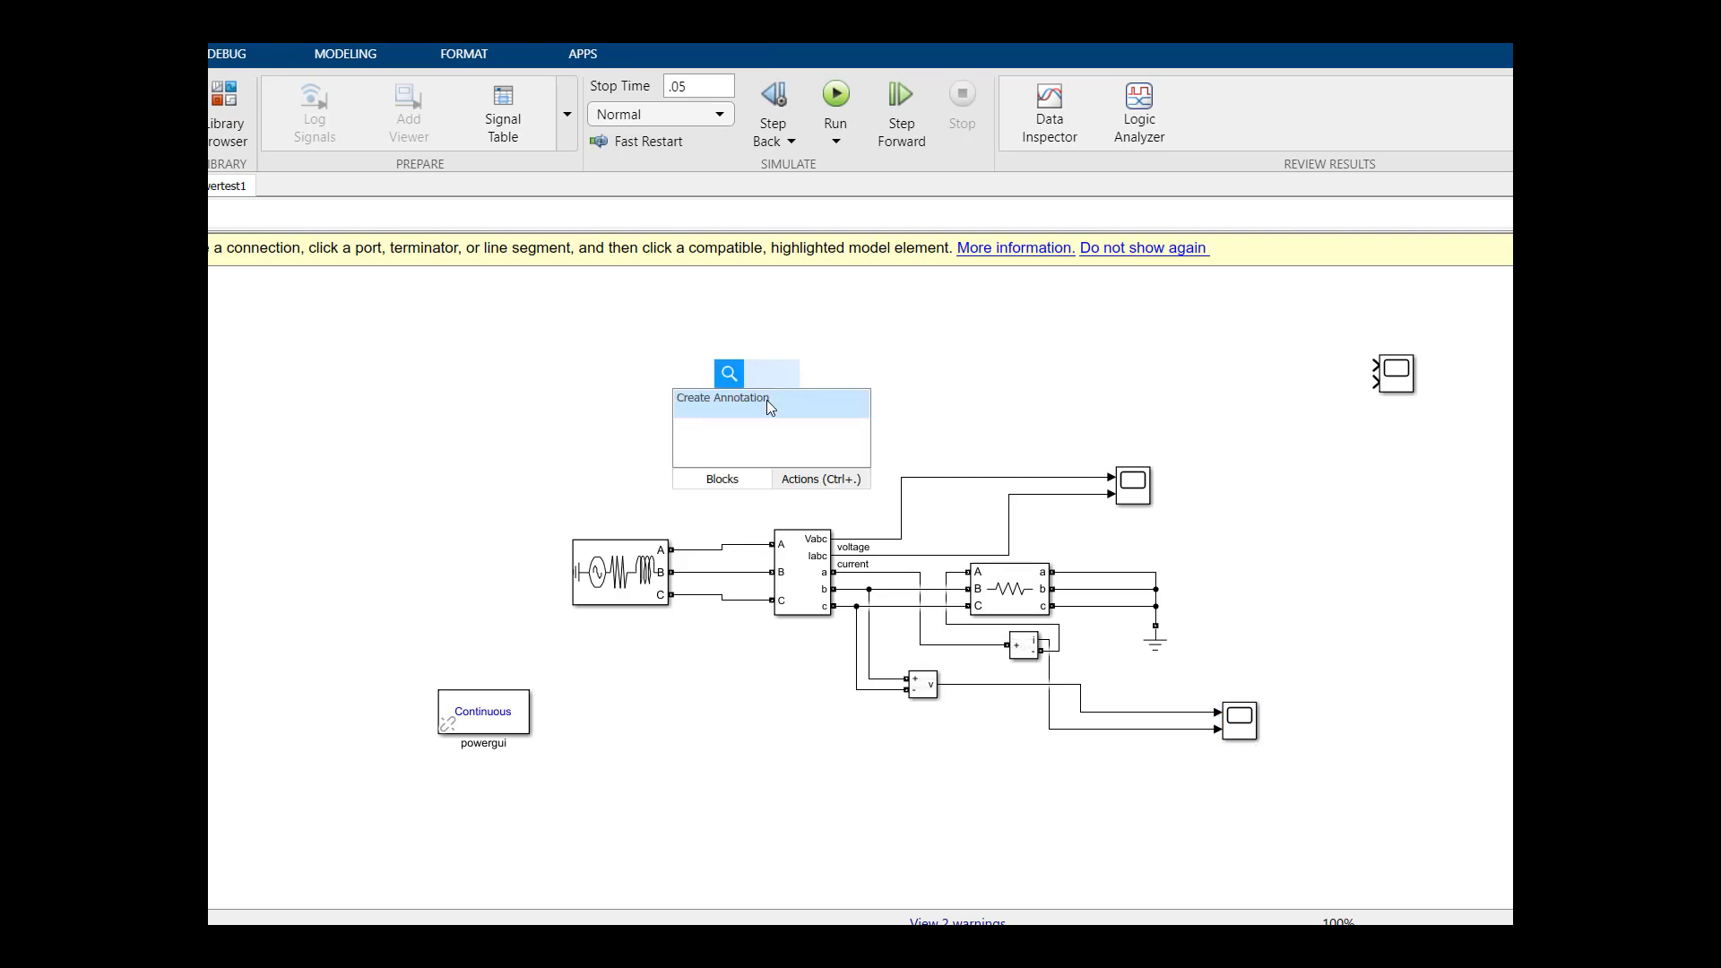
text(power)
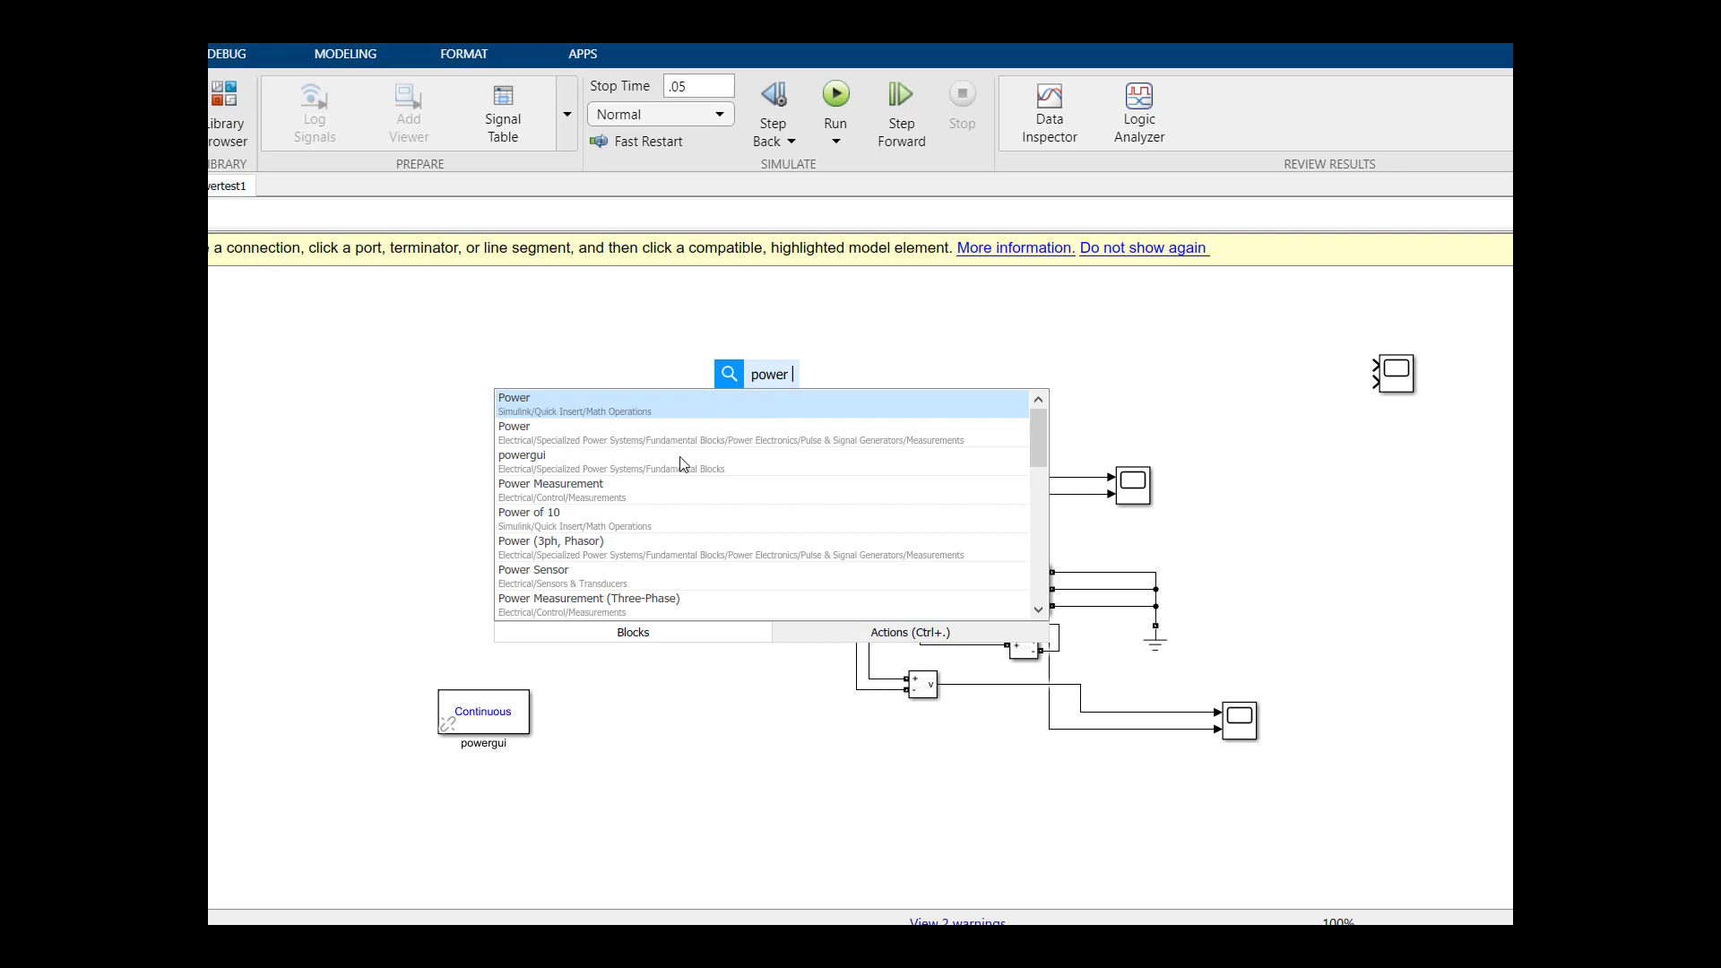
click(610, 490)
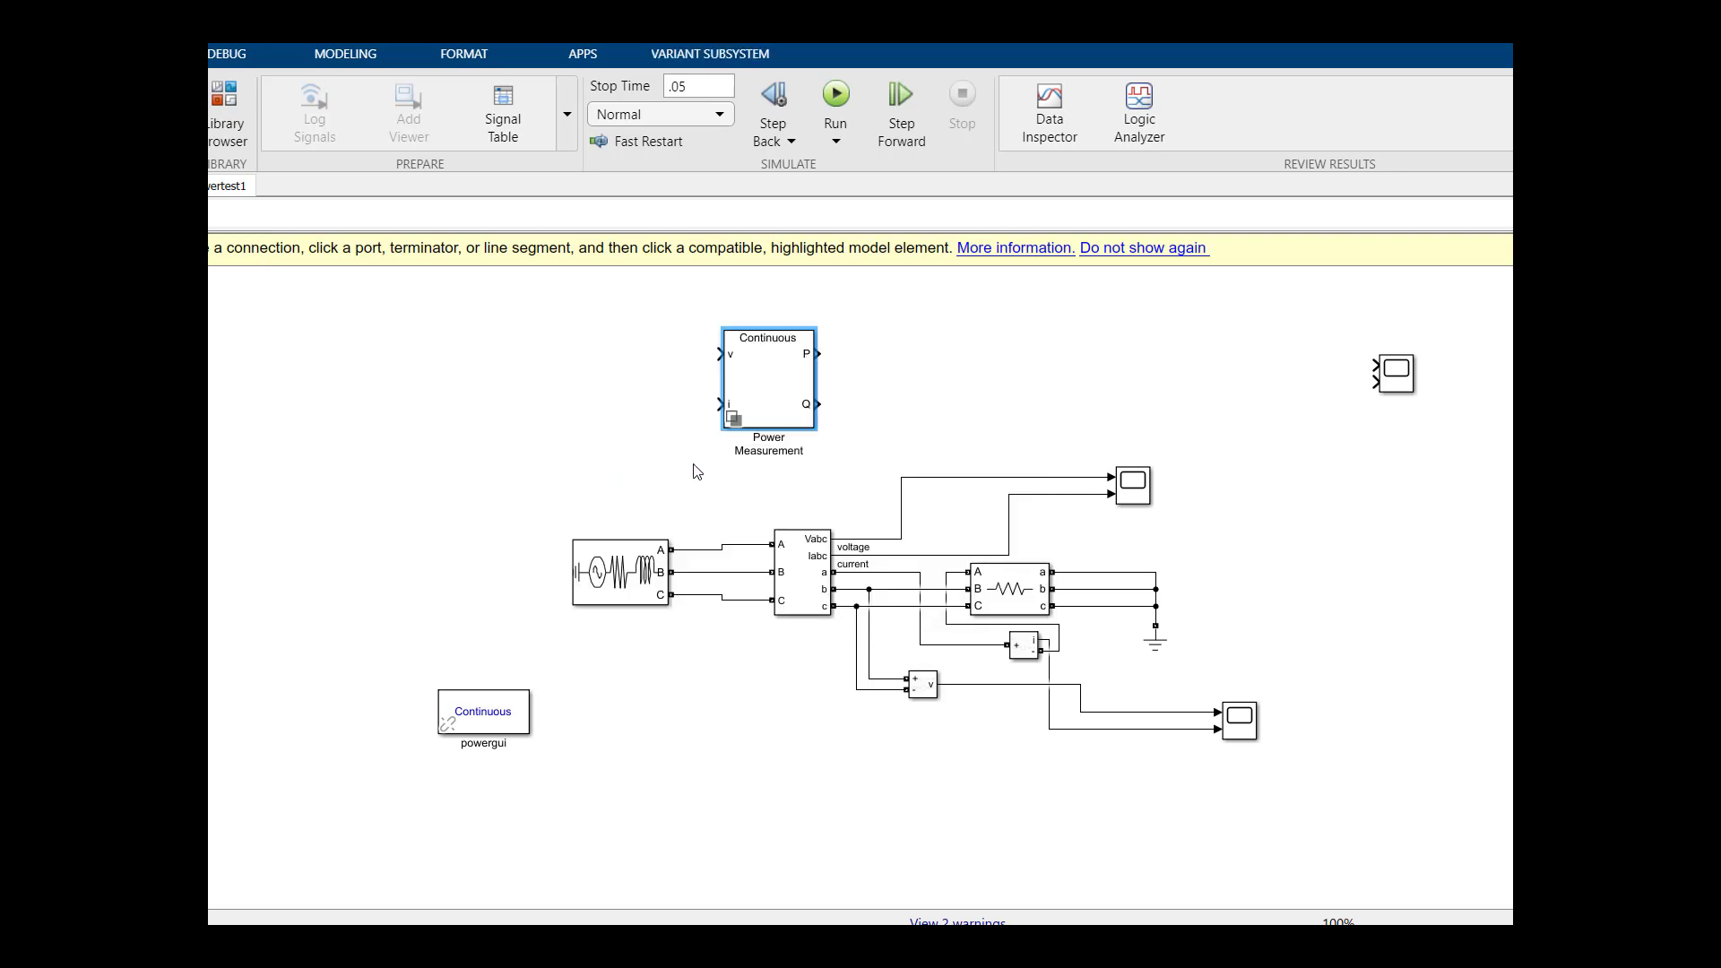
drag(803, 387, 1291, 382)
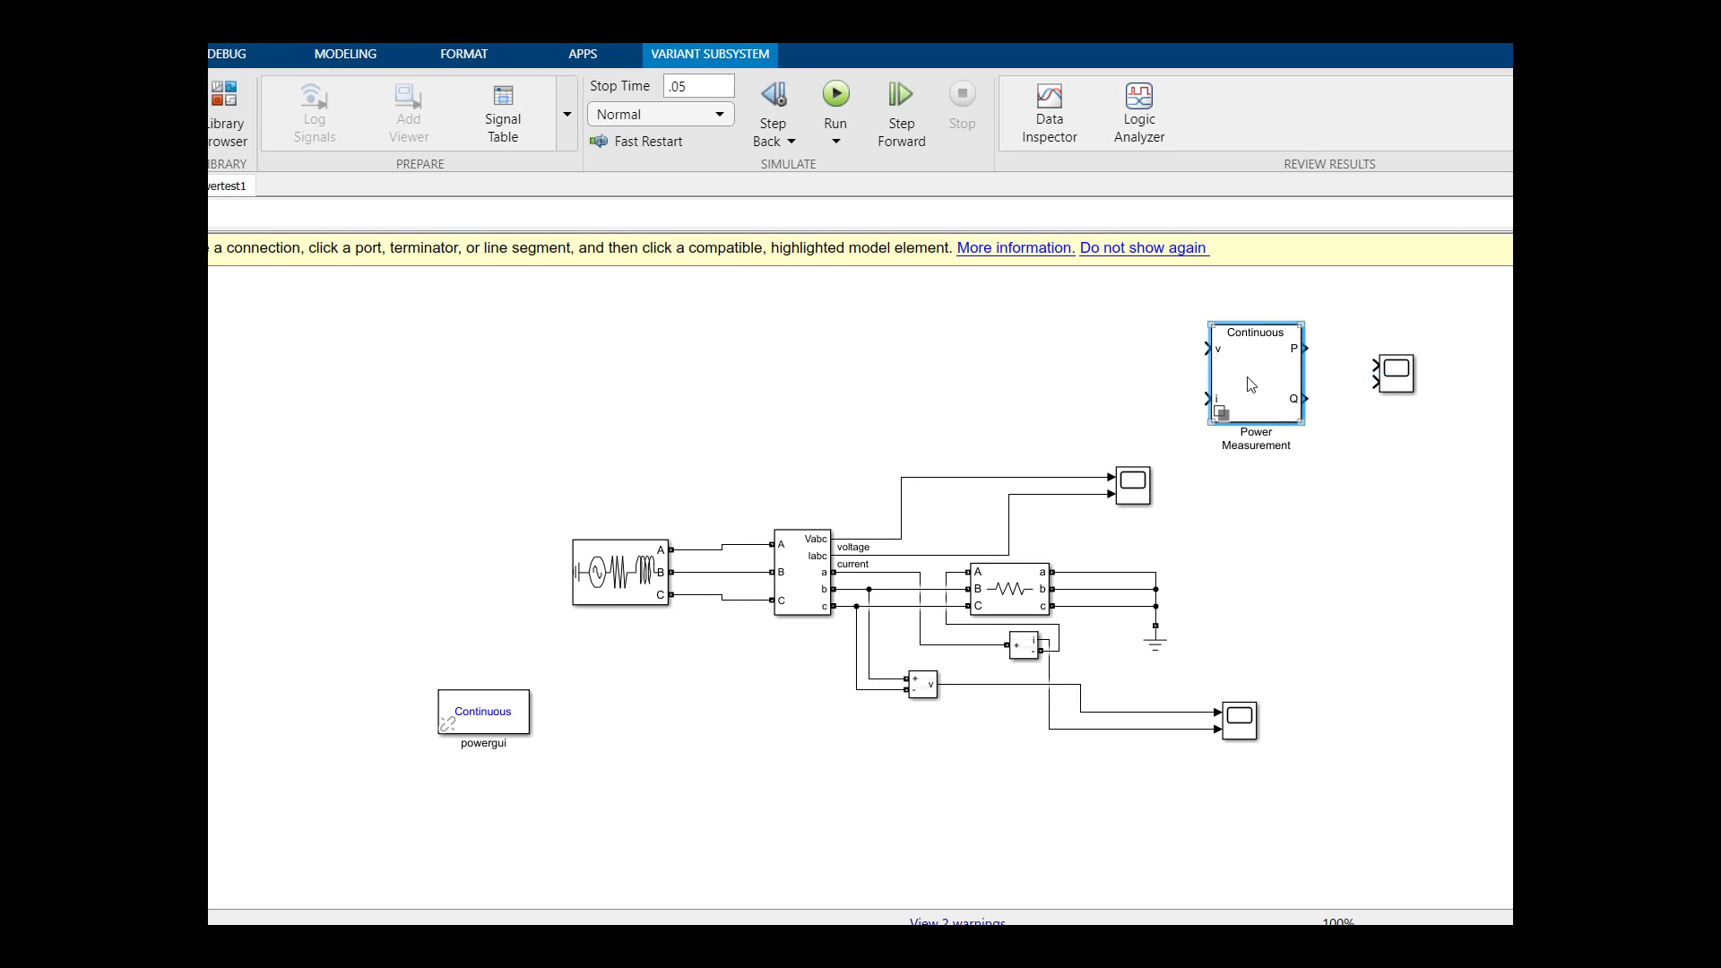
drag(1251, 383, 1262, 384)
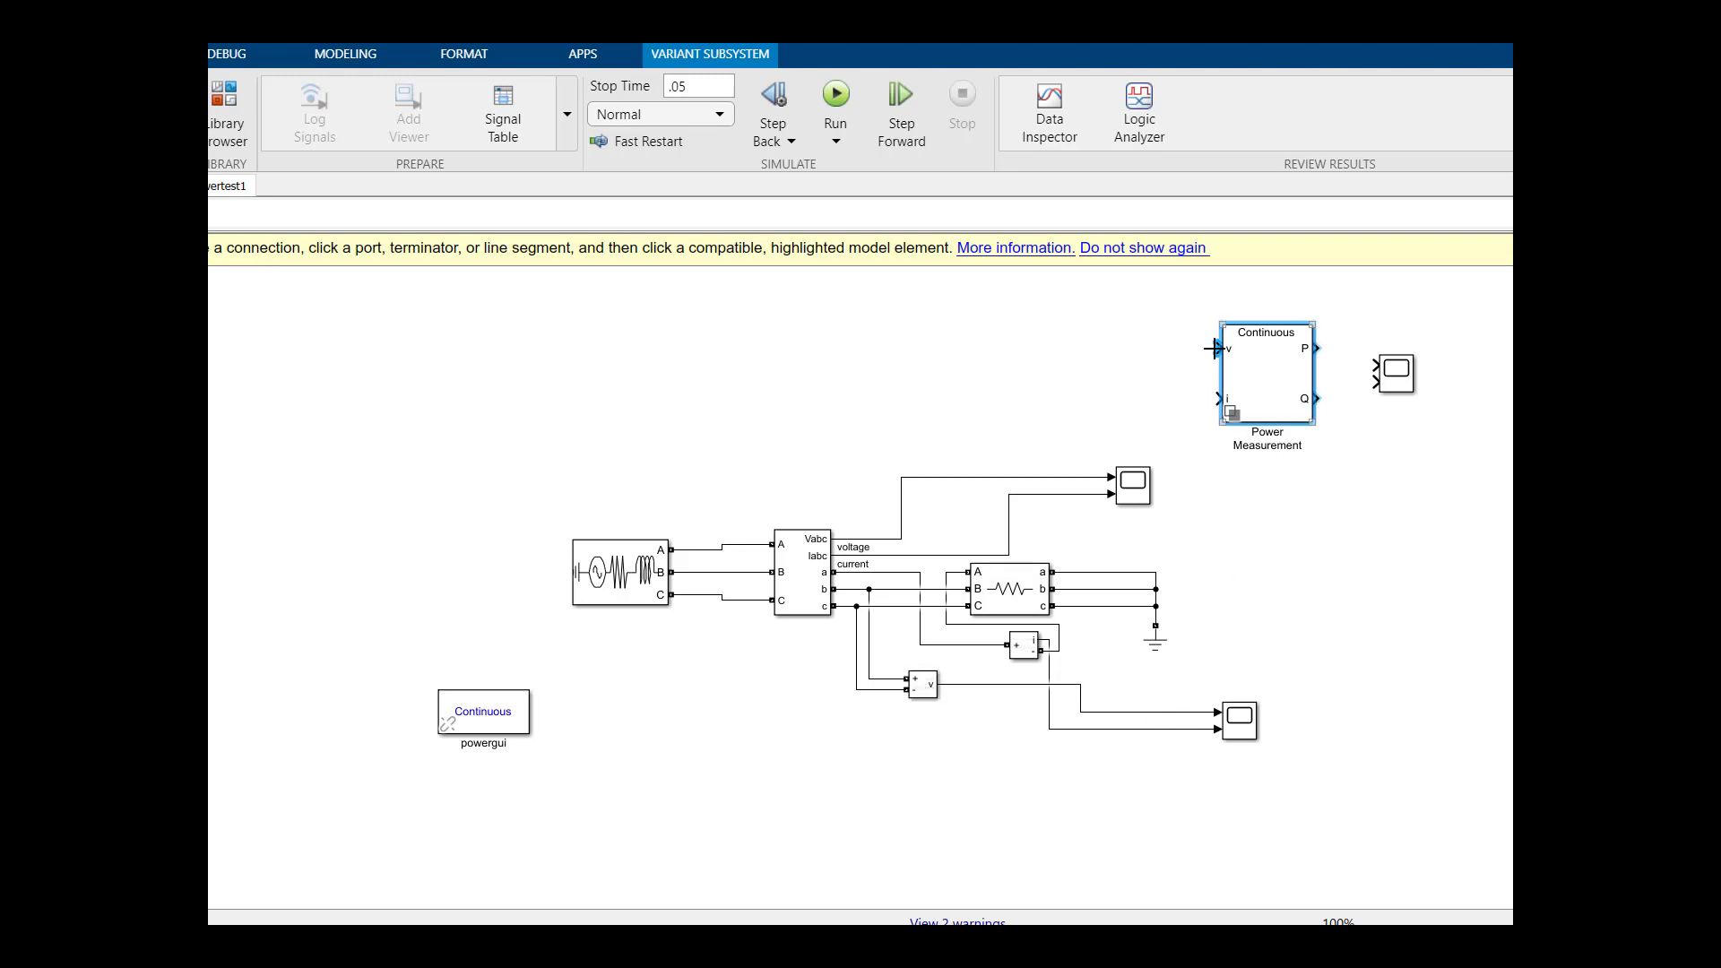
Connect the Power Measurement's v and i inputs to the lower Scope's voltage and current lines, and its P and Q outputs to the upper Scope.
mouse_move(1212, 348)
mouse_down()
mouse_move(1164, 383)
mouse_move(1175, 713)
mouse_up()
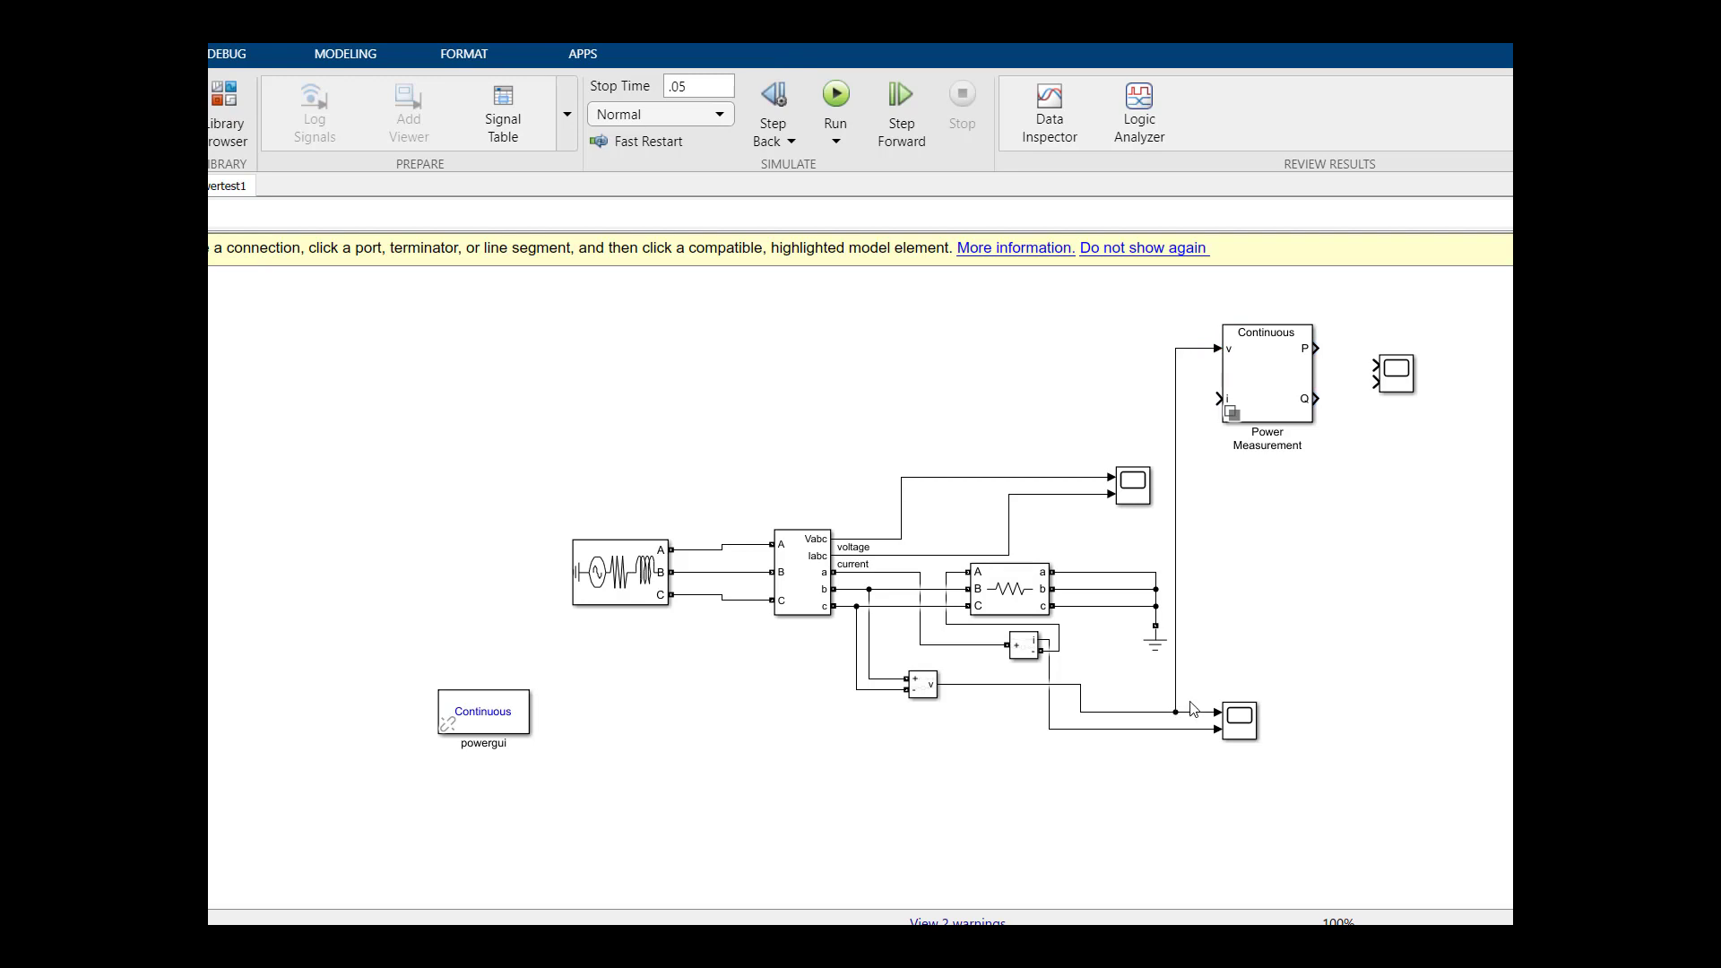
drag(1218, 399, 1193, 730)
click(1335, 356)
click(1375, 365)
click(1317, 399)
click(1375, 381)
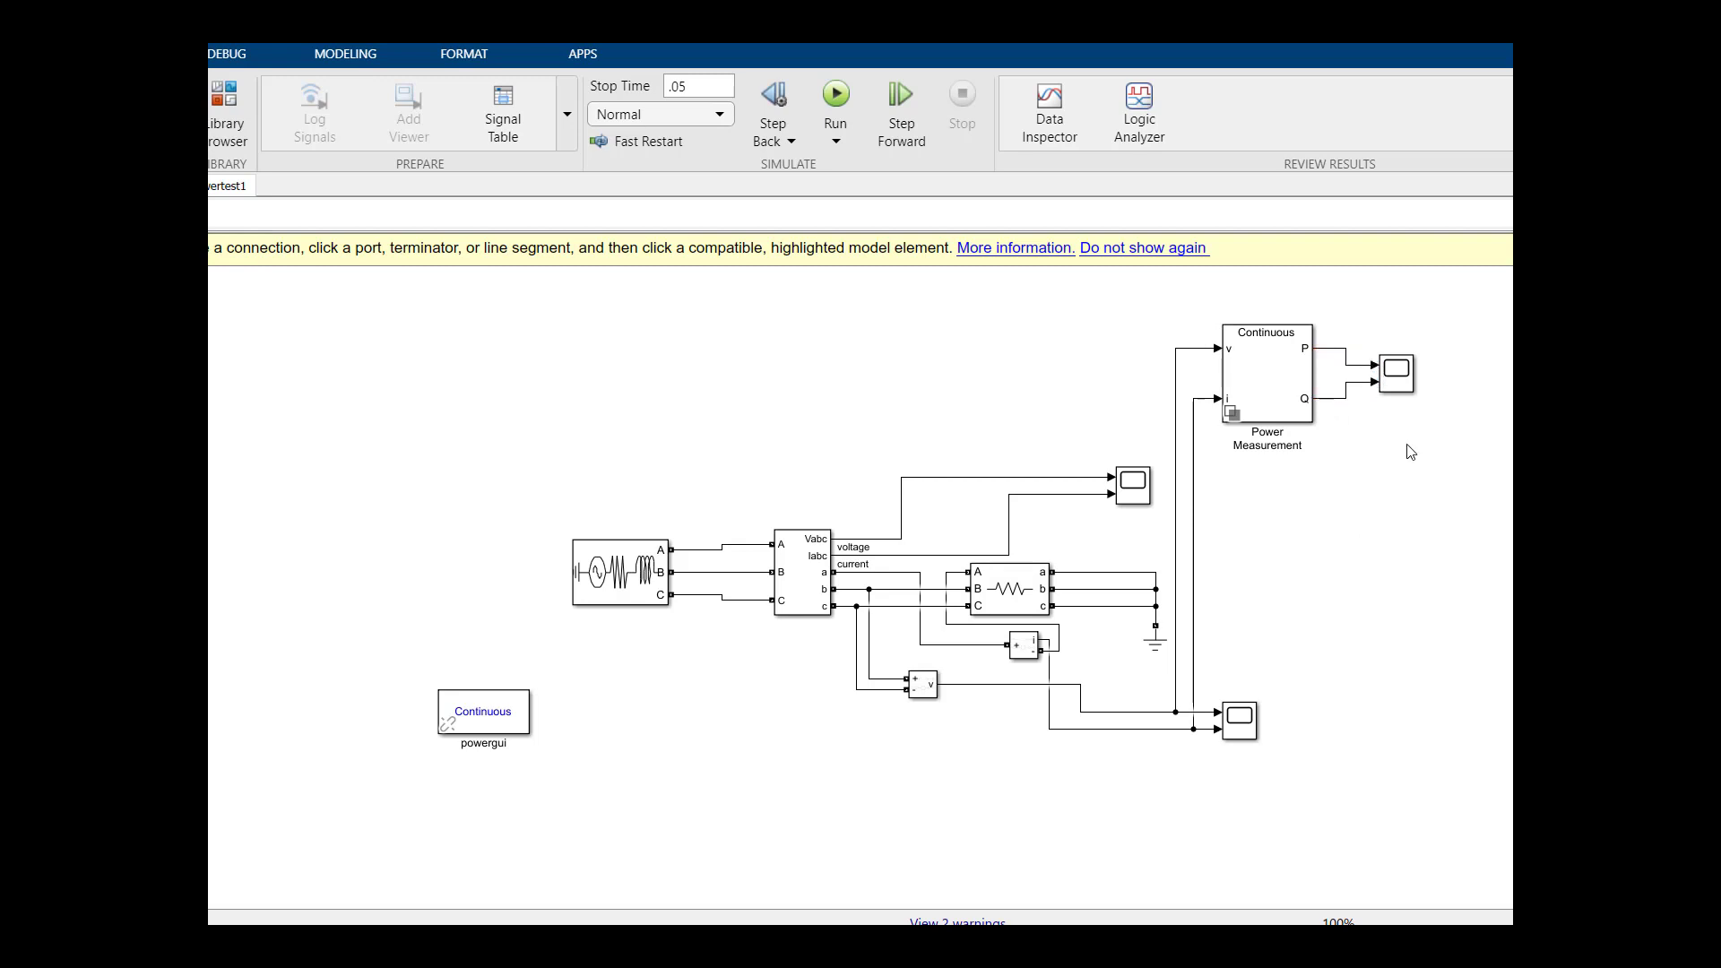
Run the simulation, examine the Power Measurement waveforms and the list of available traces in Scope2, and close the scope.
click(832, 97)
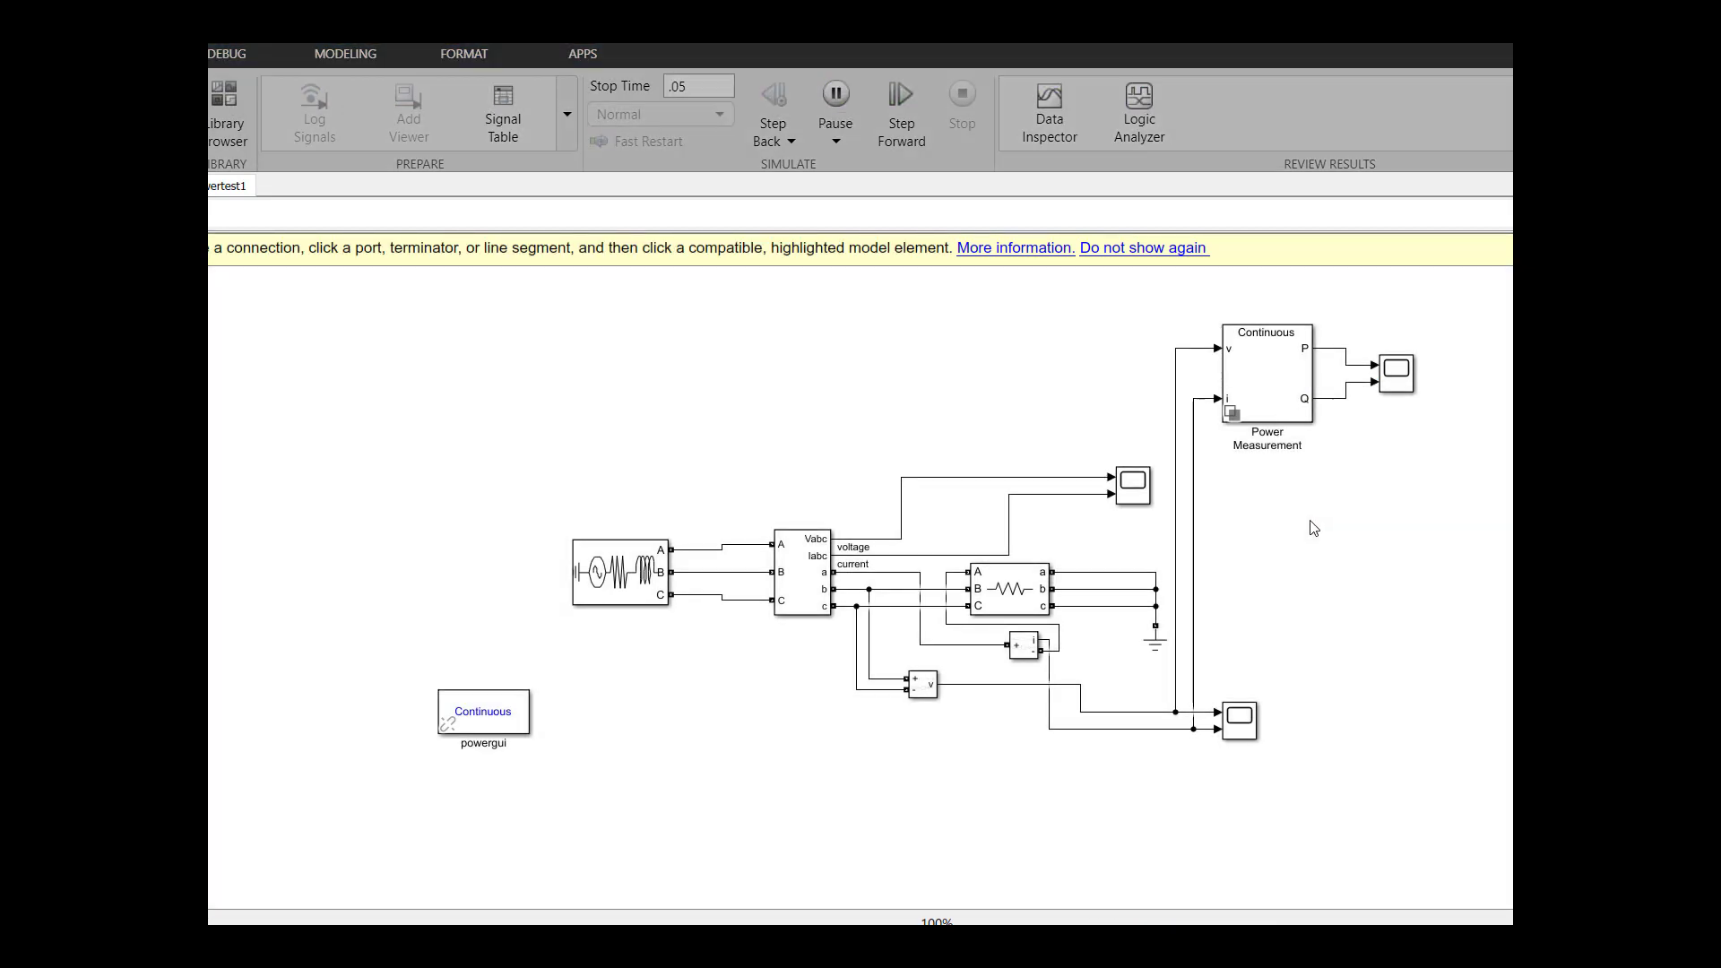
click(1397, 385)
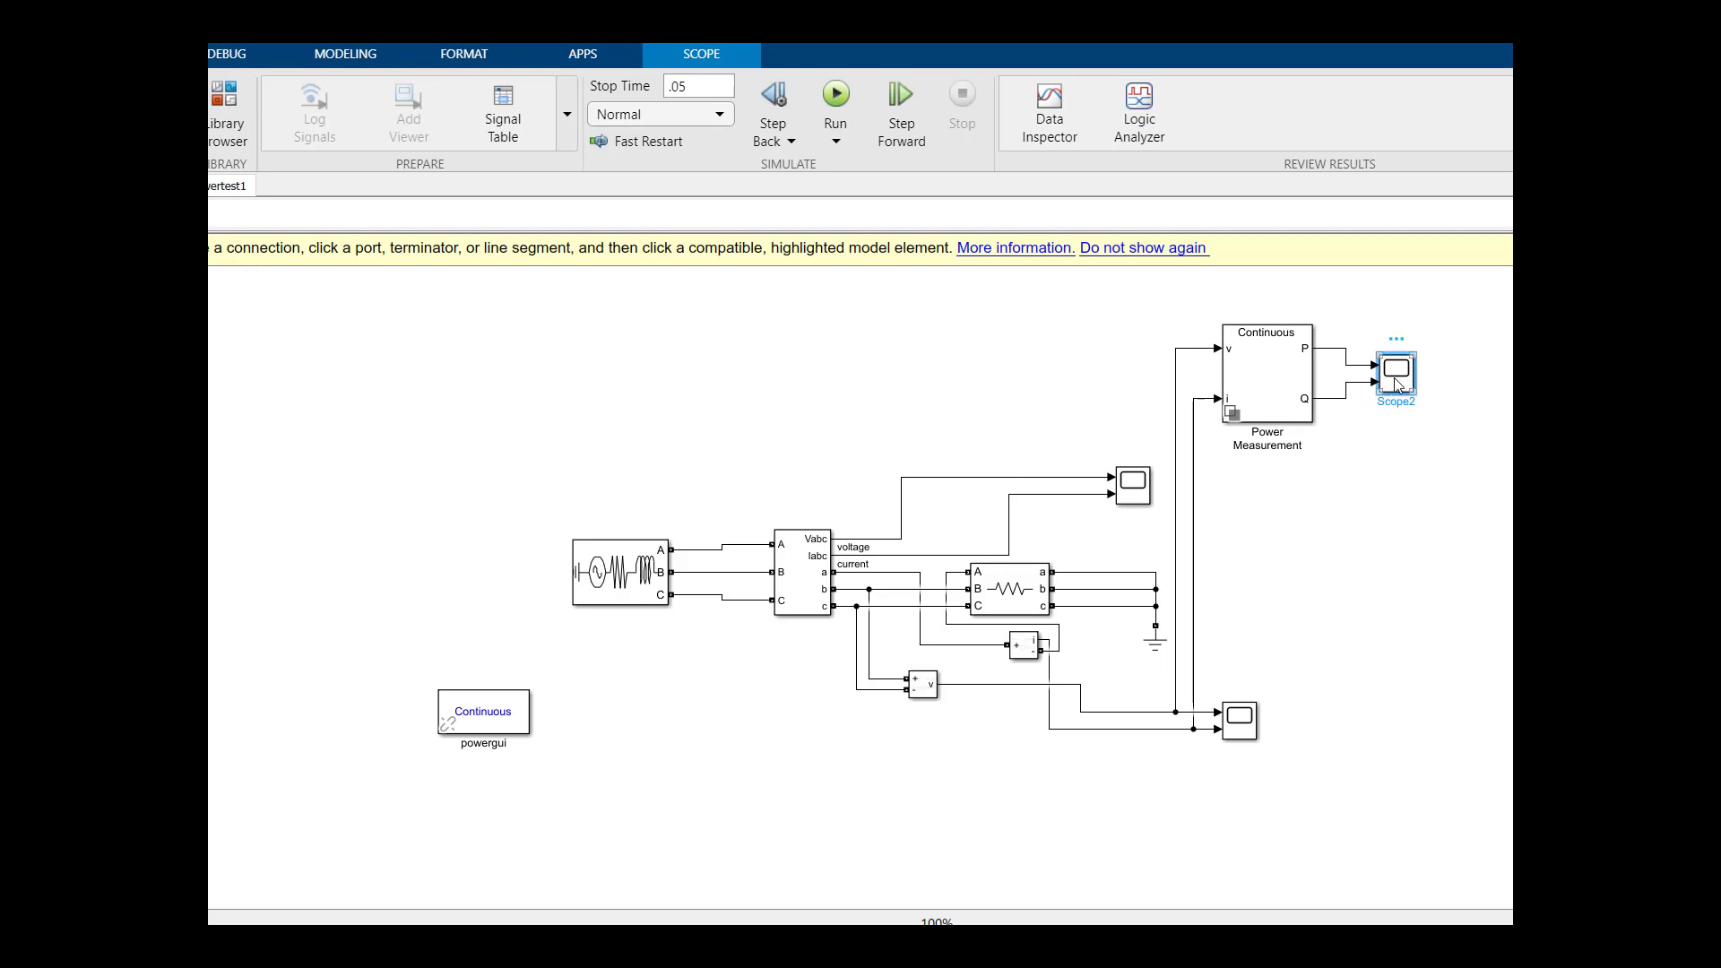
drag(1720, 407, 759, 171)
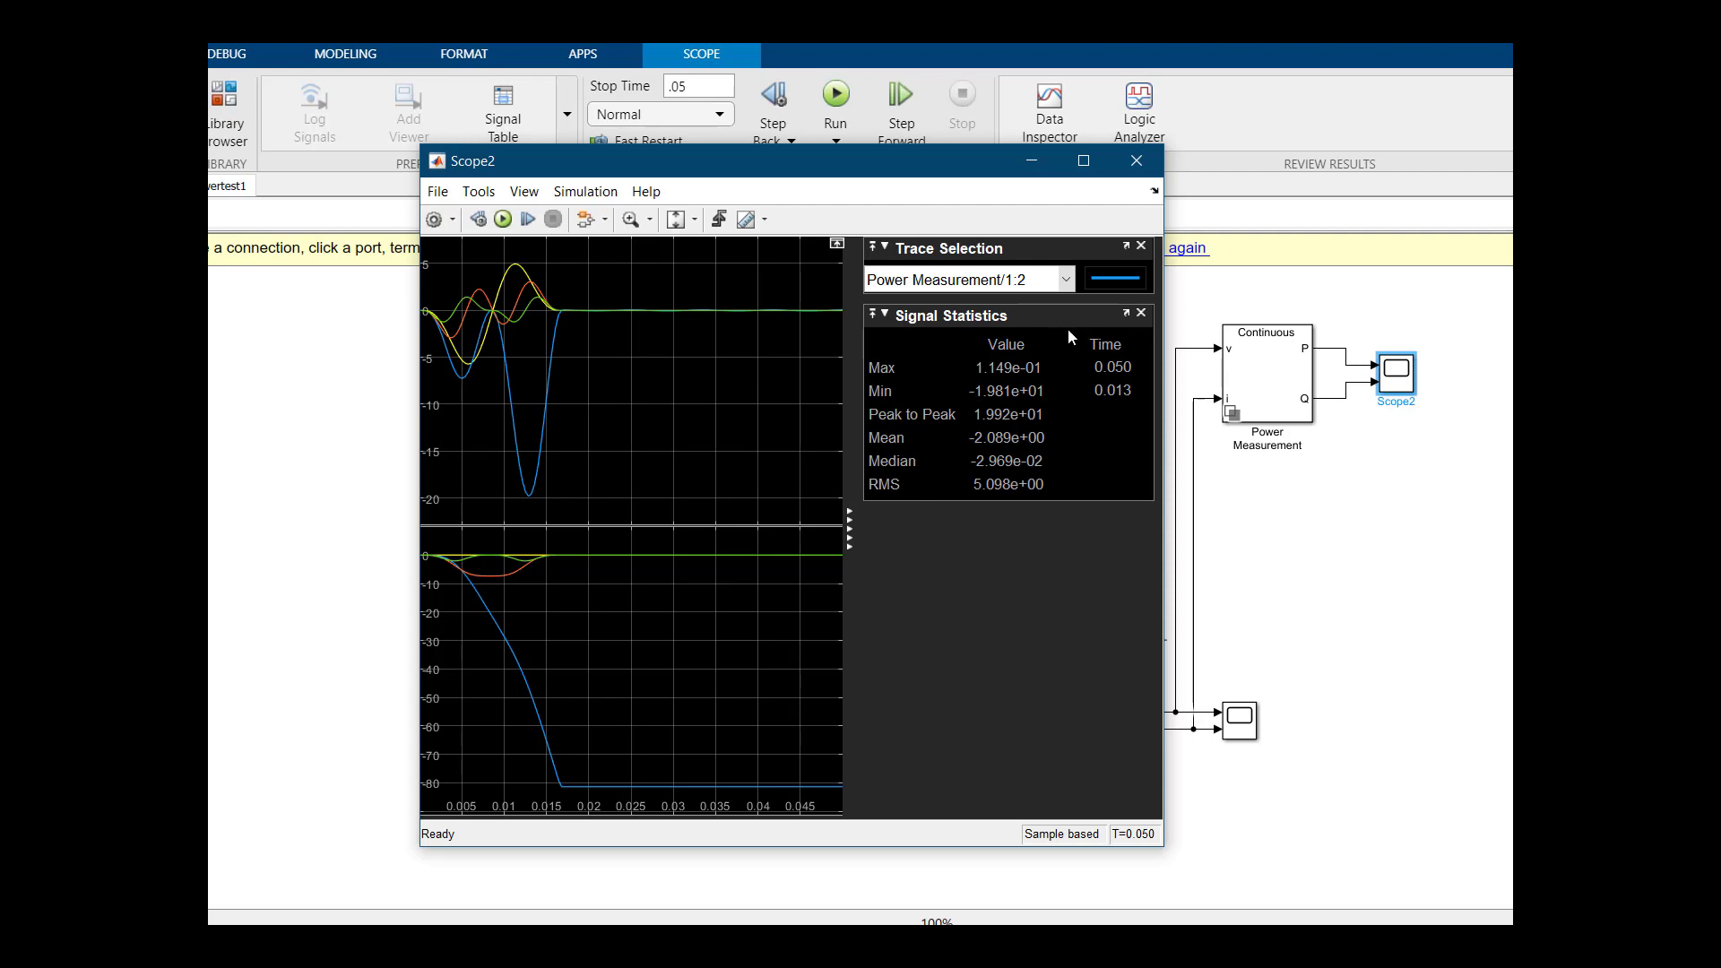
click(1065, 280)
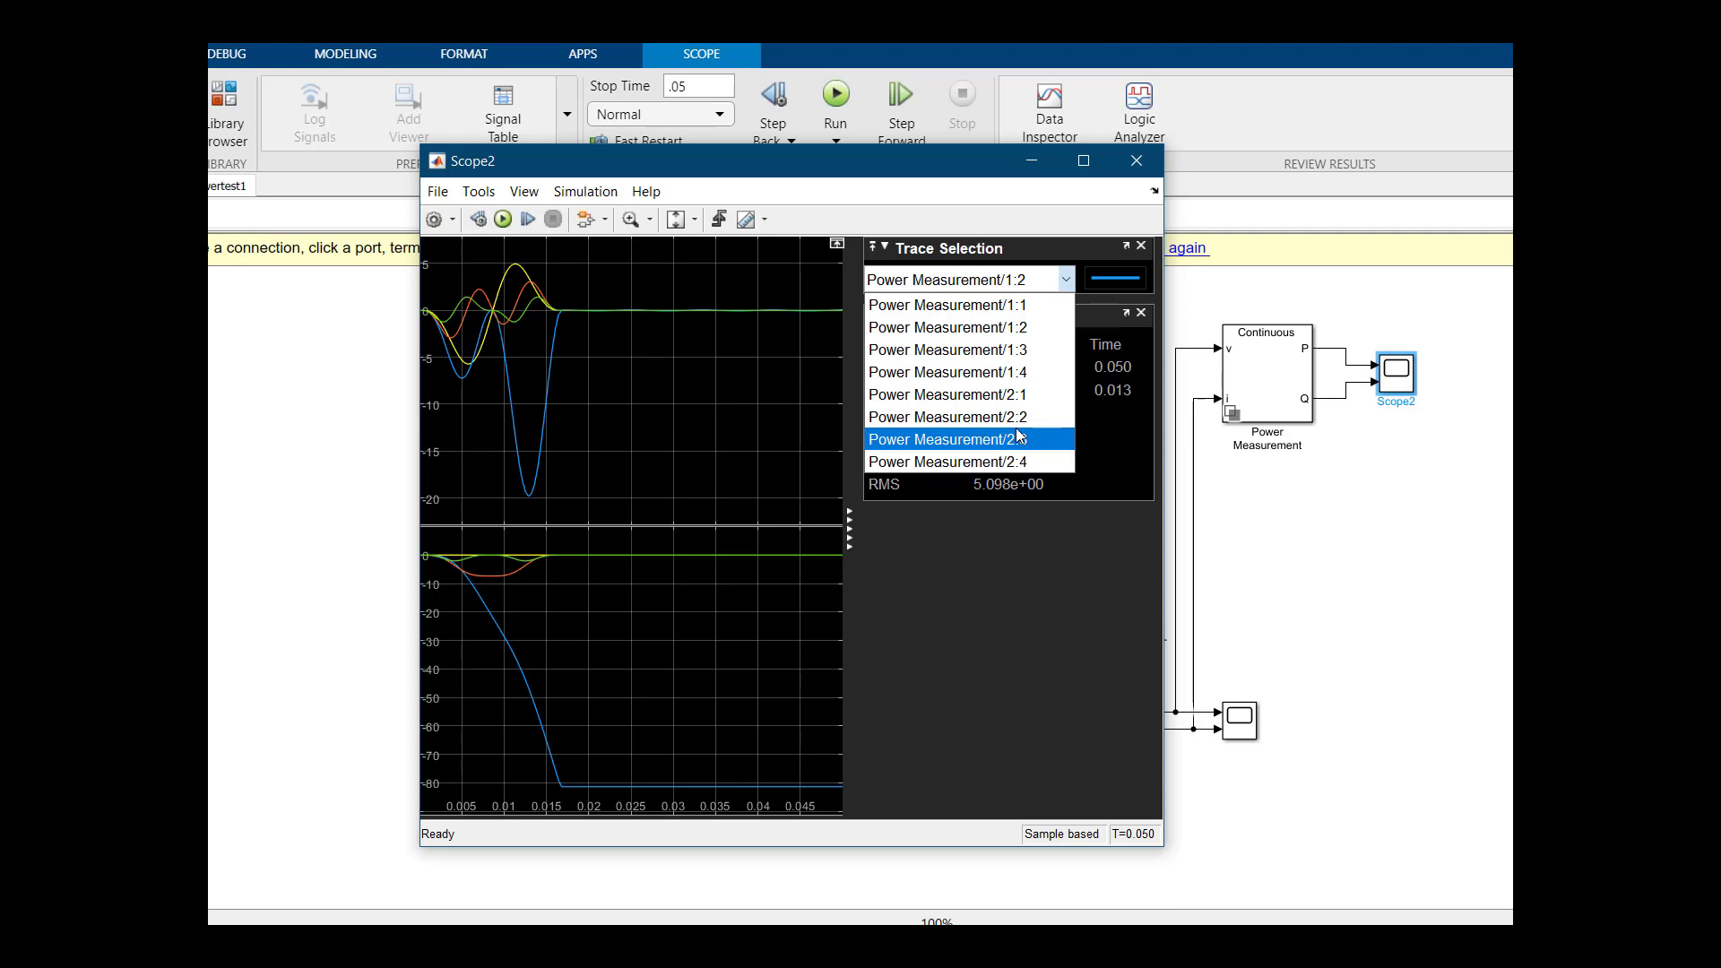
click(1137, 171)
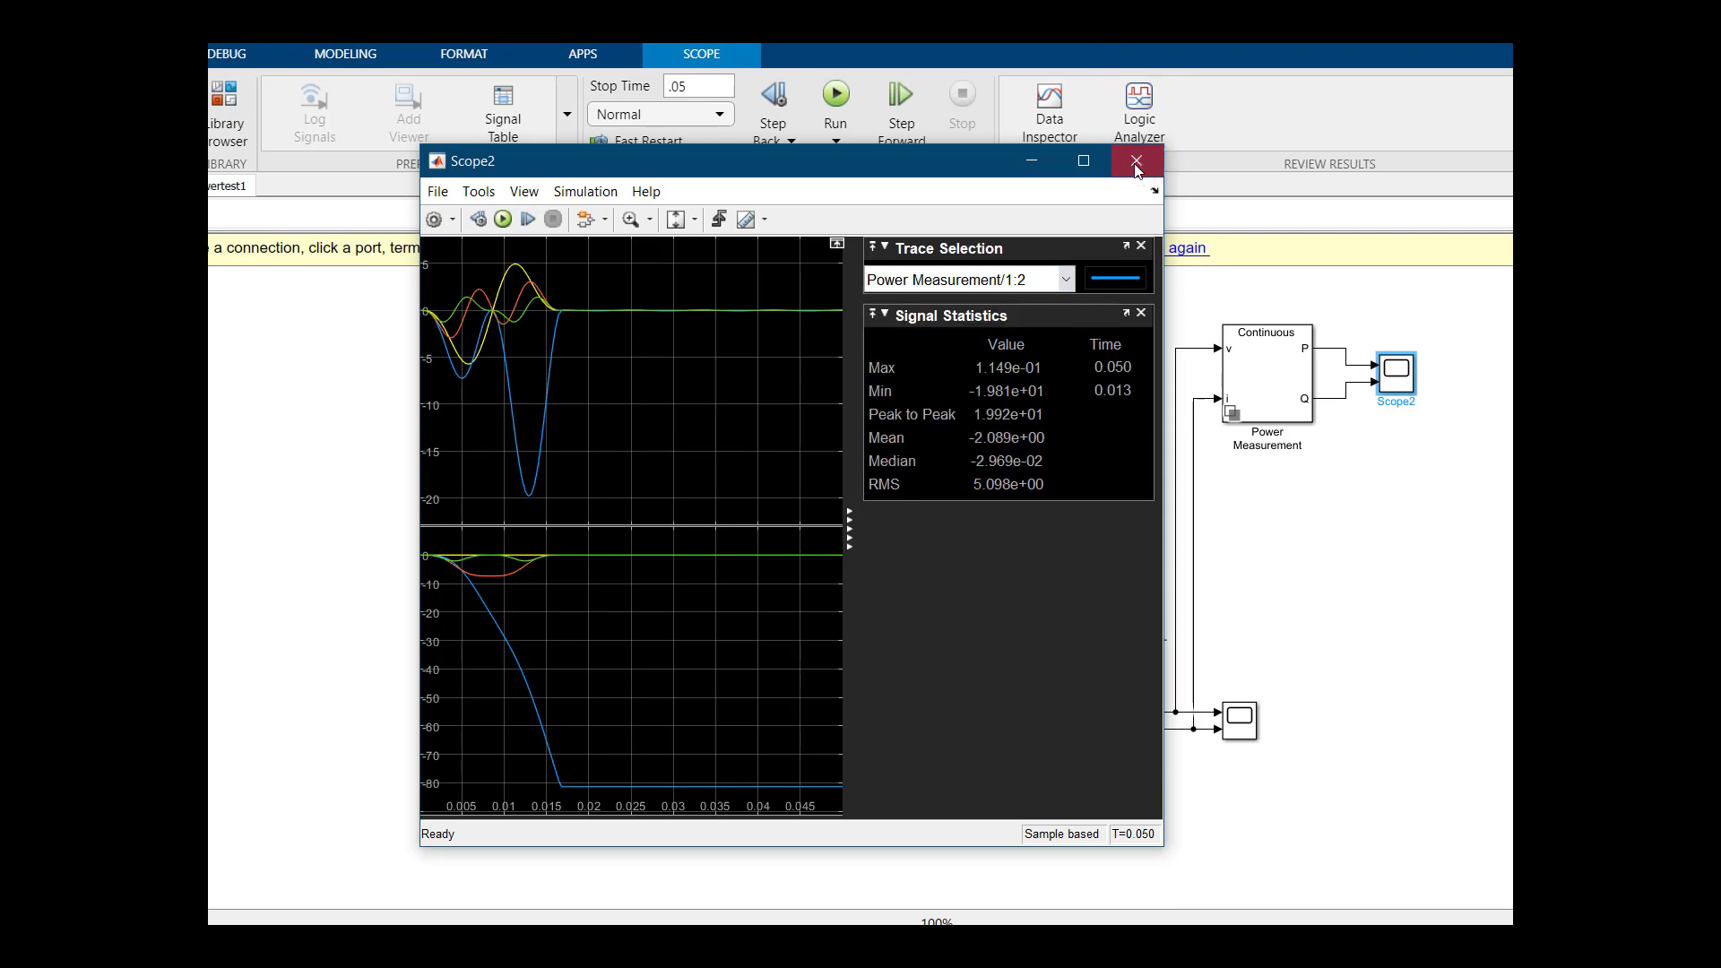
click(1137, 170)
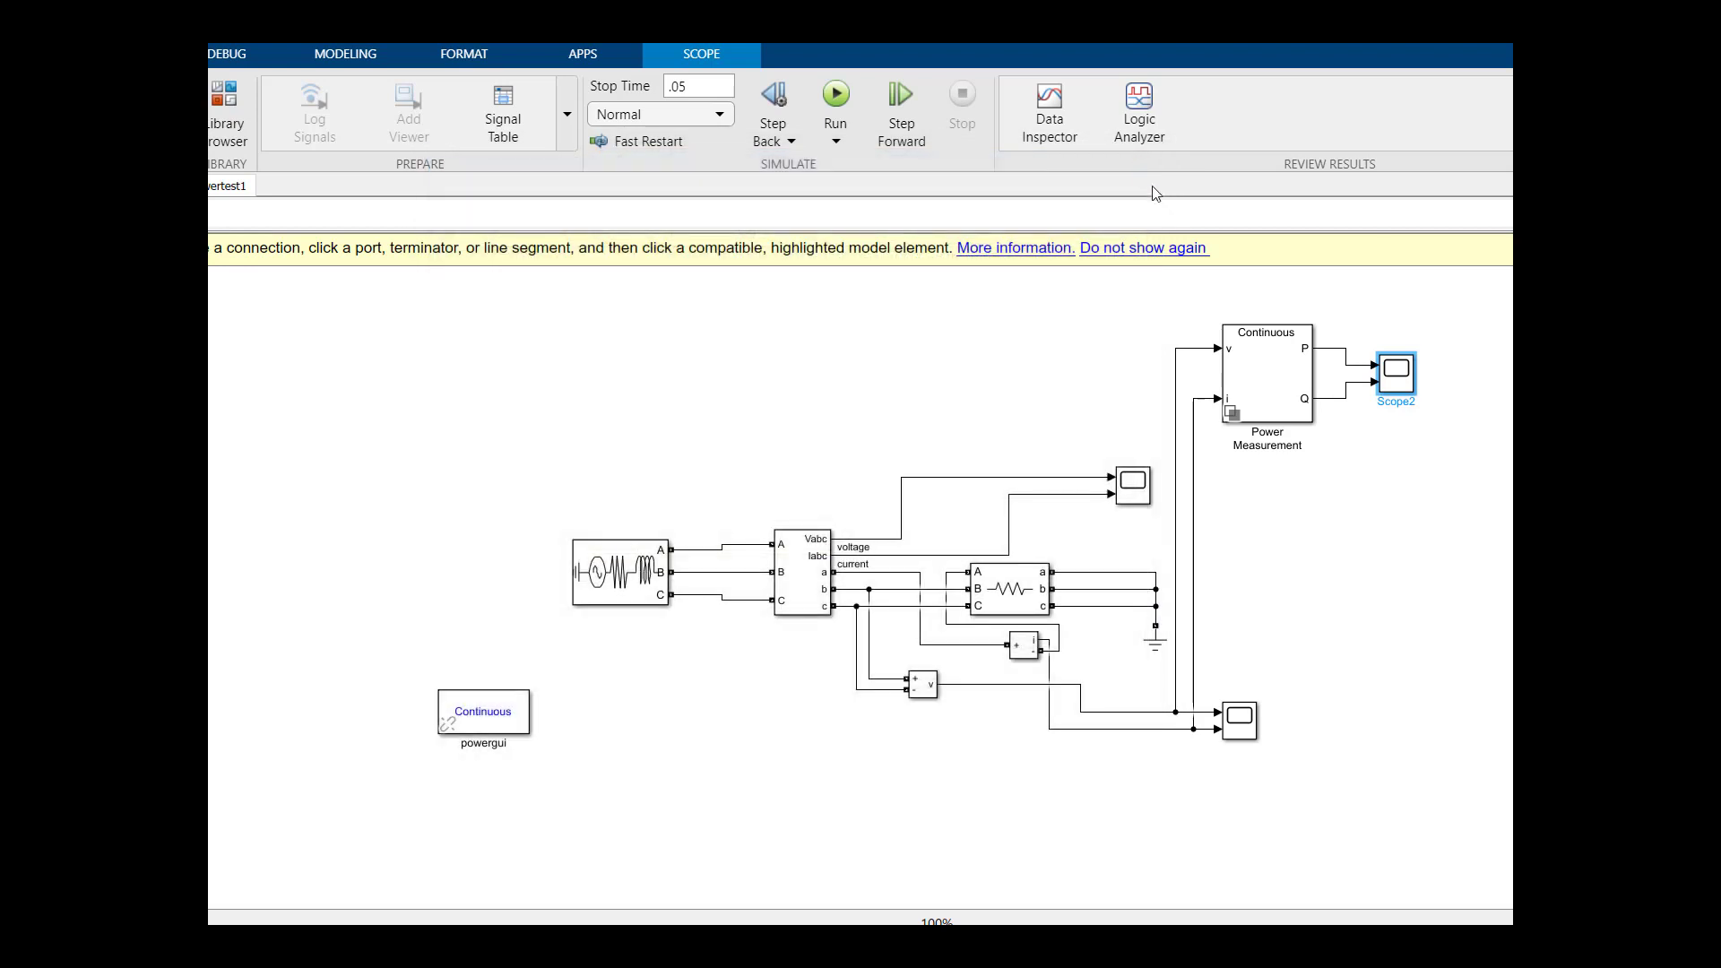
Set the Power Measurement block's harmonic numbers to [1].
double_click(1273, 390)
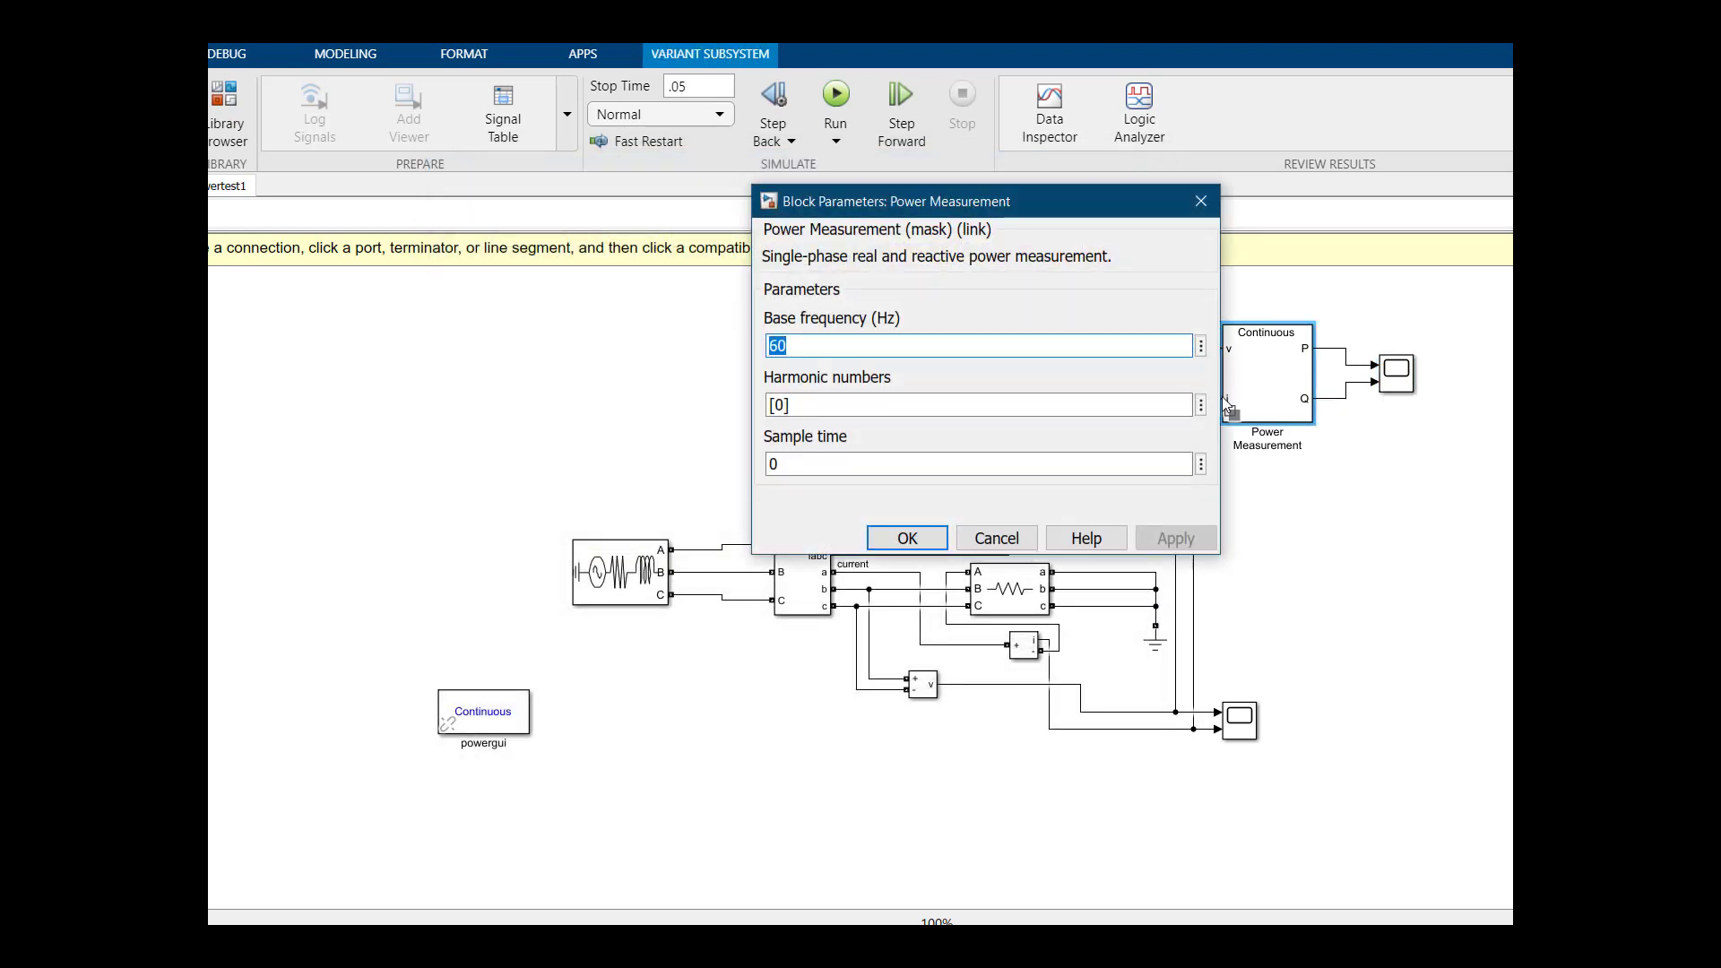
click(803, 414)
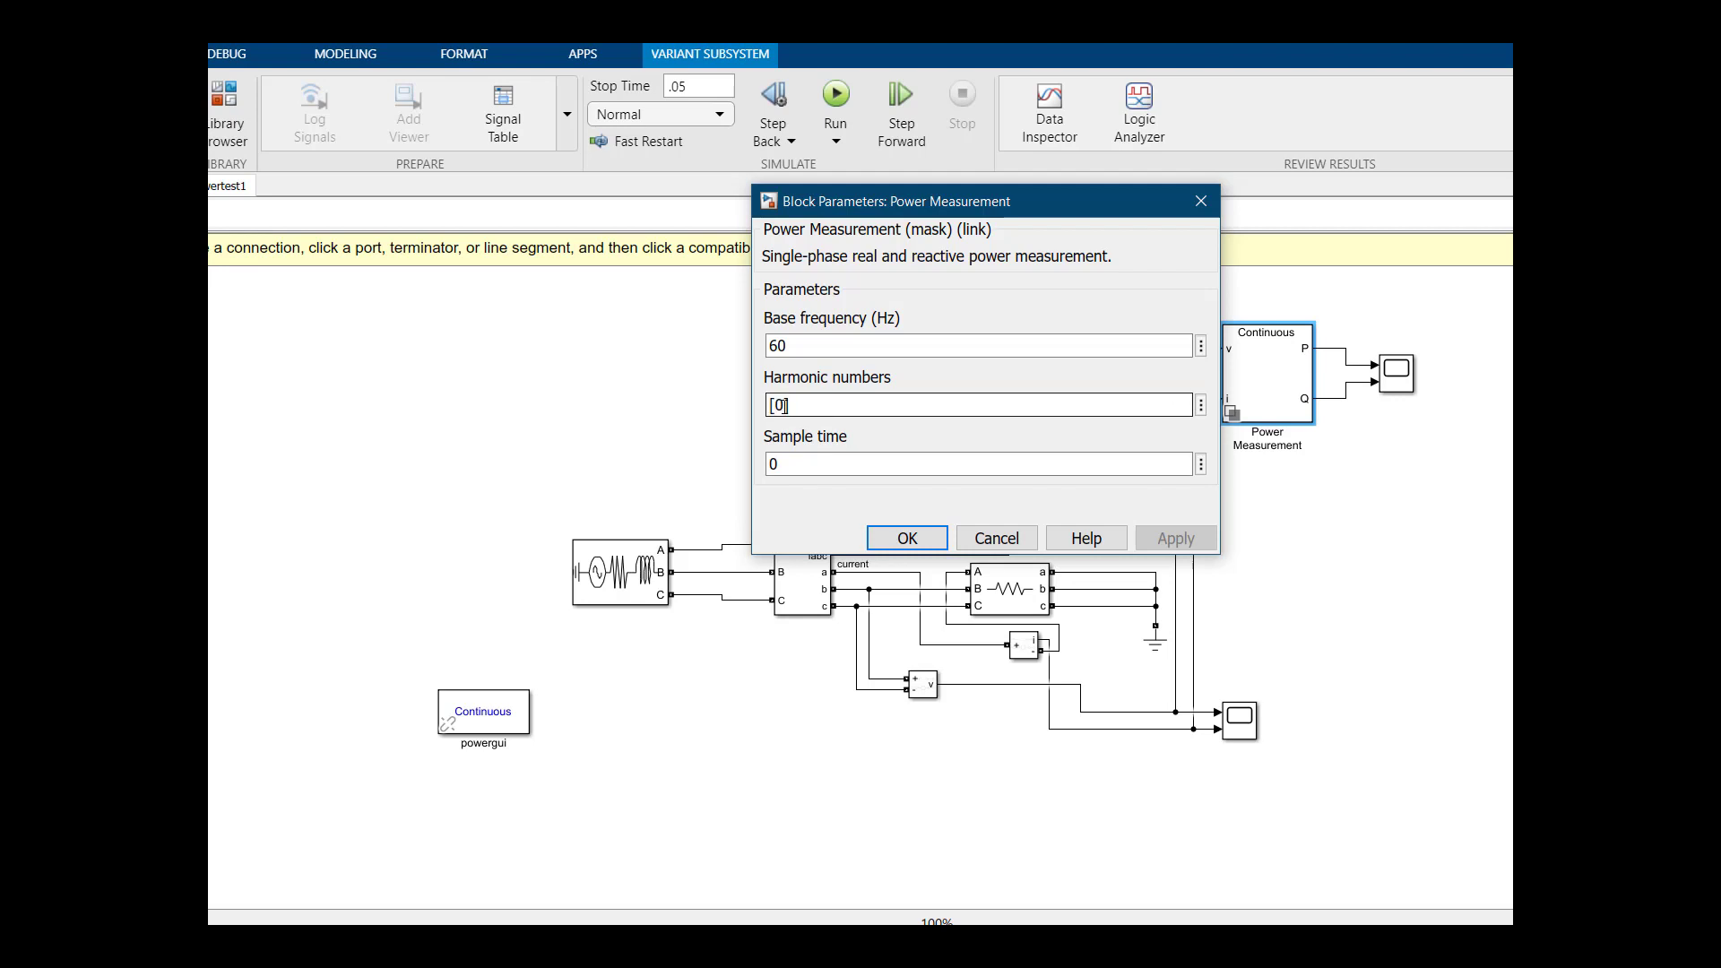
key(BackSpace)
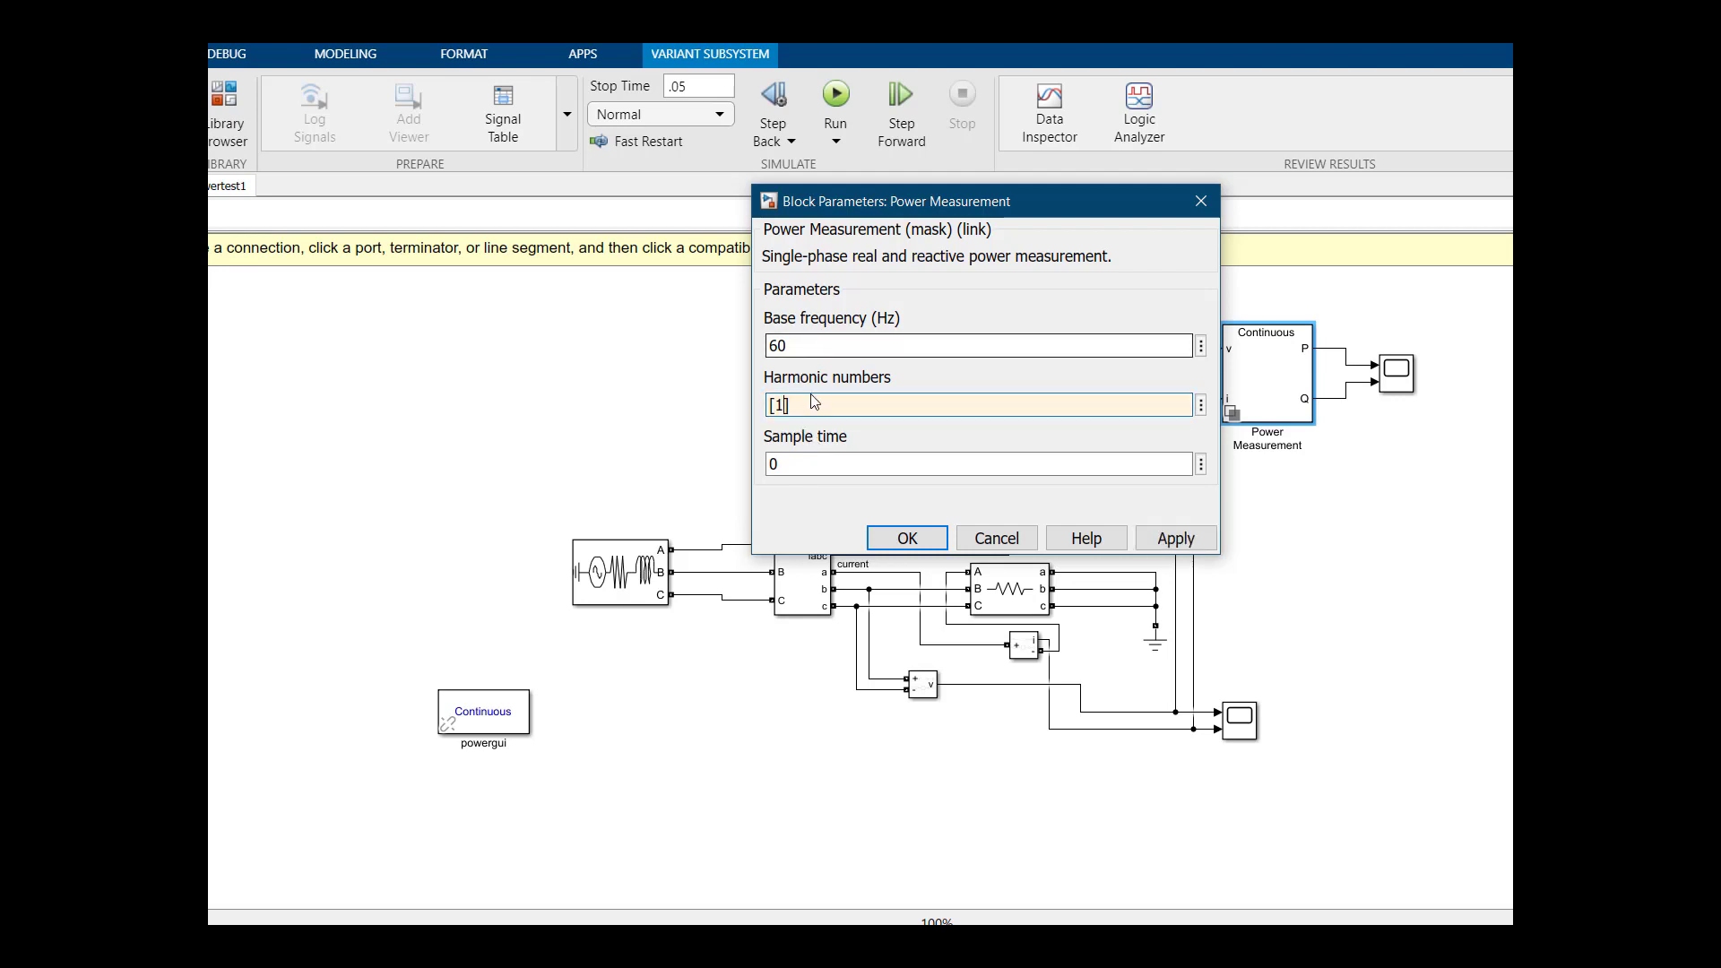
click(905, 539)
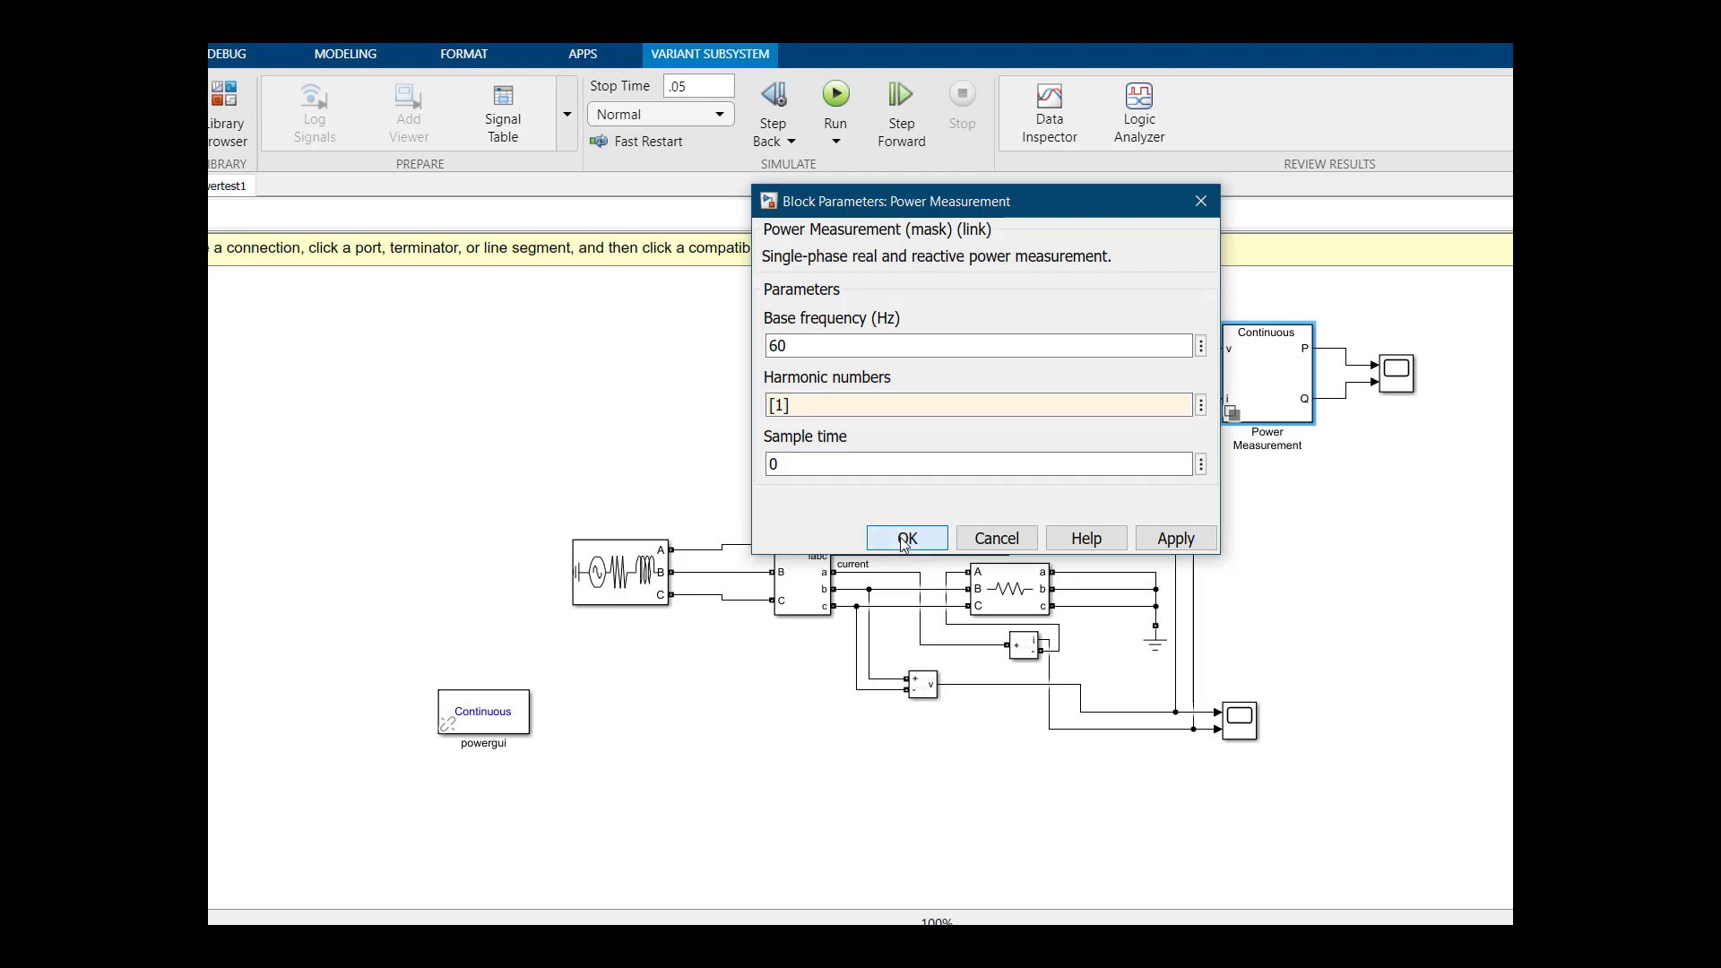
Simulate the model with the changed harmonic setting, stopping the paused run and restarting it.
click(836, 94)
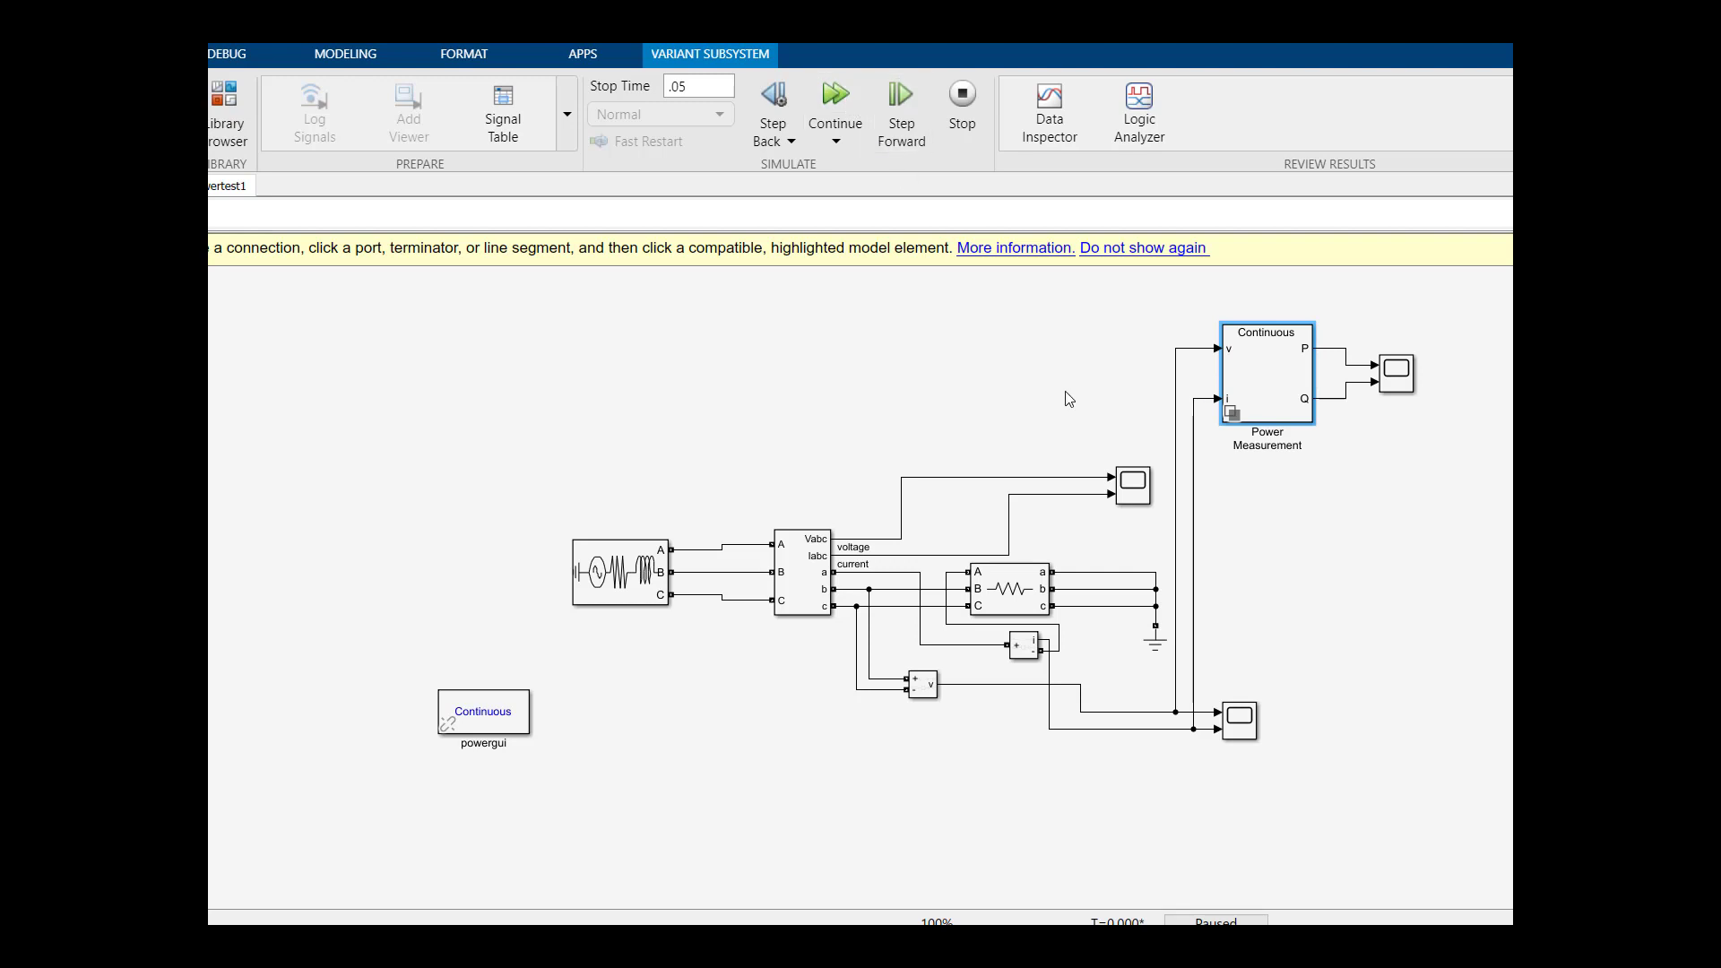
click(961, 99)
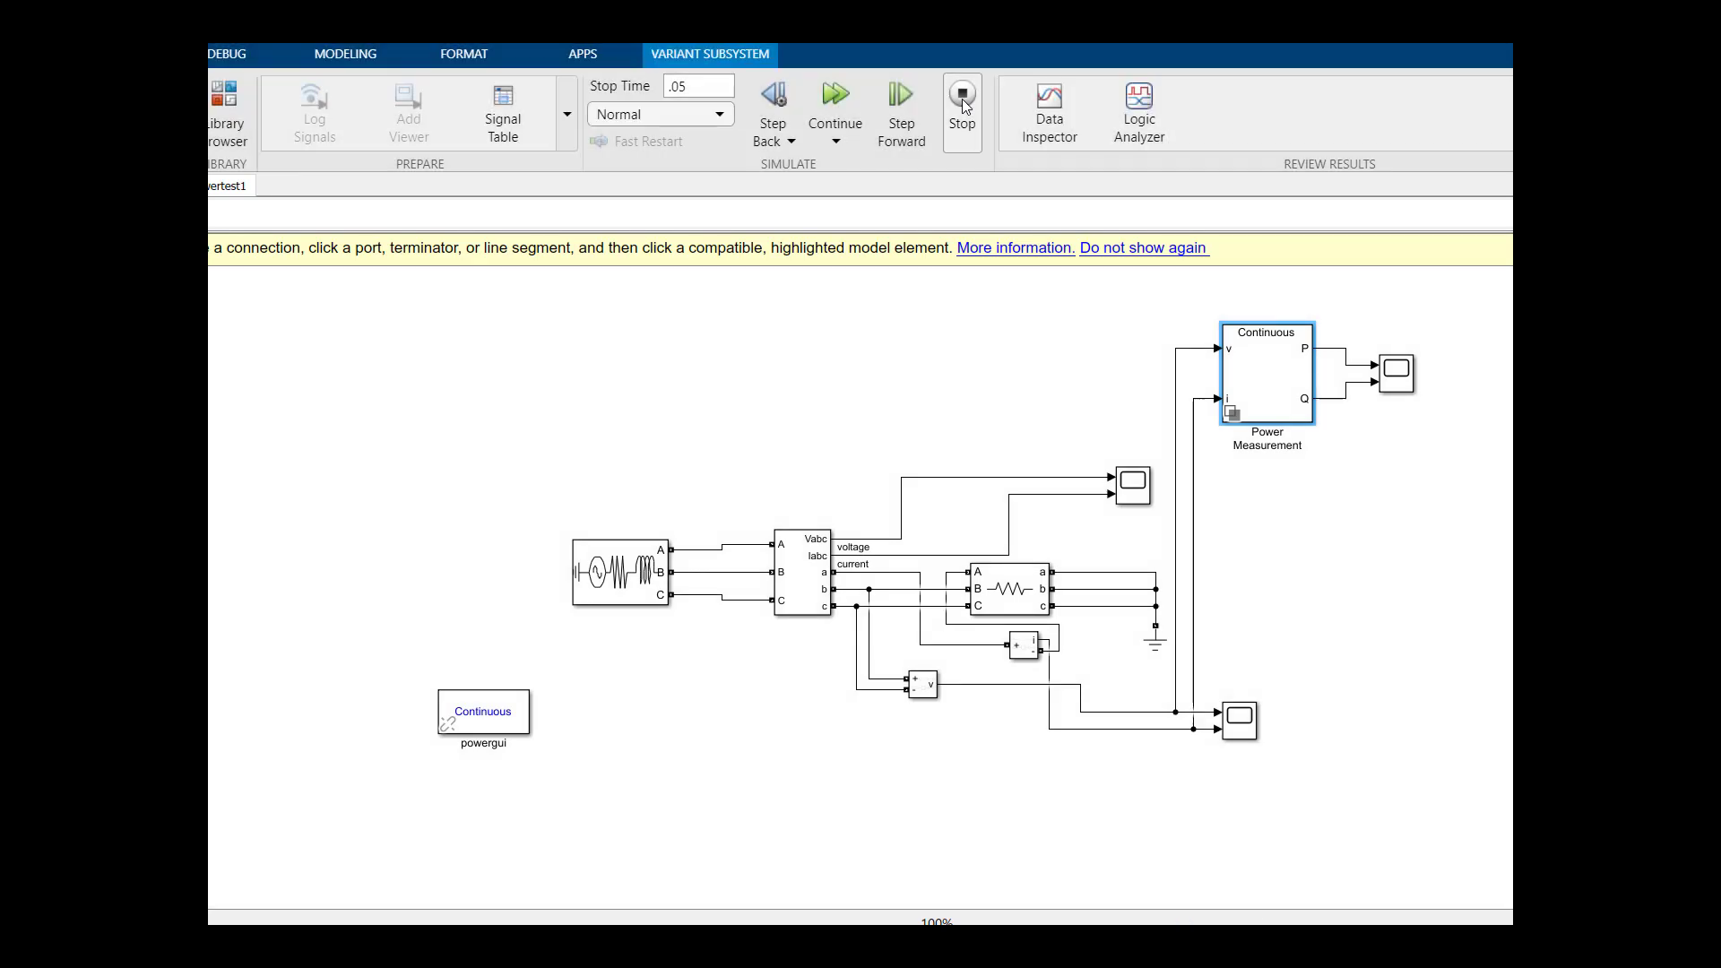
click(835, 95)
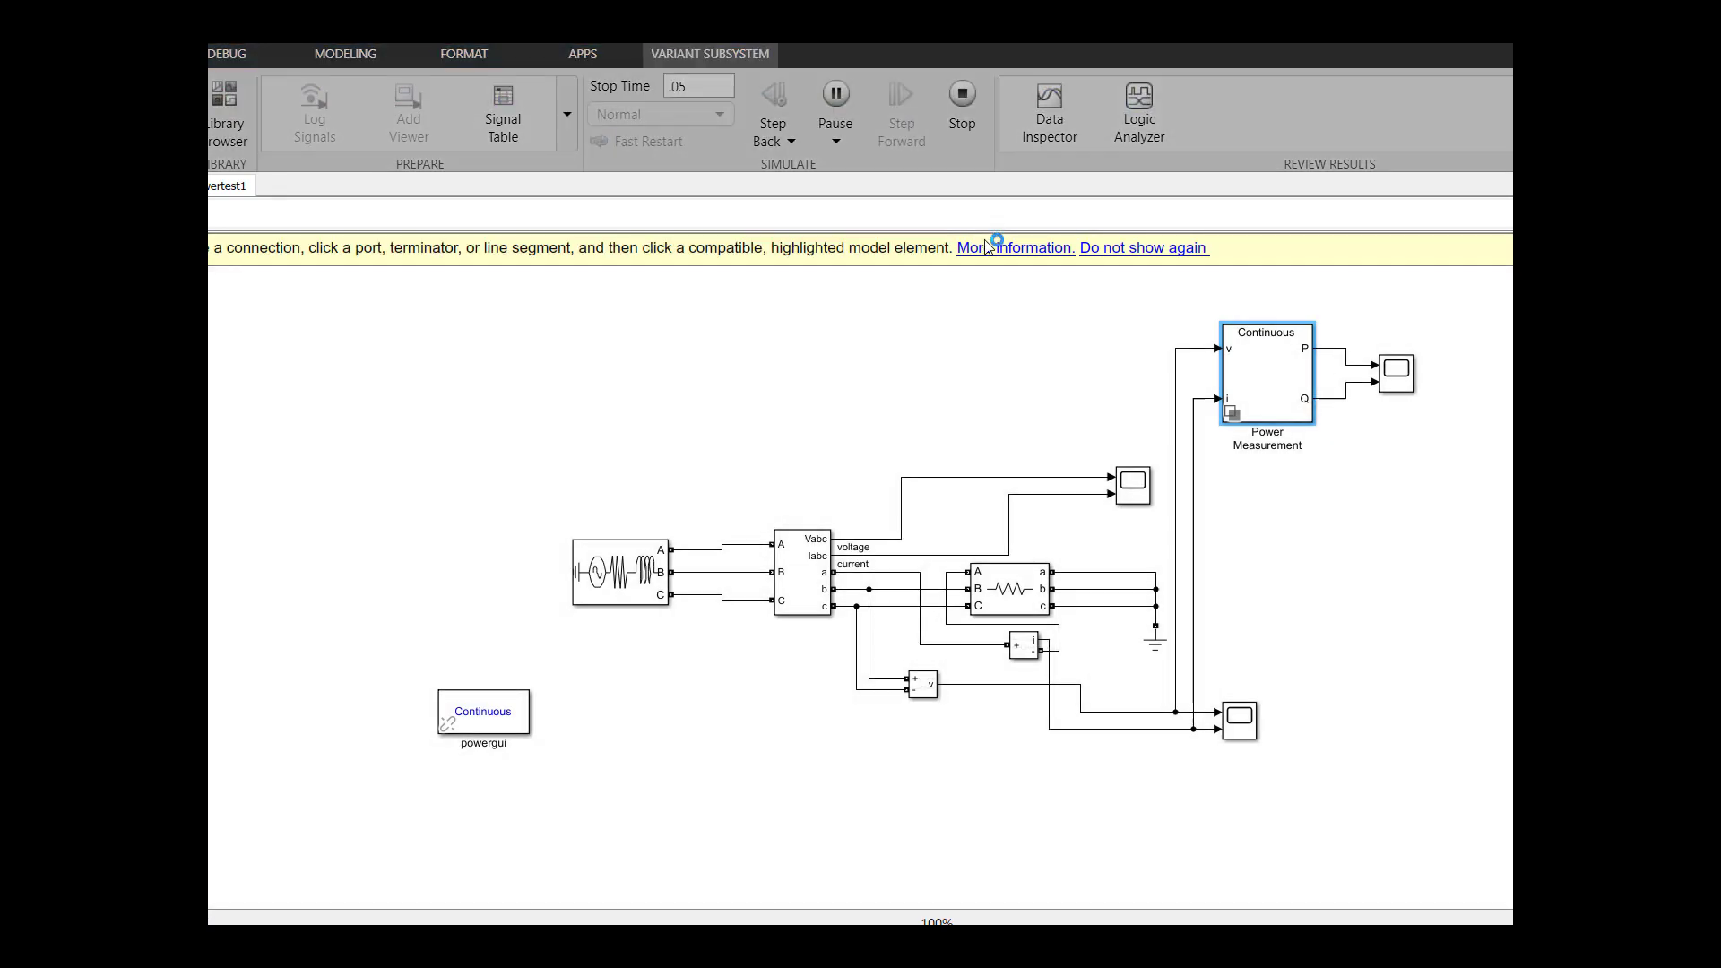
Review the signal statistics in Scope2 for Power Measurement/2 first and Power Measurement/1 second, moving the scope window clear of the measurement blocks.
double_click(1396, 386)
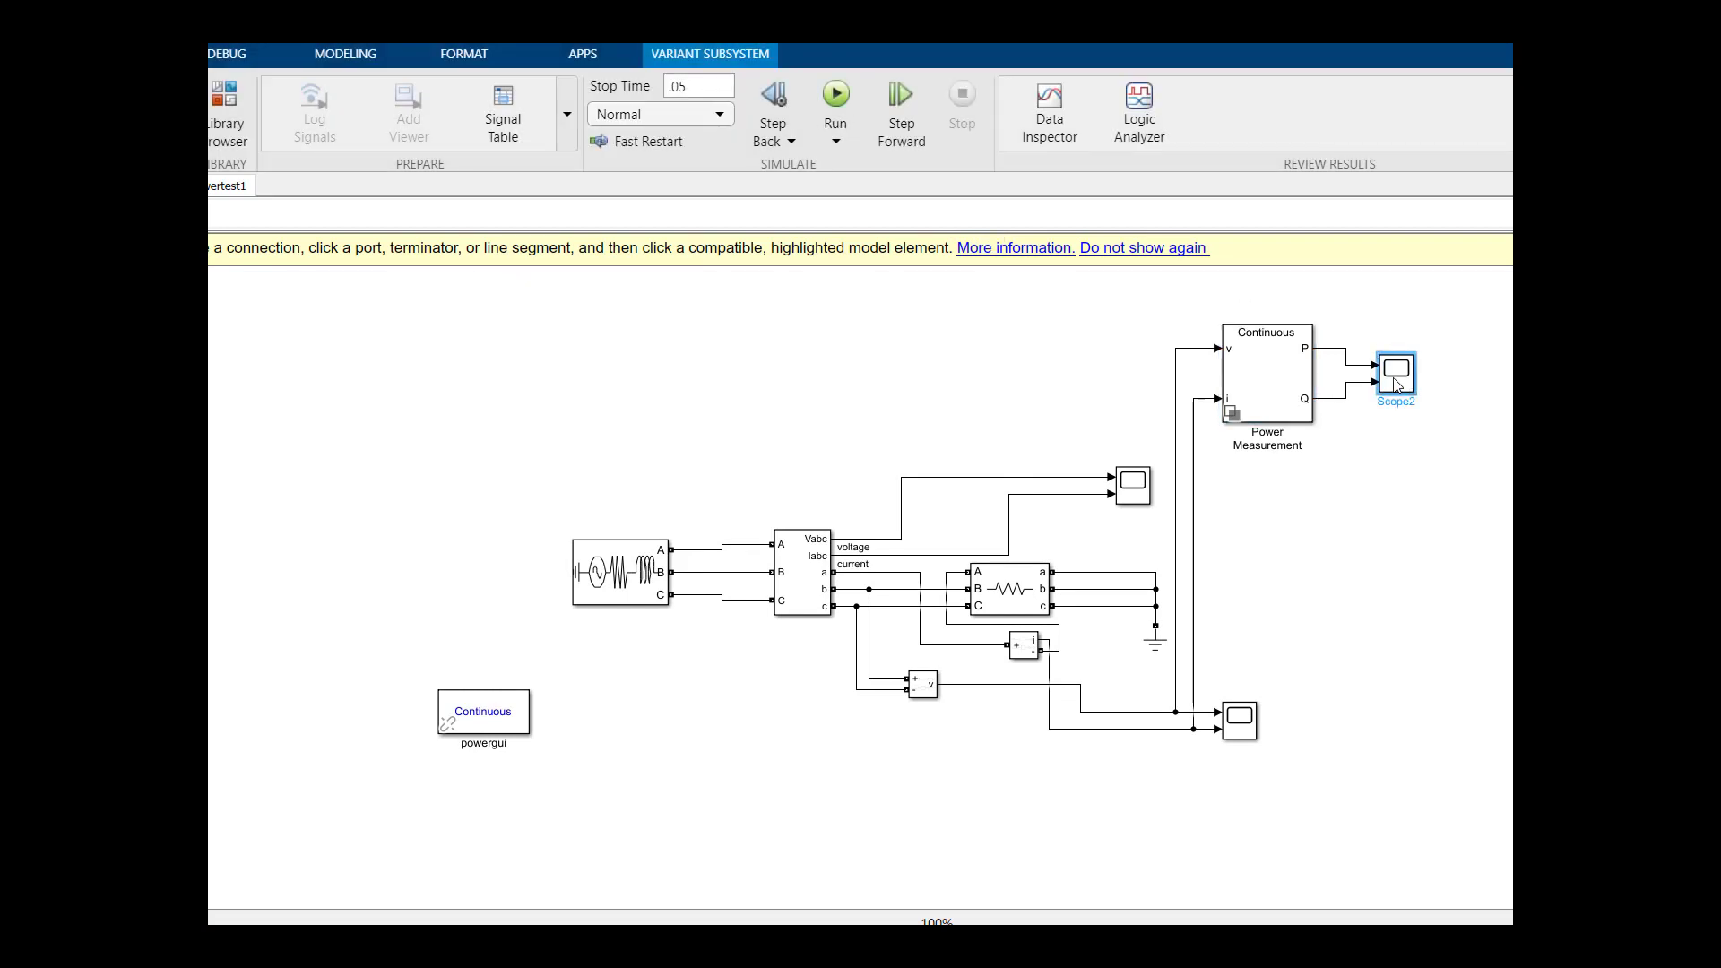
click(1071, 281)
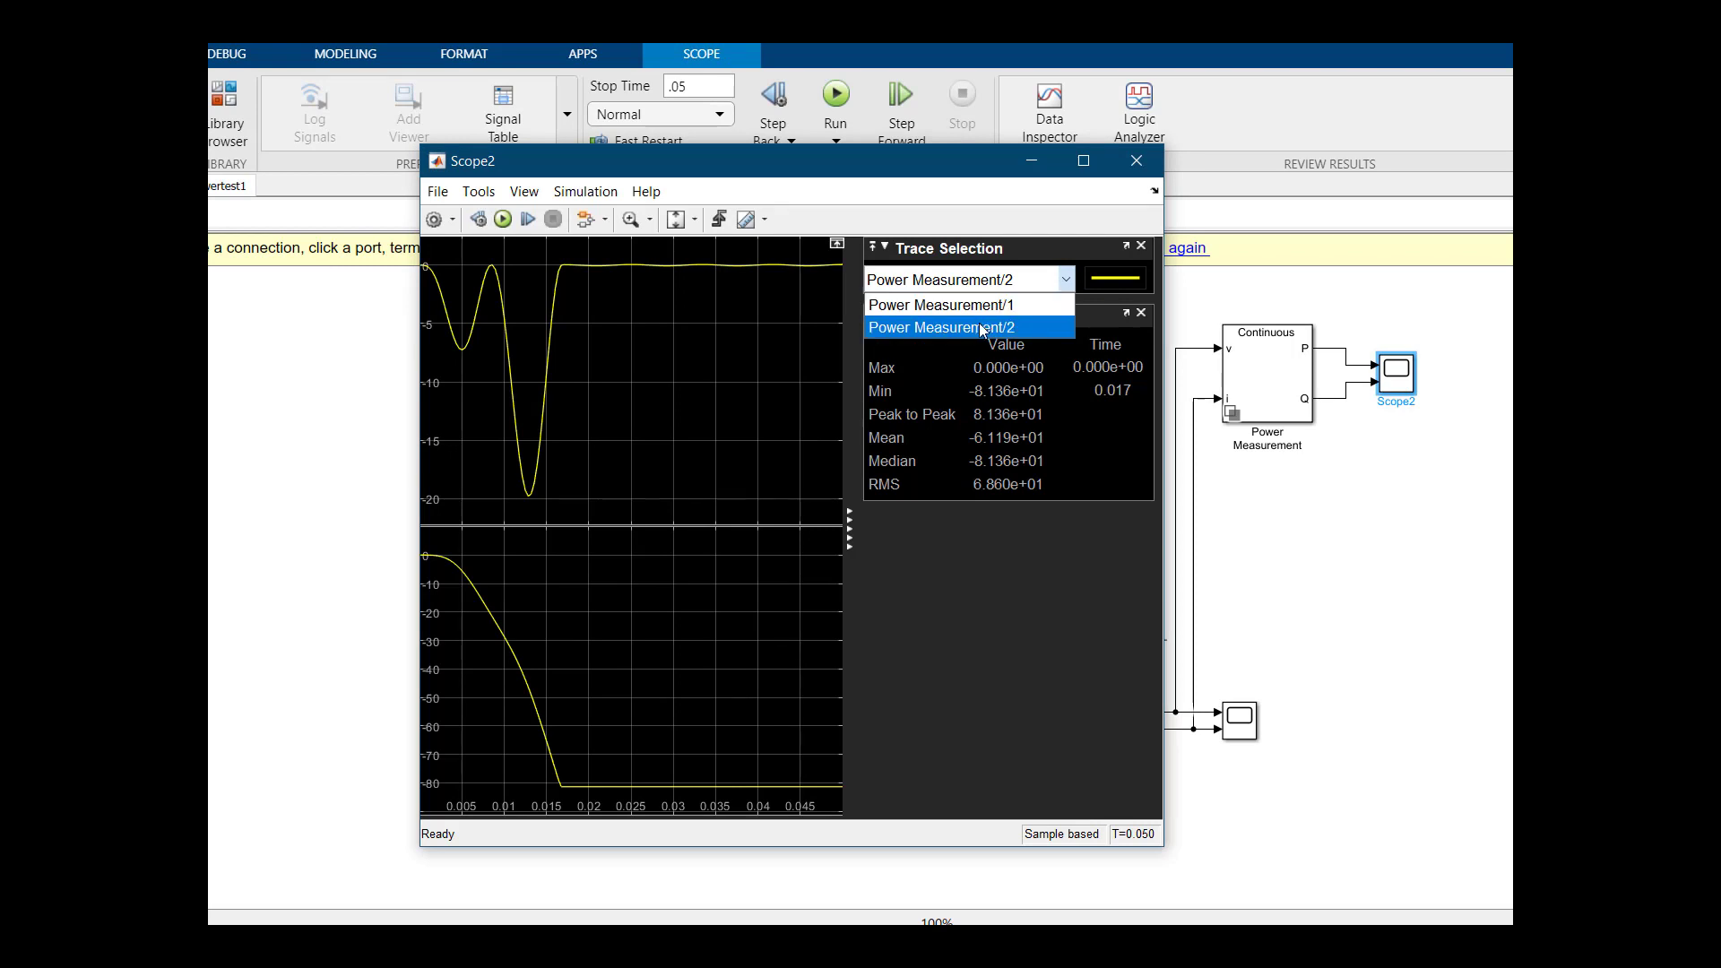
click(1087, 446)
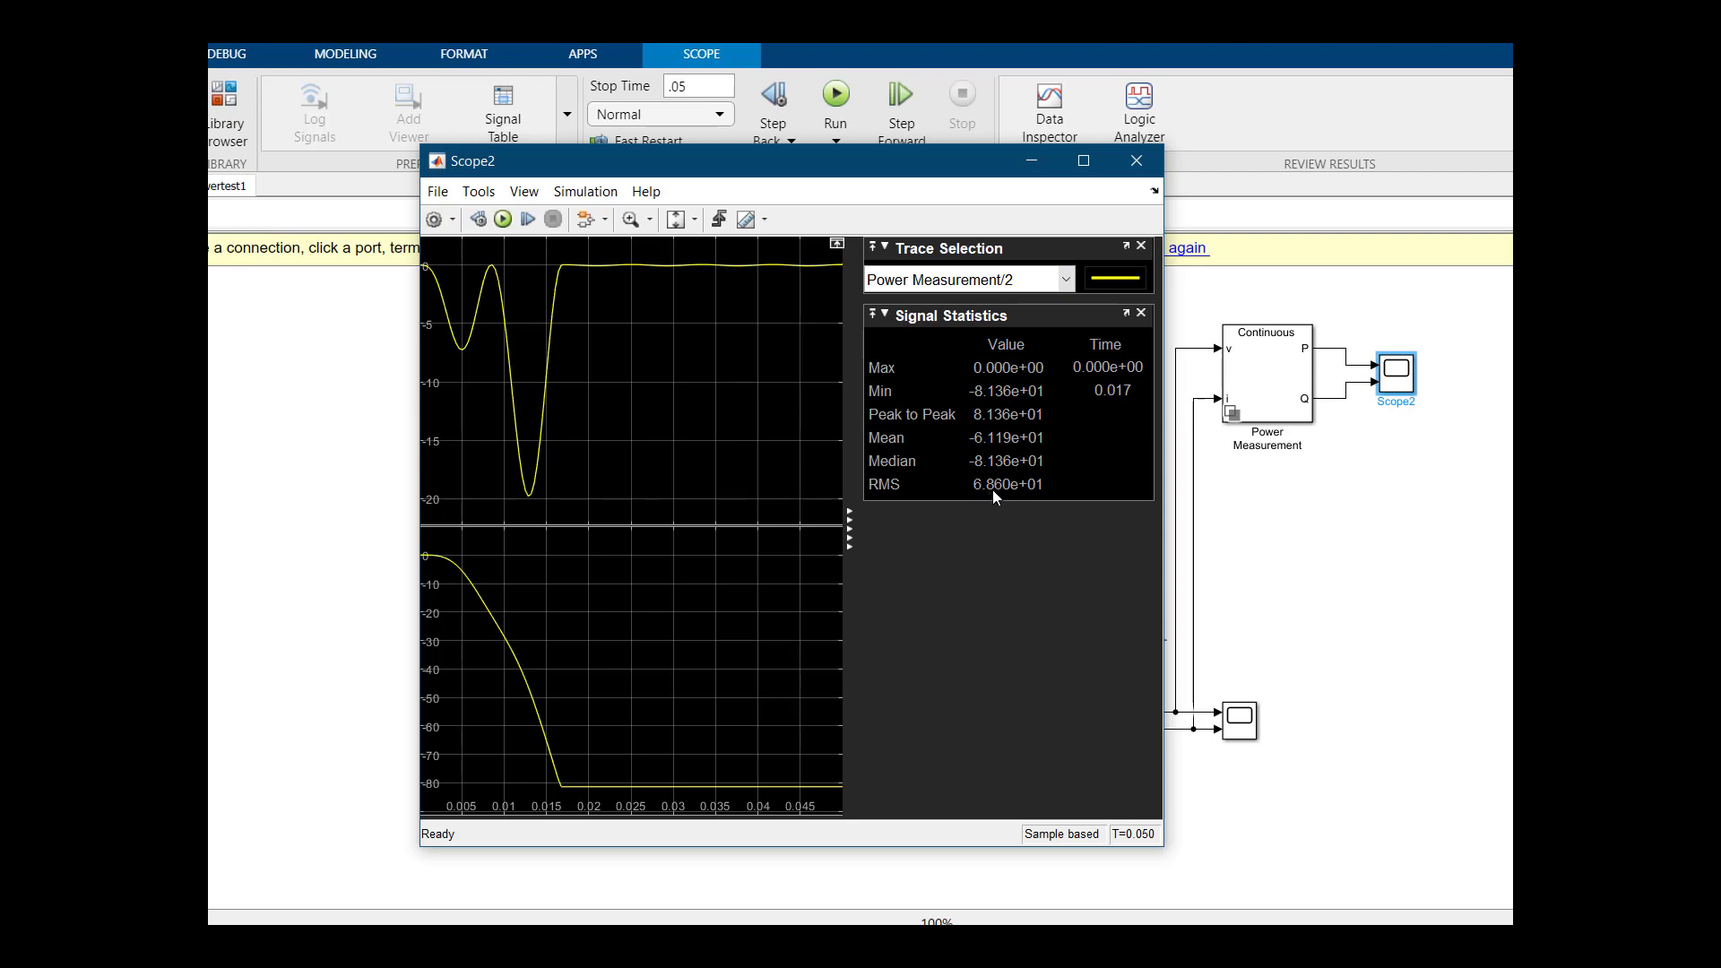
click(1061, 281)
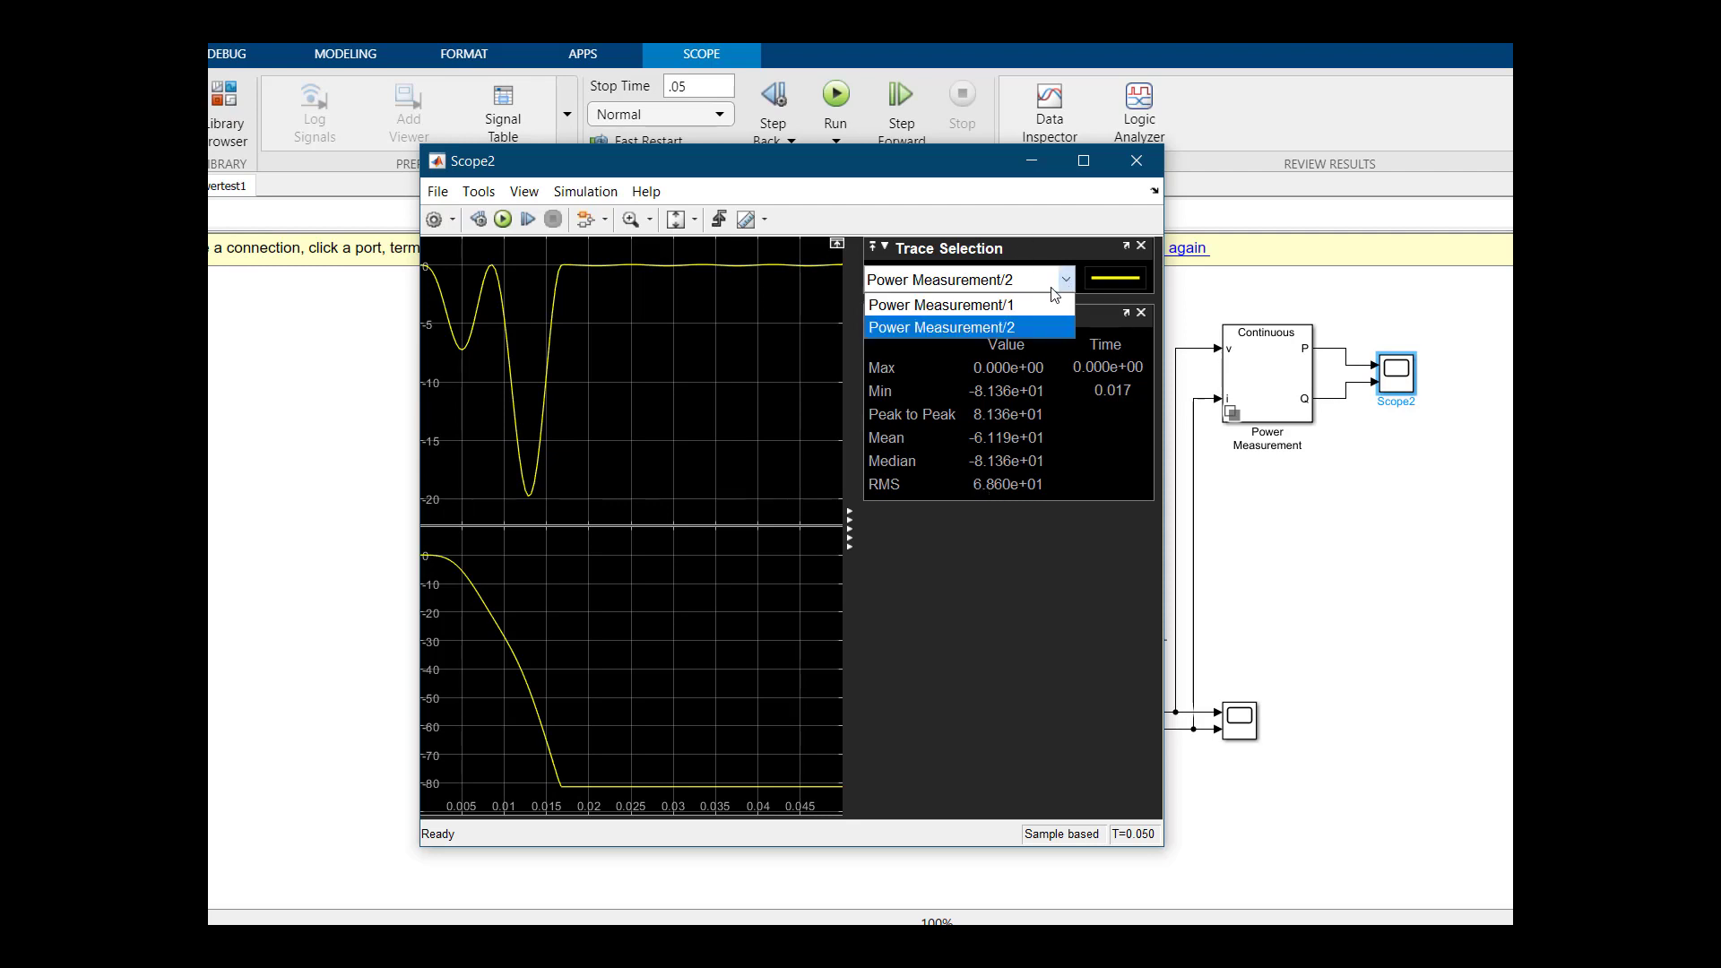
click(1030, 305)
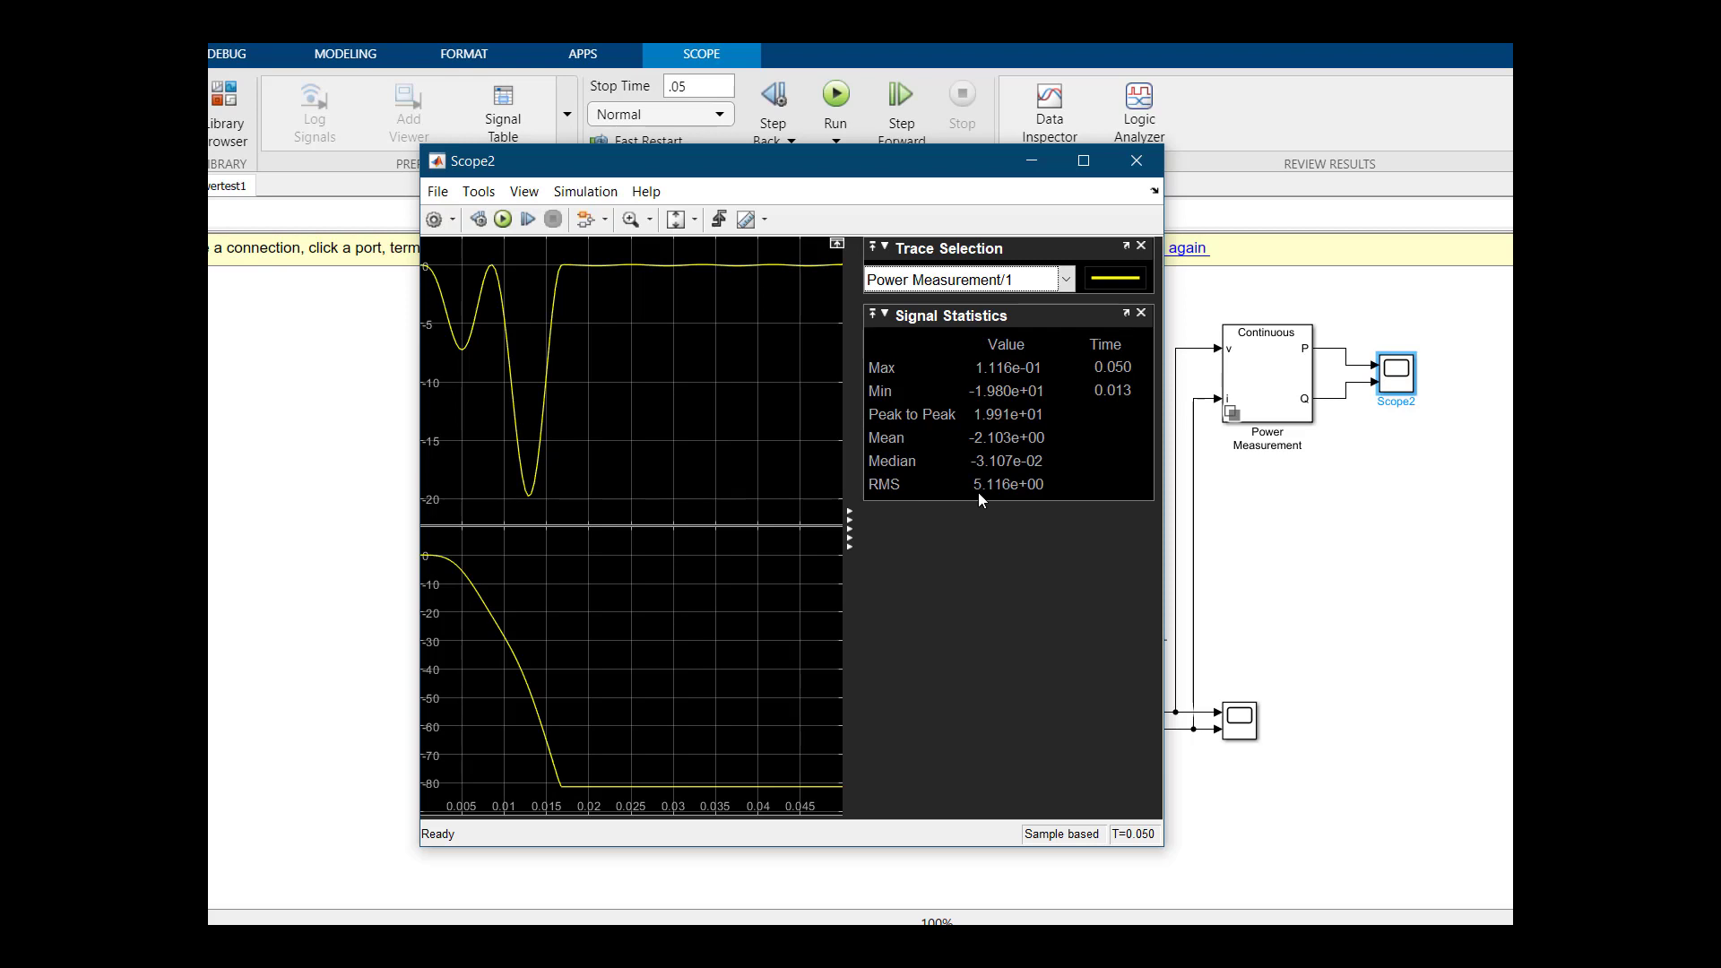
drag(884, 170, 780, 177)
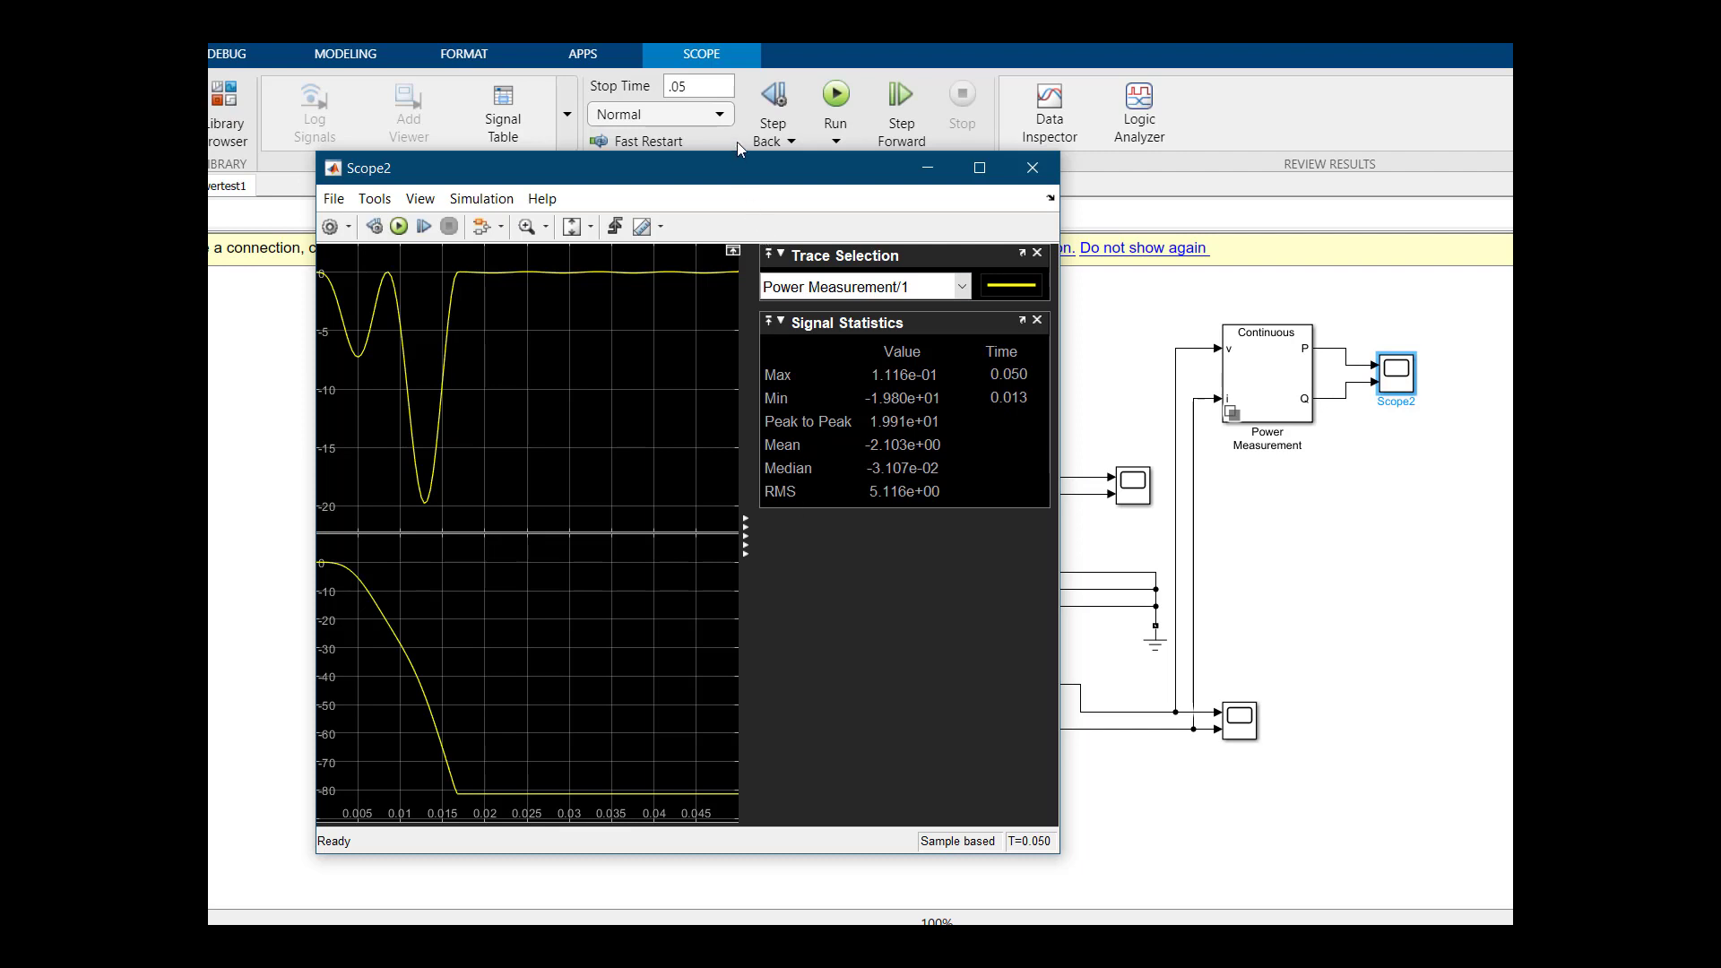
drag(748, 167, 702, 172)
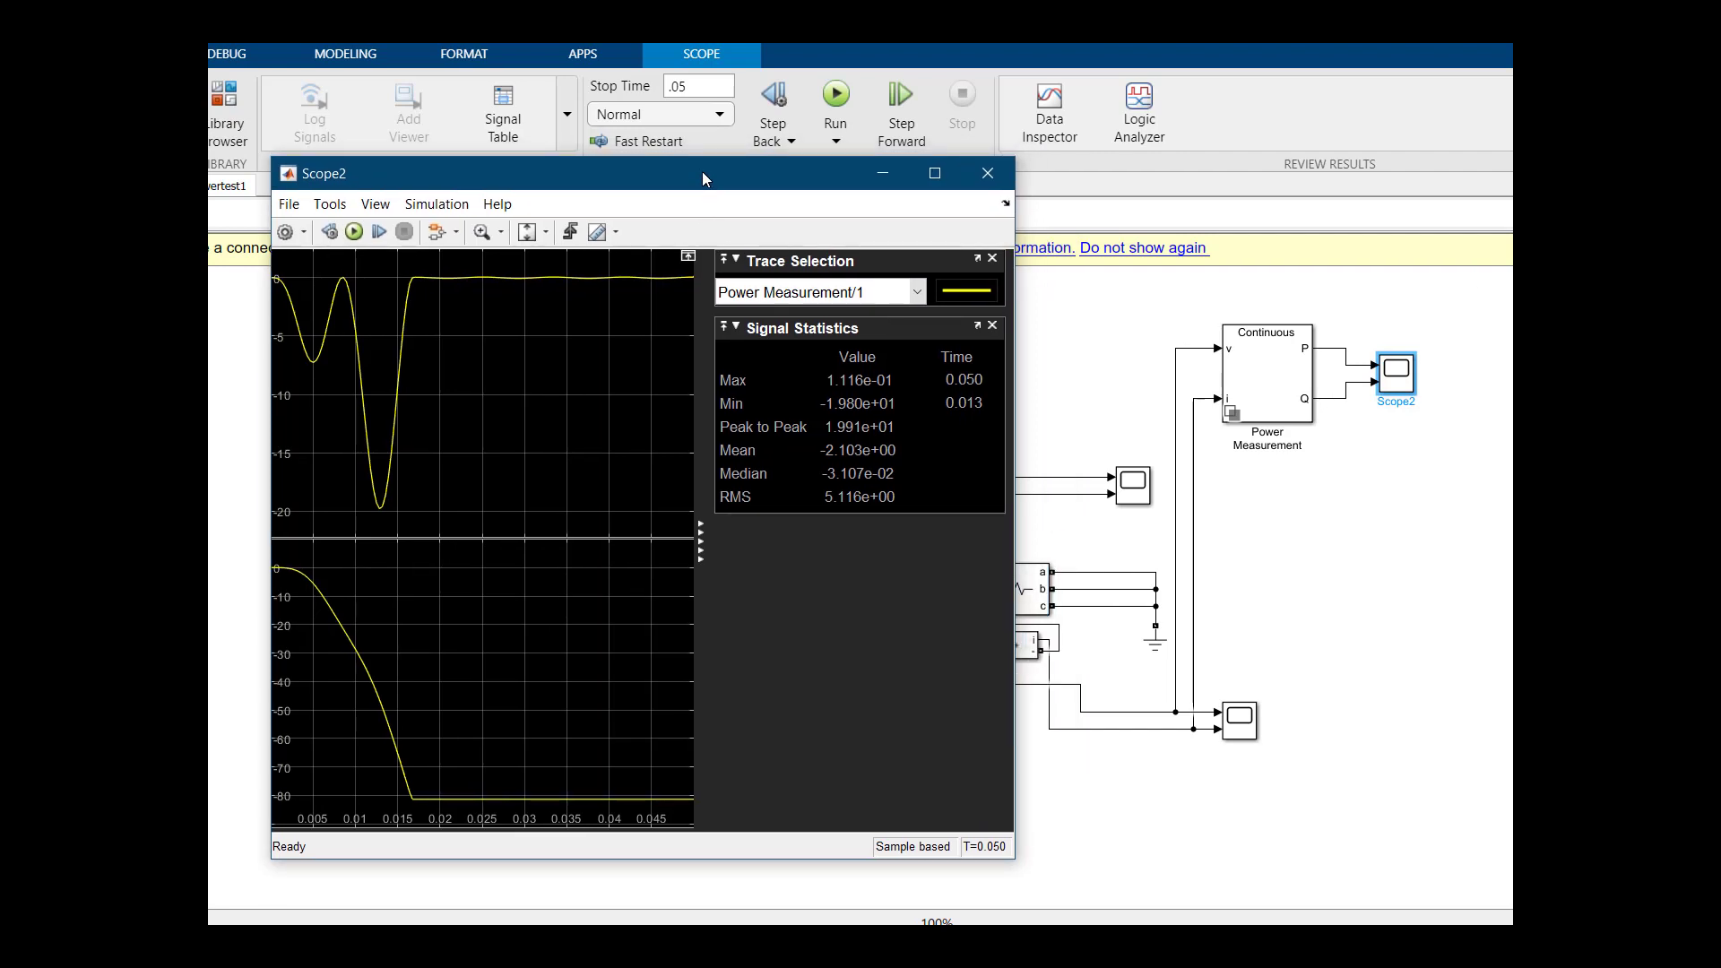